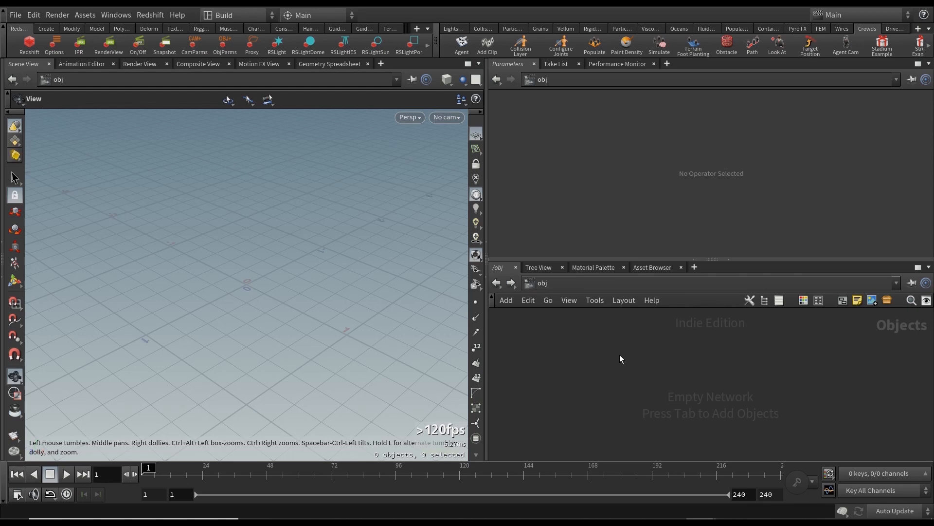
Step: Switch to the Mixamo site in Chrome and preview the Scary Zombie Pack among the zombie pack animations
{"action": "key", "text": "alt+Tab"}
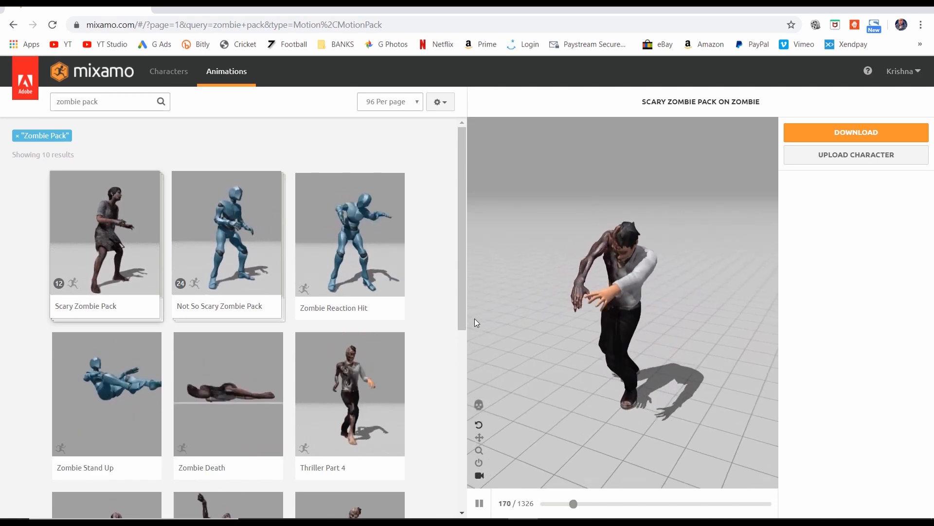
{"action": "left_click", "coordinate": [115, 102]}
{"action": "key", "text": "Return"}
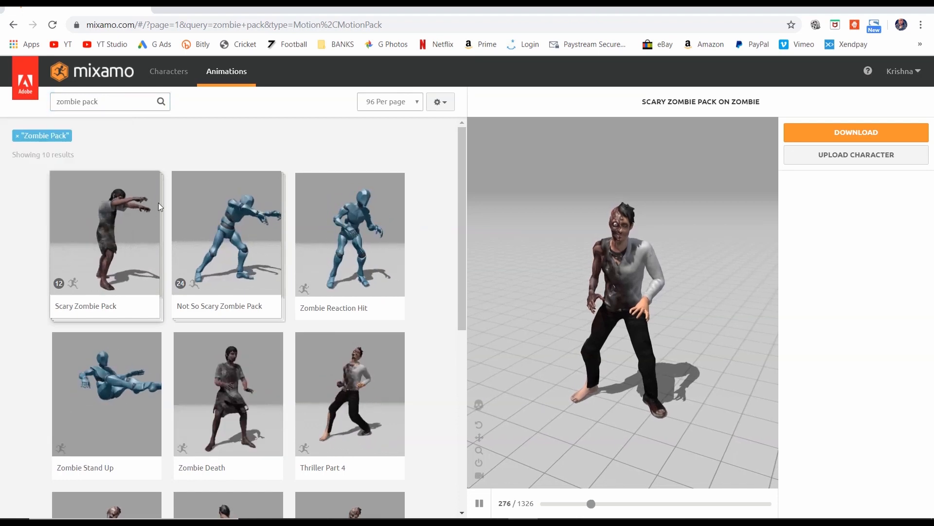
{"action": "left_click", "coordinate": [109, 264]}
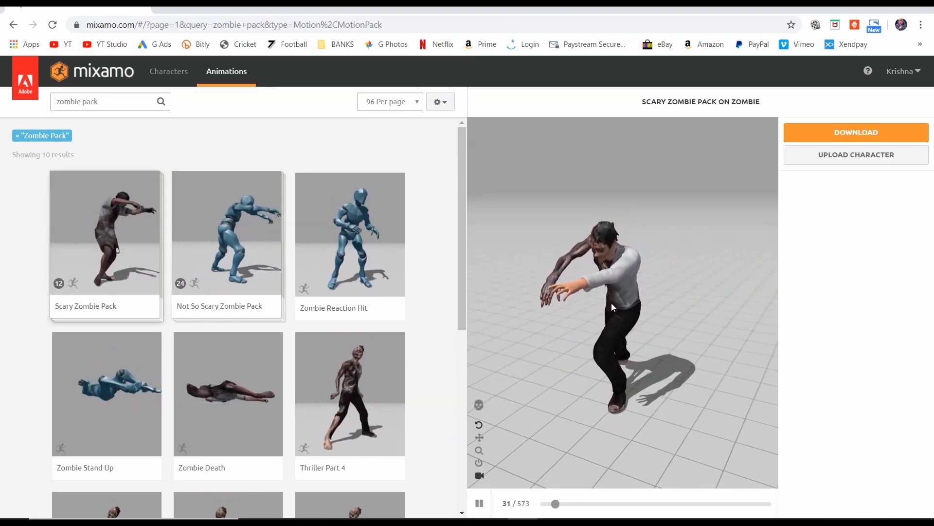
{"action": "left_click", "coordinate": [173, 72]}
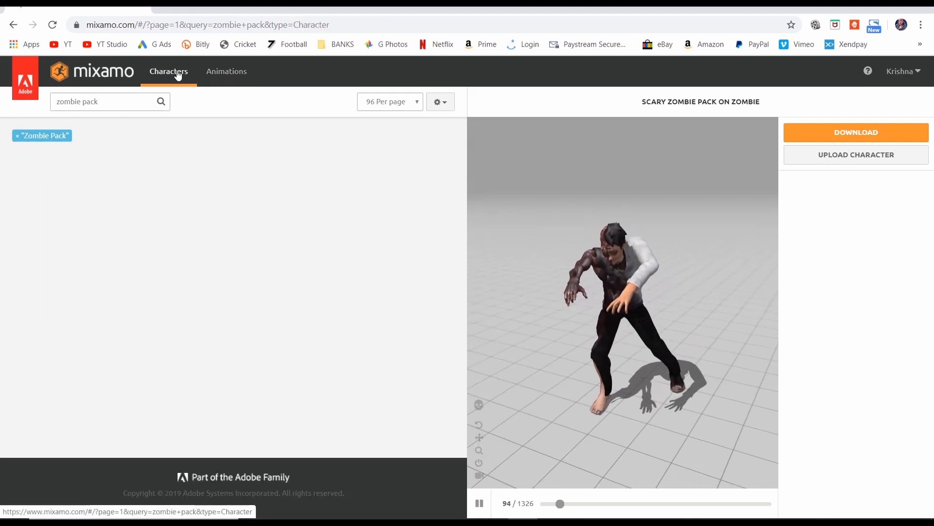
{"action": "left_click", "coordinate": [227, 72]}
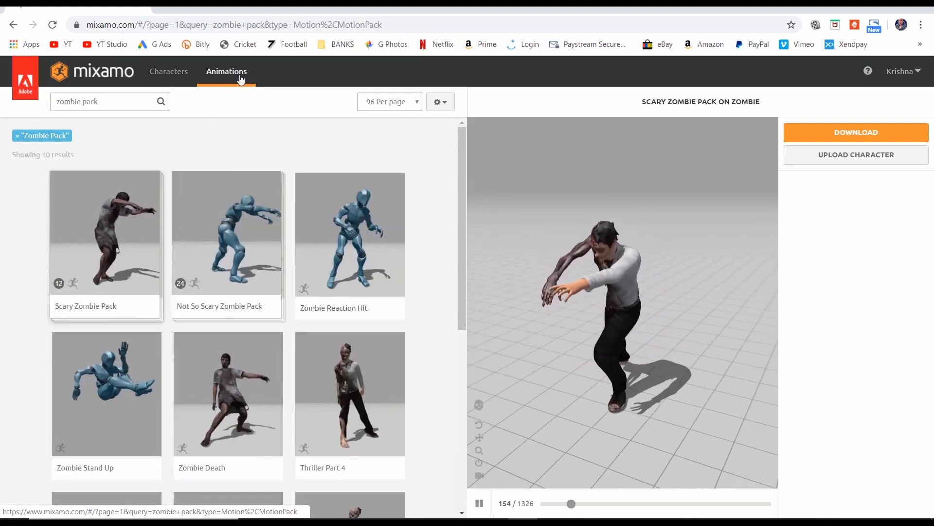
Step: Examine the format and pose options in the Scary Zombie Pack's download settings, closing them without downloading
{"action": "left_click", "coordinate": [862, 133]}
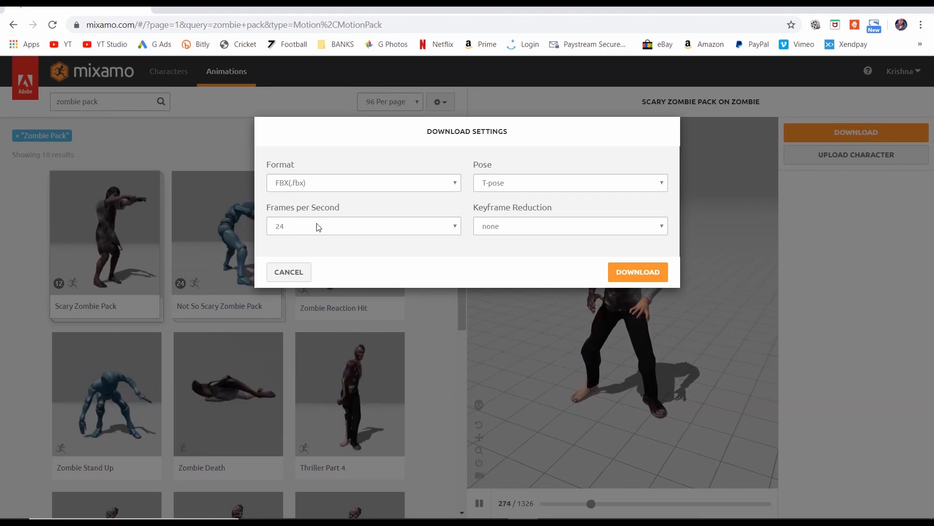
{"action": "left_click", "coordinate": [341, 182]}
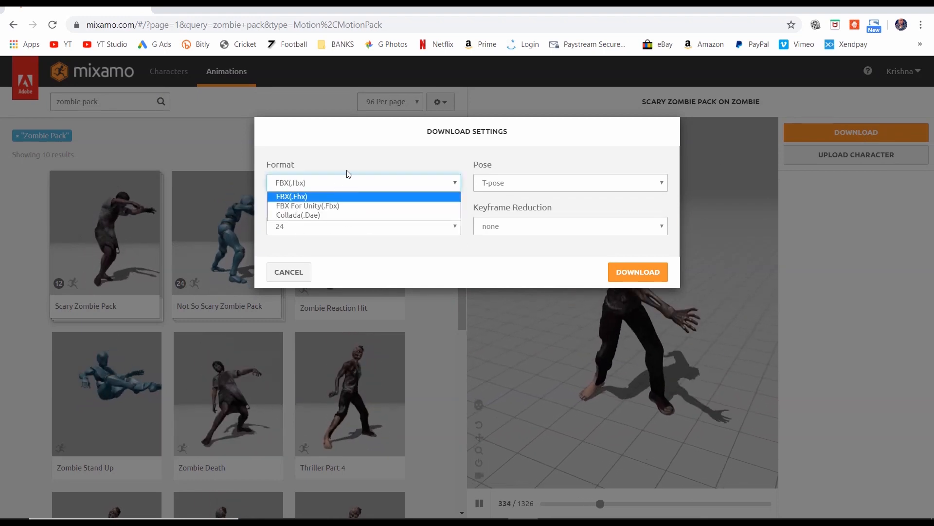
{"action": "left_click", "coordinate": [349, 183]}
{"action": "left_click", "coordinate": [537, 189]}
{"action": "left_click", "coordinate": [545, 182]}
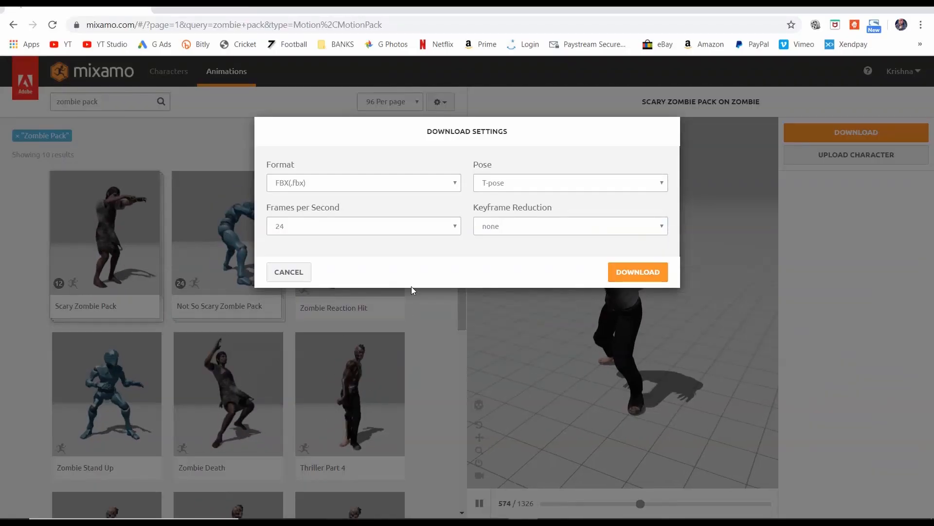
{"action": "left_click", "coordinate": [288, 273]}
Step: Switch to the untitled Houdini scene and create a Geometry object named 1_agent
{"action": "key", "text": "alt+Tab"}
{"action": "key", "text": "alt+Tab"}
{"action": "key", "text": "alt+Tab"}
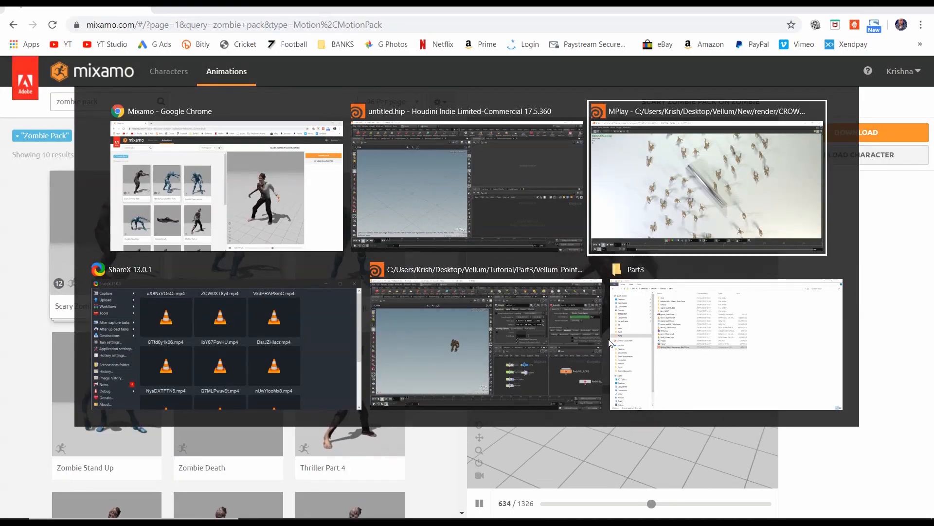
{"action": "key", "text": "alt+shift+Tab"}
{"action": "key", "text": "alt+shift+Tab"}
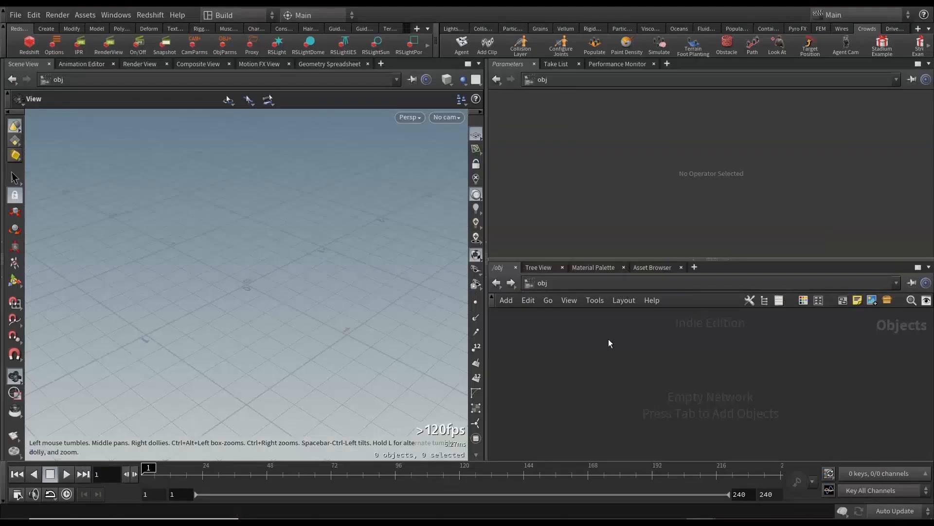
{"action": "key", "text": "Tab"}
{"action": "type", "text": "geo"}
{"action": "key", "text": "Return"}
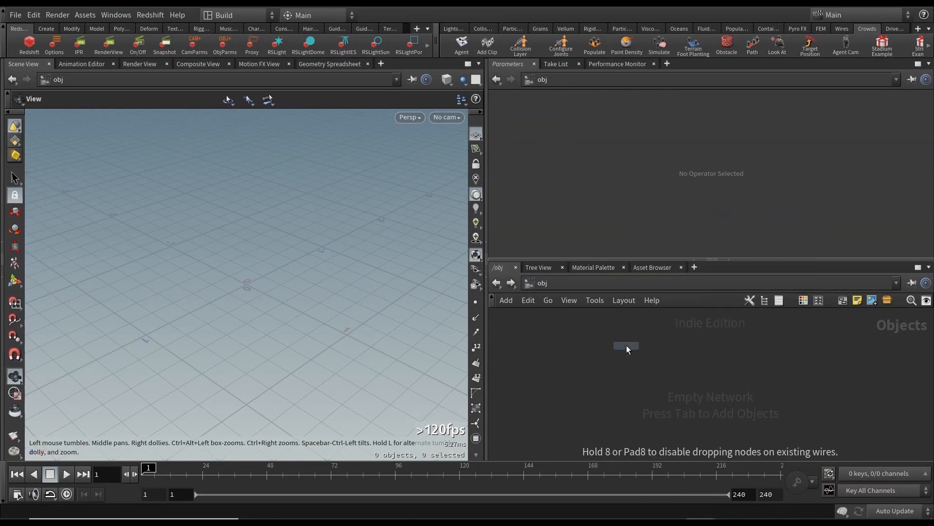
{"action": "left_click", "coordinate": [634, 344]}
{"action": "double_click", "coordinate": [661, 345]}
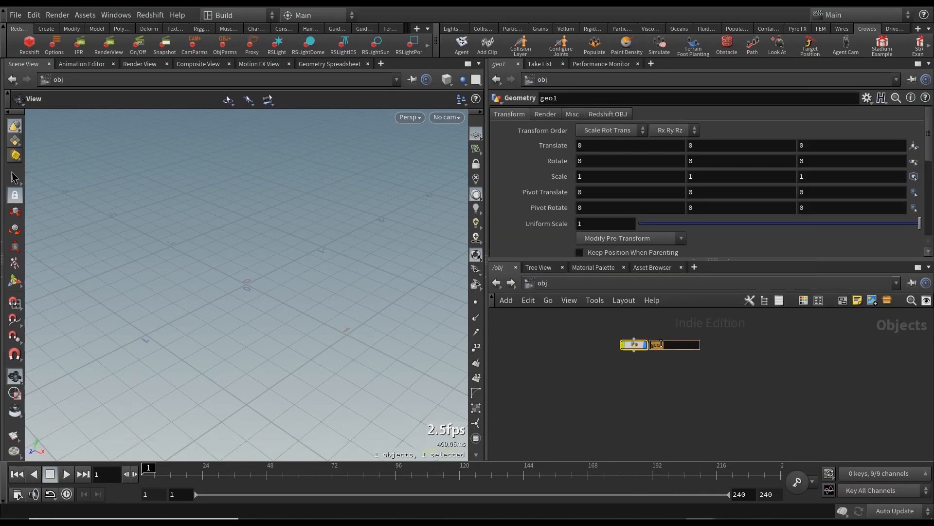
{"action": "type", "text": "1_agent"}
{"action": "key", "text": "Return"}
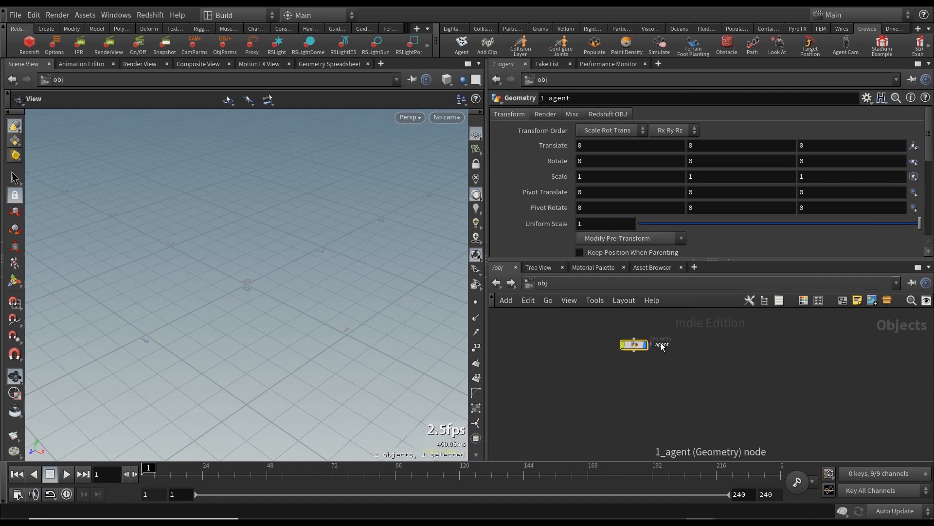
Step: Add an Agent node inside the 1_agent geometry object
{"action": "double_click", "coordinate": [637, 344]}
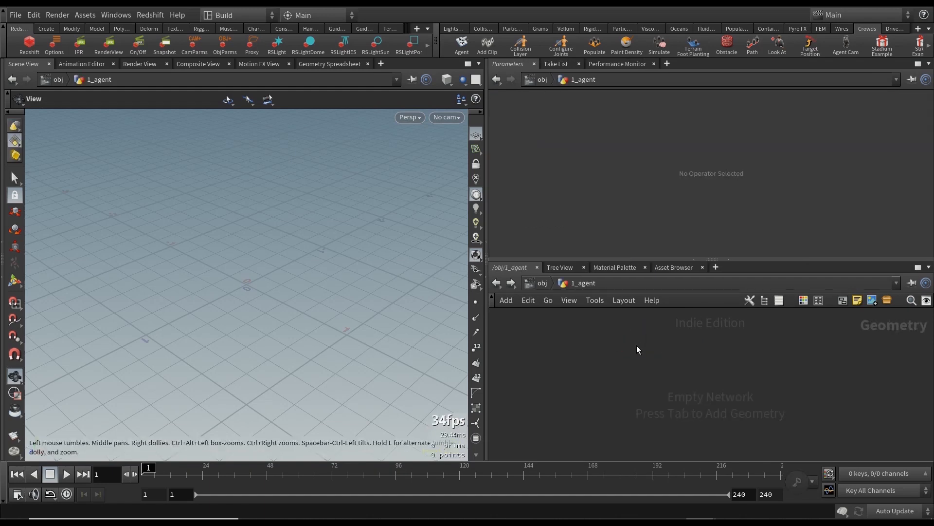
{"action": "key", "text": "Tab"}
{"action": "type", "text": "age"}
{"action": "key", "text": "Return"}
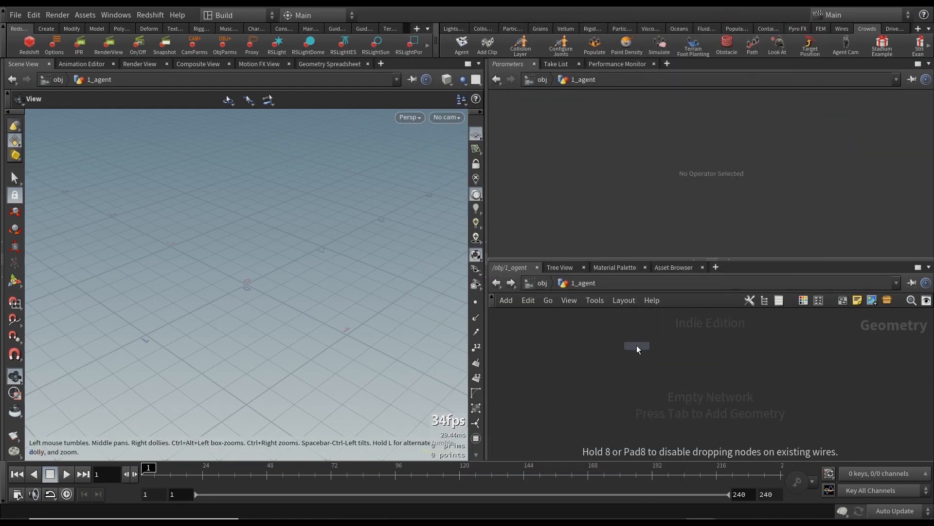
{"action": "left_click", "coordinate": [637, 345]}
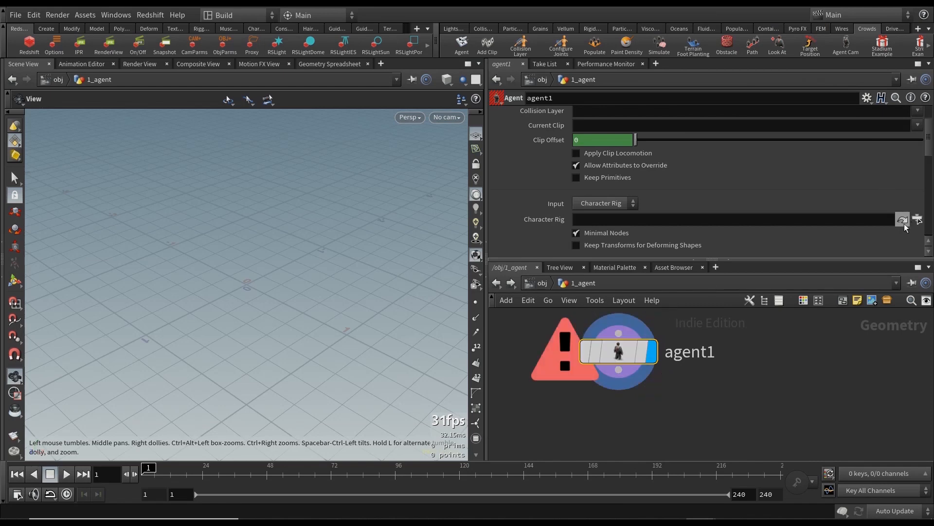
Step: Set the agent's input to FBX and load zombie.fbx from the Scary Zombie Pack folder
{"action": "left_click", "coordinate": [602, 204]}
{"action": "left_click", "coordinate": [604, 242]}
{"action": "left_click", "coordinate": [916, 223]}
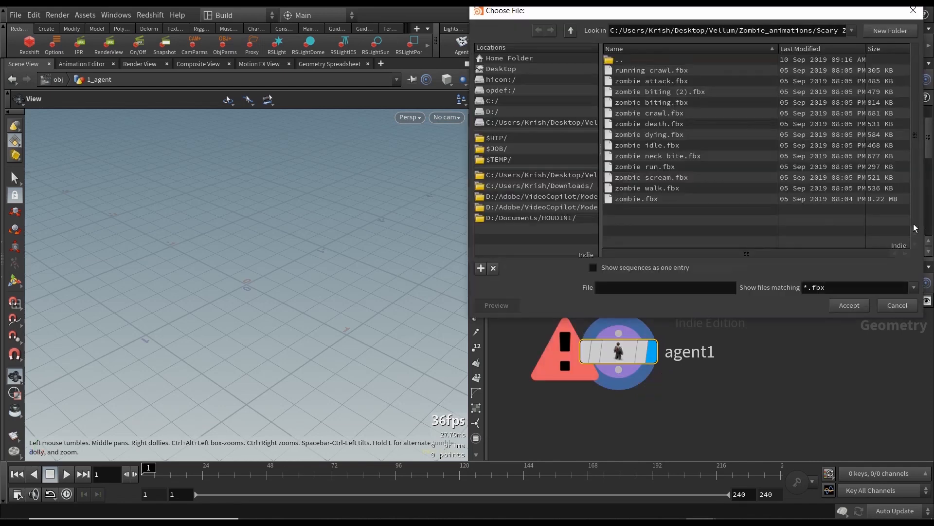
{"action": "left_click", "coordinate": [642, 200]}
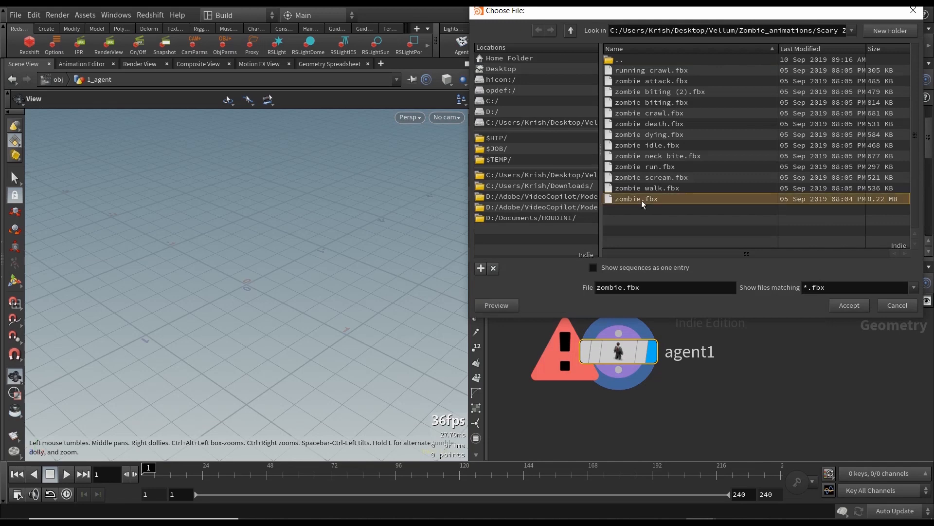
{"action": "left_click", "coordinate": [849, 307]}
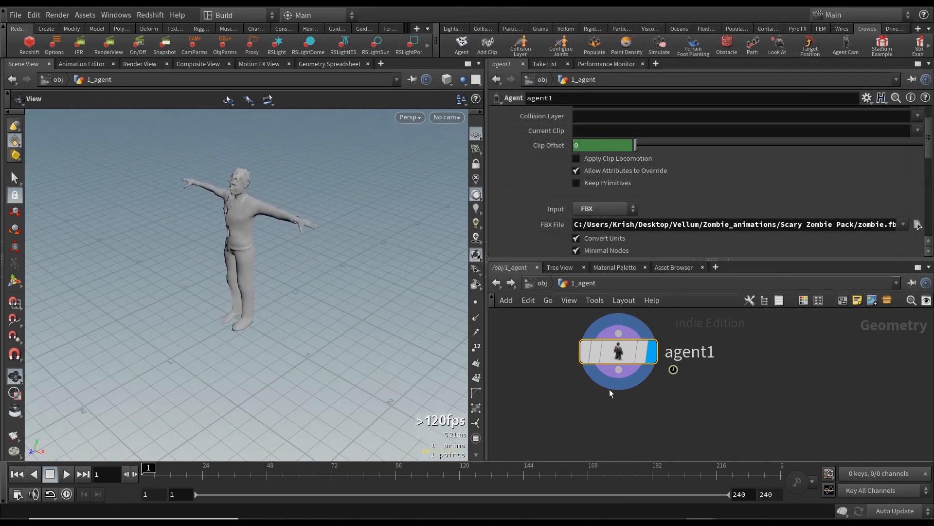
Step: Append a displayed Agent Clip node to the agent and set its locomotion node to Zombie_Hips
{"action": "key", "text": "Tab"}
{"action": "type", "text": "agent clip"}
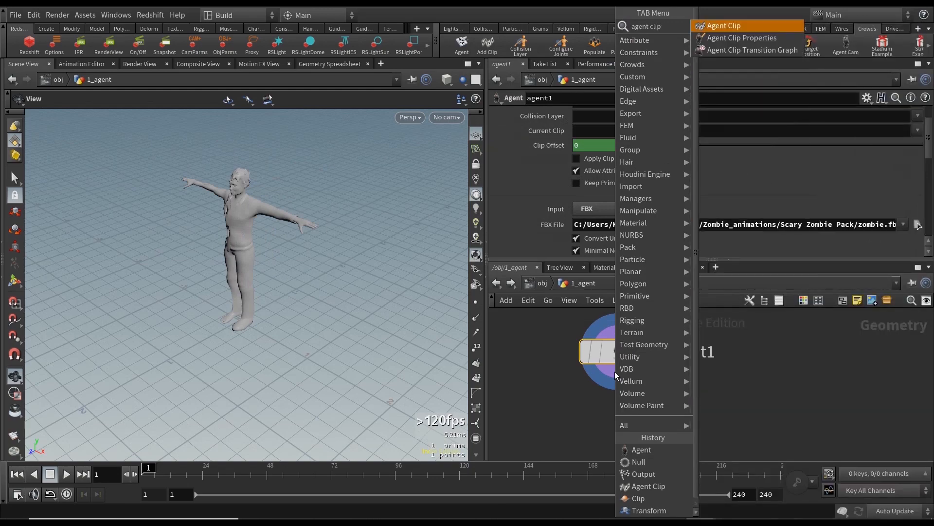
{"action": "key", "text": "Return"}
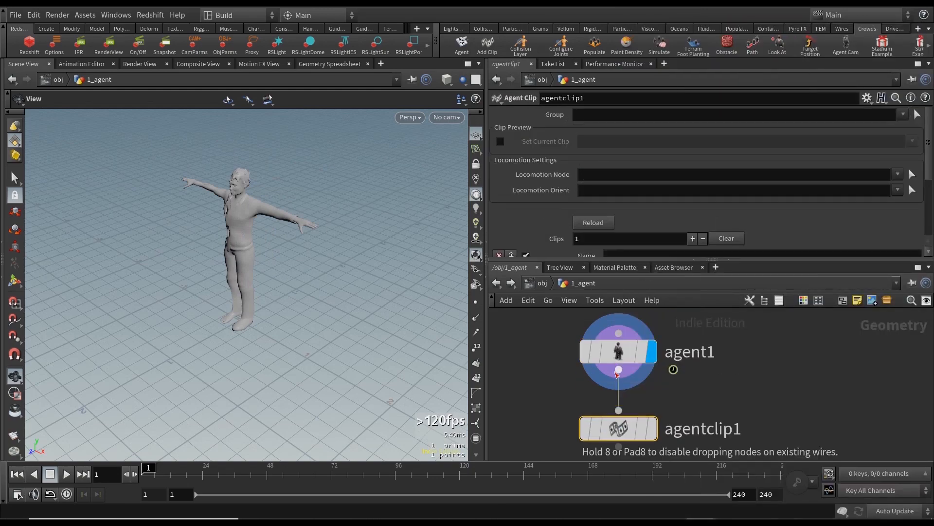
{"action": "left_click", "coordinate": [652, 429]}
{"action": "left_click", "coordinate": [652, 430]}
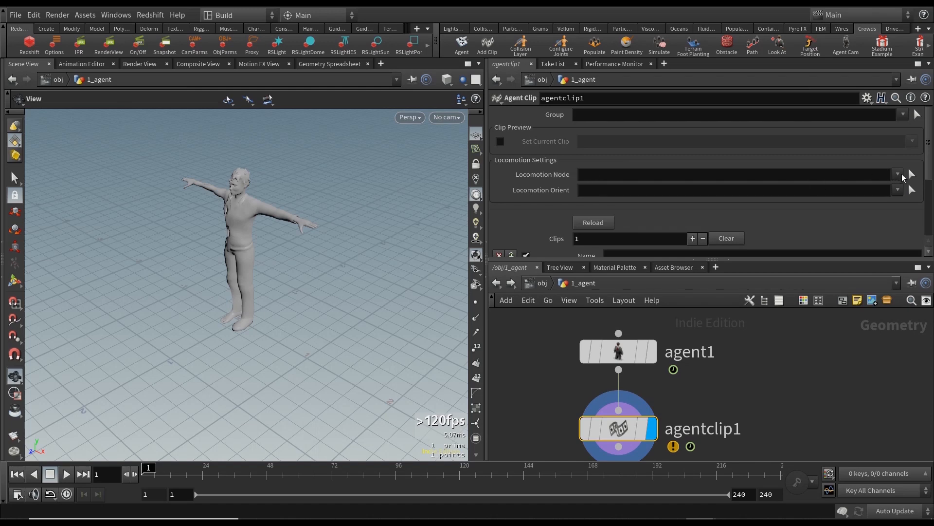
{"action": "left_click", "coordinate": [898, 174]}
{"action": "left_click", "coordinate": [802, 210]}
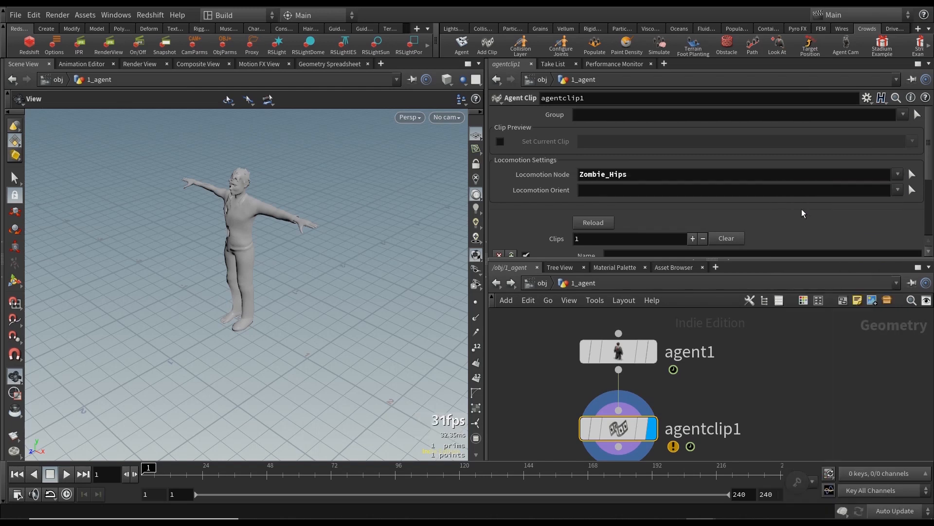
Step: Set the first clip's source to FBX and load zombie walk.fbx as its file
{"action": "scroll", "coordinate": [803, 214], "scroll_direction": "down", "scroll_amount": 5}
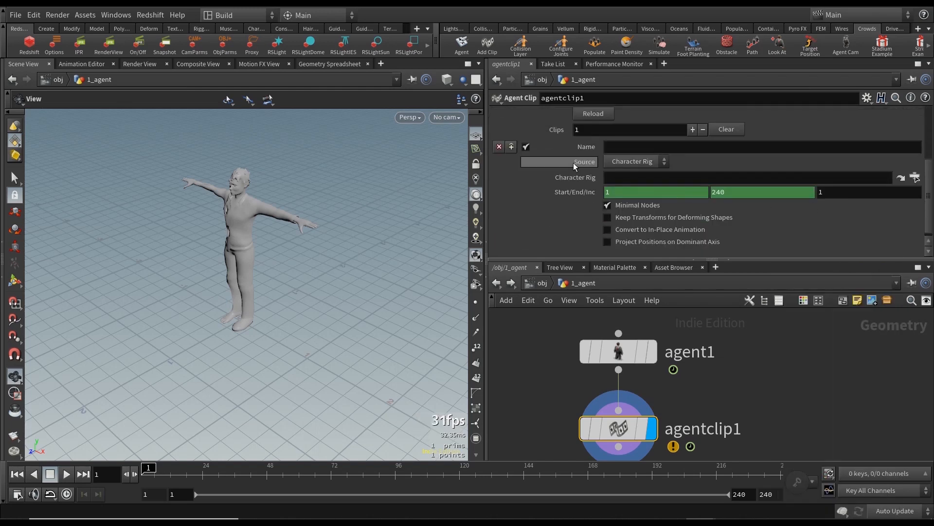
{"action": "left_click", "coordinate": [635, 161]}
{"action": "left_click", "coordinate": [627, 189]}
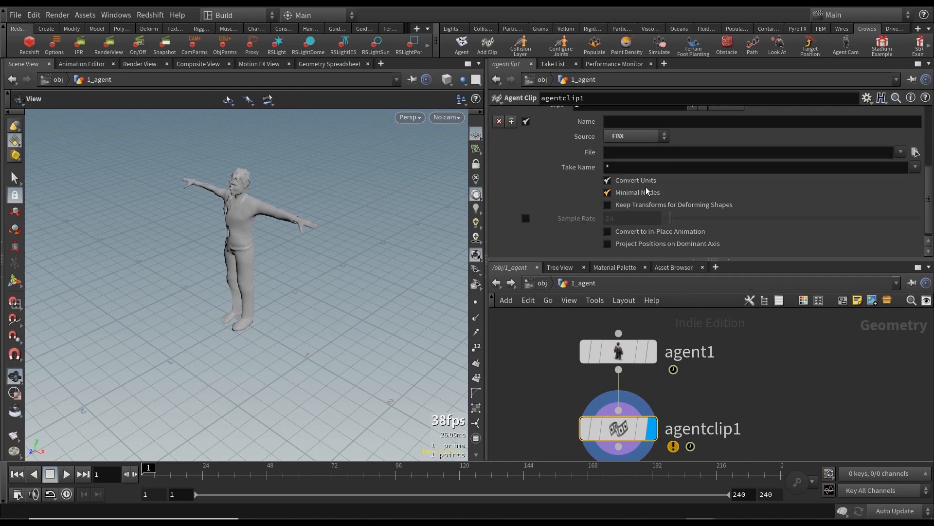
{"action": "left_click", "coordinate": [915, 152]}
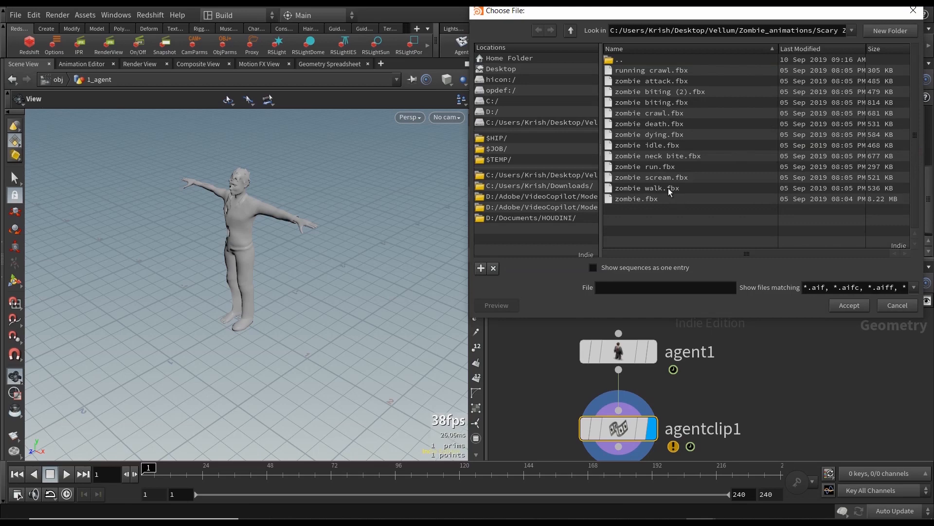
{"action": "left_click", "coordinate": [661, 168]}
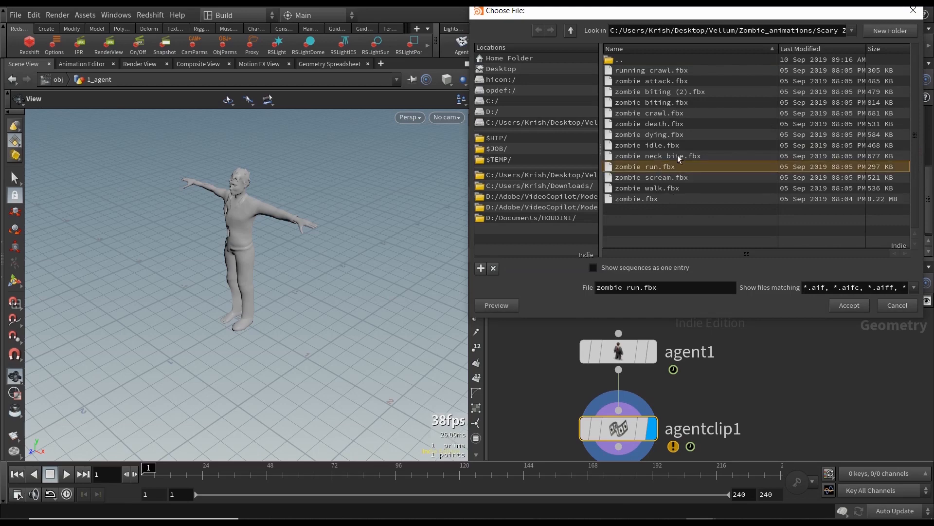
{"action": "left_click", "coordinate": [674, 188]}
{"action": "left_click", "coordinate": [849, 305]}
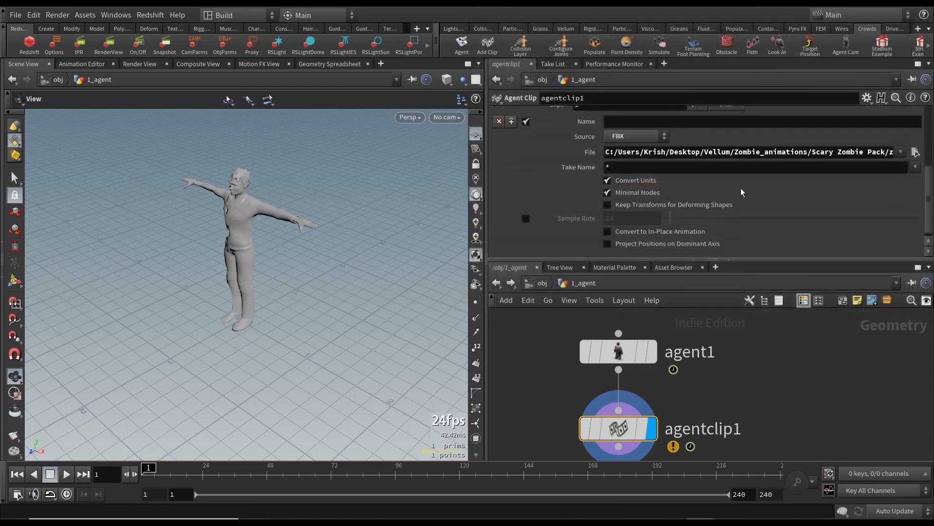
Step: Enable conversion to in-place animation for the clip and name it walk
{"action": "left_click", "coordinate": [626, 233]}
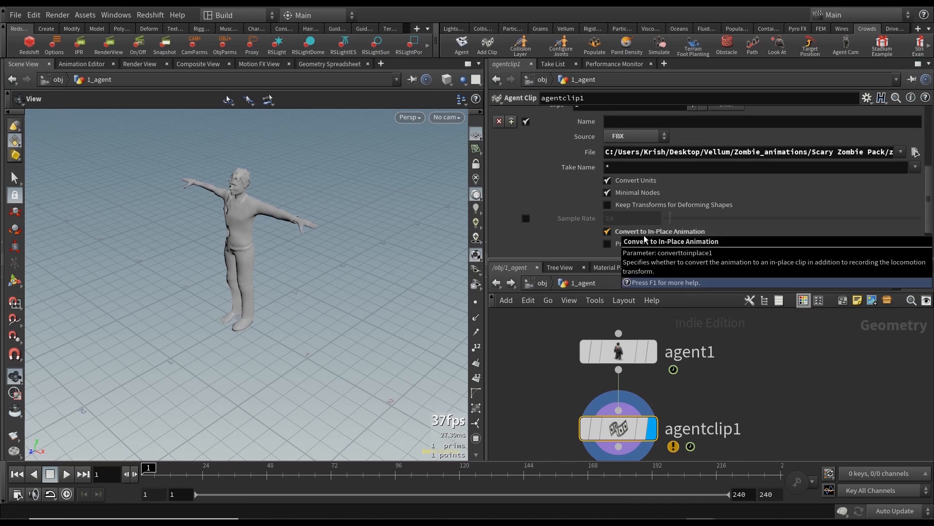
{"action": "scroll", "coordinate": [909, 127], "scroll_direction": "up", "scroll_amount": 3}
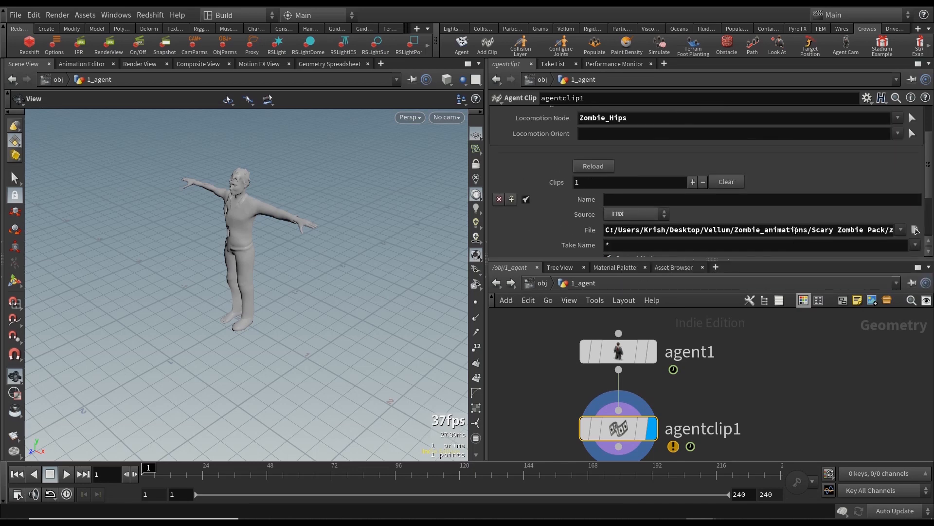
{"action": "left_click", "coordinate": [673, 203]}
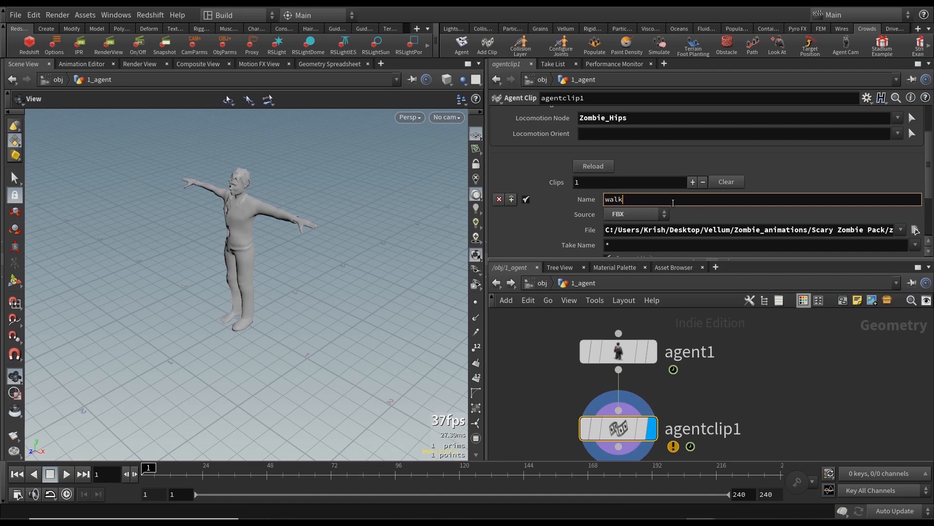
{"action": "key", "text": "Return"}
Step: Enable the current clip preview, set it to walk and play the animation on the timeline
{"action": "scroll", "coordinate": [909, 168], "scroll_direction": "up", "scroll_amount": 3}
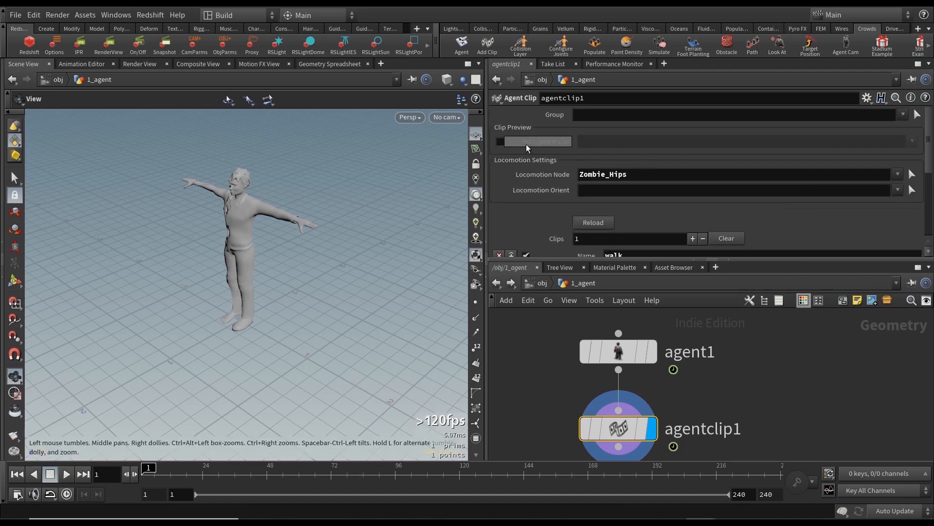
{"action": "left_click", "coordinate": [499, 141]}
{"action": "left_click", "coordinate": [910, 142]}
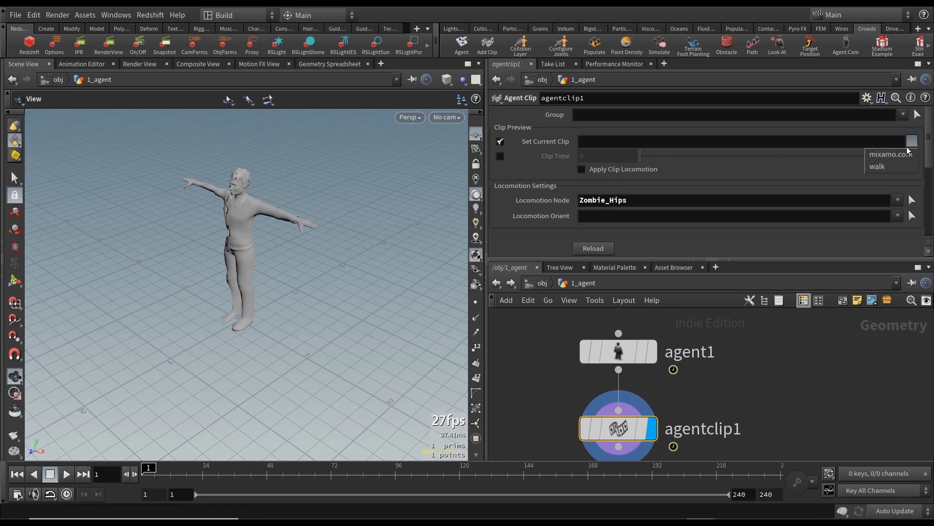
{"action": "left_click", "coordinate": [891, 167]}
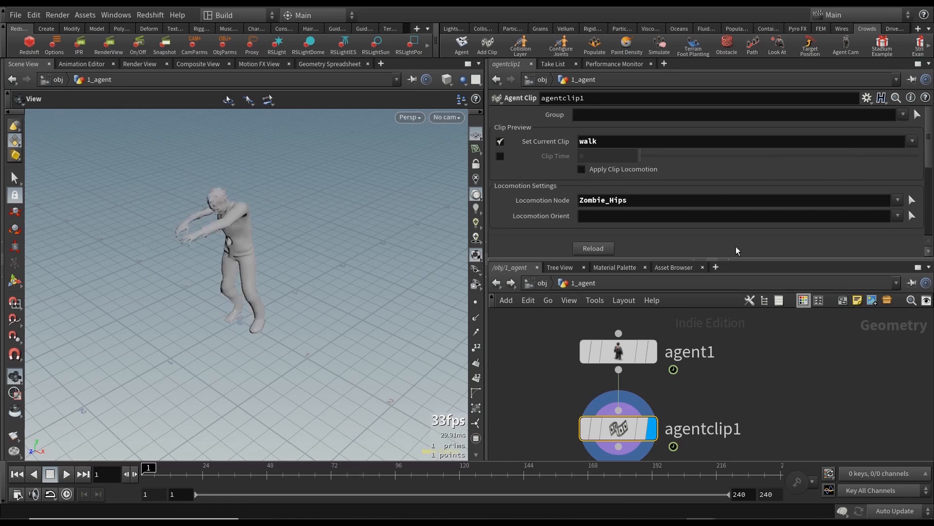
{"action": "scroll", "coordinate": [909, 190], "scroll_direction": "down", "scroll_amount": 4}
{"action": "scroll", "coordinate": [822, 179], "scroll_direction": "up", "scroll_amount": 3}
{"action": "left_click", "coordinate": [909, 145]}
{"action": "left_click", "coordinate": [820, 164]}
{"action": "left_click", "coordinate": [66, 473]}
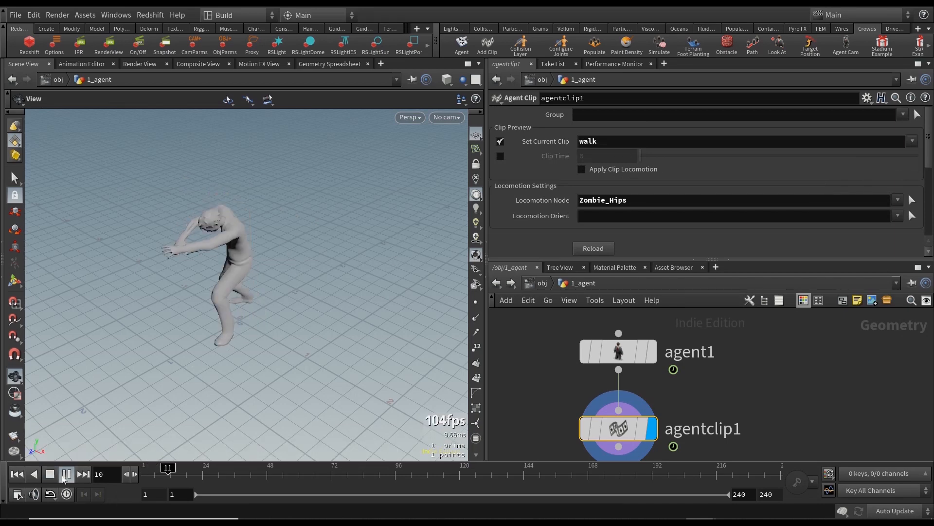
Step: Return the timeline to the first frame and add two more clip entries to the agentclip1 node
{"action": "left_click", "coordinate": [17, 474]}
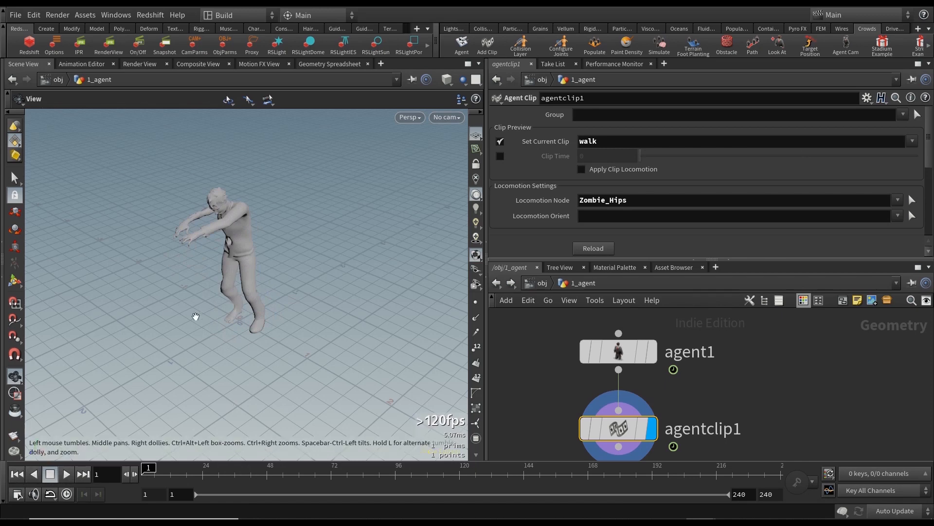
{"action": "scroll", "coordinate": [750, 406], "scroll_direction": "down", "scroll_amount": 2}
{"action": "scroll", "coordinate": [751, 161], "scroll_direction": "down", "scroll_amount": 5}
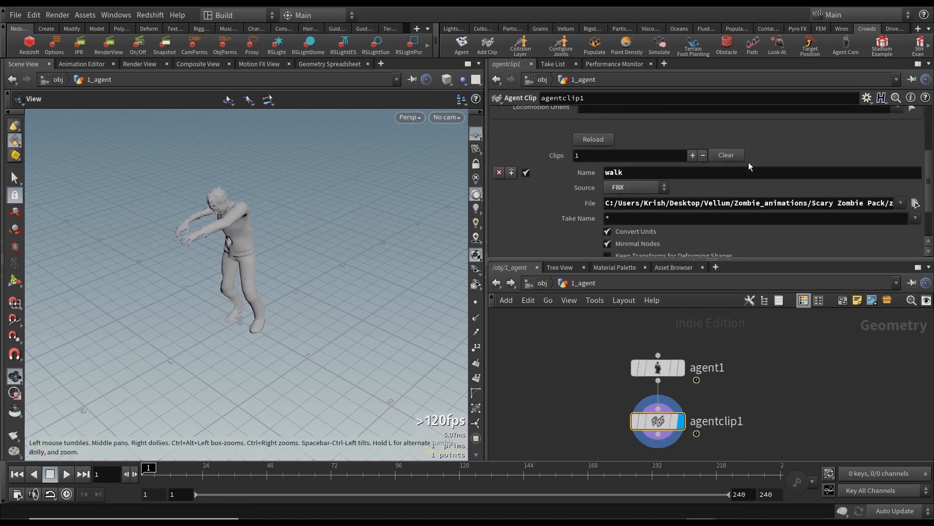
{"action": "left_click", "coordinate": [693, 155]}
{"action": "scroll", "coordinate": [695, 154], "scroll_direction": "down", "scroll_amount": 4}
{"action": "scroll", "coordinate": [694, 148], "scroll_direction": "up", "scroll_amount": 4}
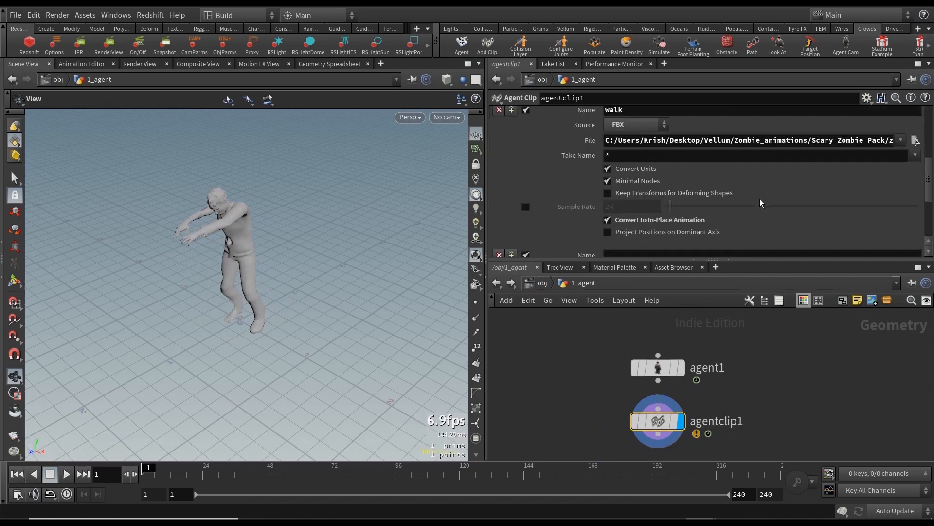
{"action": "scroll", "coordinate": [776, 203], "scroll_direction": "down", "scroll_amount": 8}
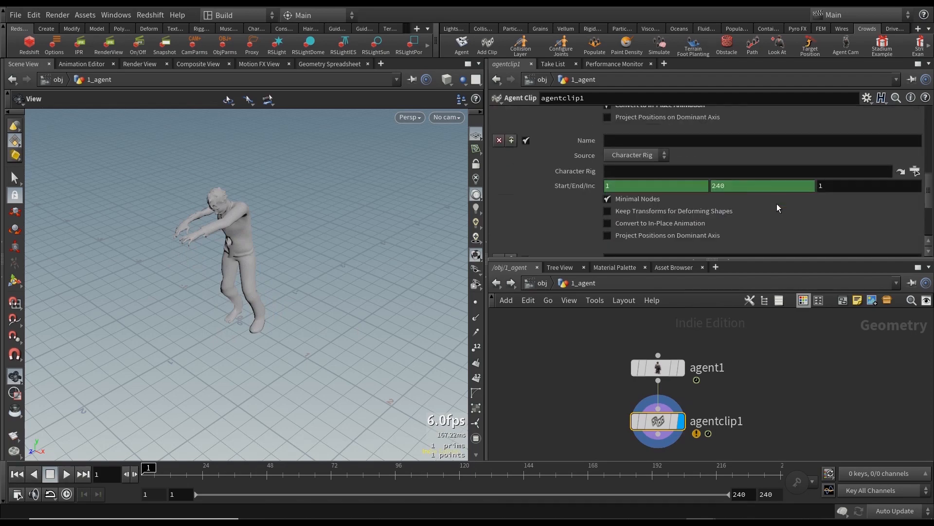
Step: Set the second clip's source to FBX and load running crawl.fbx as its file
{"action": "left_click", "coordinate": [641, 155]}
{"action": "left_click", "coordinate": [631, 189]}
{"action": "left_click", "coordinate": [918, 157]}
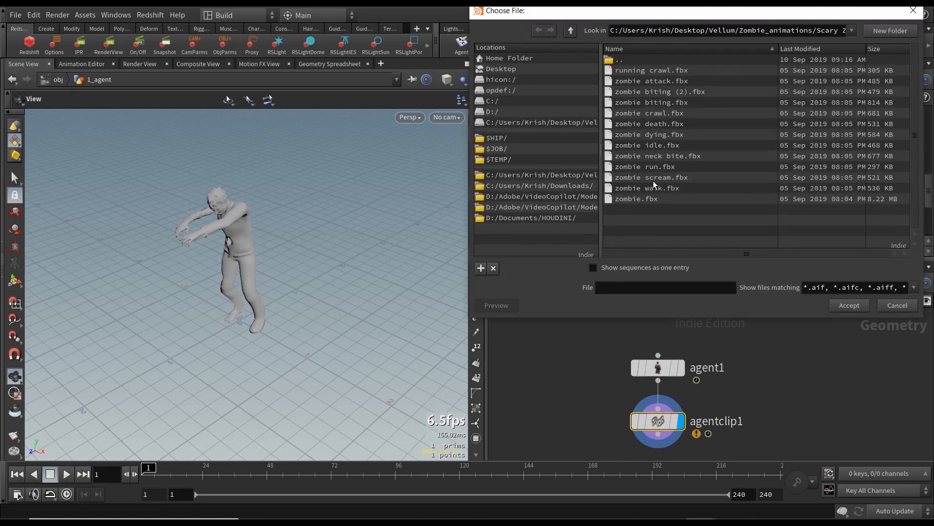
{"action": "double_click", "coordinate": [672, 69]}
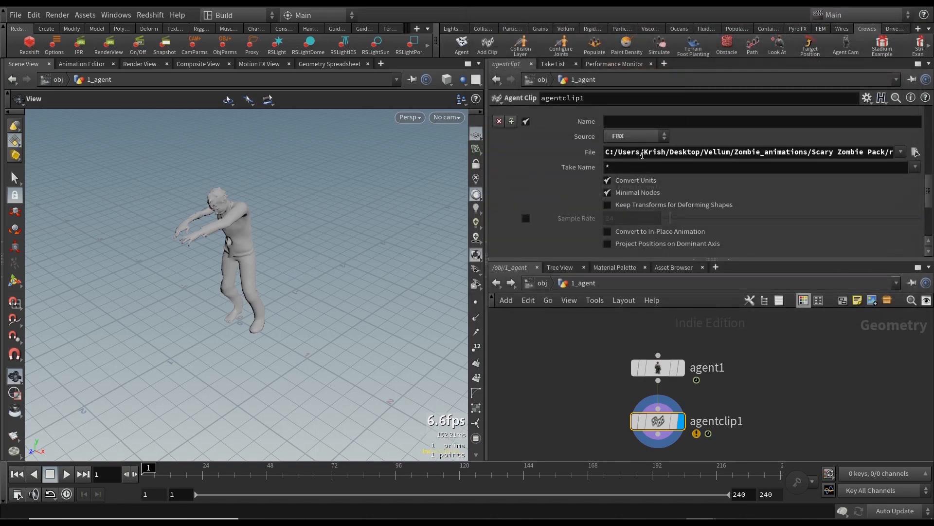
Step: Name the second clip runningcrawl and enable its conversion to in-place animation
{"action": "left_click", "coordinate": [643, 120]}
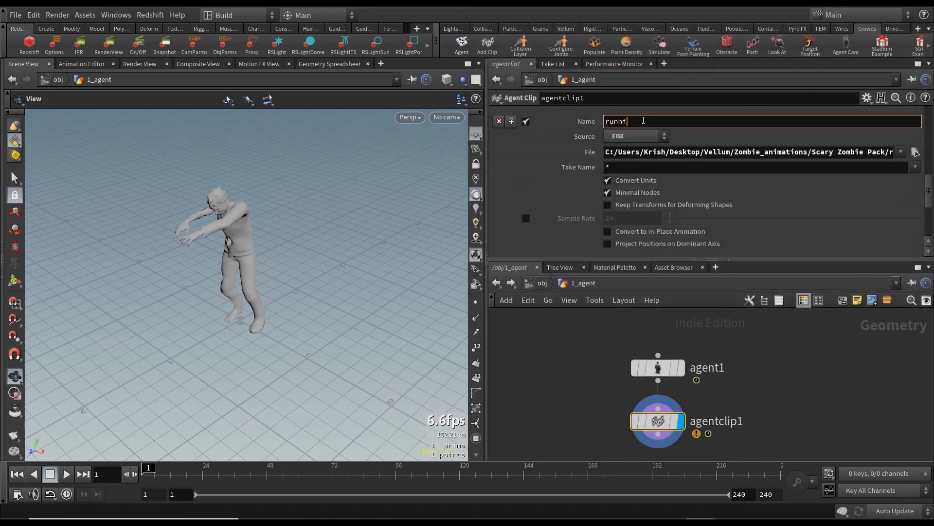
{"action": "key", "text": "Return"}
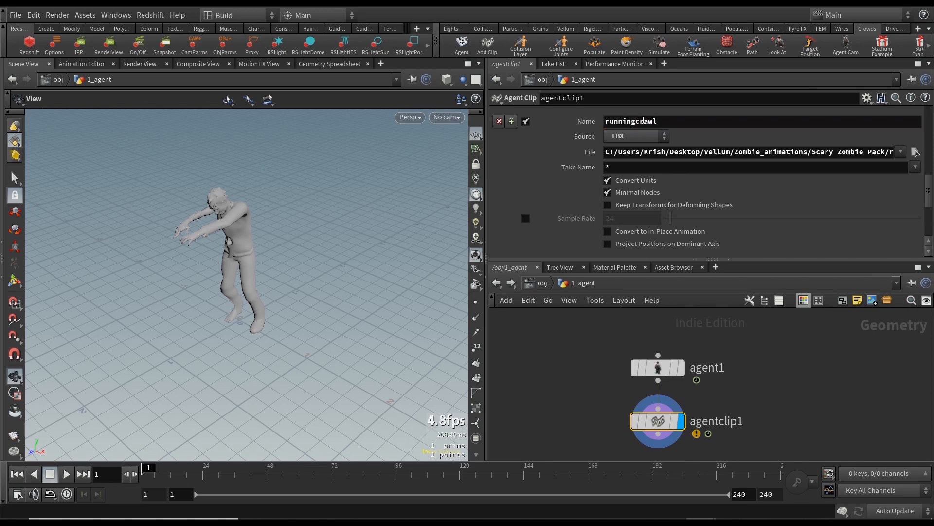
{"action": "left_click", "coordinate": [608, 231]}
Step: Set the third clip's source to FBX and load zombie run.fbx as its file
{"action": "scroll", "coordinate": [726, 203], "scroll_direction": "down", "scroll_amount": 5}
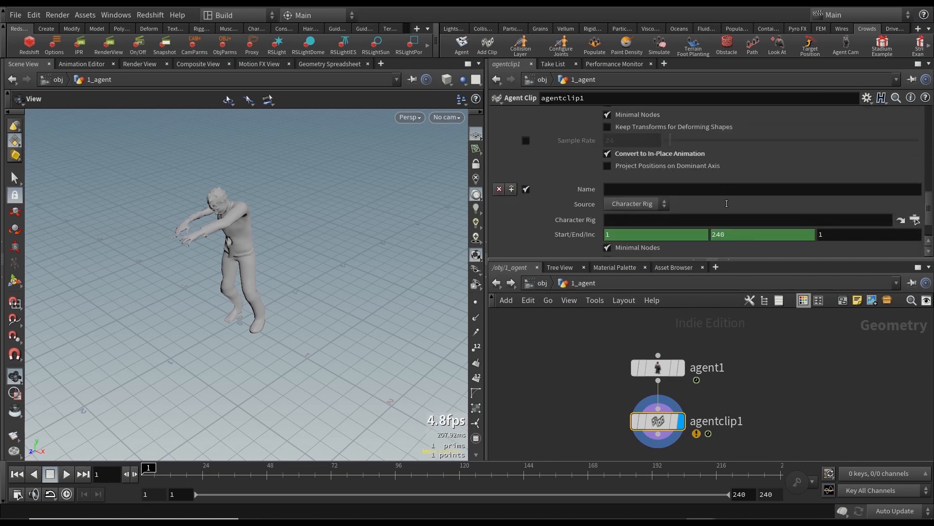
{"action": "left_click", "coordinate": [632, 158]}
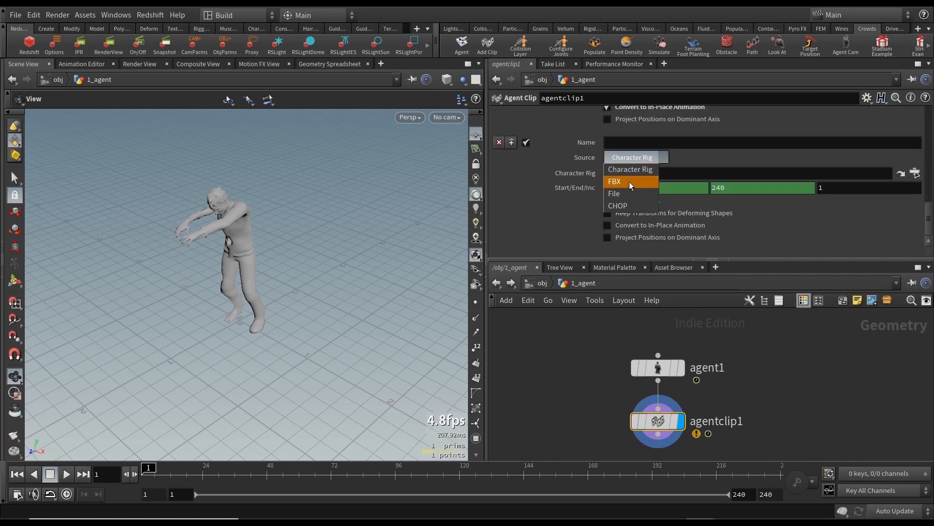
{"action": "left_click", "coordinate": [629, 182]}
{"action": "left_click", "coordinate": [915, 146]}
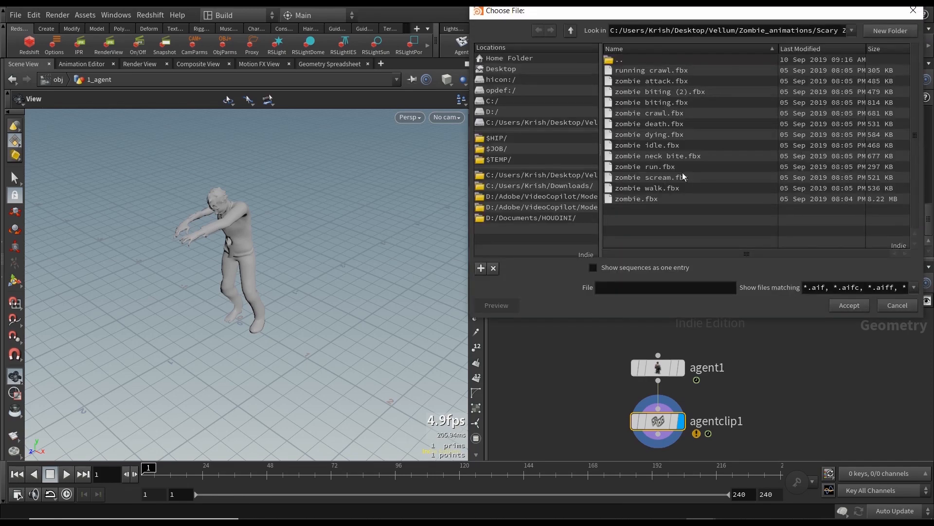
{"action": "double_click", "coordinate": [656, 166]}
Step: Name the third clip run and enable its conversion to in-place animation
{"action": "left_click", "coordinate": [638, 115]}
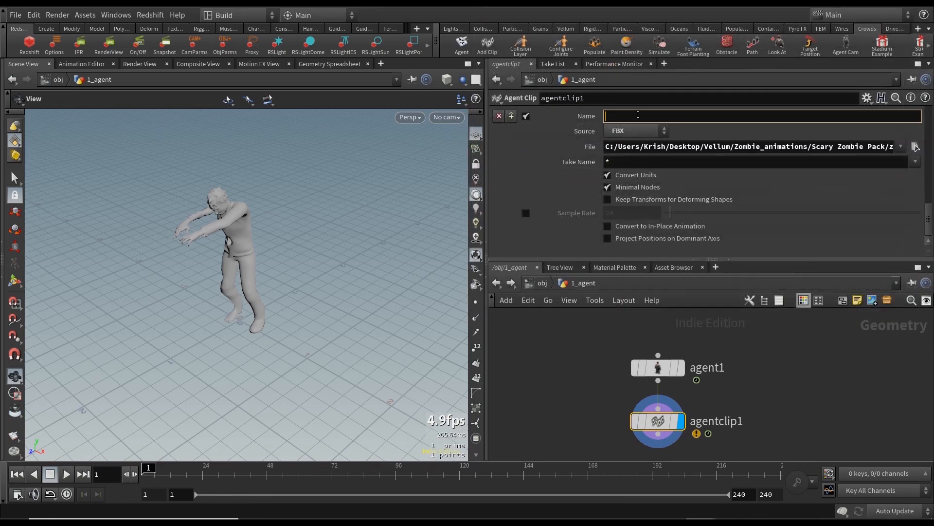
{"action": "type", "text": "run"}
{"action": "key", "text": "Return"}
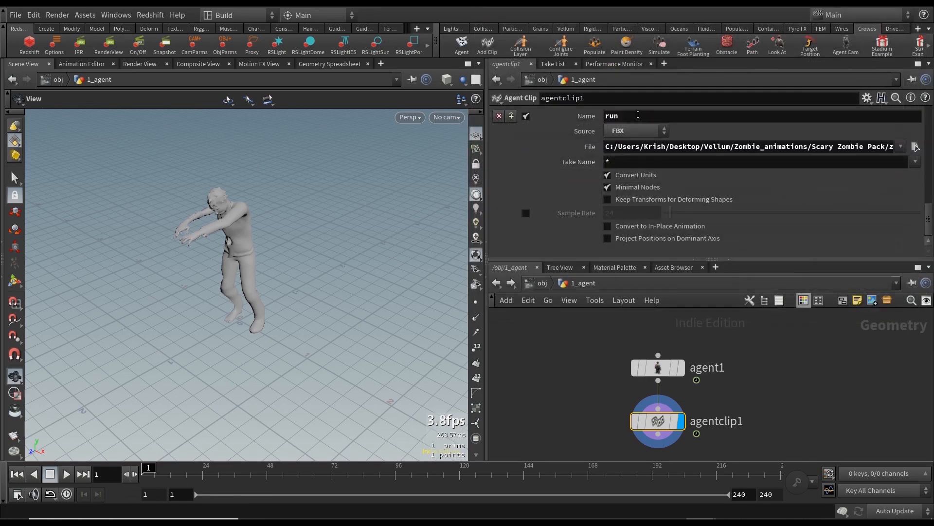
{"action": "scroll", "coordinate": [779, 370], "scroll_direction": "down", "scroll_amount": 3}
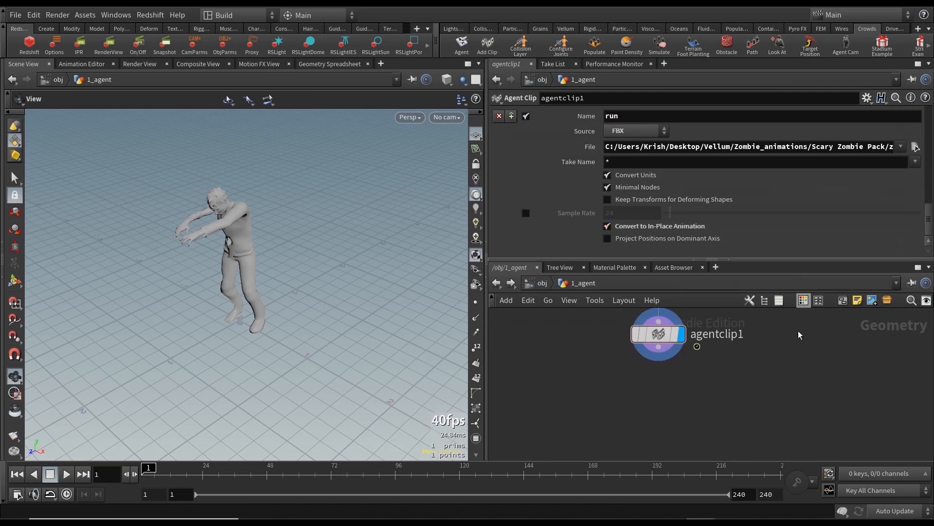
Step: Append a Null node below agentclip1, name it AGENT_DEF and make it the displayed node
{"action": "left_click", "coordinate": [658, 350]}
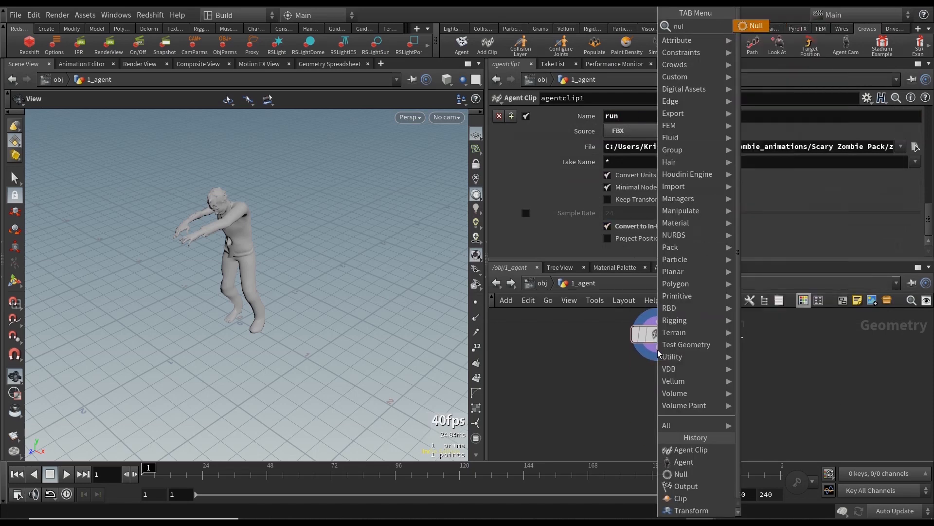
{"action": "left_click", "coordinate": [681, 473]}
{"action": "left_click", "coordinate": [694, 394]}
{"action": "double_click", "coordinate": [693, 394]}
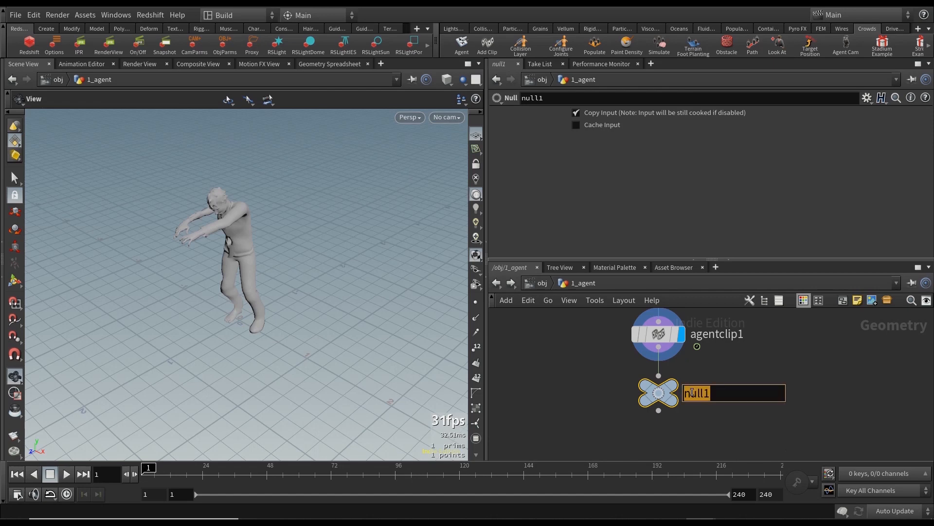
{"action": "type", "text": "O"}
{"action": "type", "text": "AGENT_DEF"}
{"action": "key", "text": "Return"}
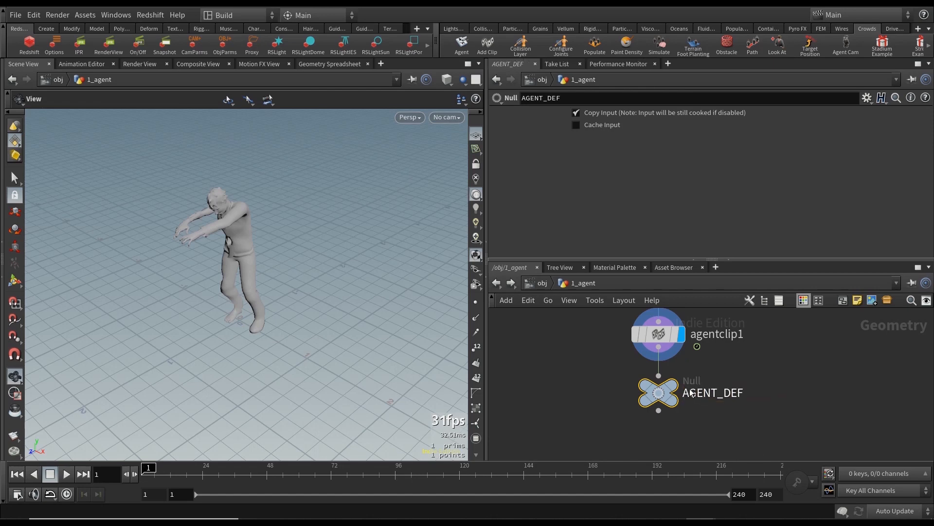
{"action": "left_click", "coordinate": [673, 390]}
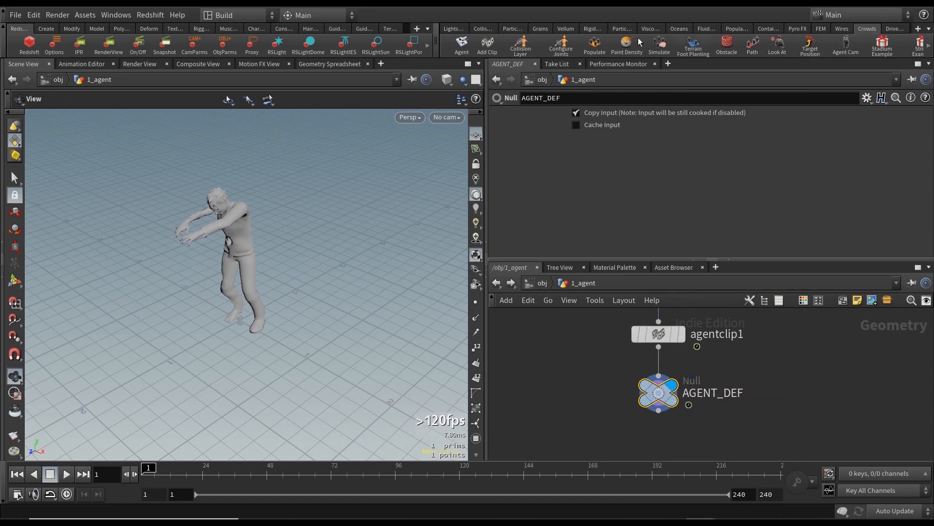
Step: Add a collision layer to the zombie agent with the Collision Layer tool
{"action": "left_click", "coordinate": [522, 51]}
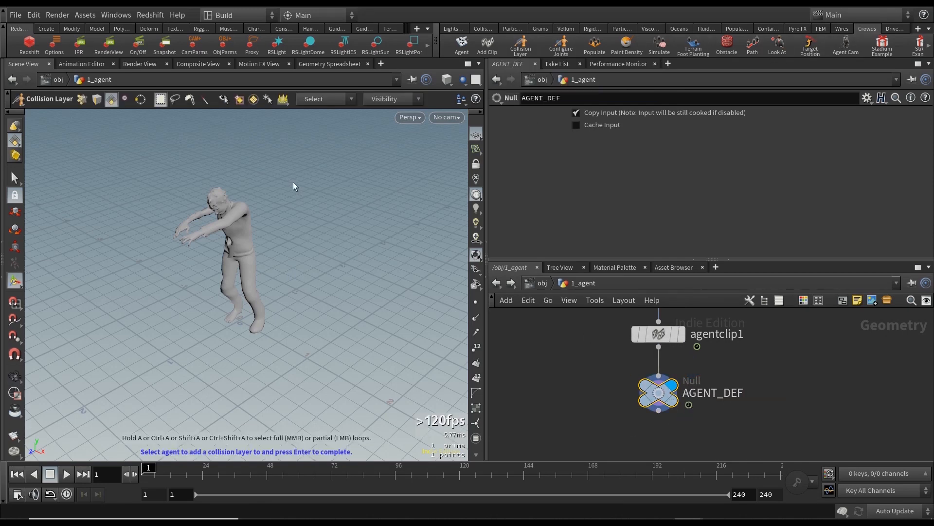
{"action": "left_click", "coordinate": [246, 250]}
{"action": "key", "text": "Return"}
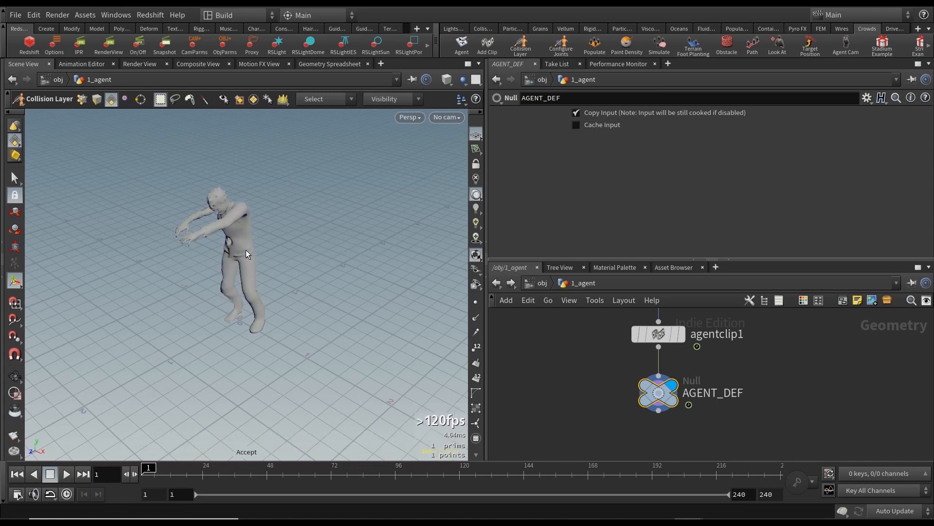
Step: Attach collision shapes to the zombie's right and left upper legs
{"action": "key", "text": "Escape"}
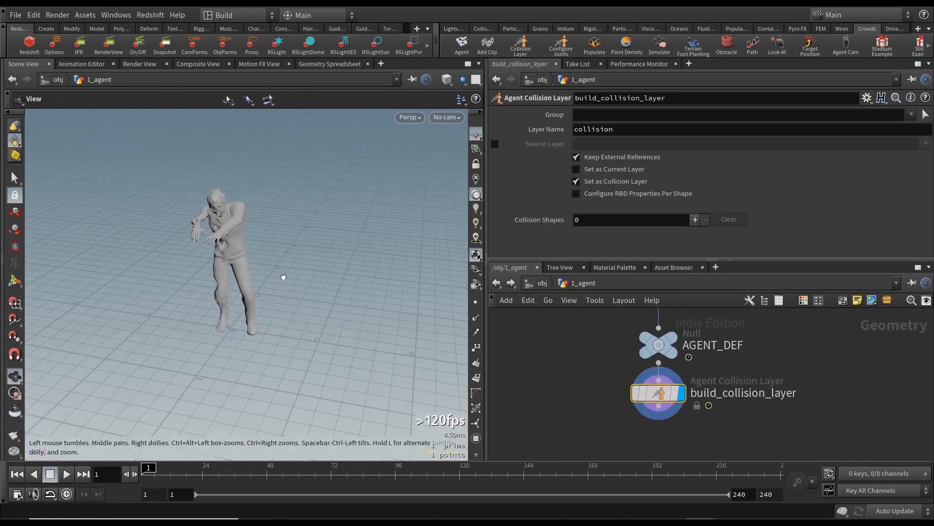
{"action": "left_click_drag", "start_coordinate": [243, 287], "coordinate": [274, 269]}
{"action": "key", "text": "Return"}
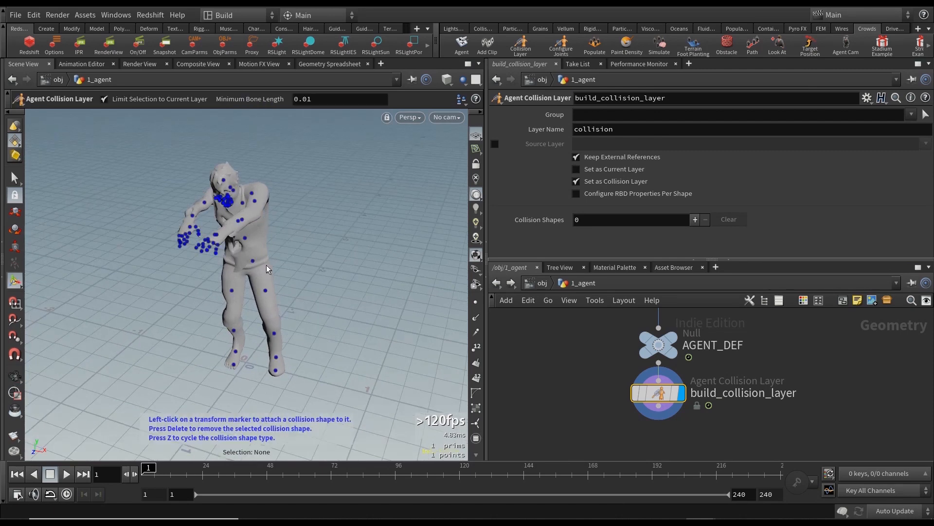
{"action": "left_click", "coordinate": [231, 290]}
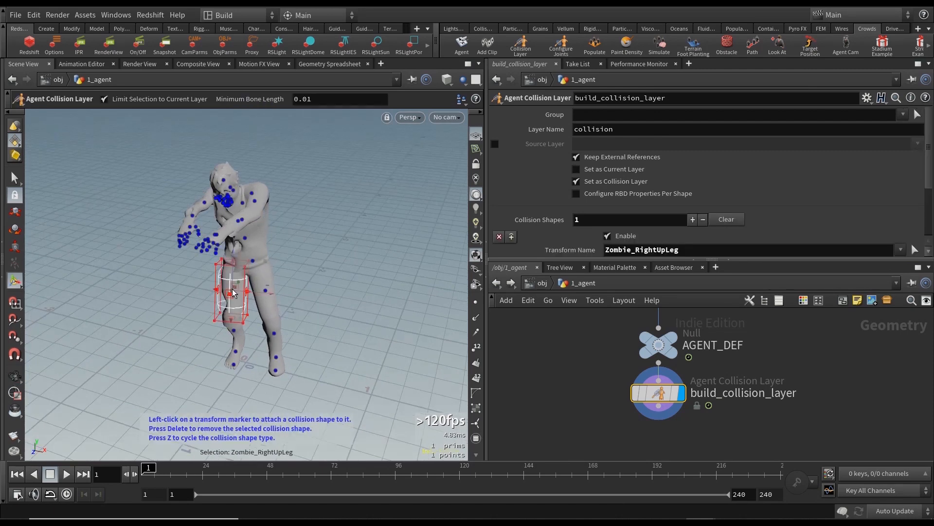
{"action": "left_click", "coordinate": [266, 290]}
Step: Attach collision shapes to the zombie's right and left lower legs
{"action": "key", "text": "Escape"}
{"action": "left_click_drag", "start_coordinate": [266, 290], "coordinate": [313, 308]}
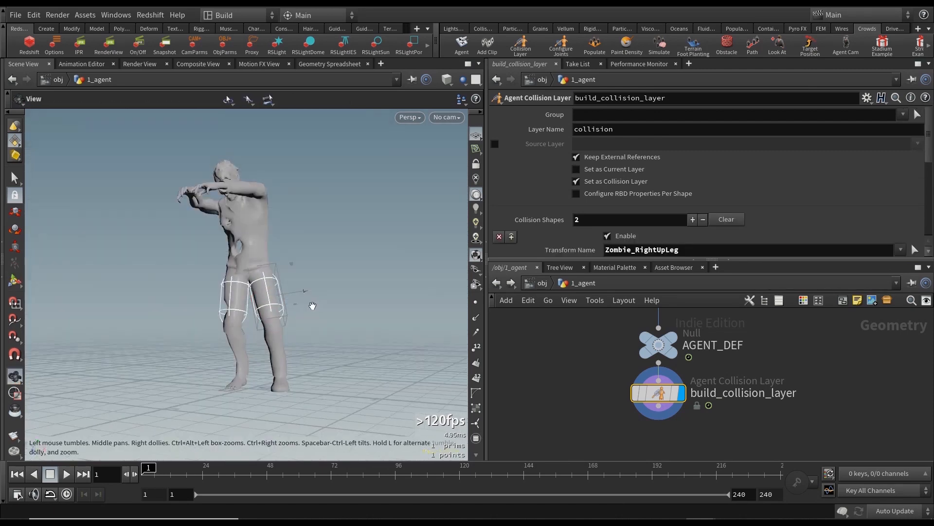
{"action": "key", "text": "Return"}
{"action": "left_click", "coordinate": [237, 351]}
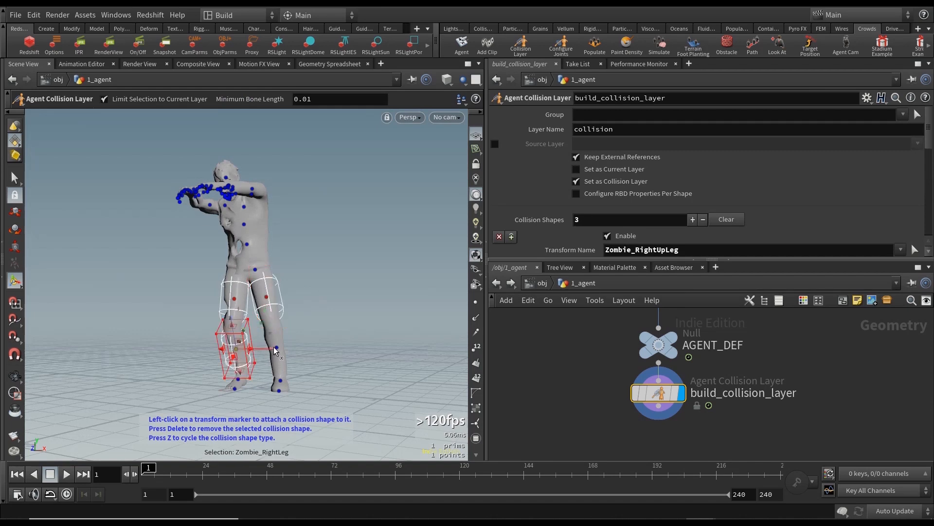
{"action": "left_click", "coordinate": [278, 350]}
Step: Attach collision shapes to the toe bases of the left and right feet
{"action": "left_click_drag", "start_coordinate": [323, 334], "coordinate": [312, 340]}
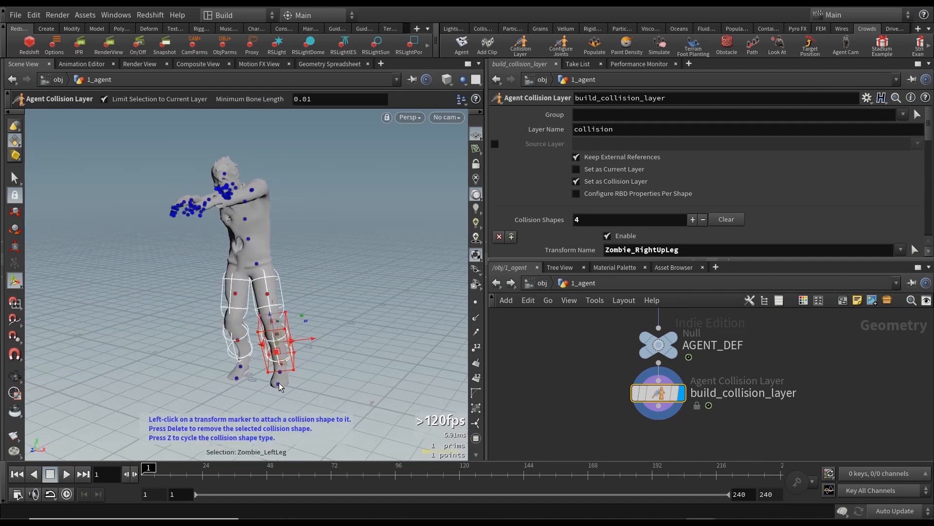
{"action": "left_click", "coordinate": [278, 384]}
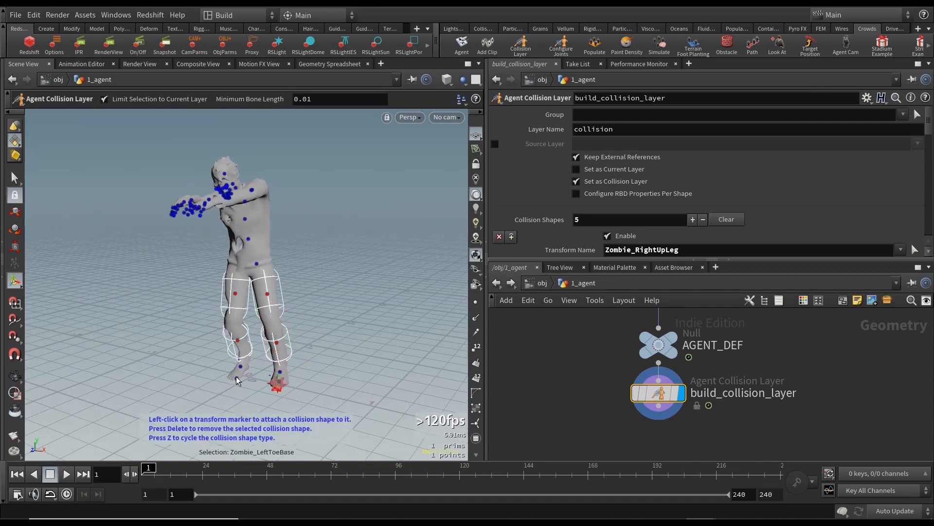
{"action": "left_click", "coordinate": [236, 380]}
Step: Attach collision shapes to the hips and the two lower spine joints, up to Zombie_Spine1
{"action": "left_click_drag", "start_coordinate": [334, 269], "coordinate": [242, 265]}
{"action": "left_click", "coordinate": [256, 238]}
{"action": "left_click", "coordinate": [264, 259]}
{"action": "left_click", "coordinate": [285, 233]}
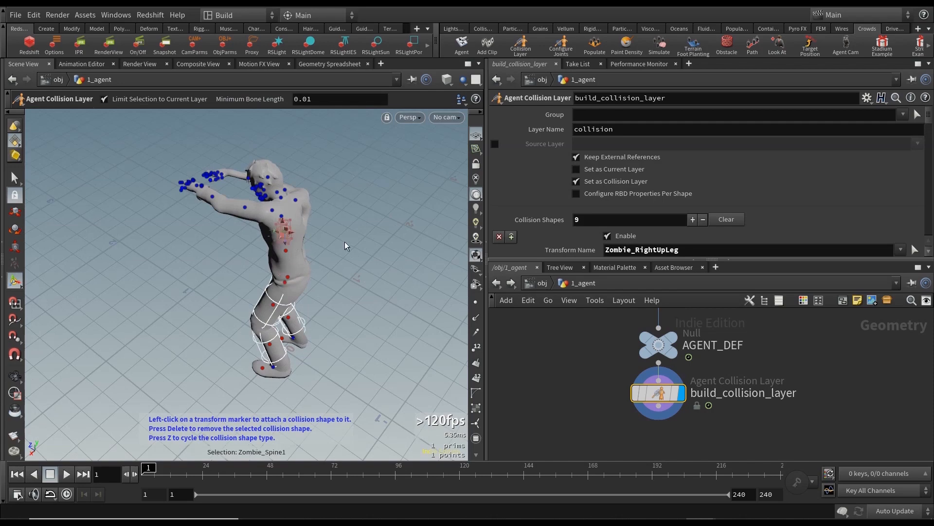
Step: Attach collision shapes to the hands at Zombie_LeftHandMiddle3 and Zombie_RightHandRing3
{"action": "mouse_move", "coordinate": [285, 233]}
{"action": "left_mouse_down"}
{"action": "mouse_move", "coordinate": [215, 255]}
{"action": "mouse_move", "coordinate": [193, 246]}
{"action": "mouse_move", "coordinate": [208, 323]}
{"action": "left_mouse_up"}
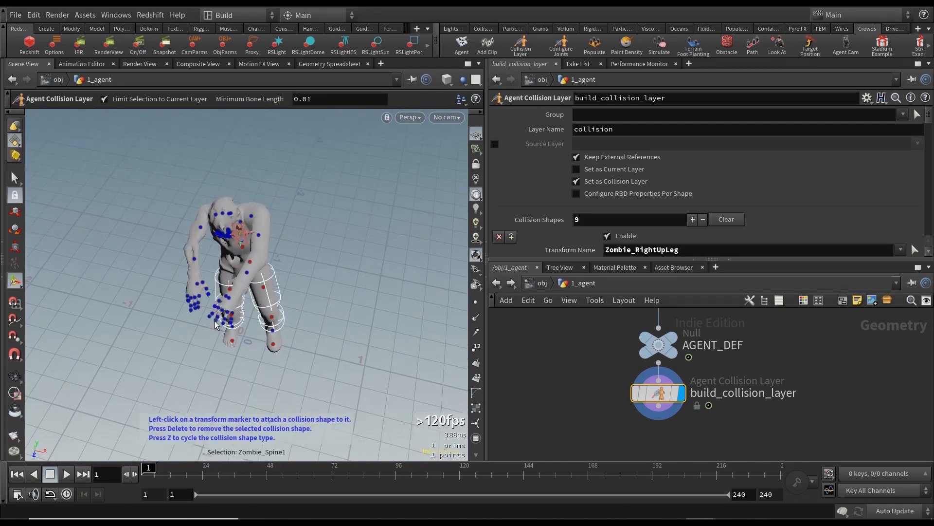
{"action": "left_click", "coordinate": [215, 320]}
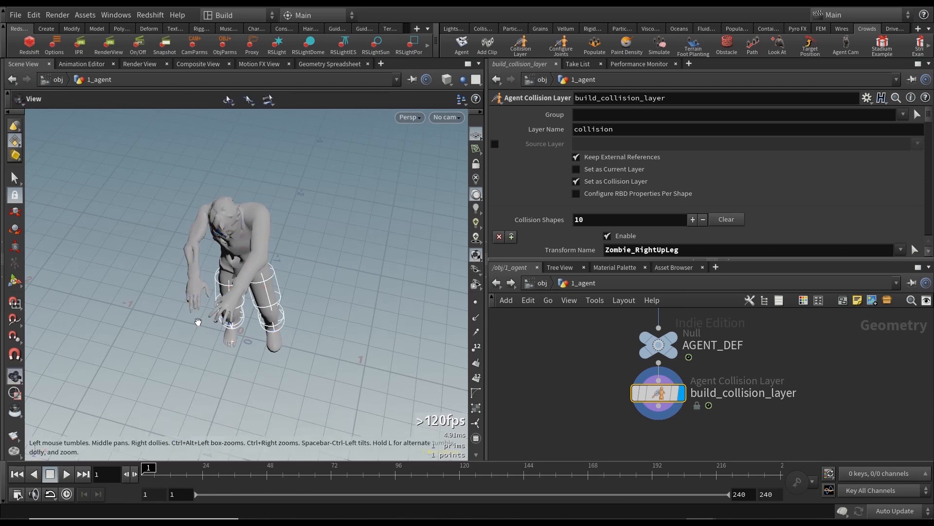
{"action": "scroll", "coordinate": [191, 305], "scroll_direction": "up", "scroll_amount": 5}
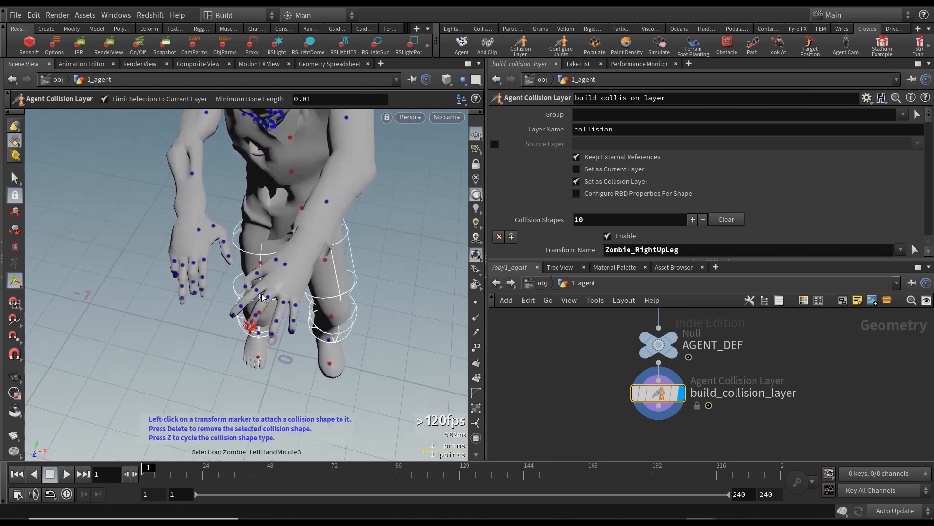
{"action": "left_click", "coordinate": [182, 297]}
Step: Attach a collision shape to the Zombie_Head joint and enlarge its bounds to enclose the head
{"action": "right_click_drag", "start_coordinate": [253, 268], "coordinate": [344, 238], "text": "alt"}
{"action": "left_click_drag", "start_coordinate": [344, 238], "coordinate": [299, 137], "text": "alt"}
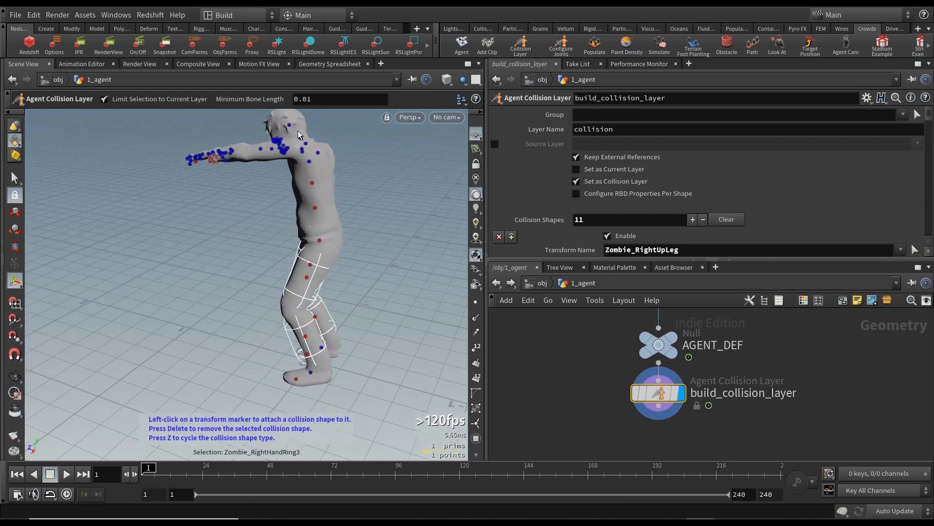
{"action": "middle_click_drag", "start_coordinate": [350, 194], "coordinate": [334, 269], "text": "alt"}
{"action": "left_click", "coordinate": [271, 194]}
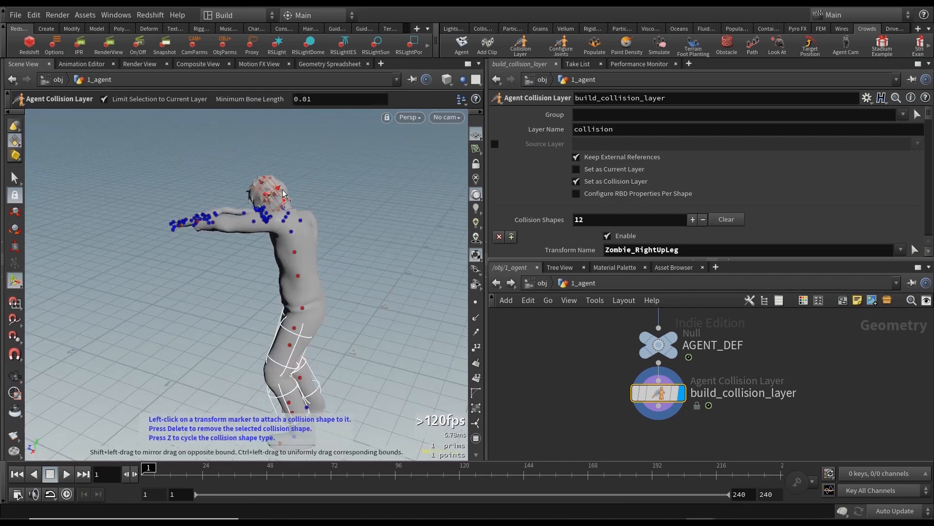
{"action": "left_click_drag", "start_coordinate": [280, 189], "coordinate": [285, 186]}
{"action": "left_click_drag", "start_coordinate": [279, 223], "coordinate": [259, 315], "text": "alt"}
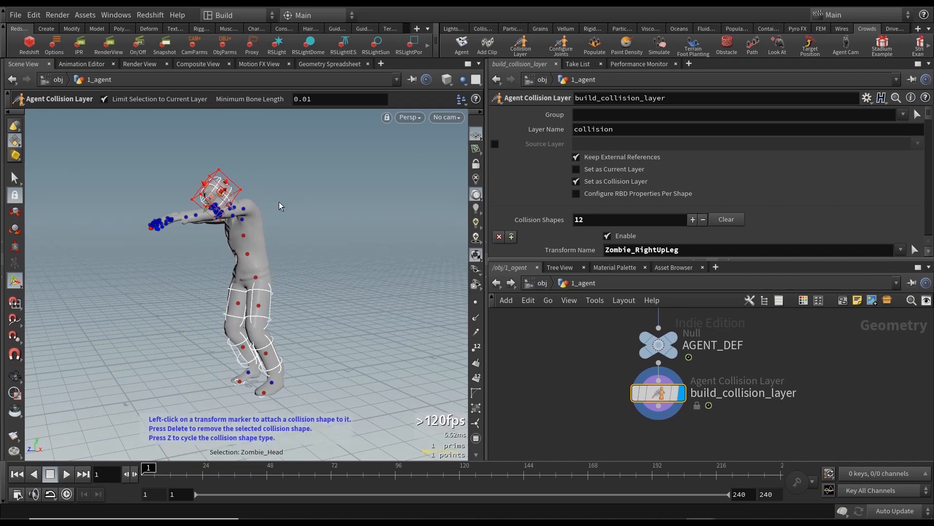
Step: Add joint limits to the zombie agent with the Configure Joints tool
{"action": "left_click", "coordinate": [561, 47]}
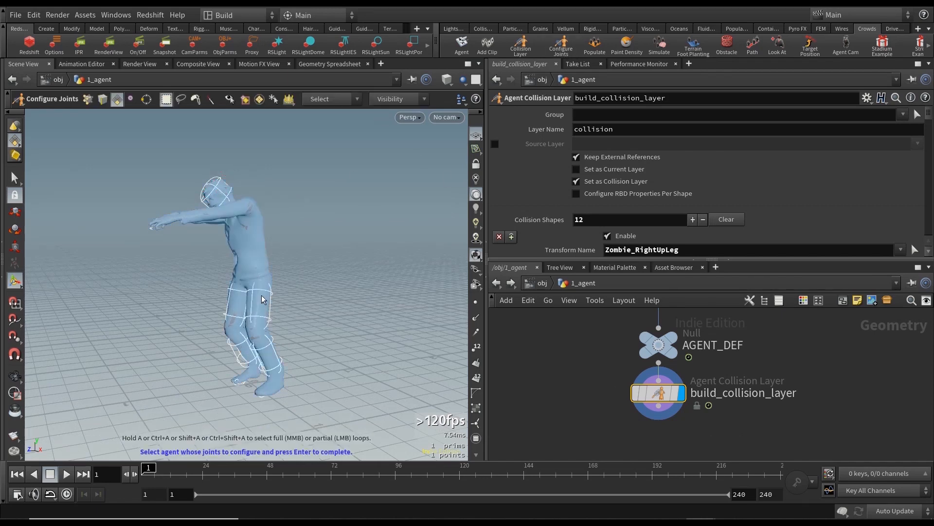
{"action": "left_click", "coordinate": [259, 265]}
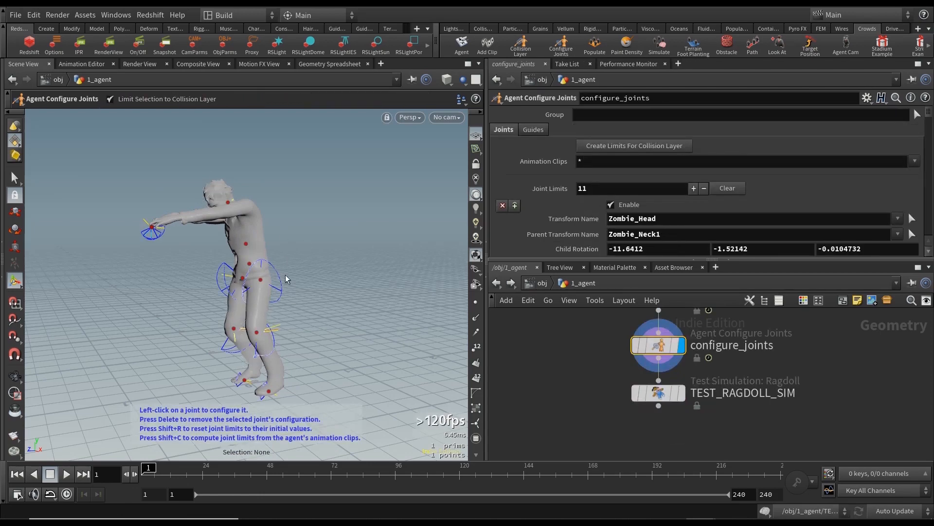
{"action": "key", "text": "Escape"}
{"action": "left_click_drag", "start_coordinate": [285, 274], "coordinate": [232, 281]}
{"action": "key", "text": "Return"}
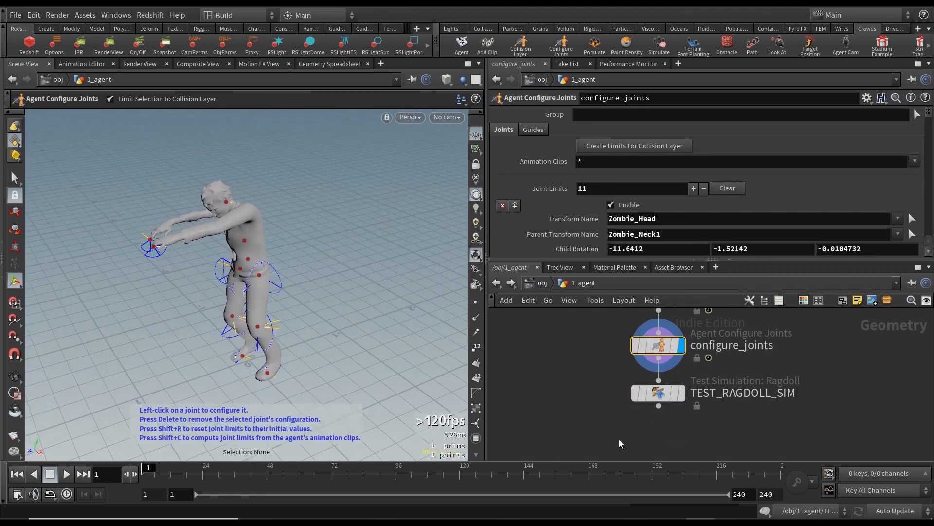
Step: Move the TEST_RAGDOLL_SIM node onto a side branch of configure_joints and display its result
{"action": "left_click_drag", "start_coordinate": [682, 393], "coordinate": [772, 392]}
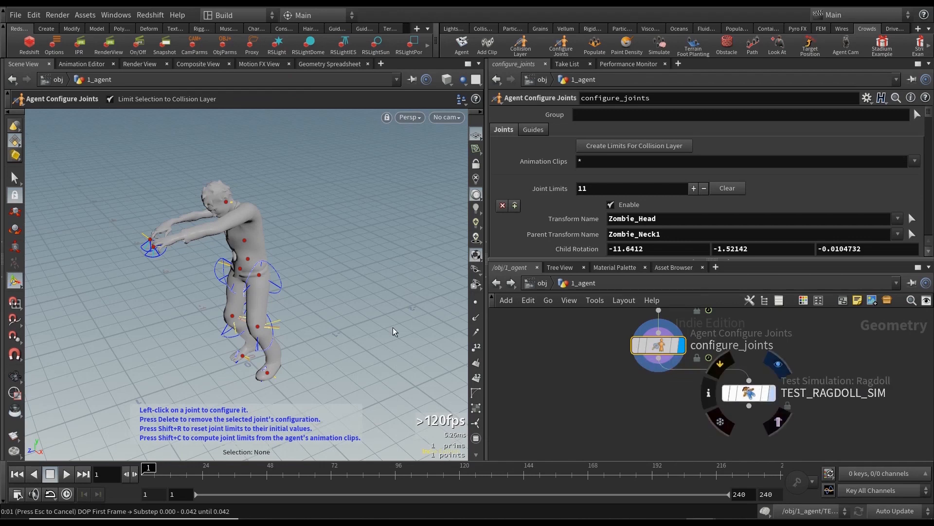
{"action": "left_click", "coordinate": [749, 392]}
{"action": "key", "text": "Escape"}
{"action": "scroll", "coordinate": [263, 295], "scroll_direction": "down", "scroll_amount": 5}
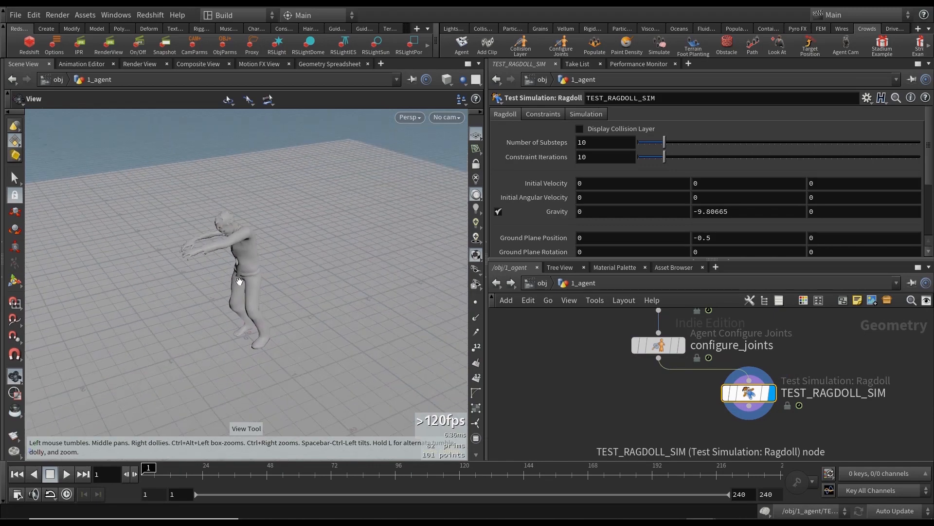
{"action": "left_click_drag", "start_coordinate": [255, 298], "coordinate": [273, 292]}
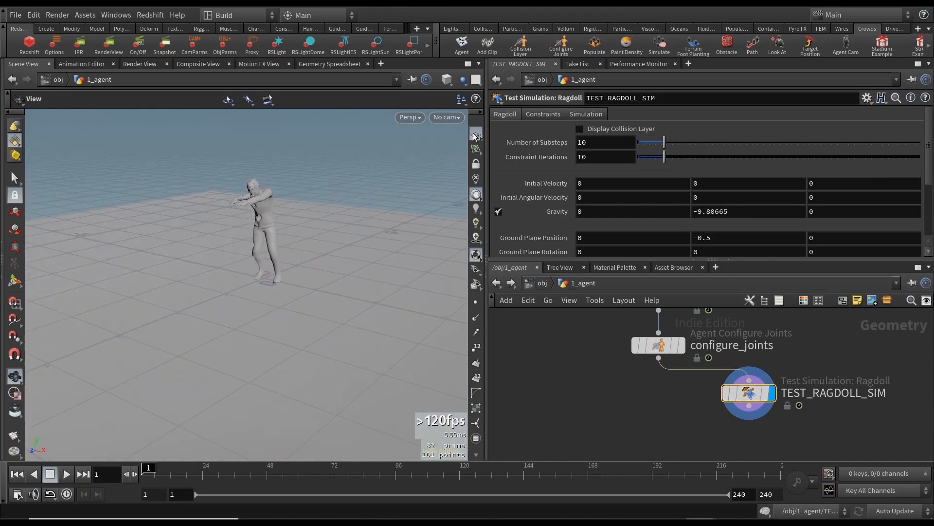
Step: Hide the viewport's reference grid, play the ragdoll test simulation and return to frame 1
{"action": "left_click", "coordinate": [475, 134]}
{"action": "left_click", "coordinate": [48, 478]}
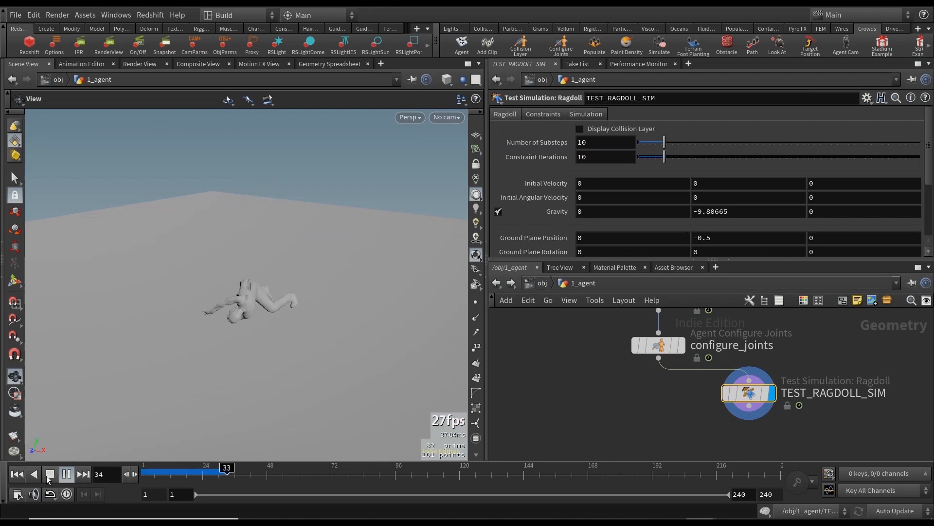
{"action": "left_click", "coordinate": [49, 476]}
{"action": "left_click", "coordinate": [18, 474]}
{"action": "mouse_move", "coordinate": [150, 471]}
{"action": "left_mouse_down"}
{"action": "mouse_move", "coordinate": [193, 471]}
{"action": "mouse_move", "coordinate": [145, 470]}
{"action": "left_mouse_up"}
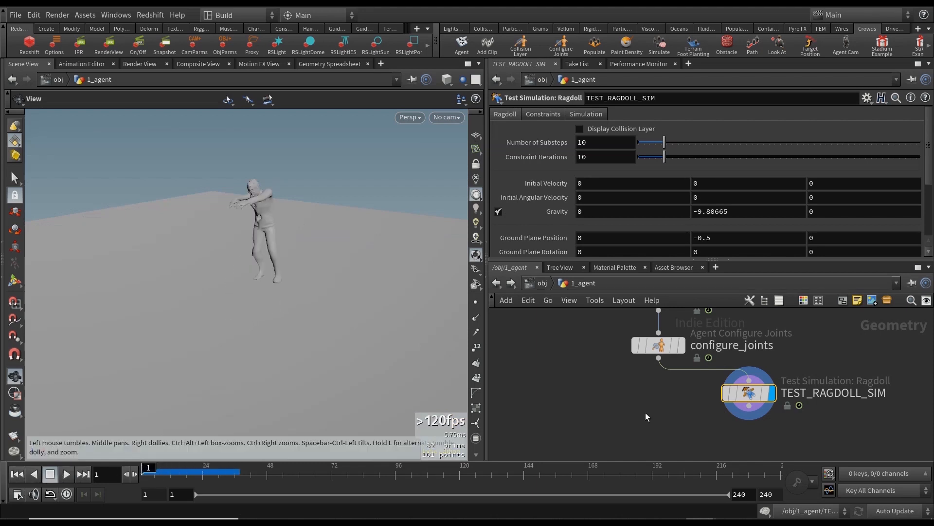
Step: Add a Null named OUT below configure_joints, wire it to that node and display it
{"action": "key", "text": "Tab"}
{"action": "type", "text": "null"}
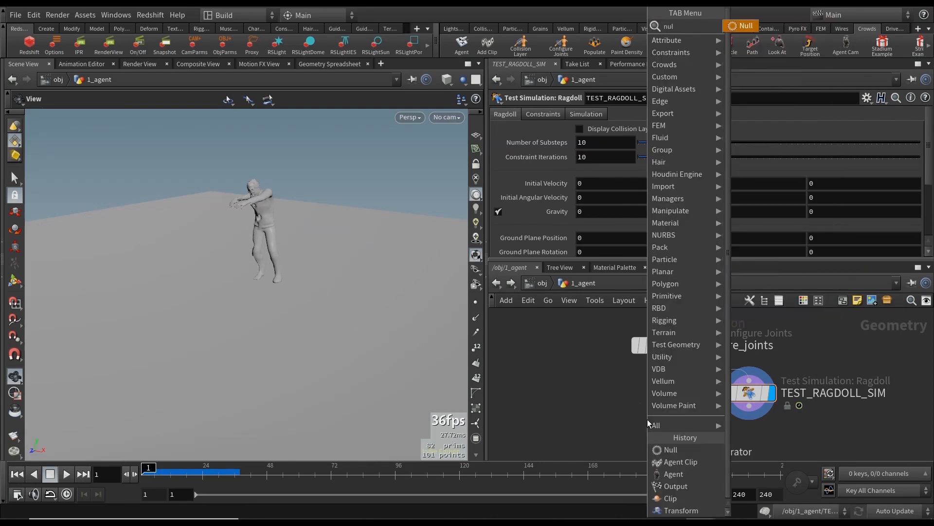
{"action": "key", "text": "Return"}
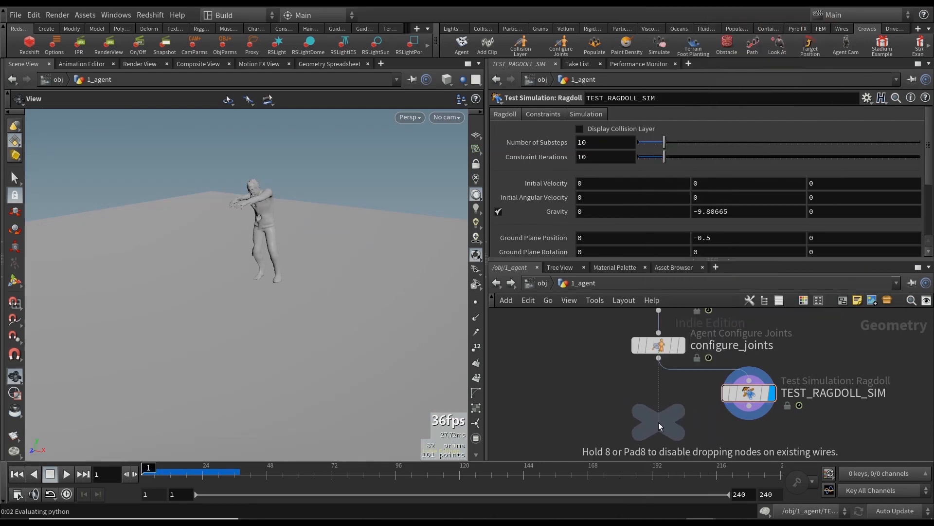
{"action": "left_click", "coordinate": [659, 422]}
{"action": "left_click", "coordinate": [658, 404]}
{"action": "left_click", "coordinate": [654, 366]}
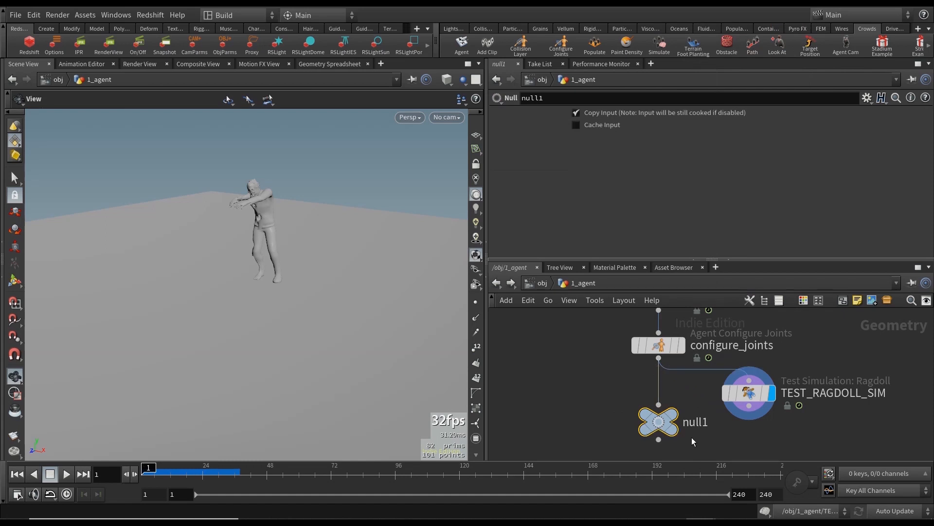
{"action": "double_click", "coordinate": [695, 423]}
{"action": "type", "text": "OUT"}
{"action": "key", "text": "Return"}
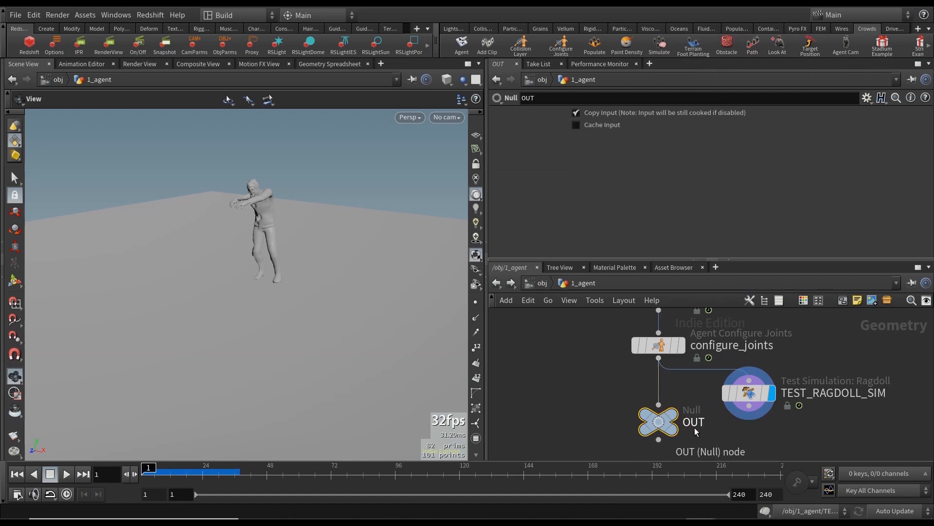
{"action": "left_click", "coordinate": [668, 423]}
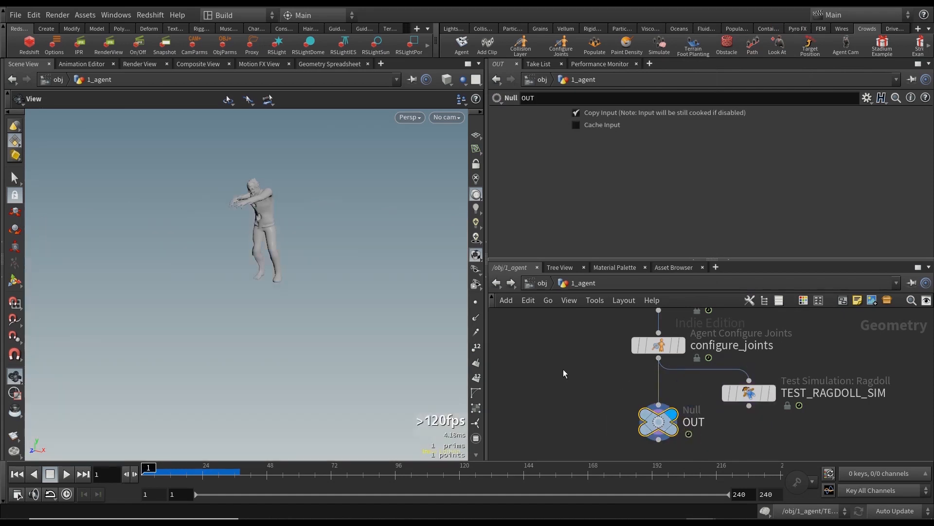
Step: Create a Grid object at object level below 1_agent and rename it 2_ground
{"action": "left_click", "coordinate": [542, 282]}
{"action": "key", "text": "Tab"}
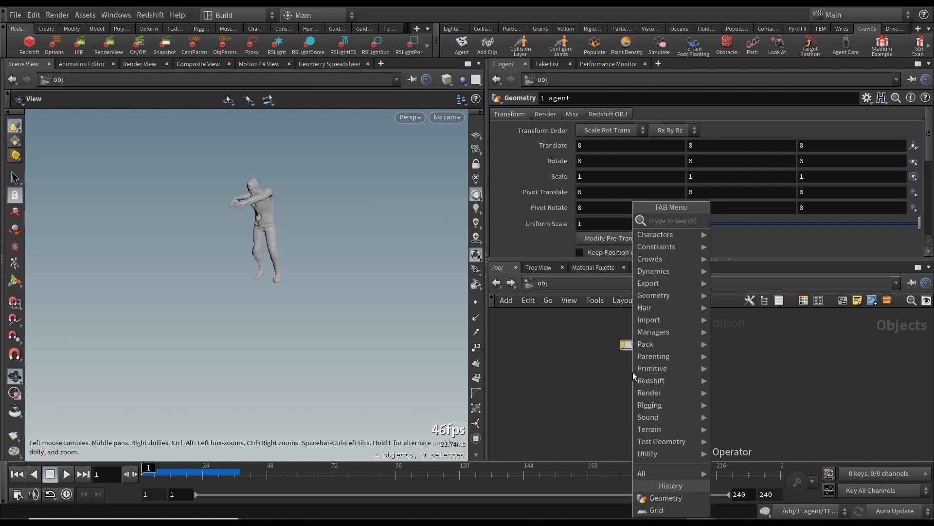
{"action": "type", "text": "grid"}
{"action": "key", "text": "Return"}
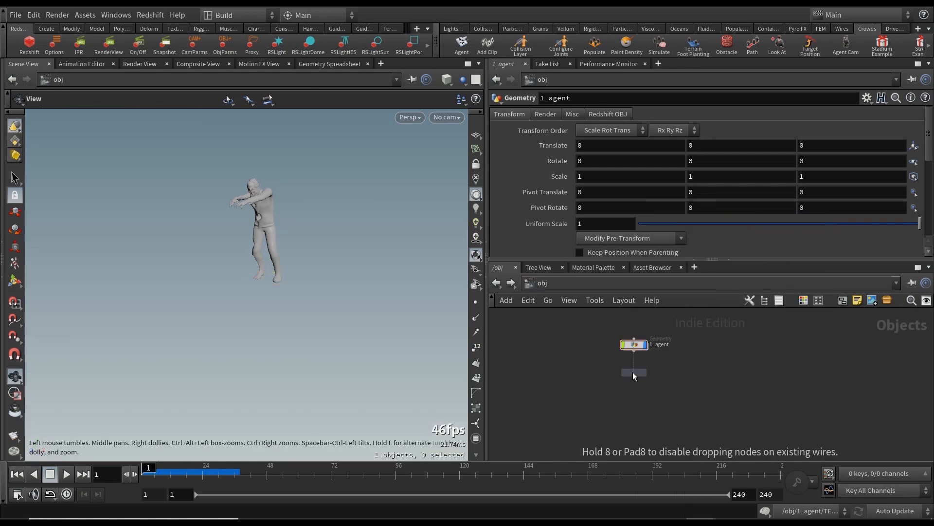
{"action": "left_click", "coordinate": [634, 372]}
{"action": "double_click", "coordinate": [657, 372]}
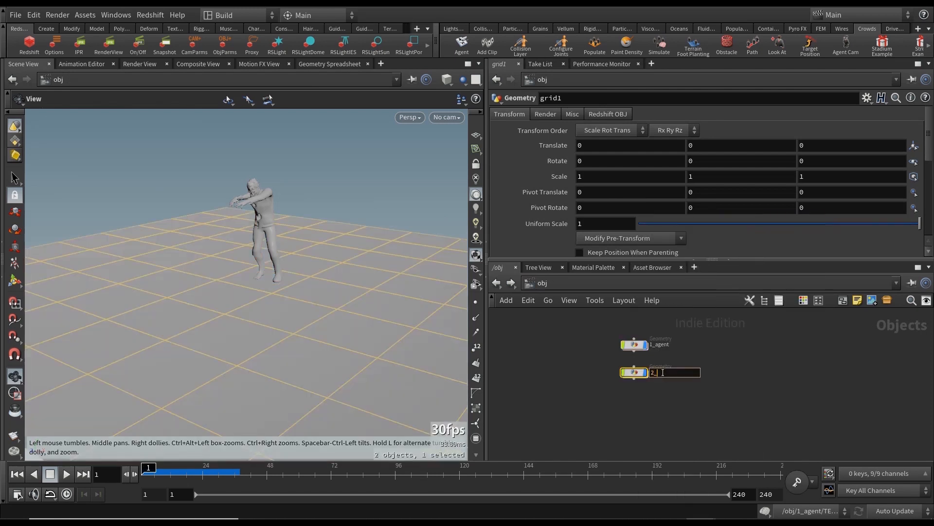
{"action": "type", "text": "2_ground"}
{"action": "key", "text": "Return"}
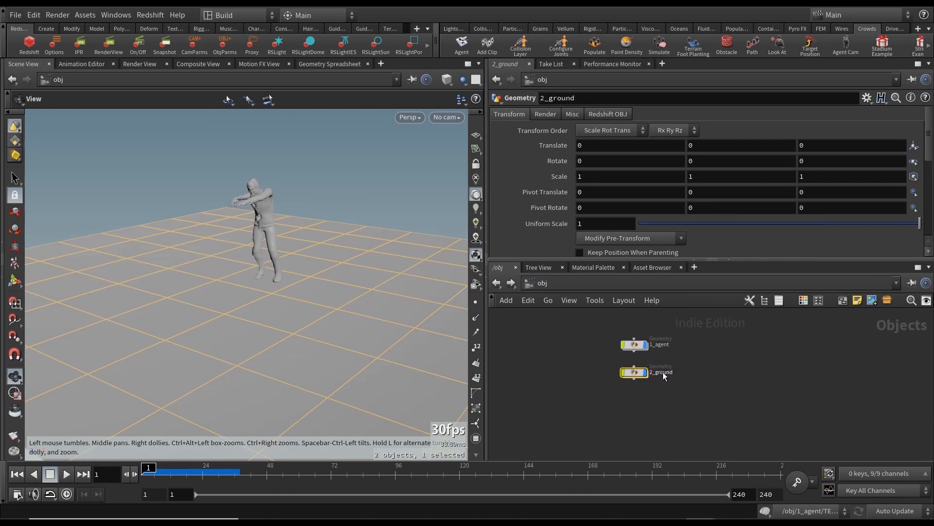
Step: Inside 2_ground, add a Transform after the grid, display it and set its uniform scale to 2
{"action": "double_click", "coordinate": [637, 373]}
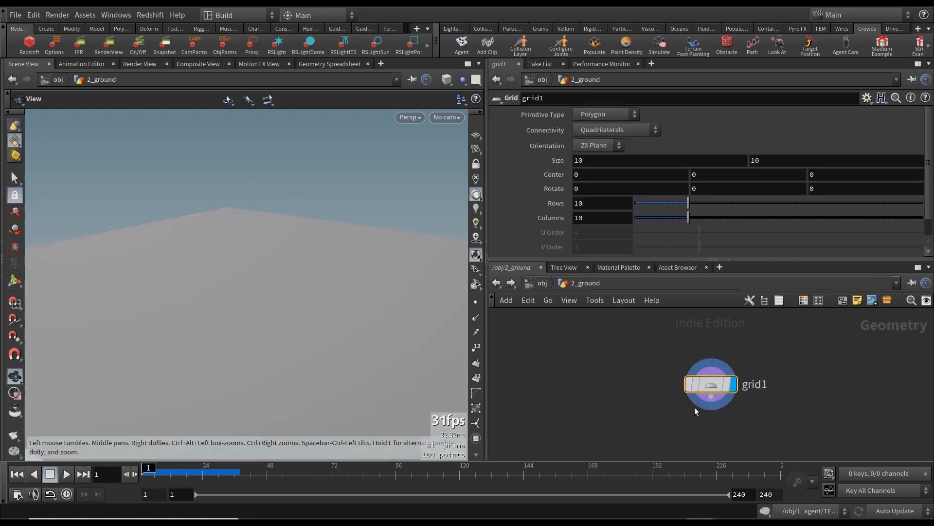
{"action": "key", "text": "Tab"}
{"action": "type", "text": "transform"}
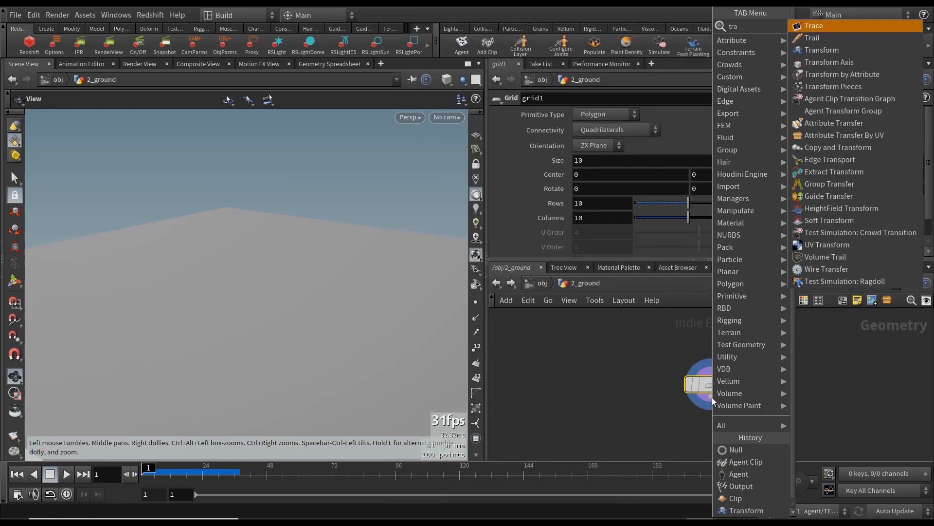
{"action": "key", "text": "Return"}
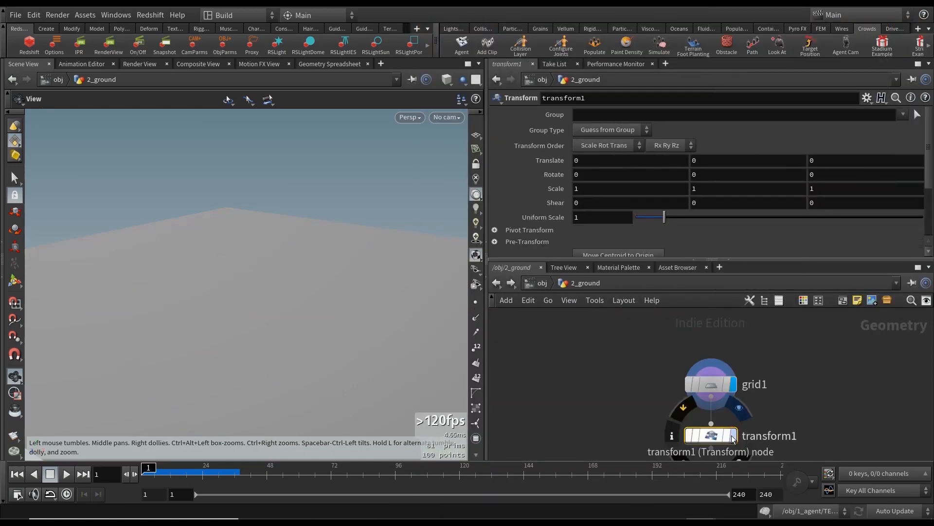
{"action": "left_click", "coordinate": [732, 435]}
{"action": "left_click", "coordinate": [579, 219]}
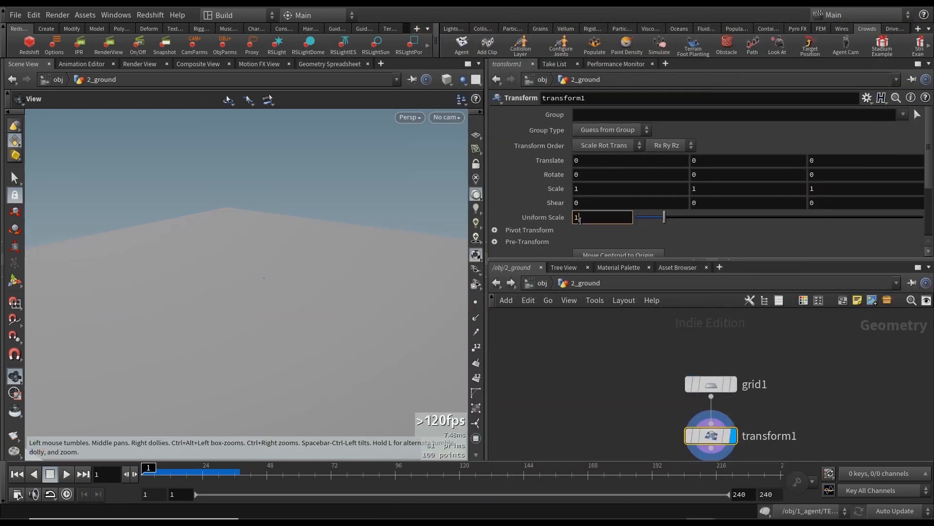
{"action": "type", "text": "2"}
{"action": "key", "text": "Return"}
{"action": "left_click", "coordinate": [544, 289]}
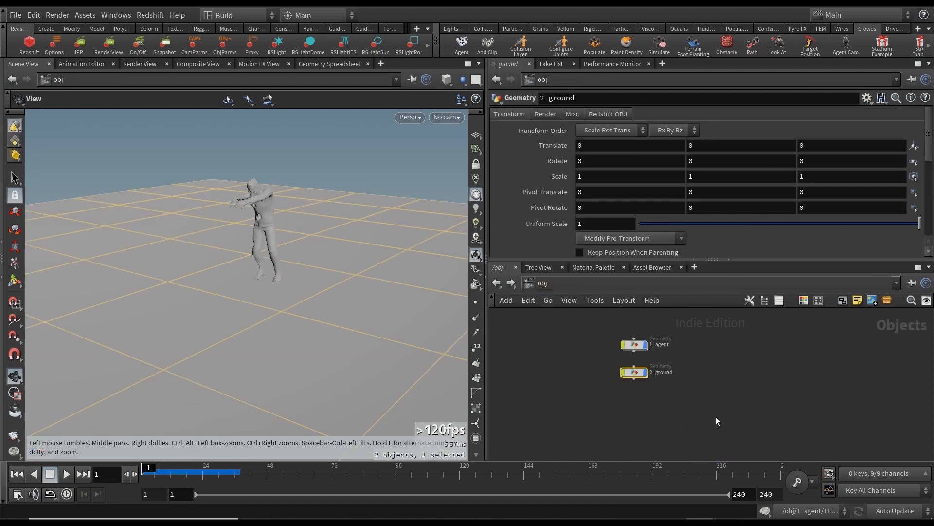
Step: Add a Null named OUT after the Transform inside 2_ground
{"action": "double_click", "coordinate": [636, 371]}
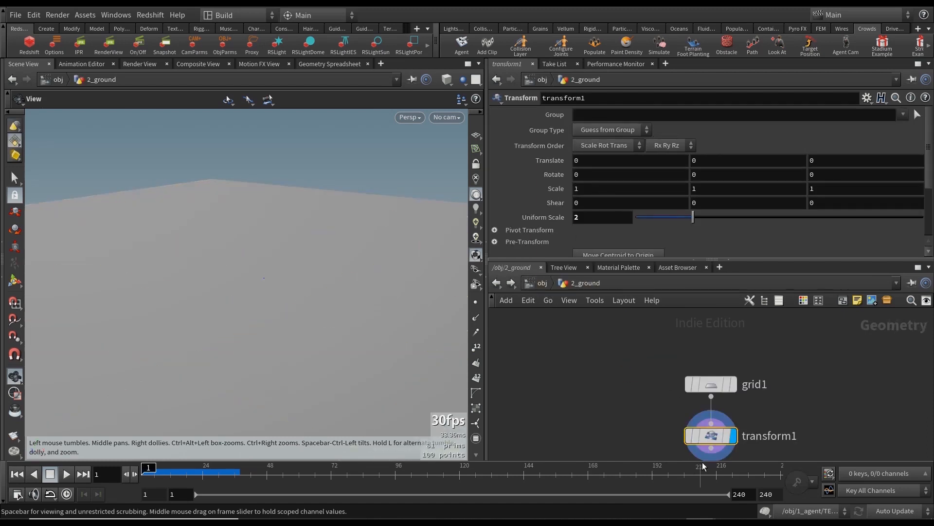
{"action": "key", "text": "Tab"}
{"action": "type", "text": "null"}
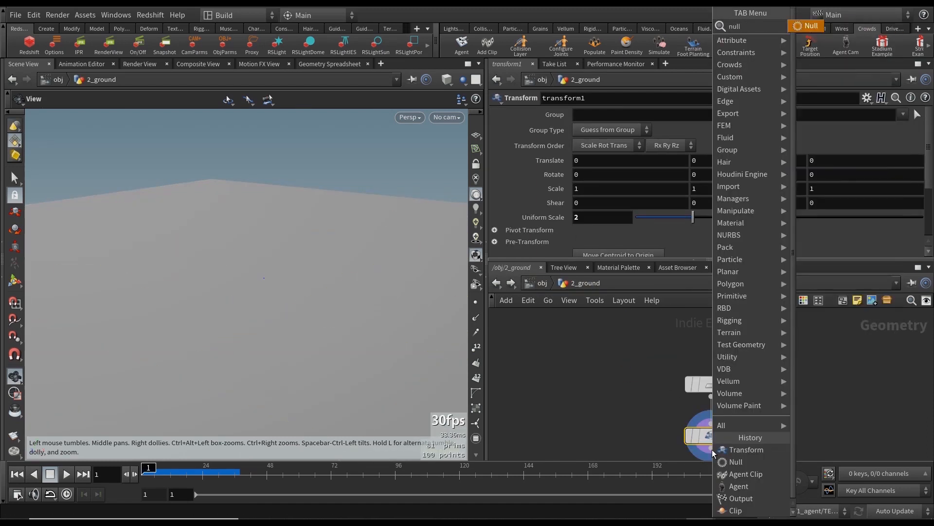
{"action": "key", "text": "Return"}
{"action": "left_click", "coordinate": [712, 452]}
{"action": "double_click", "coordinate": [694, 390]}
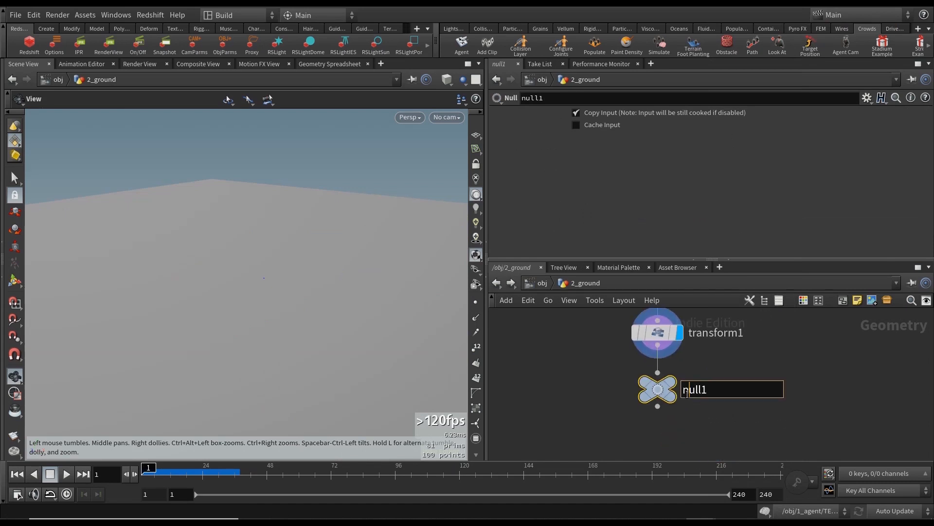
{"action": "type", "text": "OUT"}
{"action": "key", "text": "Return"}
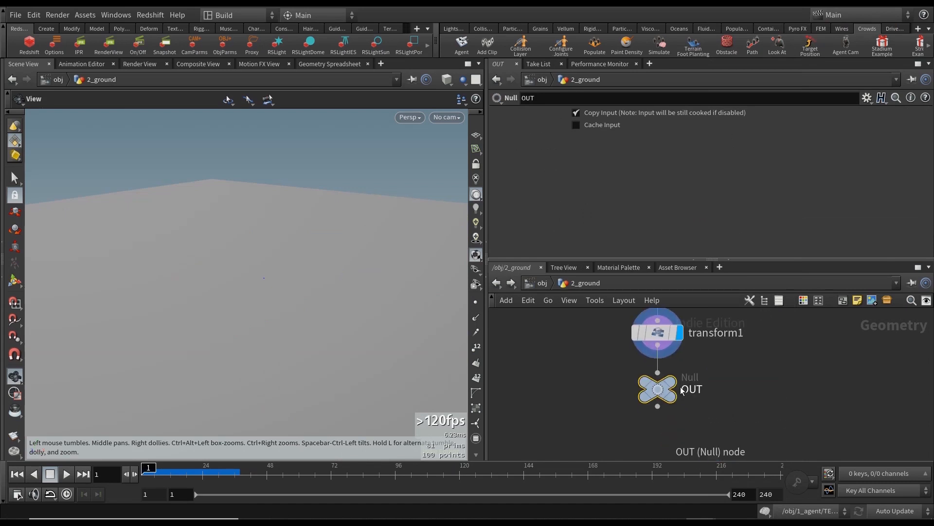
{"action": "key", "text": "r"}
Step: Create a Geometry object at object level below 2_ground and rename it 3_collider
{"action": "left_click", "coordinate": [541, 282]}
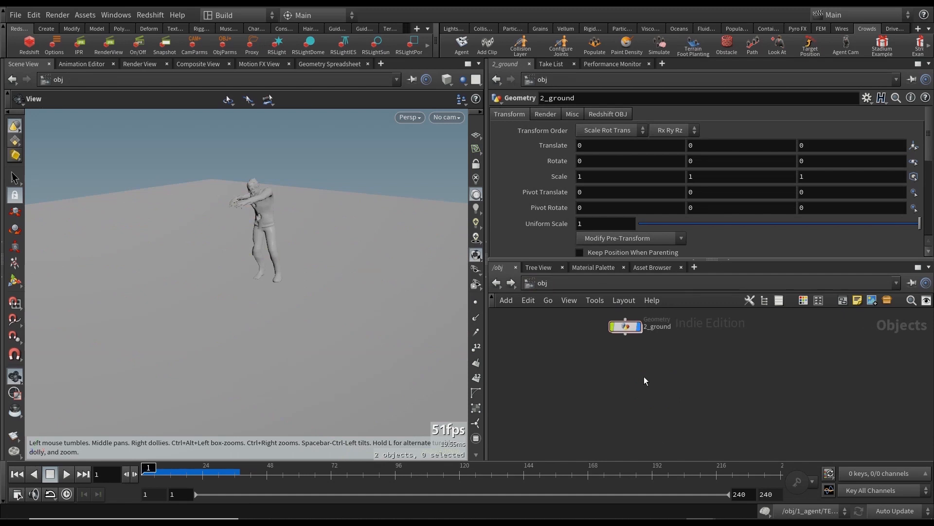
{"action": "key", "text": "Tab"}
{"action": "type", "text": "geo"}
{"action": "key", "text": "Return"}
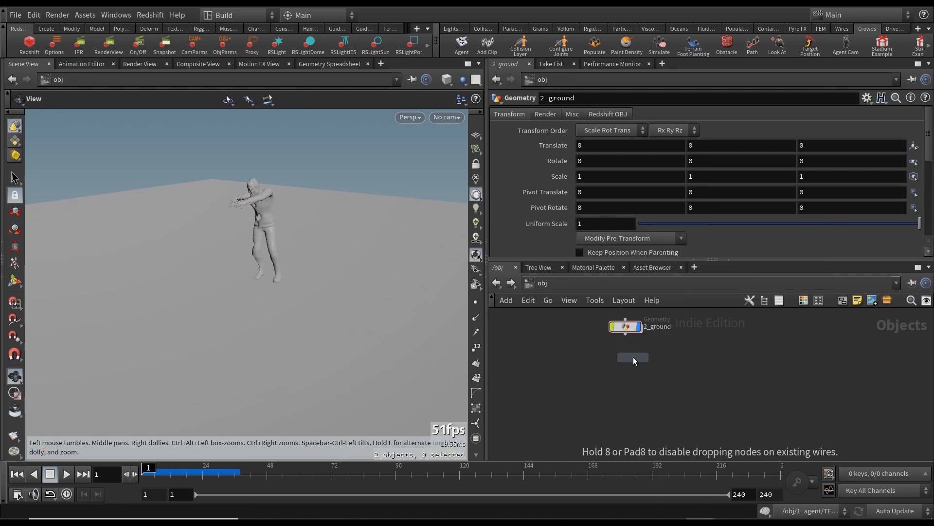
{"action": "left_click", "coordinate": [626, 357]}
{"action": "double_click", "coordinate": [658, 358]}
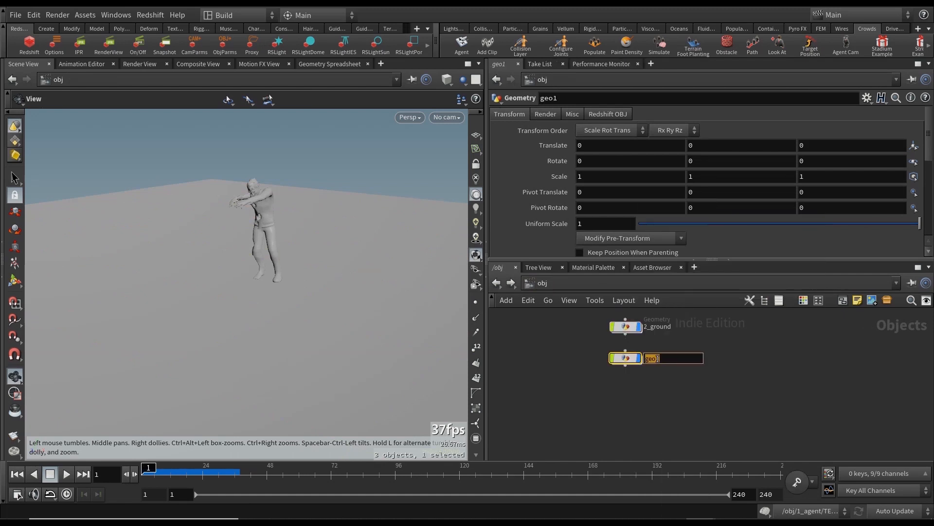
{"action": "type", "text": "3_collider"}
{"action": "key", "text": "Return"}
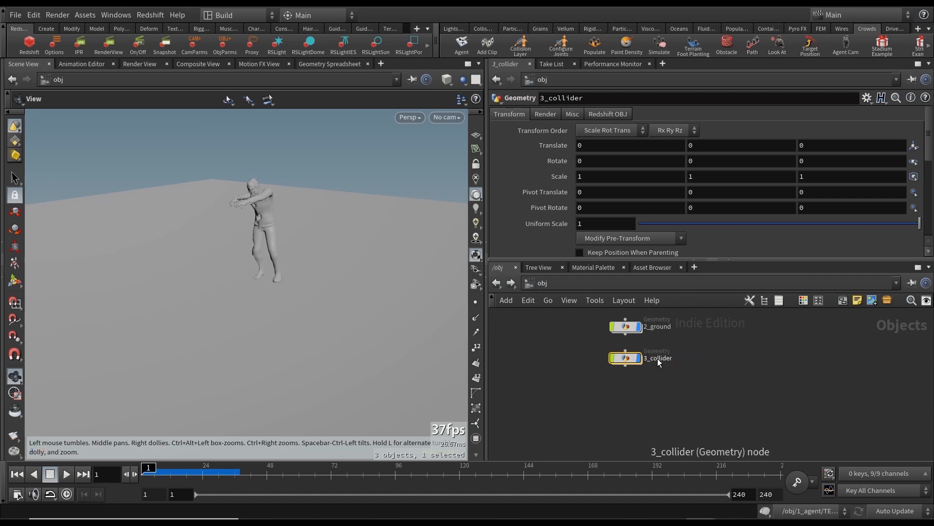
{"action": "key", "text": "h"}
Step: Add a cube inside the 3_collider object
{"action": "mouse_move", "coordinate": [637, 394]}
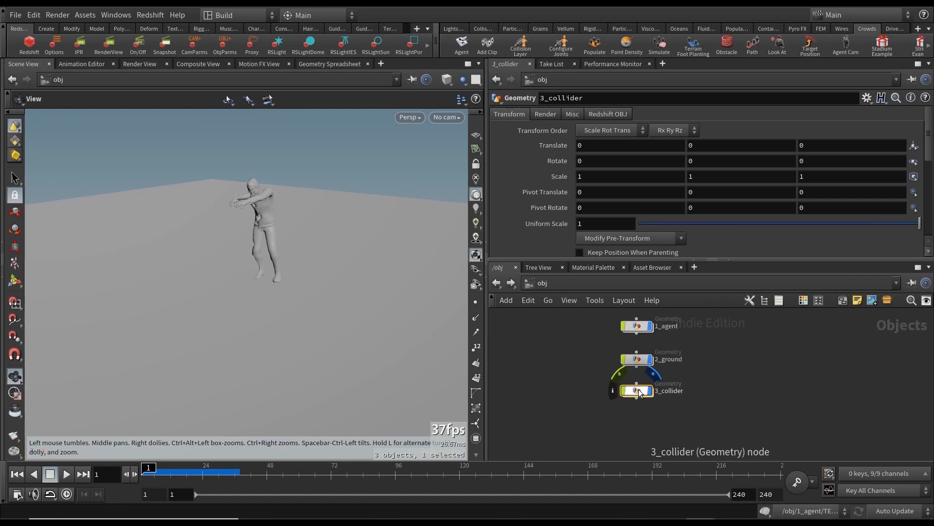
{"action": "double_click", "coordinate": [638, 391]}
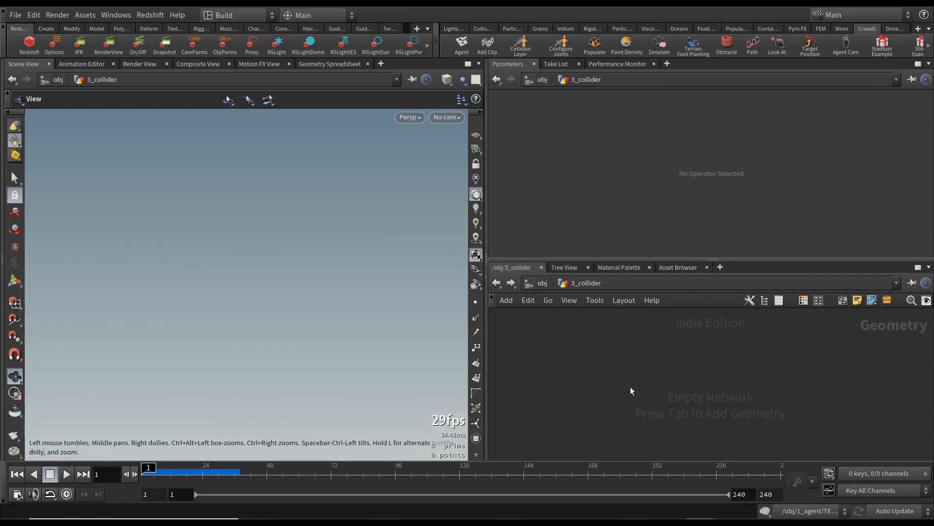
{"action": "key", "text": "Tab"}
{"action": "type", "text": "cub"}
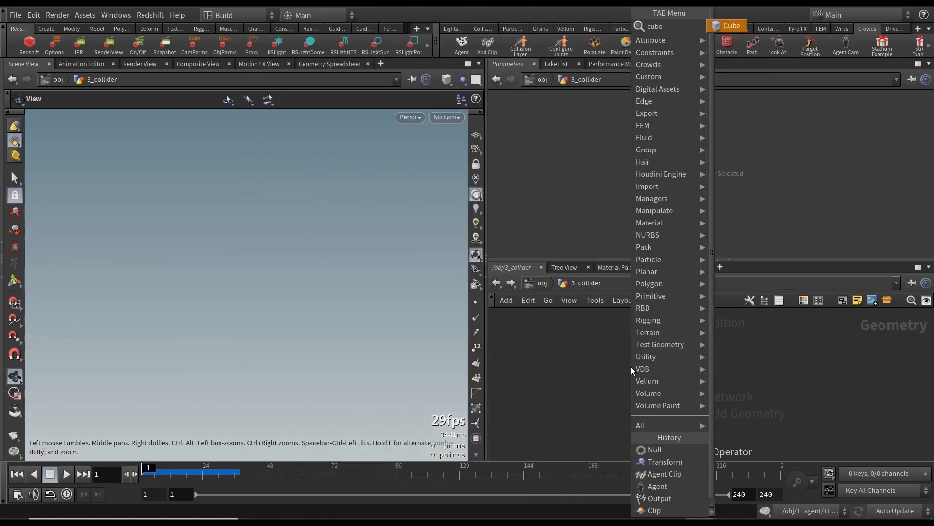
{"action": "key", "text": "Return"}
{"action": "left_click", "coordinate": [632, 366]}
Step: Ghost the other objects in the viewport to view the cube with the ground and agent
{"action": "left_click", "coordinate": [461, 98]}
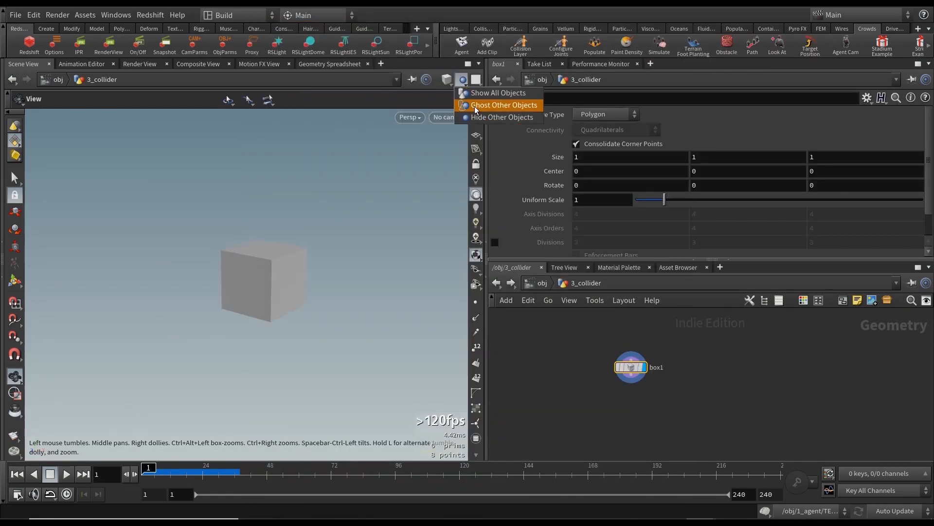
{"action": "left_click", "coordinate": [483, 107]}
{"action": "right_click_drag", "start_coordinate": [272, 266], "coordinate": [298, 263]}
{"action": "mouse_move", "coordinate": [298, 262]}
{"action": "left_mouse_down"}
{"action": "mouse_move", "coordinate": [282, 255]}
{"action": "mouse_move", "coordinate": [284, 279]}
{"action": "mouse_move", "coordinate": [297, 277]}
{"action": "left_mouse_up"}
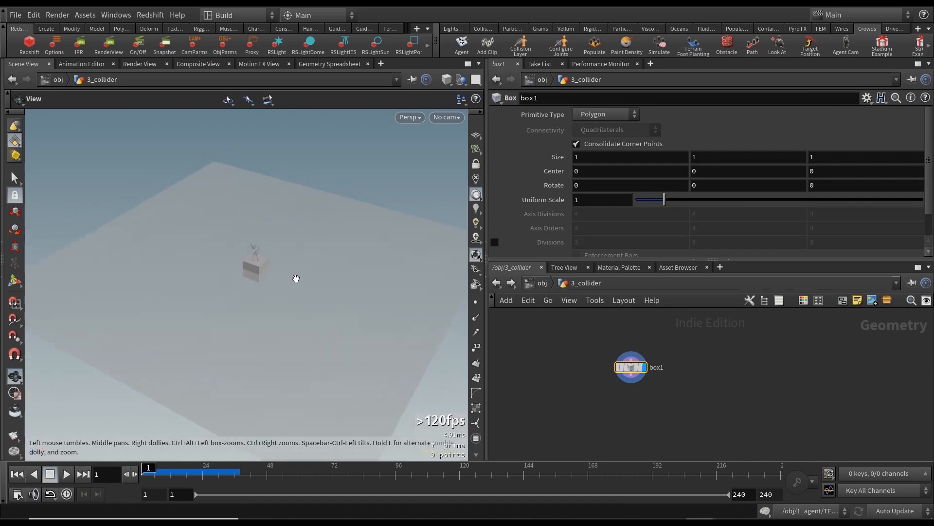
Step: Add a Transform node after the box inside 3_collider
{"action": "key", "text": "Tab"}
{"action": "type", "text": "trans"}
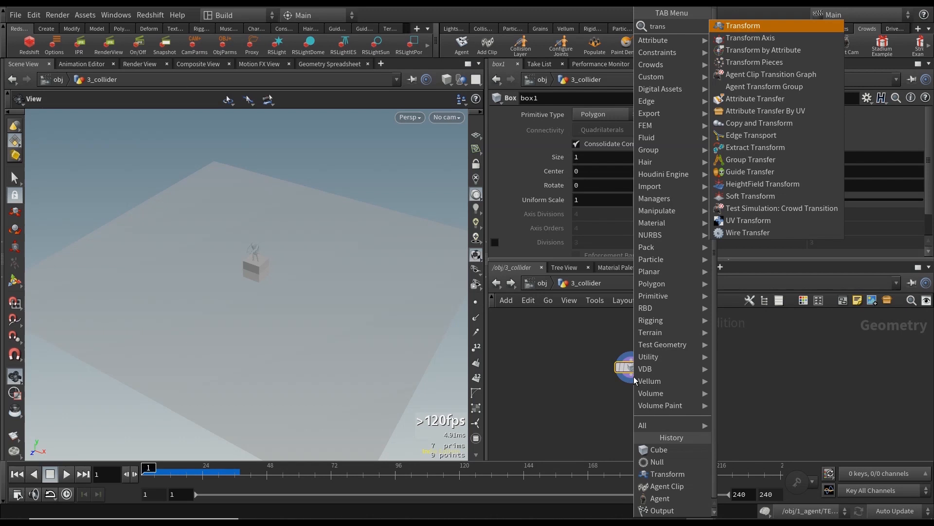
{"action": "key", "text": "Return"}
{"action": "left_click", "coordinate": [631, 398]}
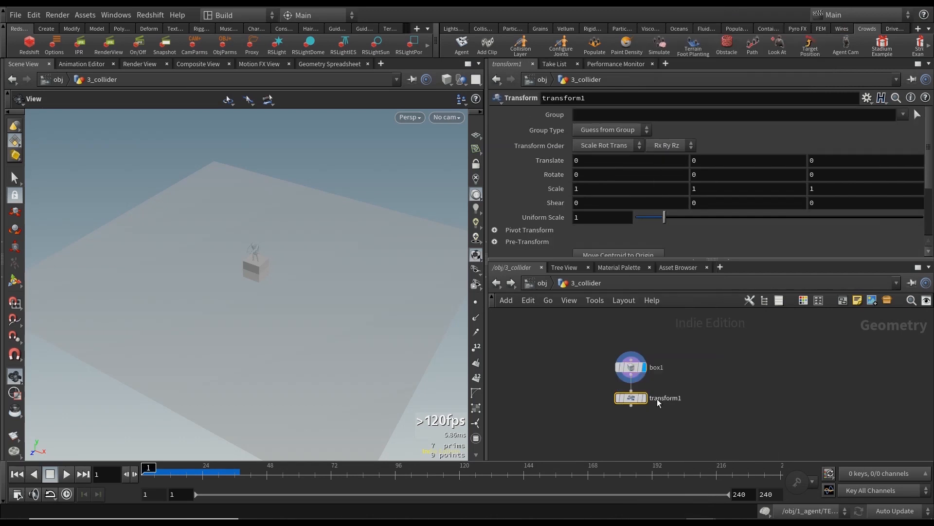
Step: Drive the Transform's Y translation from its own Y scale with the expression ch("sy")/2
{"action": "right_click", "coordinate": [691, 191]}
{"action": "left_click", "coordinate": [729, 273]}
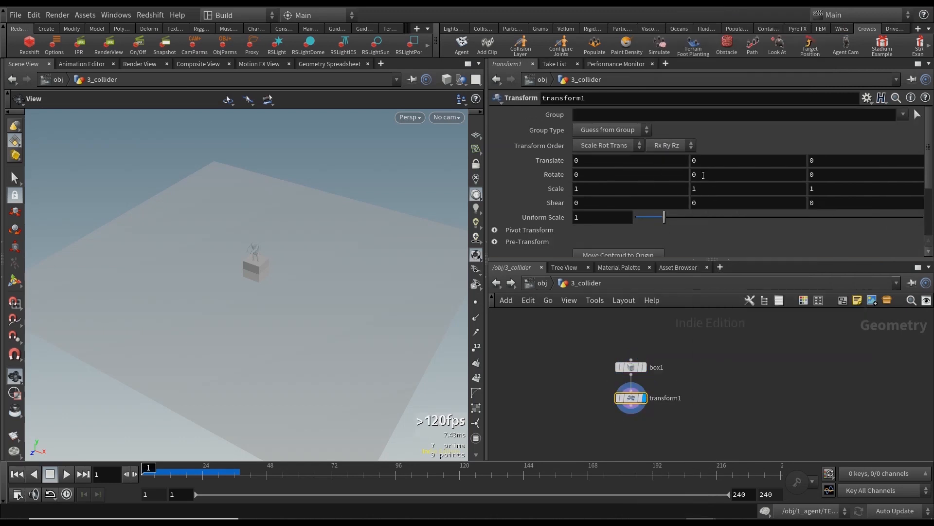
{"action": "right_click", "coordinate": [702, 160]}
{"action": "left_click", "coordinate": [741, 274]}
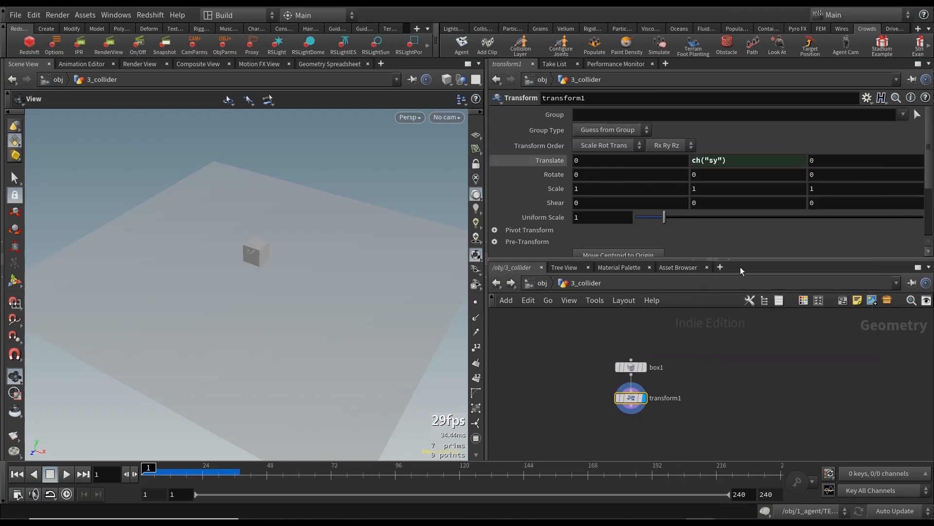
{"action": "left_click", "coordinate": [737, 166]}
{"action": "type", "text": "/"}
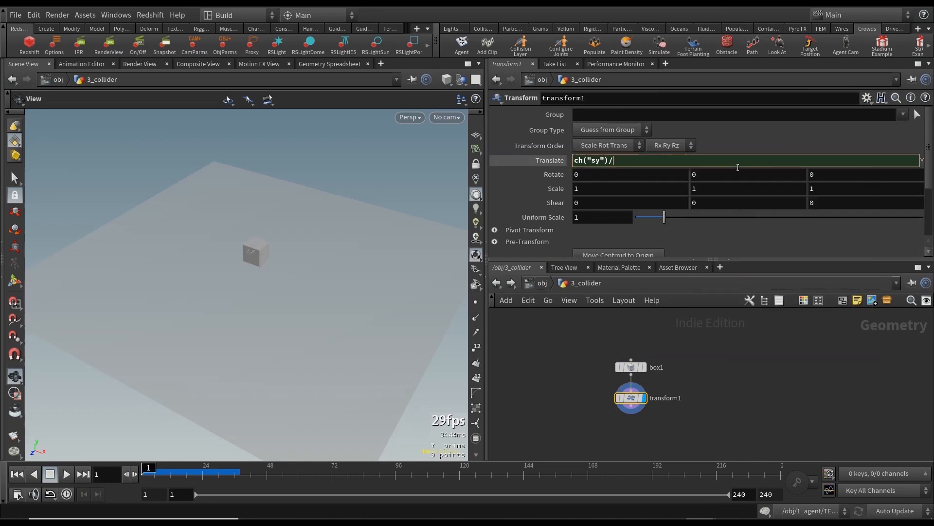
{"action": "type", "text": "2"}
{"action": "key", "text": "Return"}
Step: Scale the box with the first Transform into a thin wall of about 5.04 in X, 1.73 in Y and 0.35 in Z
{"action": "left_click_drag", "start_coordinate": [233, 313], "coordinate": [340, 311]}
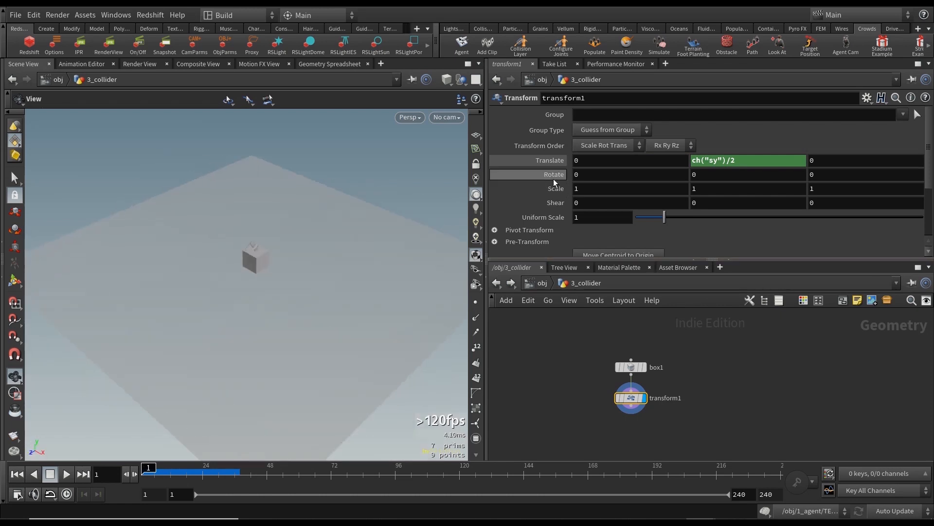
{"action": "key", "text": "Return"}
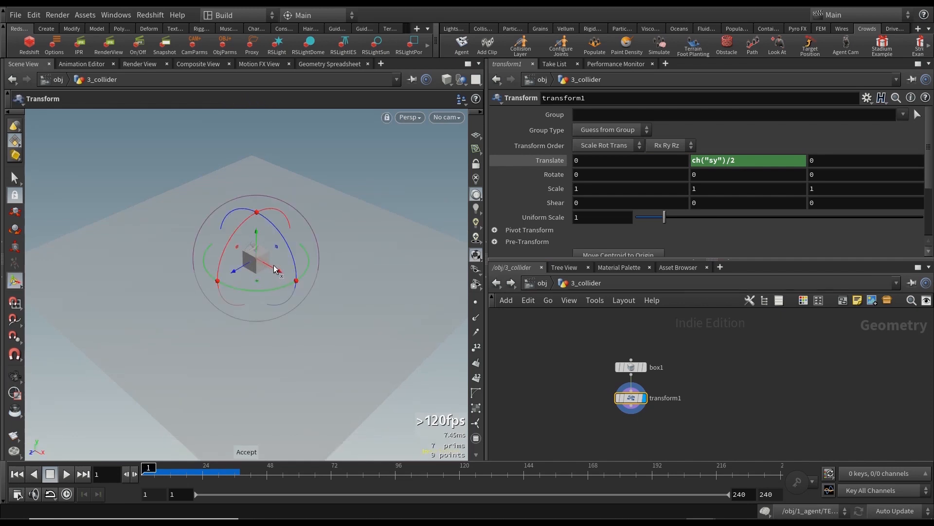
{"action": "key", "text": "e"}
{"action": "left_click_drag", "start_coordinate": [298, 283], "coordinate": [501, 392]}
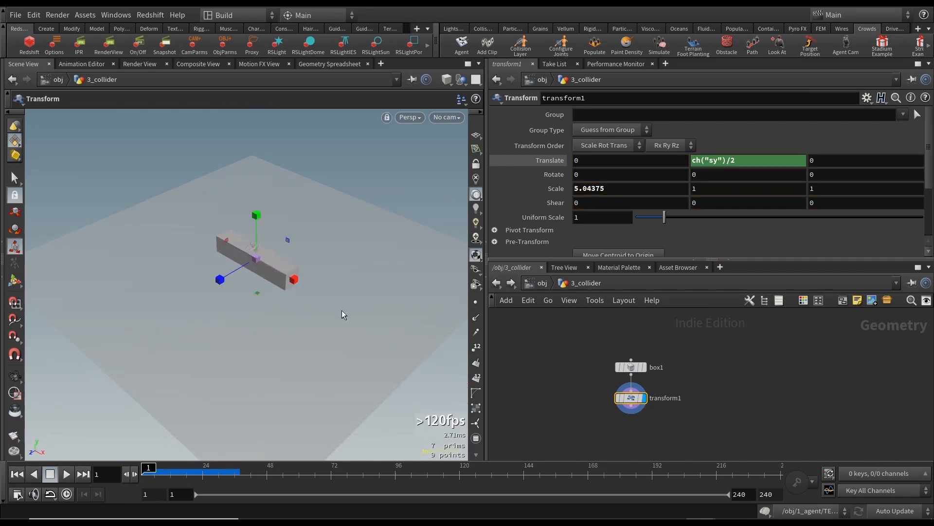
{"action": "left_click_drag", "start_coordinate": [217, 286], "coordinate": [246, 270]}
{"action": "left_click_drag", "start_coordinate": [256, 217], "coordinate": [258, 183]}
{"action": "left_click_drag", "start_coordinate": [316, 331], "coordinate": [261, 283], "text": "alt"}
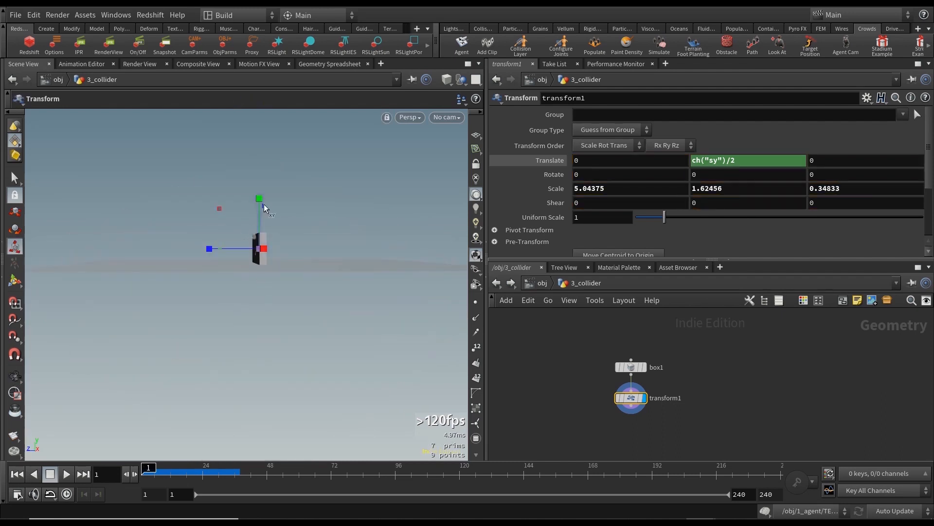
{"action": "left_click_drag", "start_coordinate": [258, 200], "coordinate": [298, 292]}
{"action": "key", "text": "Escape"}
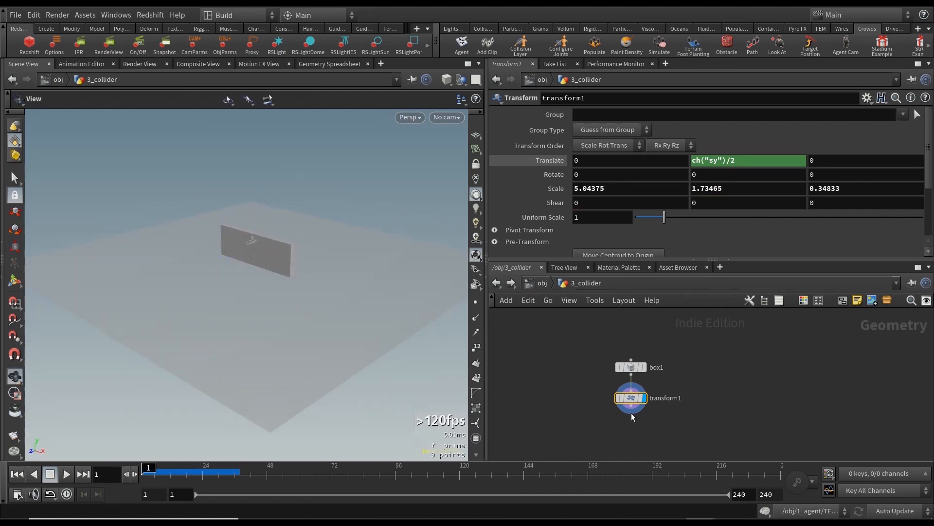
Step: Add a second Transform after the first one and display it
{"action": "key", "text": "Tab"}
{"action": "type", "text": "transfor"}
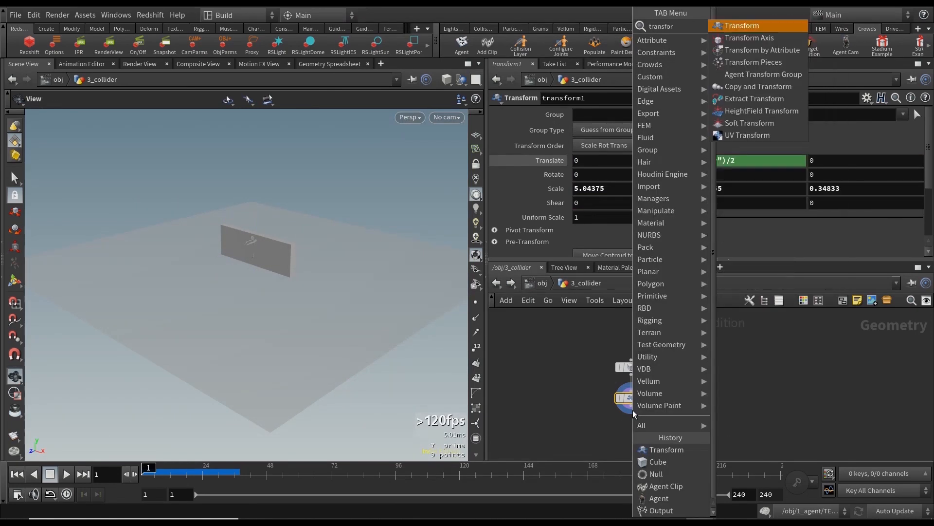
{"action": "key", "text": "Return"}
{"action": "left_click", "coordinate": [638, 412]}
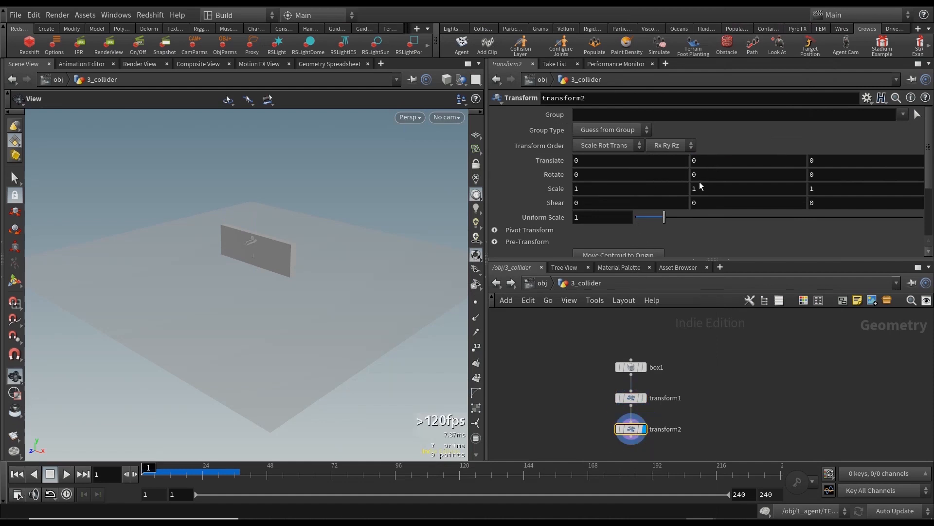
Step: Set the second Transform's Y rotation to the expression $F*100, preview the animation and return to the first frame
{"action": "left_click", "coordinate": [721, 178]}
{"action": "type", "text": "$"}
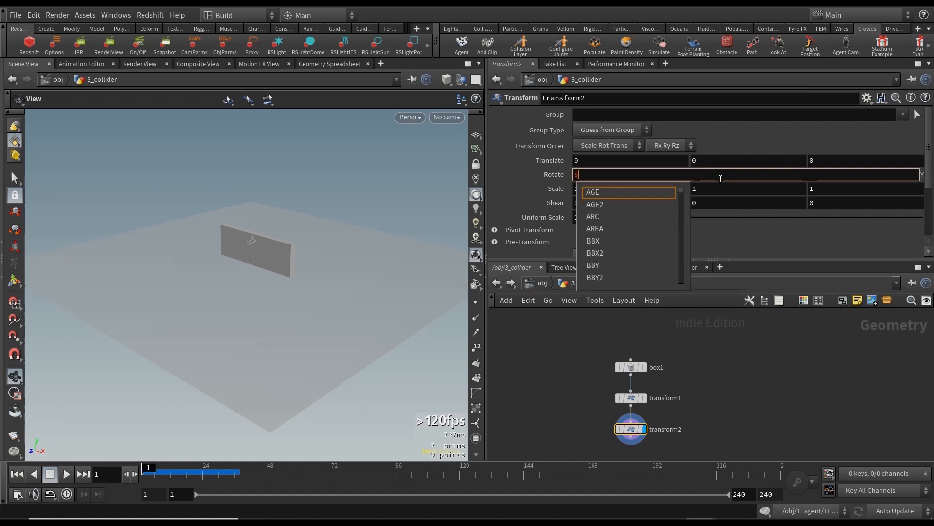
{"action": "type", "text": "F*100"}
{"action": "key", "text": "Return"}
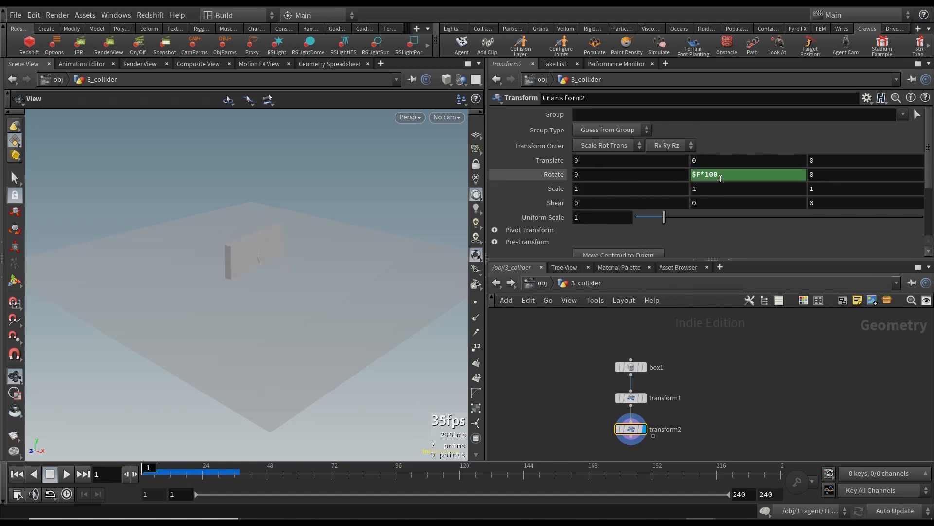
{"action": "left_click", "coordinate": [66, 473]}
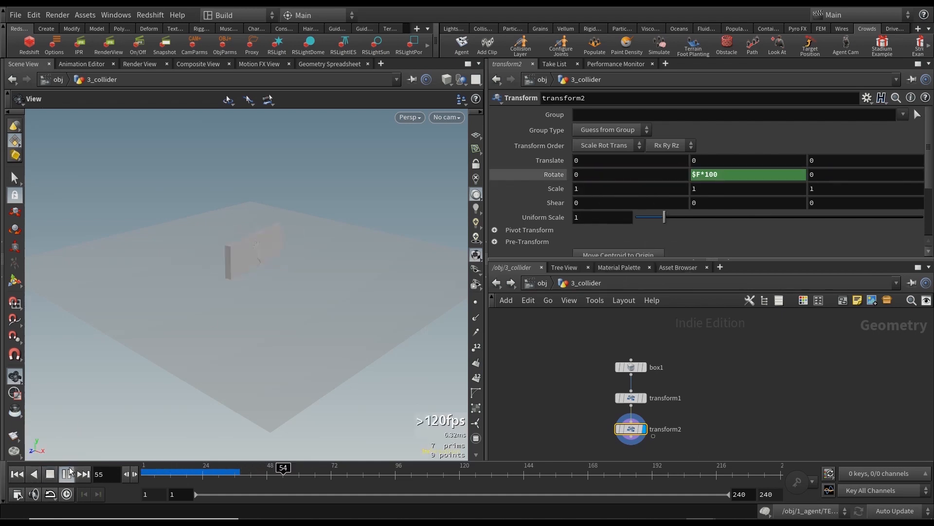
{"action": "left_click", "coordinate": [50, 473]}
{"action": "left_click", "coordinate": [17, 474]}
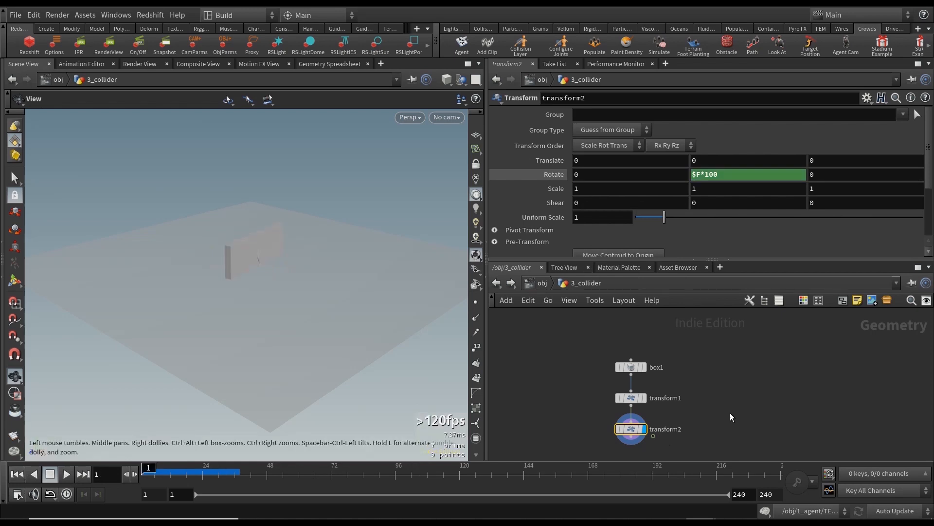
Step: Add a Null named OUT after the second Transform in 3_collider and set it as the displayed node
{"action": "middle_click_drag", "start_coordinate": [748, 402], "coordinate": [751, 358]}
{"action": "left_click", "coordinate": [634, 396]}
{"action": "key", "text": "Tab"}
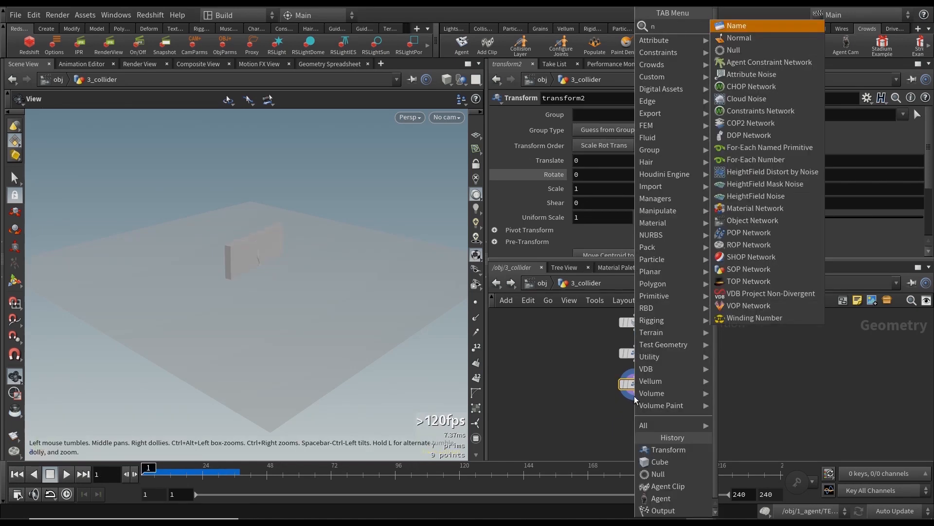
{"action": "type", "text": "null"}
{"action": "key", "text": "Return"}
{"action": "double_click", "coordinate": [656, 418]}
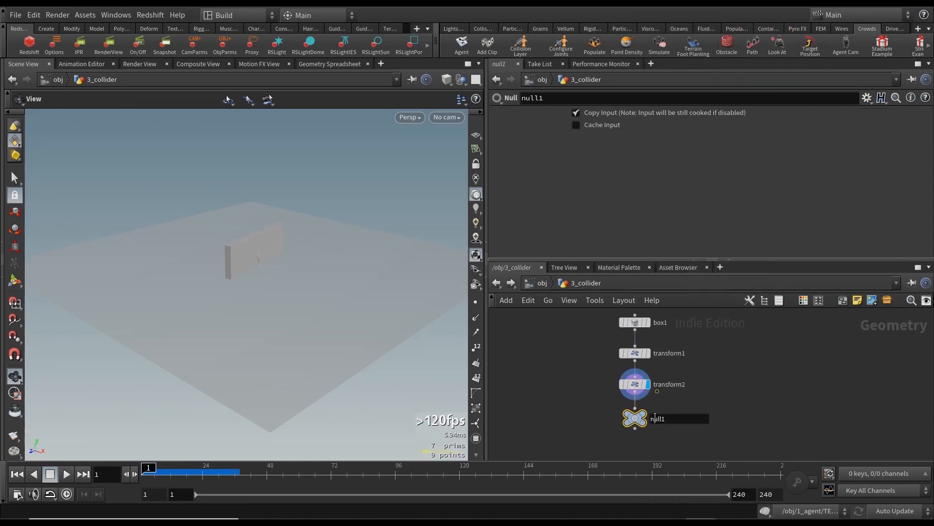
{"action": "key", "text": "Return"}
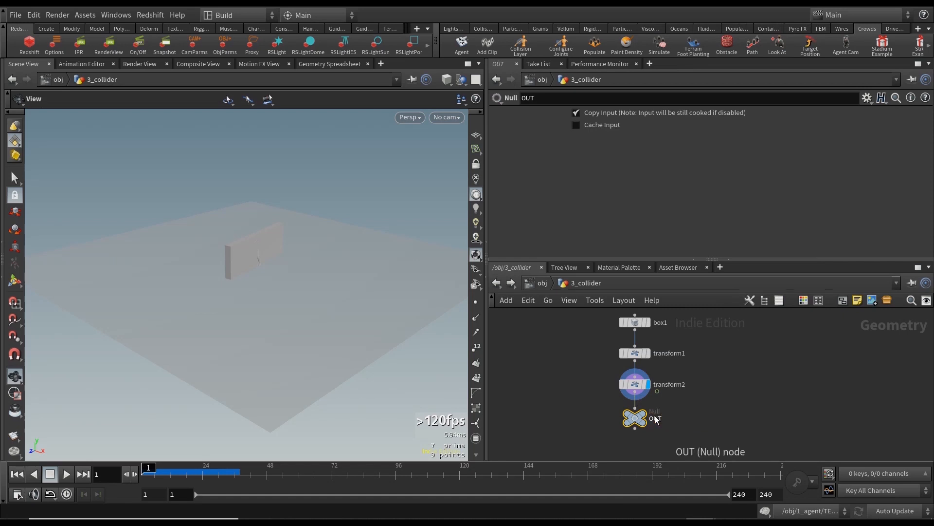
{"action": "left_click", "coordinate": [647, 418]}
Step: Return to object level and save the scene to the Desktop as untitled.hip
{"action": "left_click", "coordinate": [543, 283]}
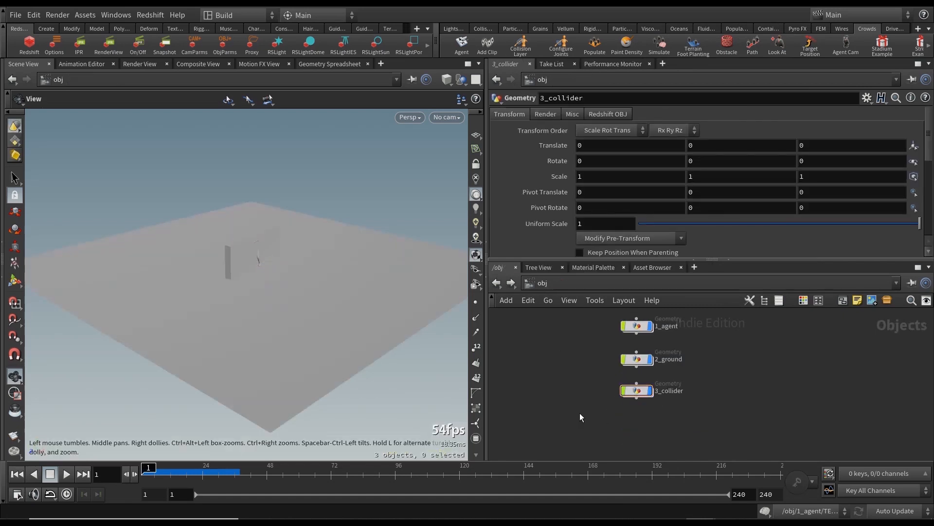
{"action": "middle_click_drag", "start_coordinate": [580, 413], "coordinate": [571, 397]}
{"action": "key", "text": "ctrl+s"}
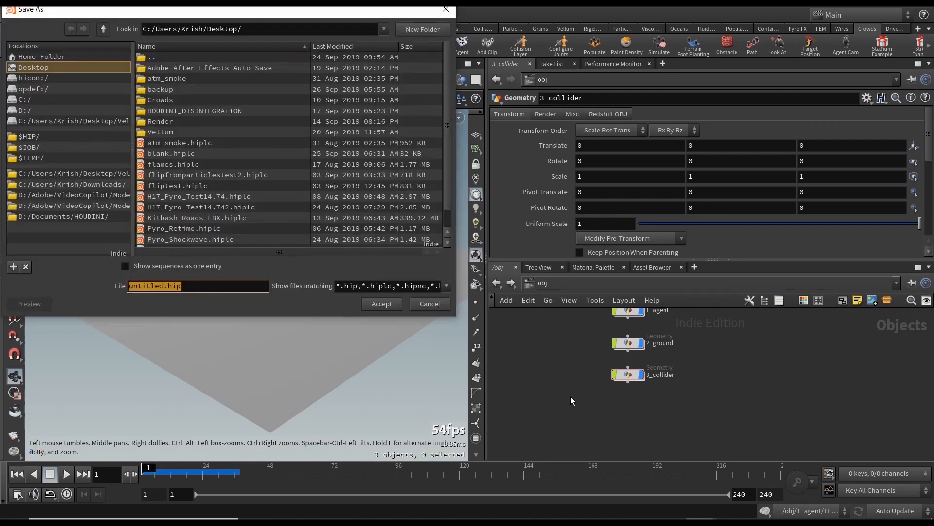
{"action": "left_click", "coordinate": [373, 301]}
{"action": "left_click", "coordinate": [381, 334]}
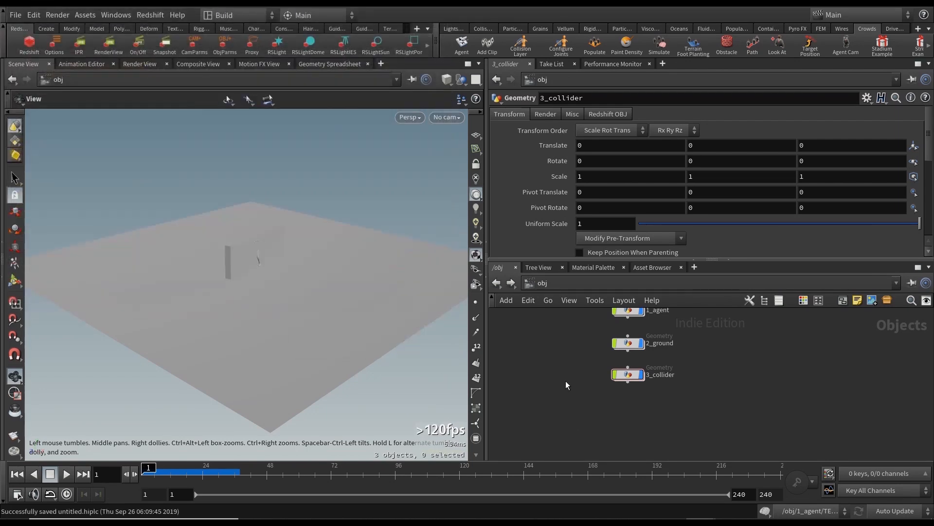
{"action": "scroll", "coordinate": [566, 387], "scroll_direction": "down", "scroll_amount": 2}
{"action": "middle_click_drag", "start_coordinate": [566, 381], "coordinate": [565, 393]}
{"action": "left_click_drag", "start_coordinate": [284, 258], "coordinate": [280, 285]}
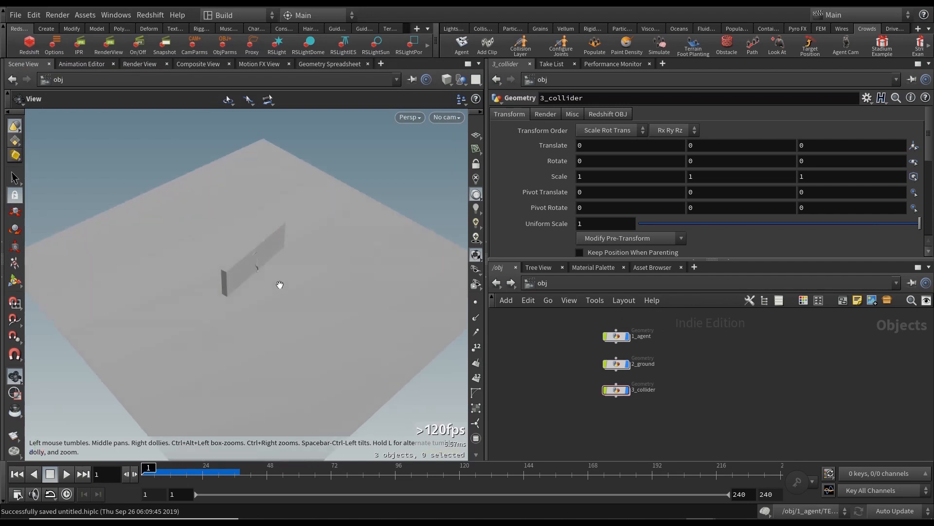
{"action": "double_click", "coordinate": [615, 389]}
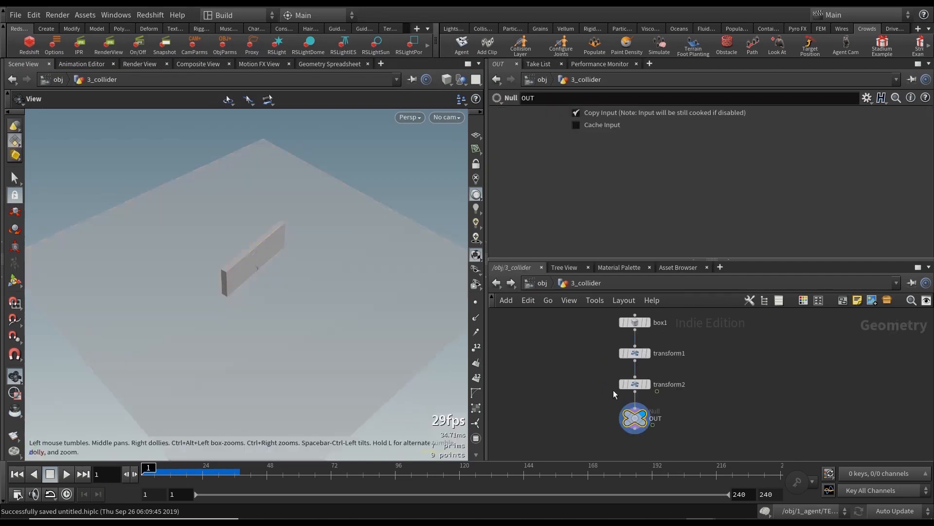
{"action": "left_click", "coordinate": [539, 283]}
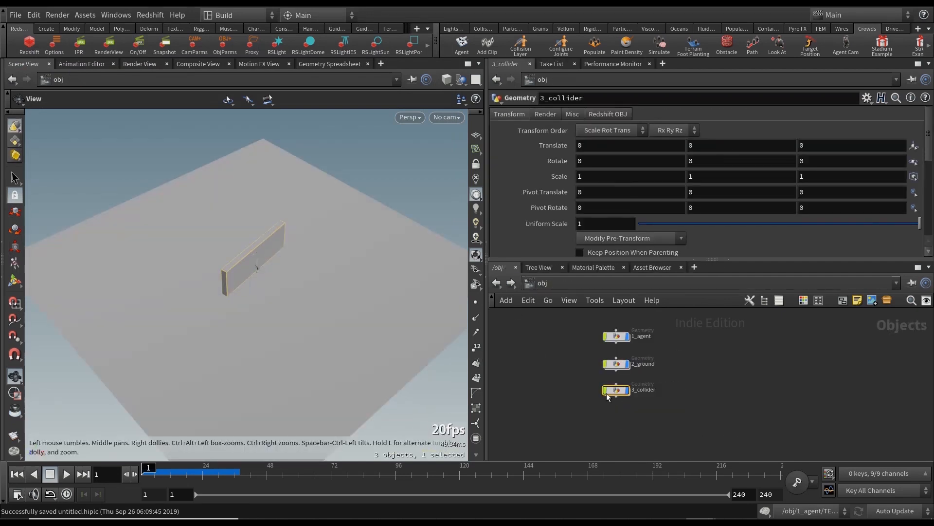
{"action": "middle_click_drag", "start_coordinate": [713, 370], "coordinate": [686, 370]}
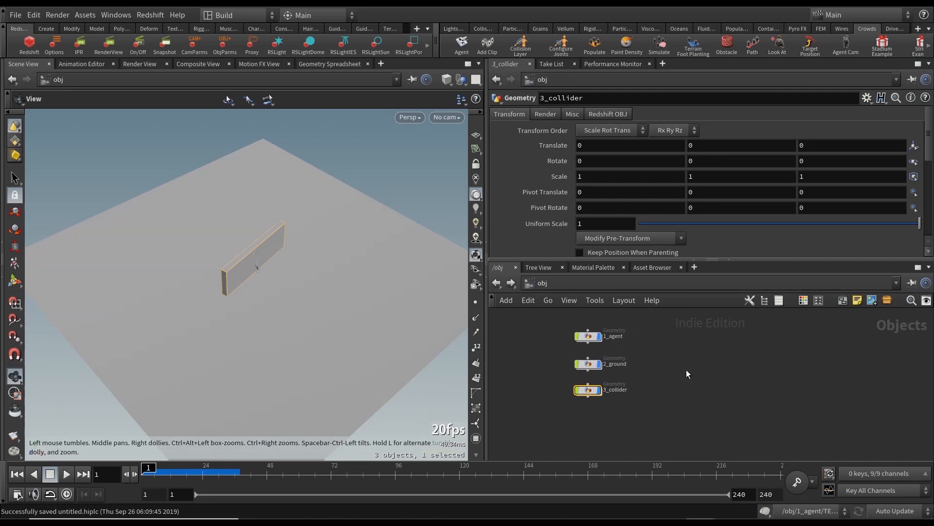
{"action": "left_click", "coordinate": [598, 336]}
{"action": "left_click", "coordinate": [599, 336]}
{"action": "left_click", "coordinate": [679, 398]}
Step: Hide 3_collider and populate a crowd from 1_agent, using 2_ground as the placement terrain
{"action": "left_click_drag", "start_coordinate": [648, 347], "coordinate": [576, 325]}
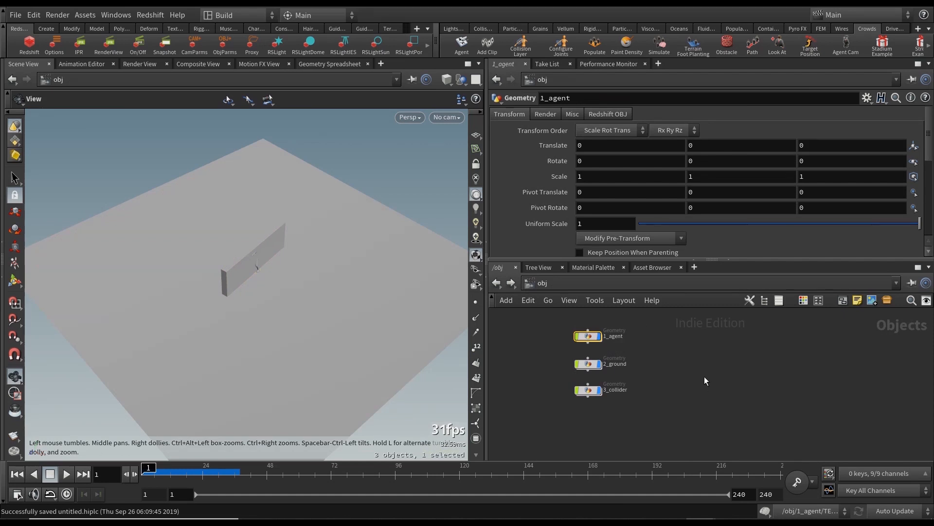
{"action": "left_click", "coordinate": [598, 389]}
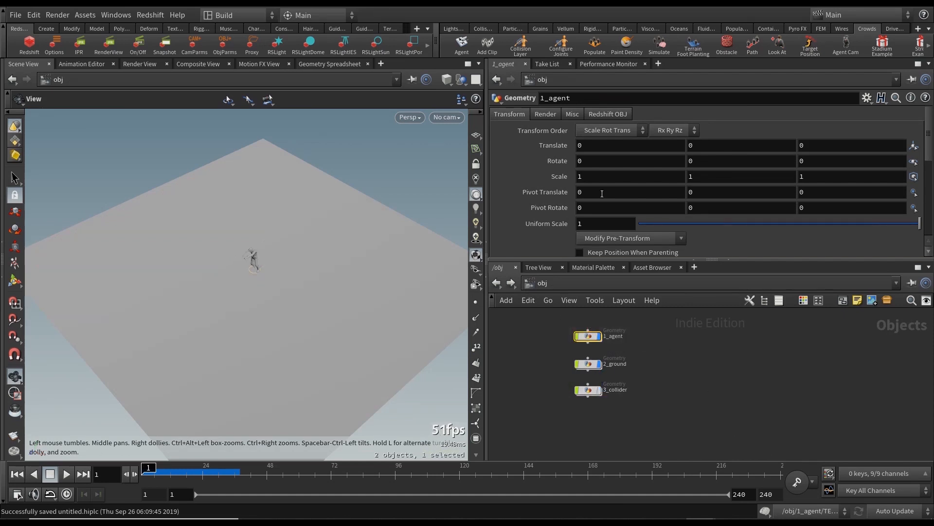
{"action": "left_click", "coordinate": [594, 47]}
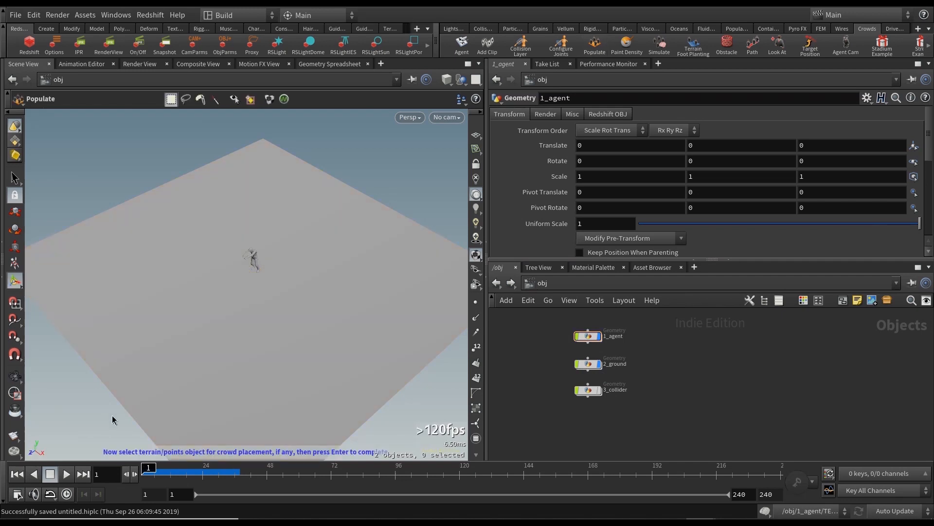
{"action": "left_click", "coordinate": [346, 378]}
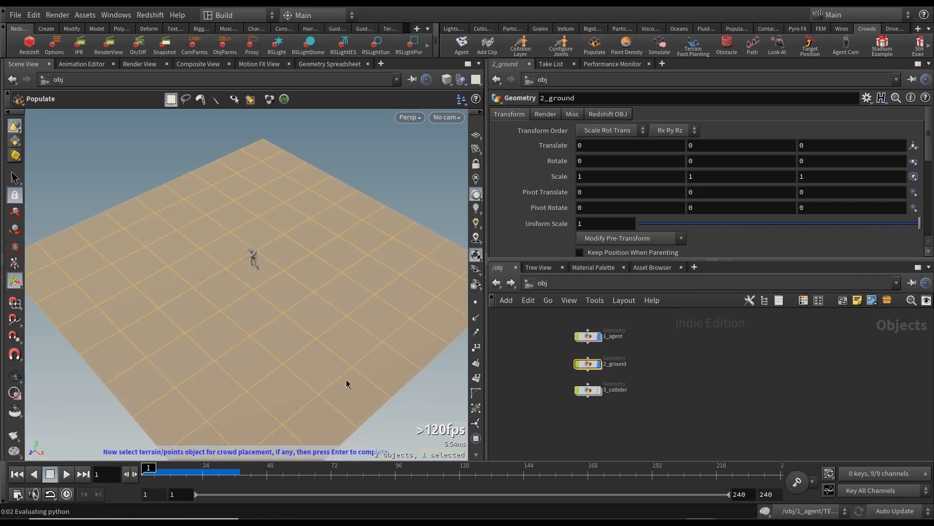
{"action": "key", "text": "Return"}
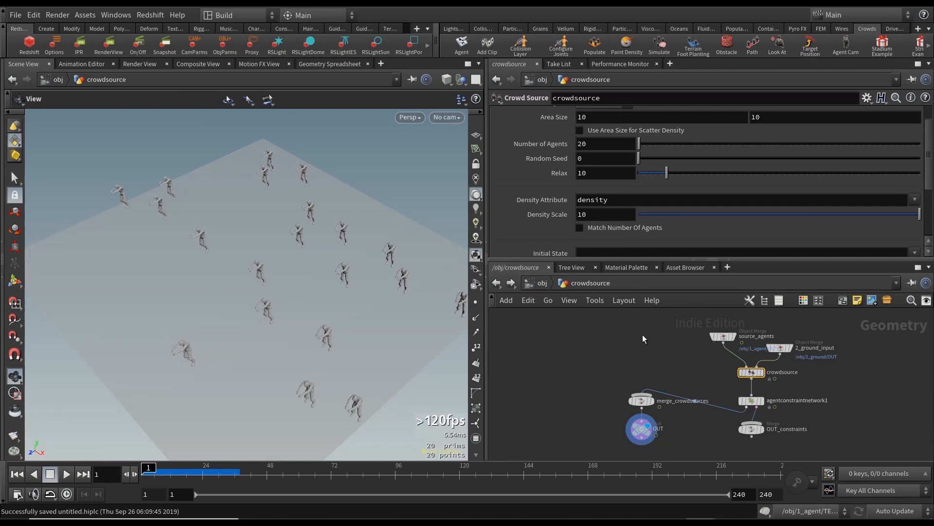
Step: Place the new crowd source object below 3_collider at object level and rename it 4_crowdsource
{"action": "left_click", "coordinate": [542, 283]}
{"action": "left_click_drag", "start_coordinate": [603, 389], "coordinate": [551, 398]}
{"action": "double_click", "coordinate": [564, 395]}
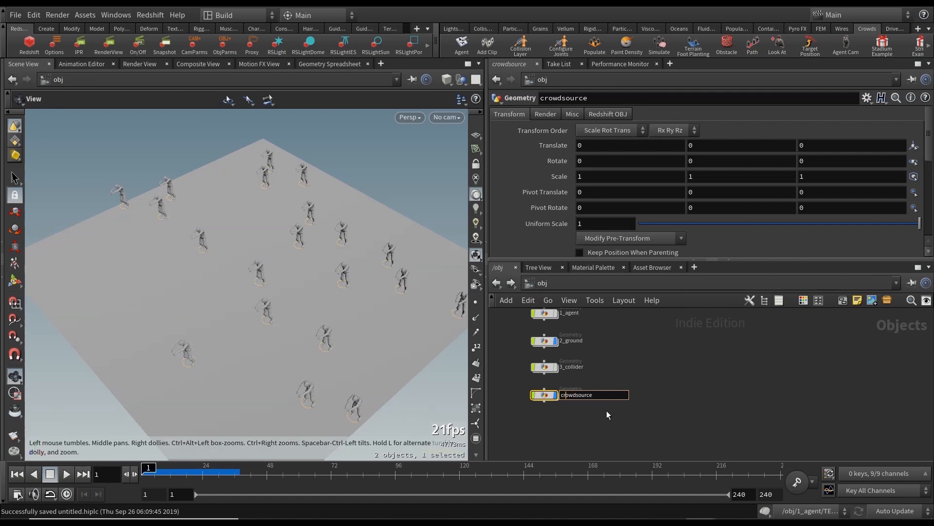
{"action": "type", "text": "4_"}
{"action": "key", "text": "Return"}
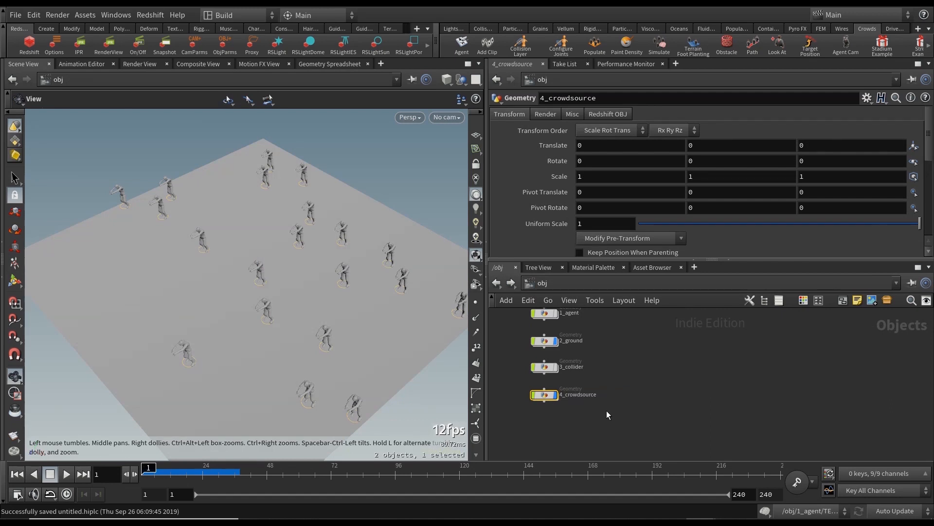
{"action": "middle_click_drag", "start_coordinate": [640, 382], "coordinate": [645, 390]}
Step: Create a crowd simulation from 4_crowdsource with the states mixamo.com, run, runningcrawl, walk and ragdoll
{"action": "left_click_drag", "start_coordinate": [635, 414], "coordinate": [537, 395]}
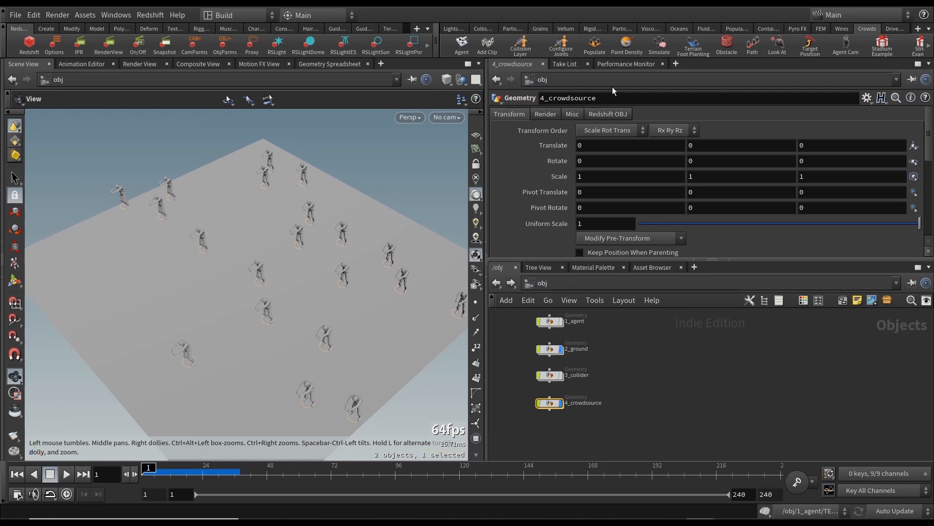
{"action": "left_click", "coordinate": [658, 49]}
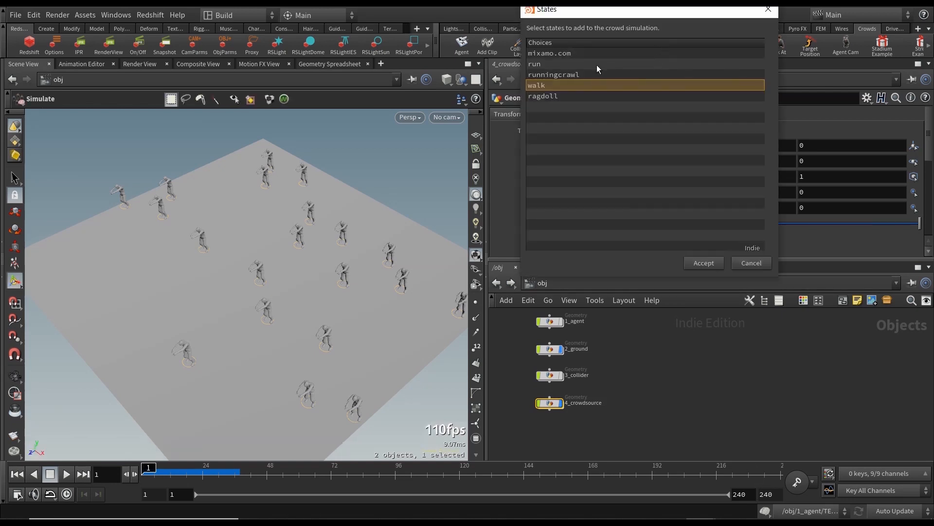
{"action": "left_click", "coordinate": [563, 52]}
{"action": "left_click", "coordinate": [559, 95], "text": "shift"}
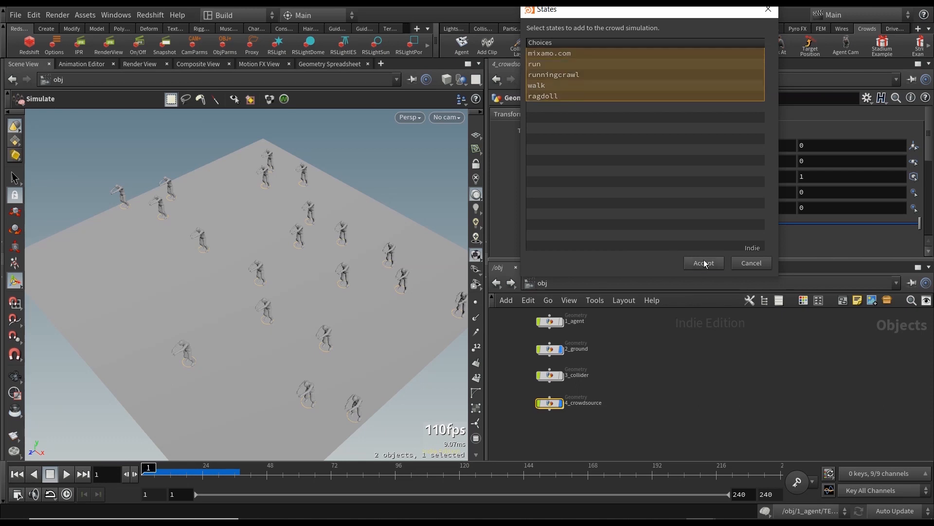
{"action": "left_click", "coordinate": [704, 263]}
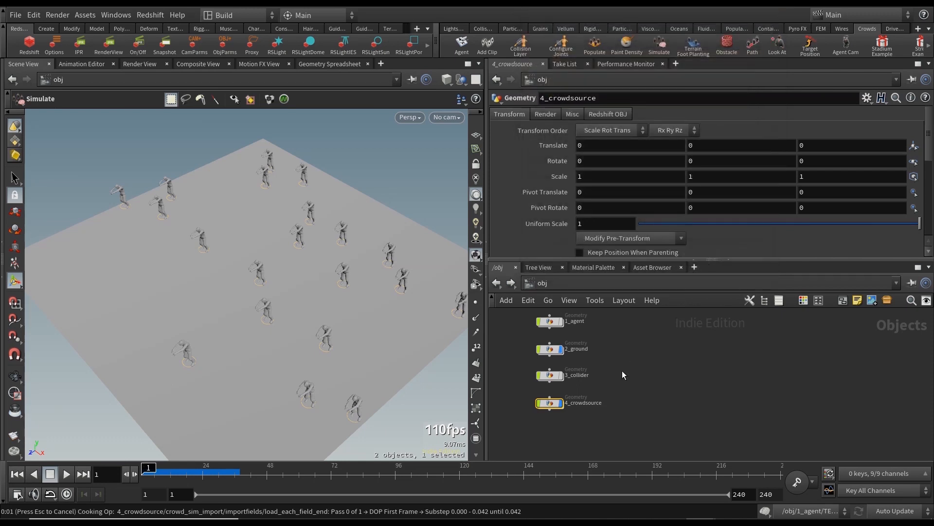
Step: Place the new crowd simulation network below 4_crowdsource at object level and rename it 5_crowd_sim
{"action": "left_click_drag", "start_coordinate": [610, 409], "coordinate": [567, 414]}
{"action": "double_click", "coordinate": [587, 414]}
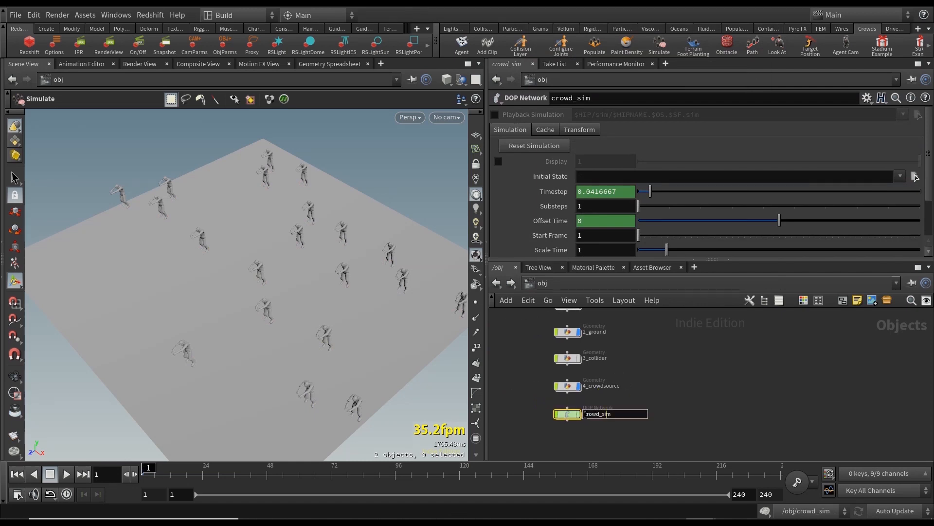
{"action": "type", "text": "5_"}
{"action": "key", "text": "Return"}
Step: Inside 4_crowdsource, add a Null named OUT_CROWD_SIM after crowd_sim_import and make it the displayed node
{"action": "double_click", "coordinate": [565, 386]}
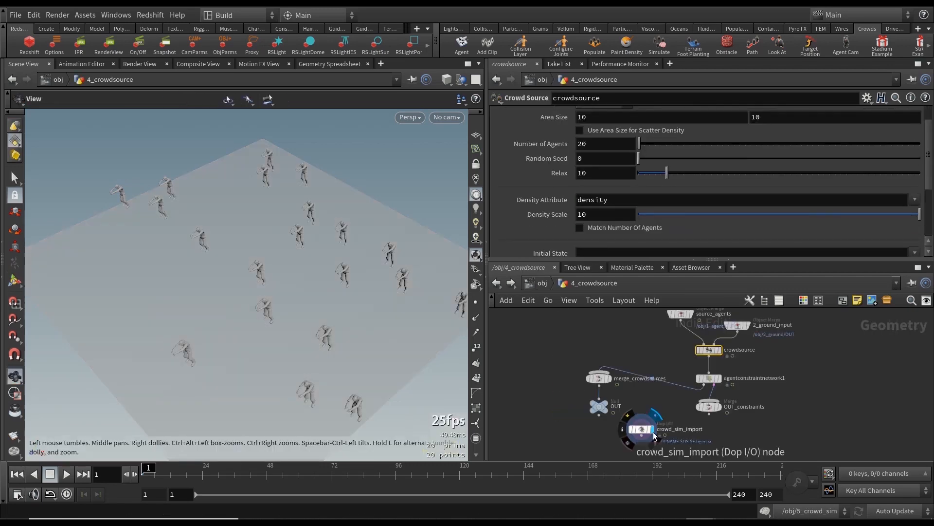
{"action": "scroll", "coordinate": [652, 401], "scroll_direction": "up", "scroll_amount": 5}
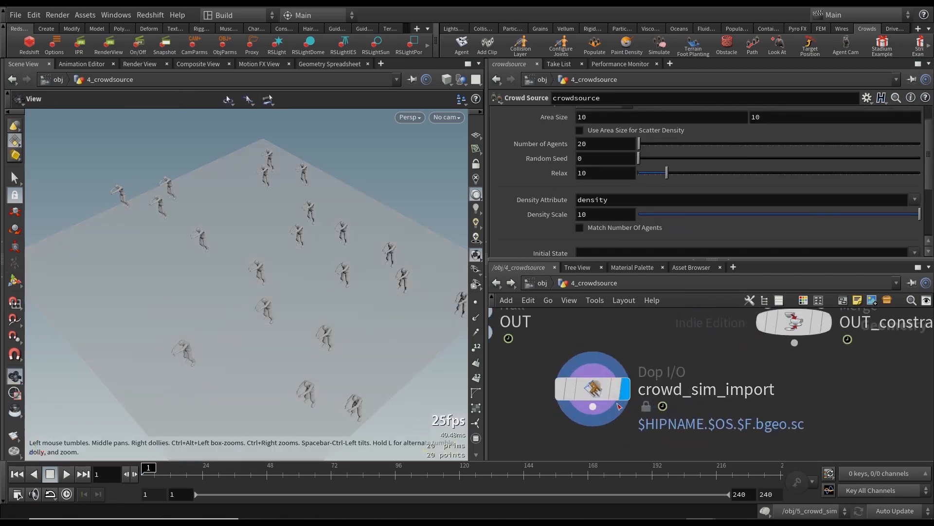
{"action": "key", "text": "Tab"}
{"action": "type", "text": "null"}
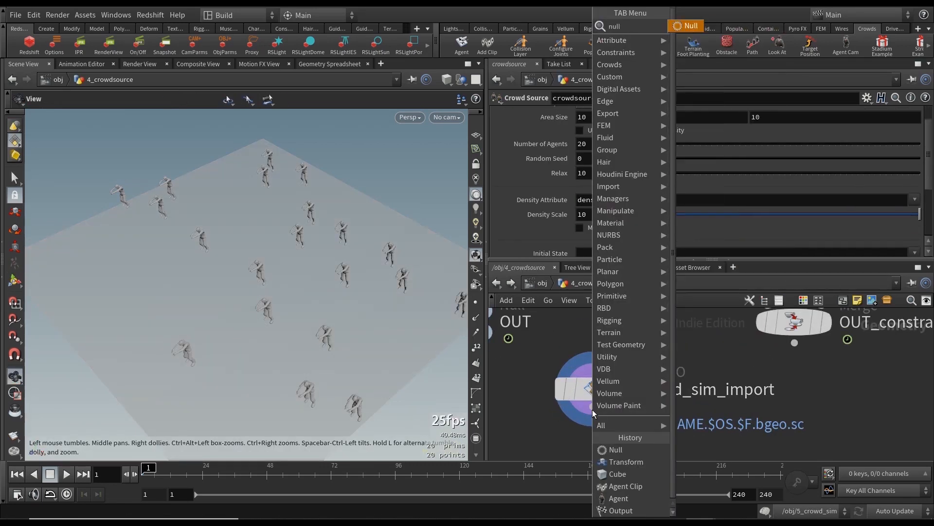
{"action": "key", "text": "Return"}
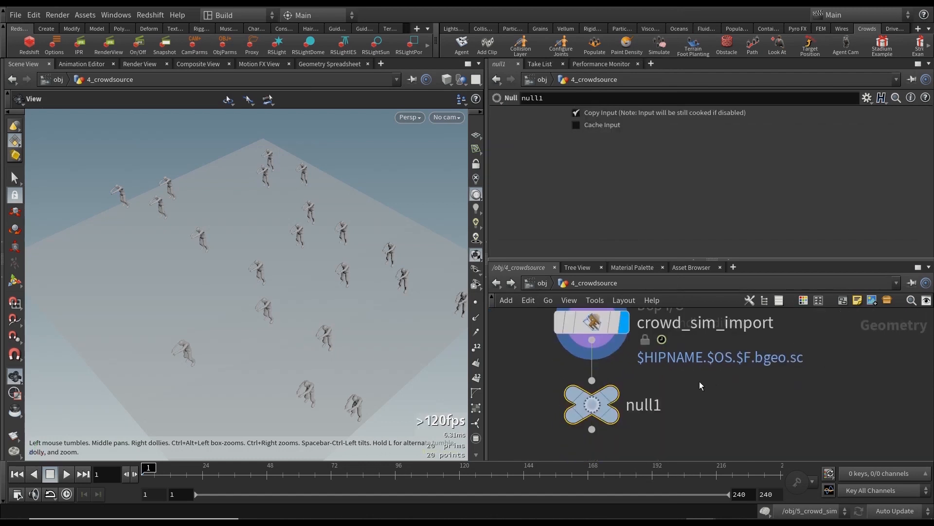
{"action": "double_click", "coordinate": [665, 404]}
{"action": "type", "text": "O"}
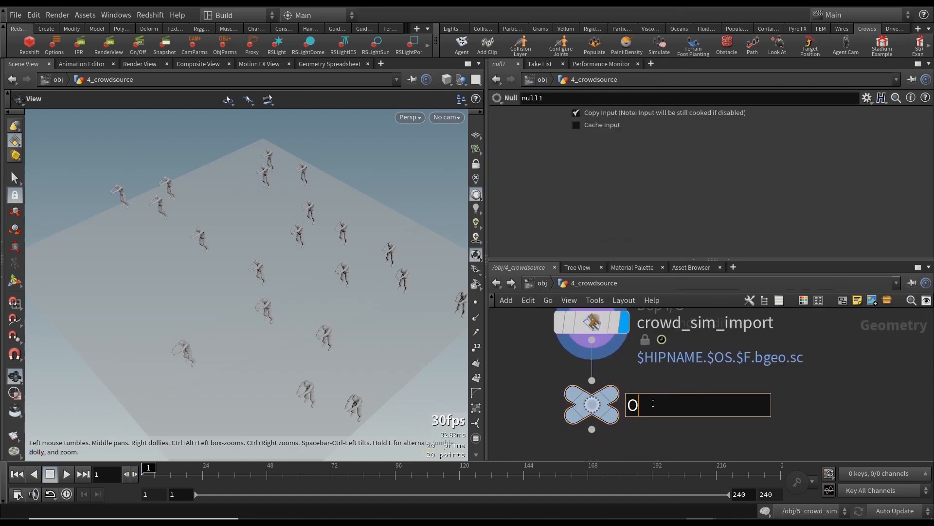
{"action": "type", "text": "UT_CROWD_SIM"}
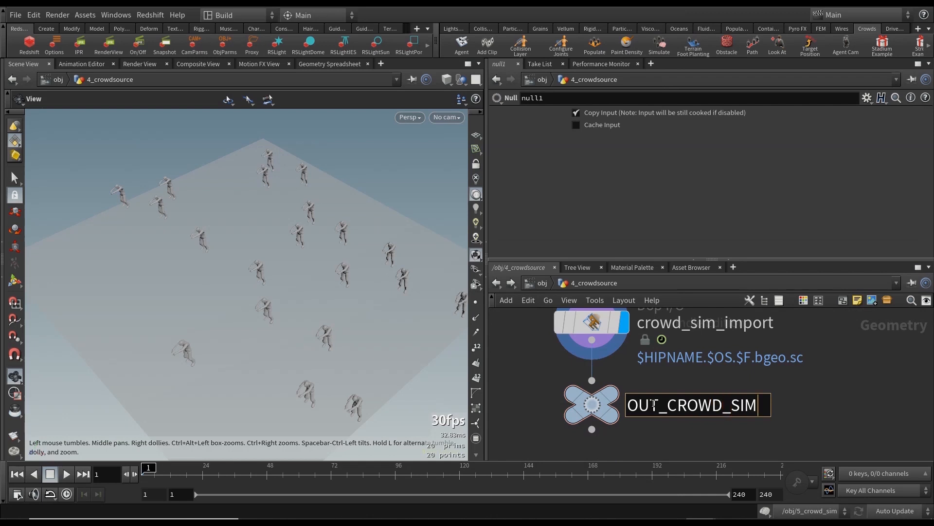
{"action": "key", "text": "Return"}
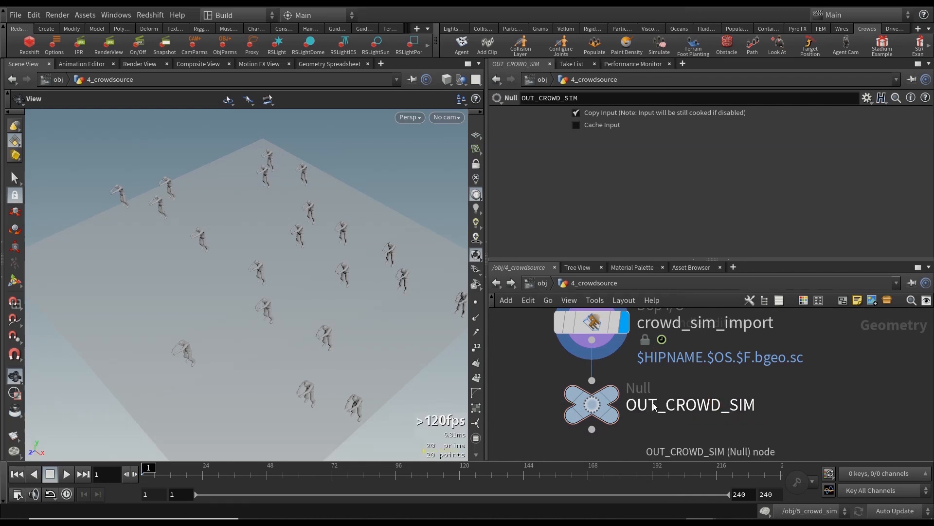
{"action": "mouse_move", "coordinate": [608, 390]}
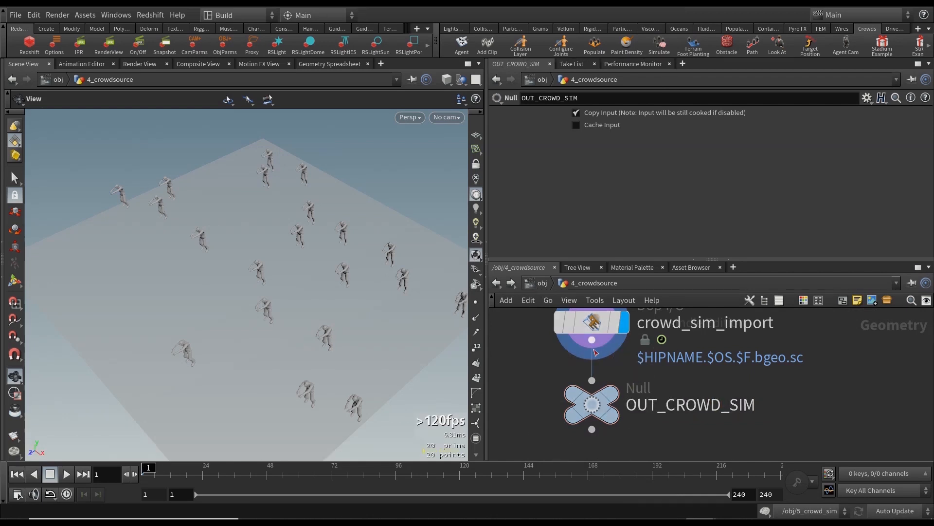
{"action": "left_click", "coordinate": [610, 393]}
Step: Return to object level, play the crowd simulation to check the agents' motion, and rewind to frame 1
{"action": "left_click", "coordinate": [541, 283]}
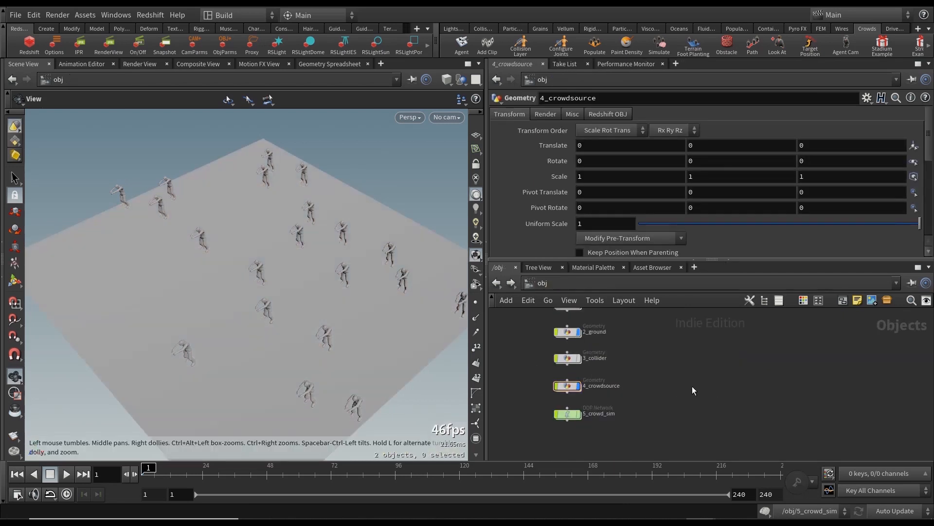
{"action": "left_click", "coordinate": [69, 475]}
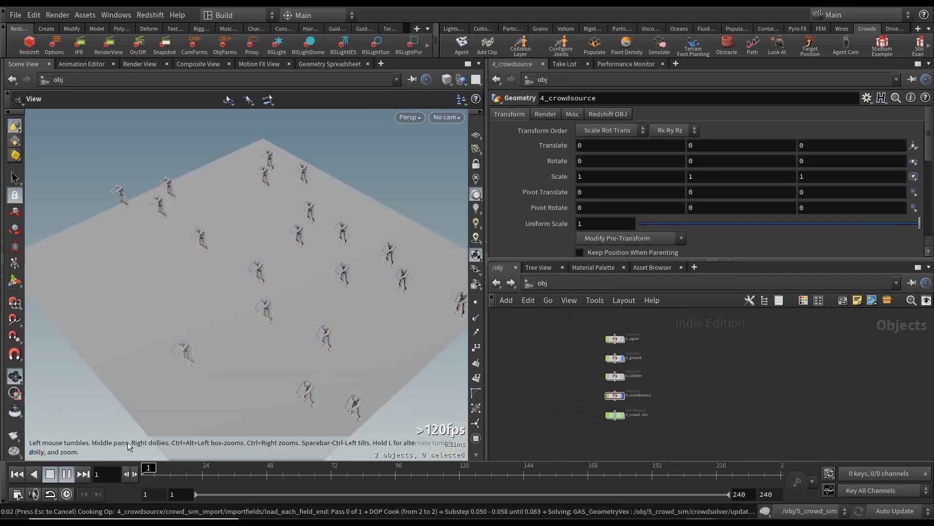
{"action": "left_click", "coordinate": [50, 474]}
{"action": "left_click", "coordinate": [17, 473]}
{"action": "scroll", "coordinate": [624, 417], "scroll_direction": "up", "scroll_amount": 4}
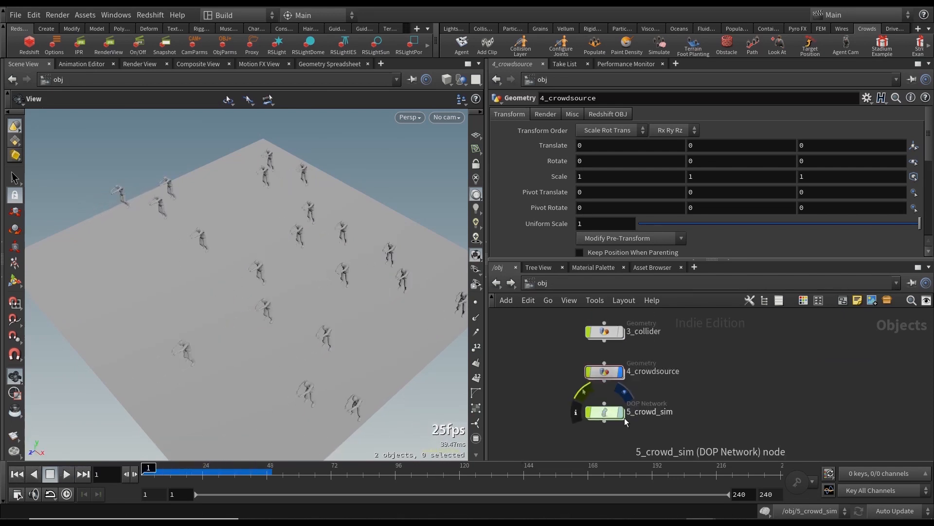
{"action": "left_click_drag", "start_coordinate": [151, 467], "coordinate": [109, 468]}
Step: Inside 5_crowd_sim, set the walk crowd state's clip playback type to Locomotive
{"action": "double_click", "coordinate": [603, 419]}
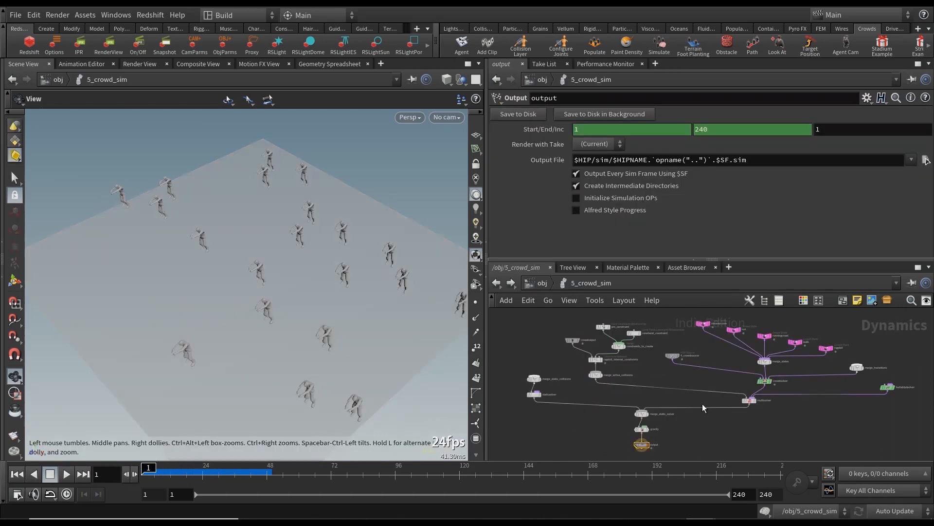
{"action": "middle_click_drag", "start_coordinate": [693, 349], "coordinate": [663, 360]}
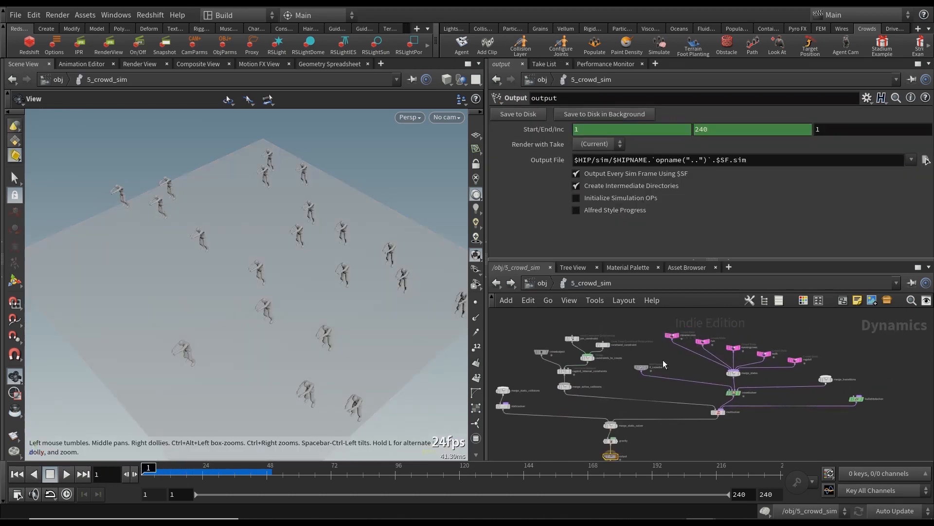
{"action": "scroll", "coordinate": [761, 333], "scroll_direction": "up", "scroll_amount": 3}
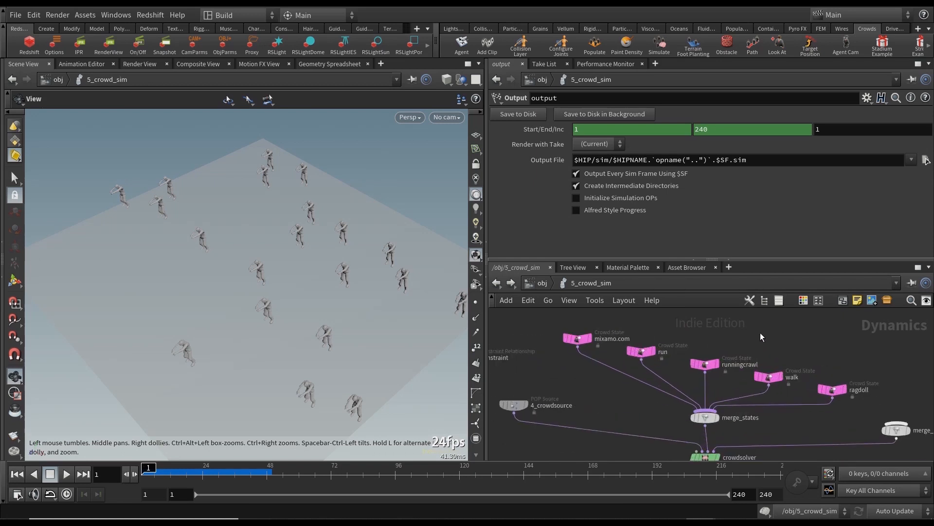
{"action": "left_click", "coordinate": [770, 376]}
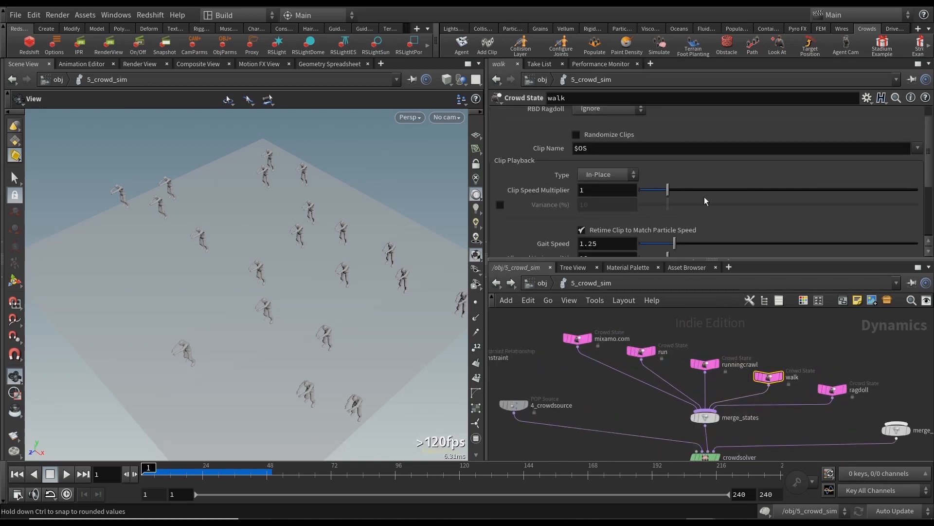
{"action": "left_click", "coordinate": [611, 176]}
{"action": "left_click", "coordinate": [606, 200]}
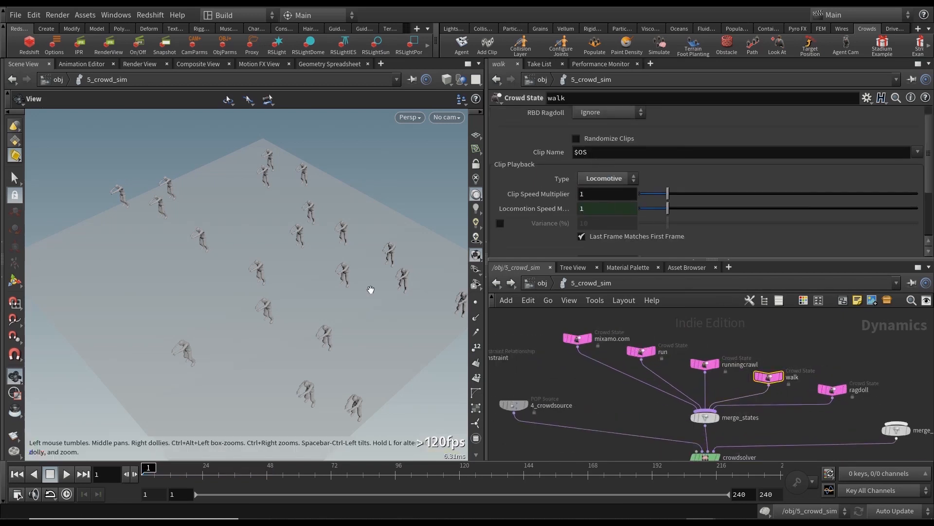
Step: Play the simulation to check the walk state's locomotion, and rewind to the first frame
{"action": "left_click", "coordinate": [67, 474]}
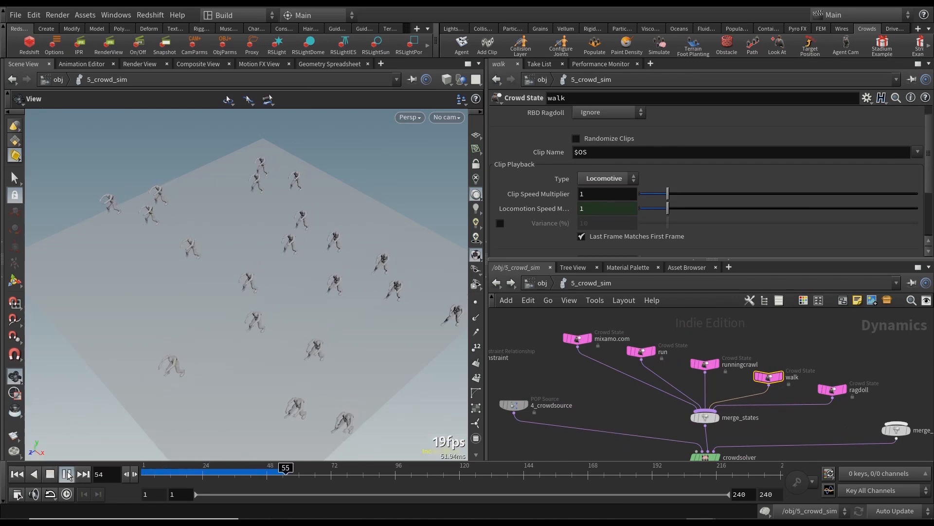
{"action": "left_click", "coordinate": [65, 475]}
{"action": "left_click", "coordinate": [17, 474]}
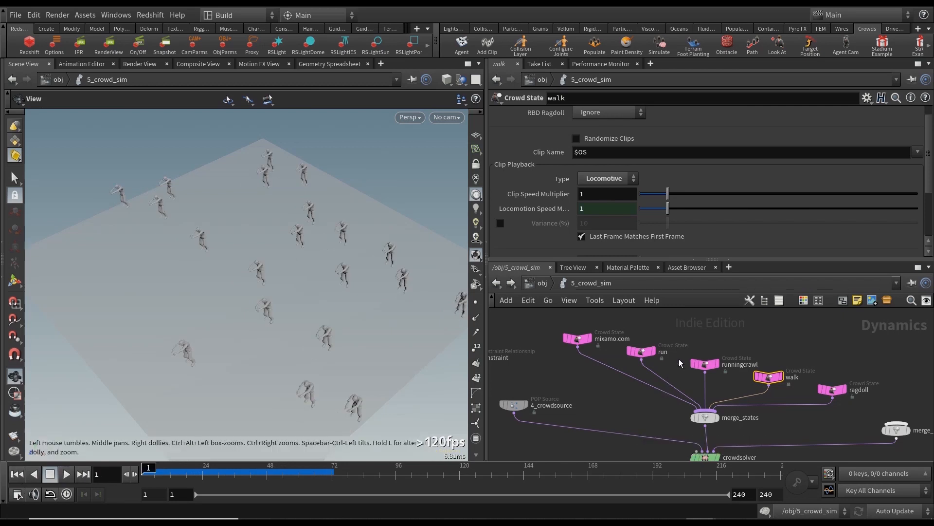
Step: Examine the runningcrawl and walk crowd states and the clip names and locomotion settings of agentclip1 in 1_agent
{"action": "left_click", "coordinate": [705, 364]}
{"action": "left_click", "coordinate": [769, 377]}
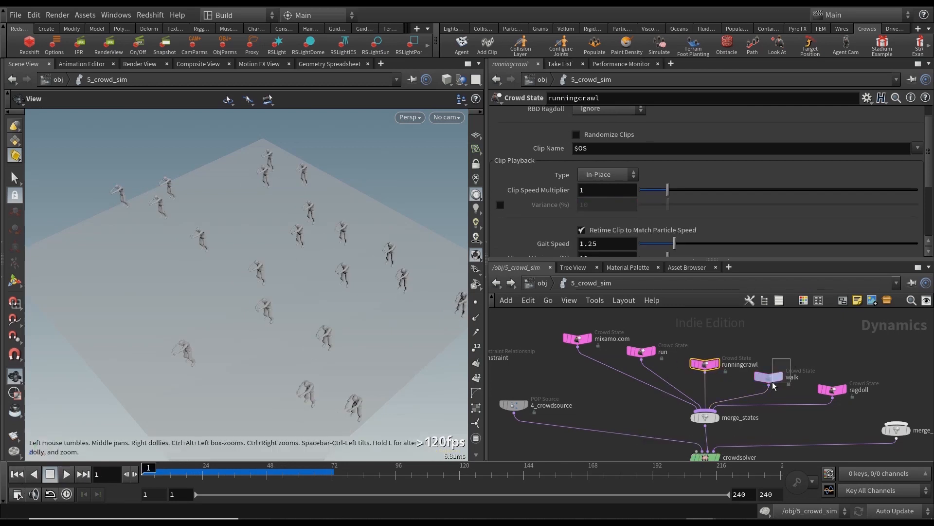
{"action": "left_click", "coordinate": [540, 284]}
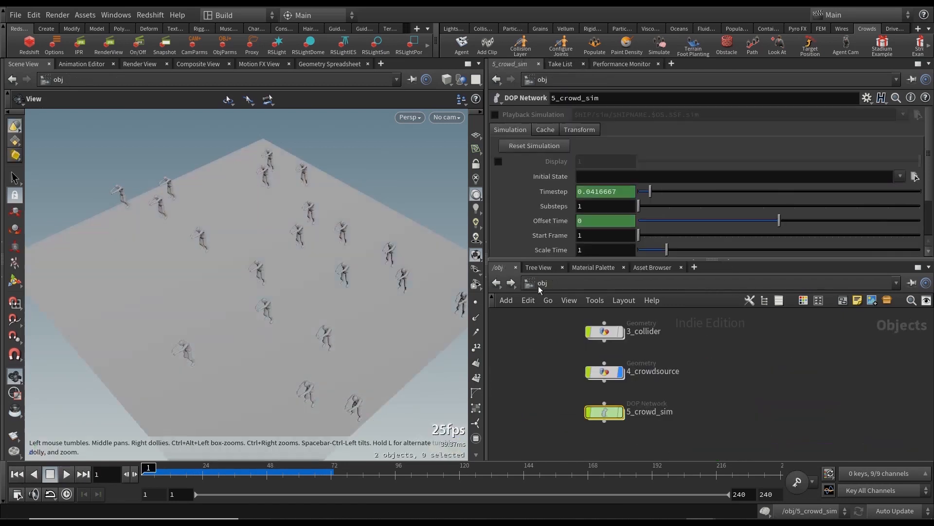
{"action": "middle_click_drag", "start_coordinate": [726, 355], "coordinate": [729, 383]}
{"action": "middle_click_drag", "start_coordinate": [699, 334], "coordinate": [707, 371]}
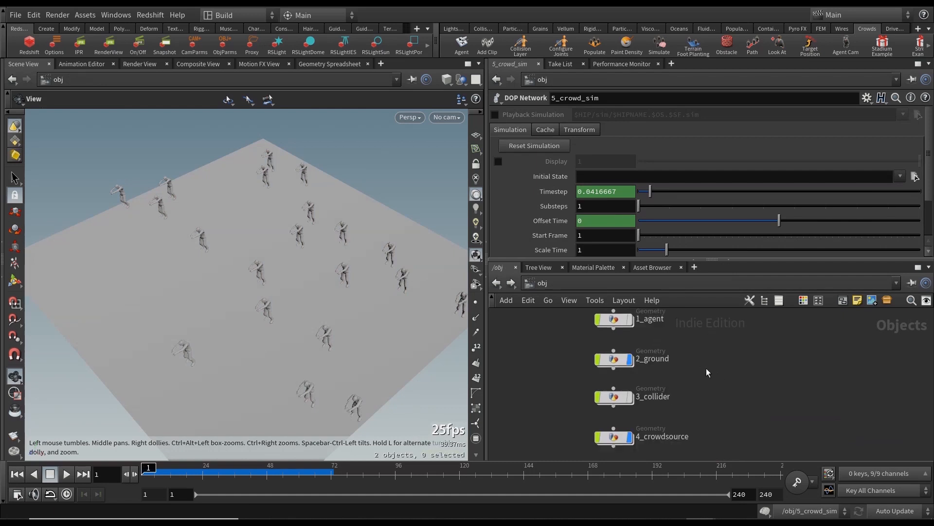
{"action": "double_click", "coordinate": [617, 318]}
{"action": "mouse_move", "coordinate": [779, 346]}
{"action": "middle_mouse_down"}
{"action": "mouse_move", "coordinate": [776, 402]}
{"action": "mouse_move", "coordinate": [783, 396]}
{"action": "middle_mouse_up"}
{"action": "left_click", "coordinate": [641, 349]}
{"action": "scroll", "coordinate": [769, 194], "scroll_direction": "up", "scroll_amount": 2}
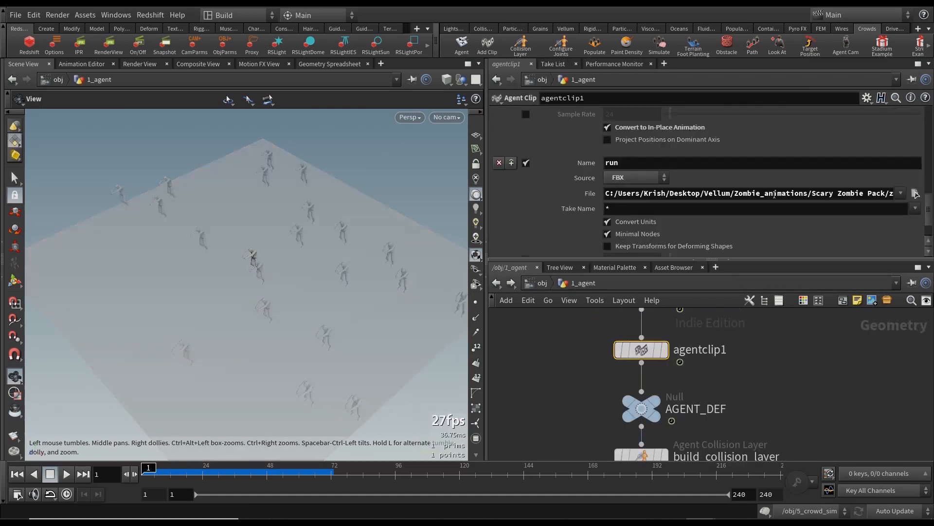
{"action": "scroll", "coordinate": [560, 204], "scroll_direction": "up", "scroll_amount": 10}
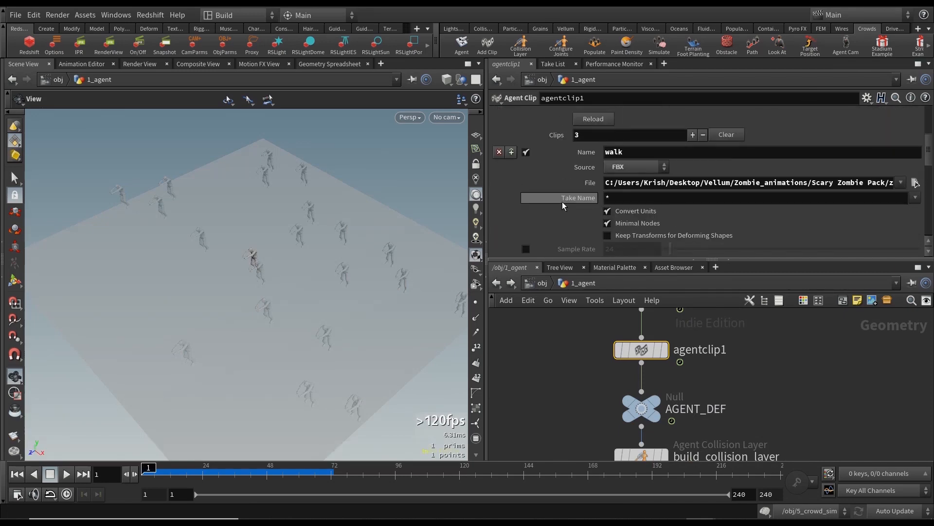
{"action": "scroll", "coordinate": [562, 202], "scroll_direction": "up", "scroll_amount": 2}
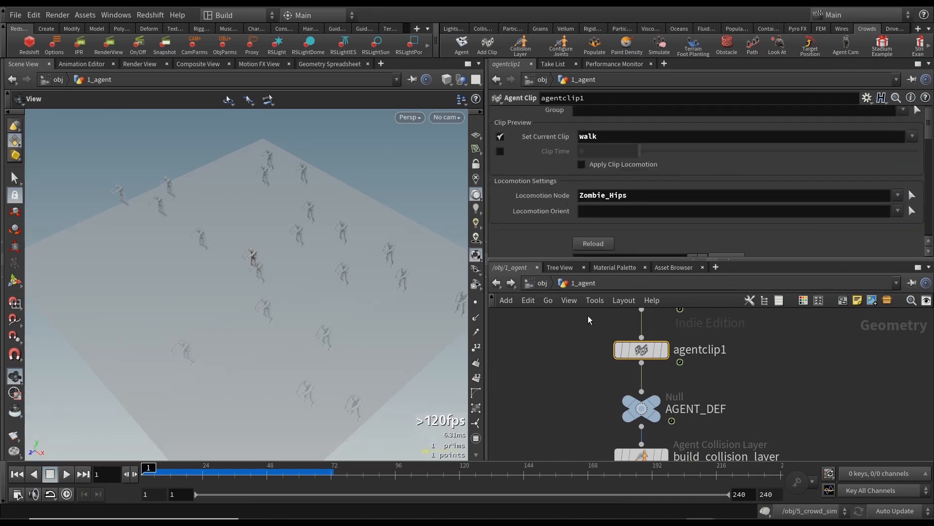
Step: Inside 5_crowd_sim, enable Randomize Clips on the walk crowd state and raise its clip groups to 3
{"action": "left_click", "coordinate": [541, 284]}
{"action": "scroll", "coordinate": [768, 407], "scroll_direction": "down", "scroll_amount": 5}
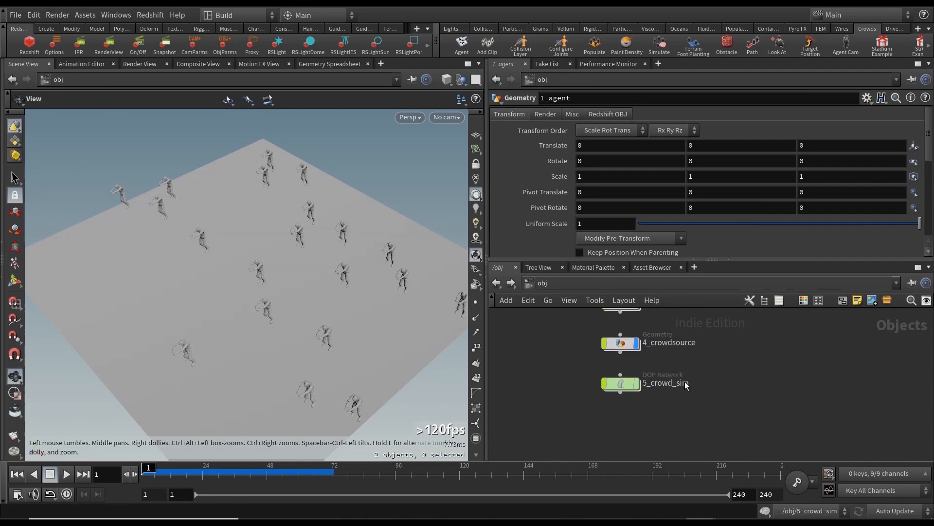
{"action": "double_click", "coordinate": [618, 384]}
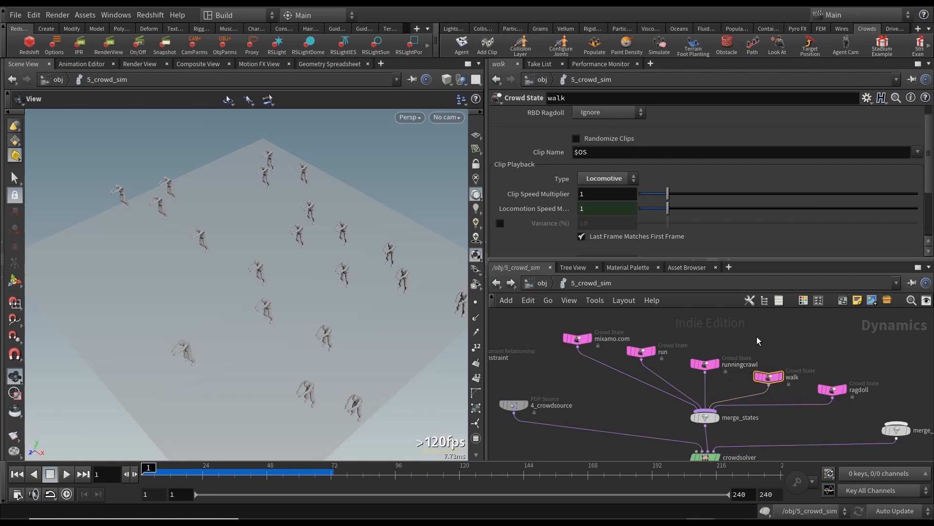
{"action": "mouse_move", "coordinate": [769, 378]}
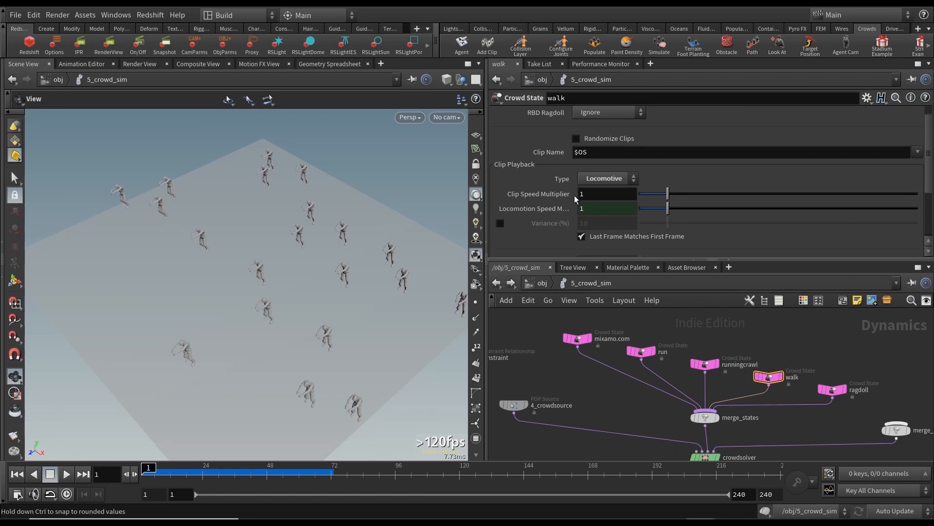
{"action": "left_click", "coordinate": [578, 139]}
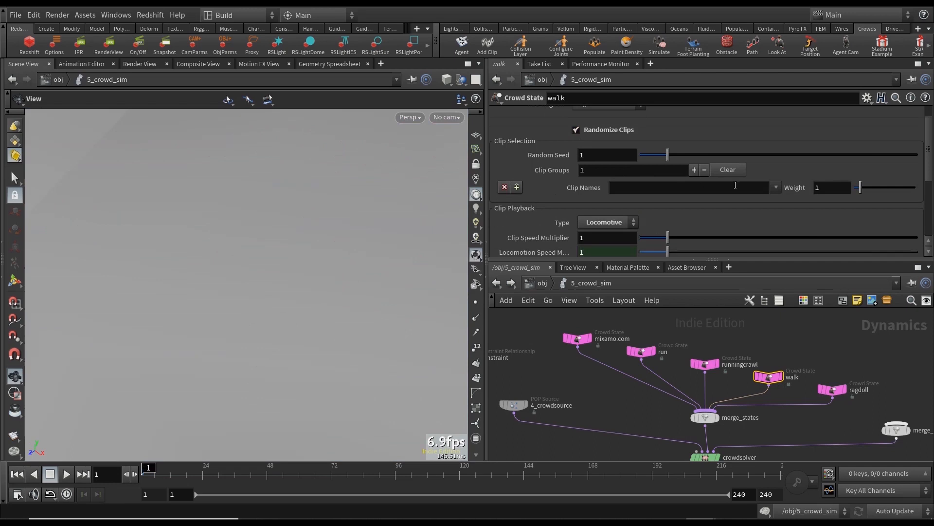
{"action": "left_click", "coordinate": [695, 168]}
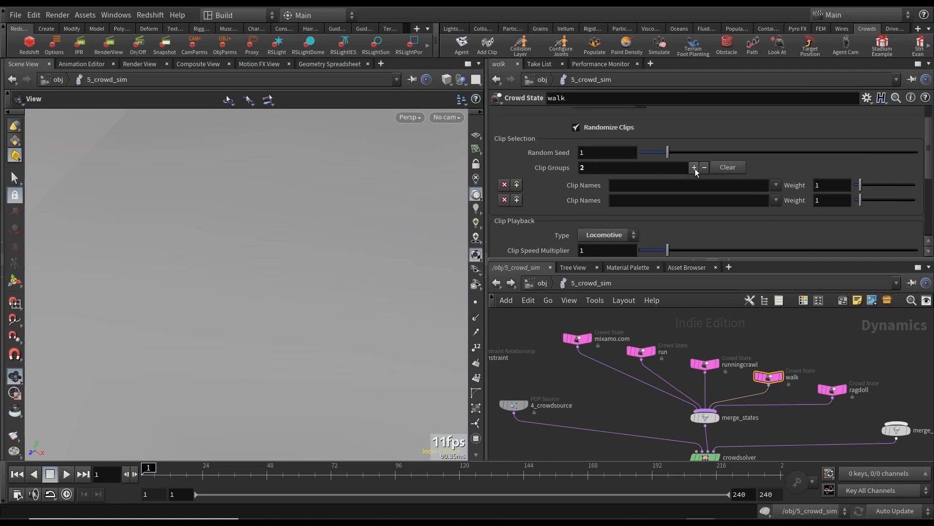
{"action": "left_click", "coordinate": [695, 168]}
Step: Assign the clips walk, run and runningcrawl to the walk state's three clip groups, in that order
{"action": "left_click", "coordinate": [777, 183]}
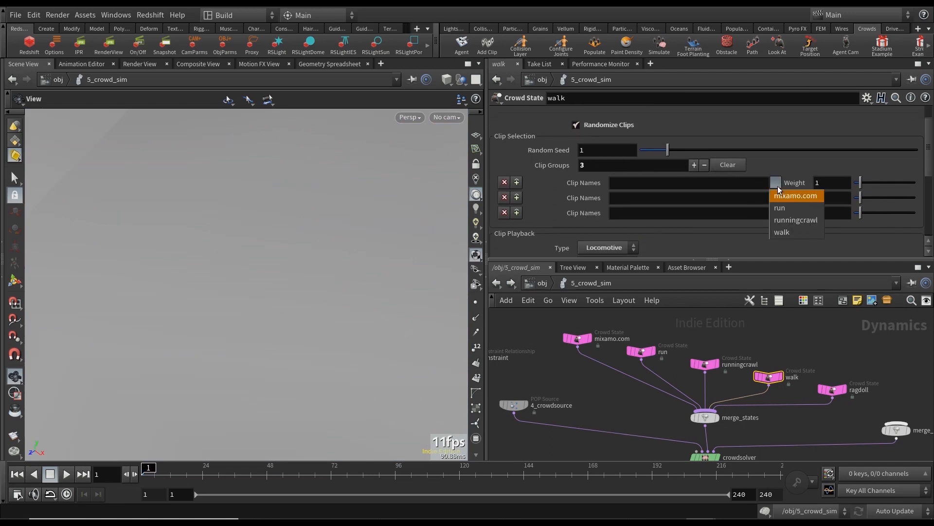
{"action": "left_click", "coordinate": [785, 208]}
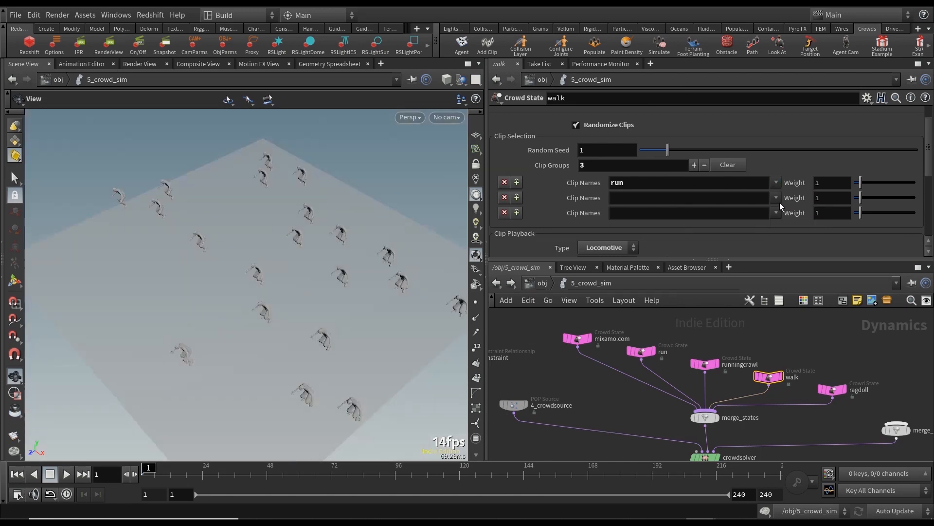
{"action": "left_click", "coordinate": [777, 185]}
{"action": "left_click", "coordinate": [787, 230]}
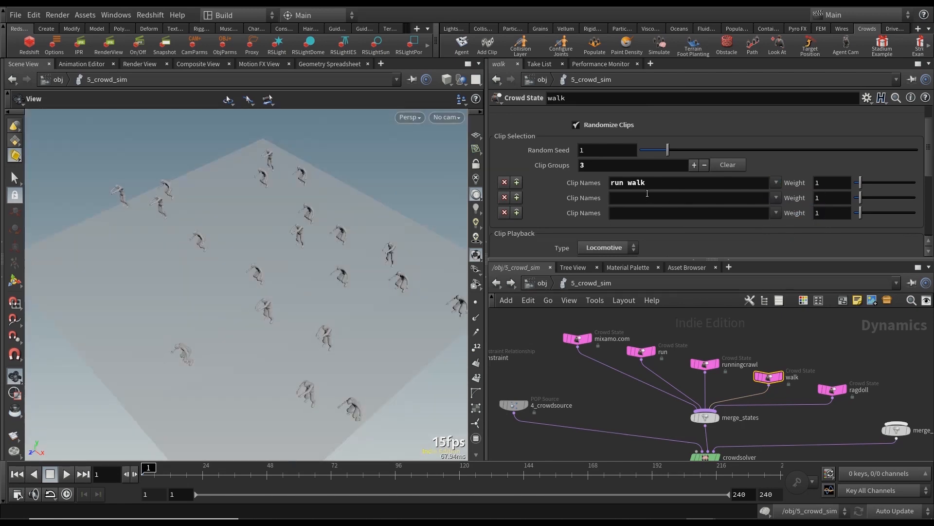
{"action": "left_click_drag", "start_coordinate": [614, 182], "coordinate": [610, 182]}
{"action": "key", "text": "BackSpace"}
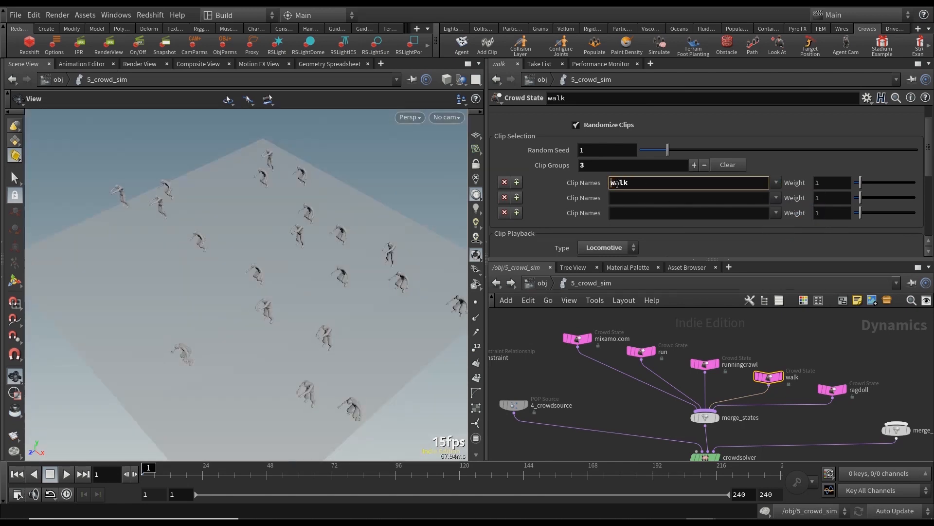
{"action": "left_click", "coordinate": [776, 198]}
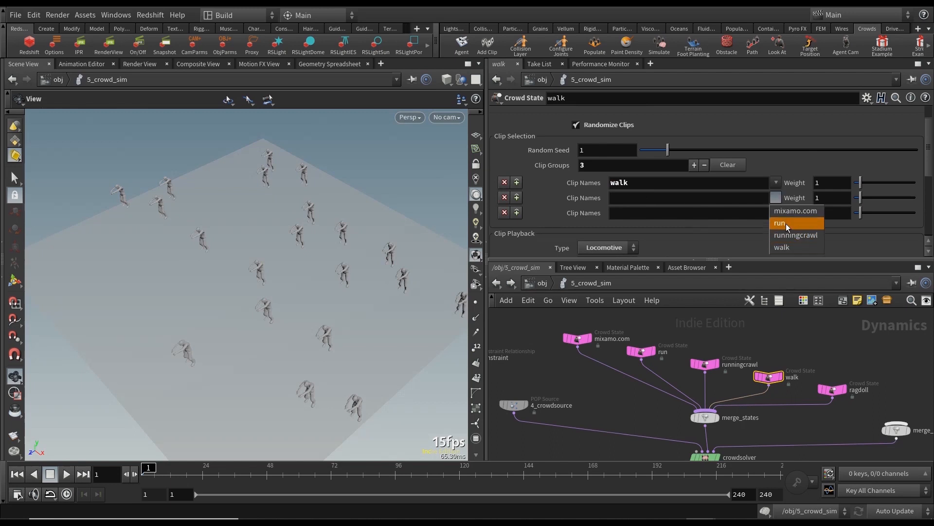
{"action": "left_click", "coordinate": [786, 223]}
{"action": "left_click", "coordinate": [776, 213]}
{"action": "left_click", "coordinate": [786, 250]}
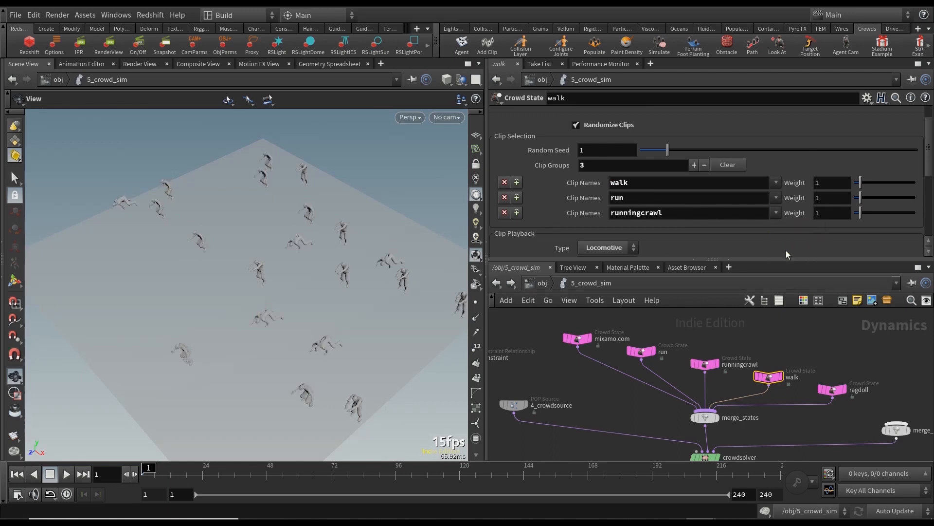
Step: Play the simulation to check the randomized clips, rewind to the first frame and view the crowd from a lower angle
{"action": "left_click", "coordinate": [66, 479]}
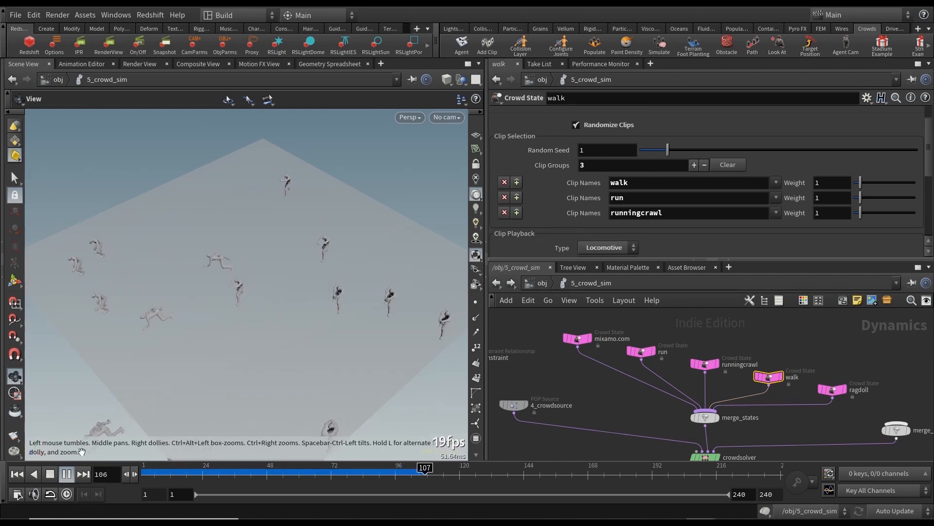
{"action": "left_click", "coordinate": [16, 478]}
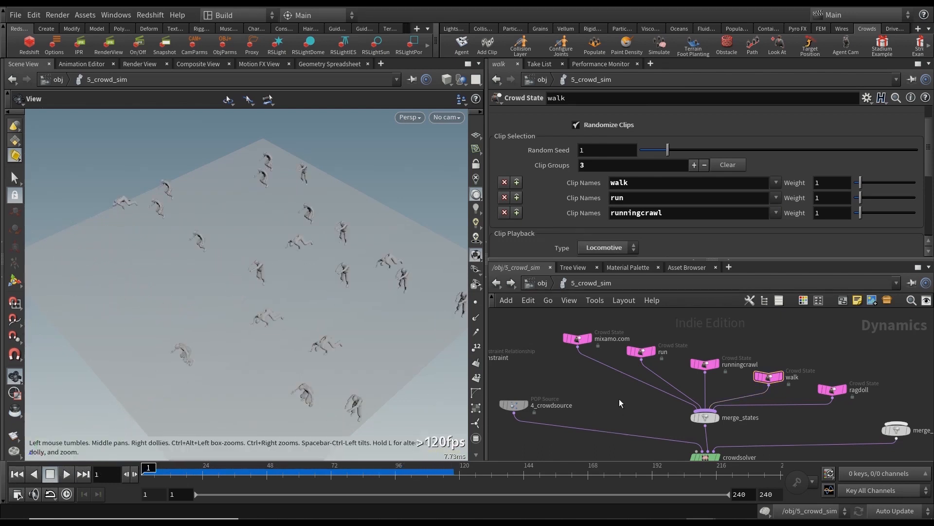
{"action": "scroll", "coordinate": [619, 398], "scroll_direction": "down", "scroll_amount": 3}
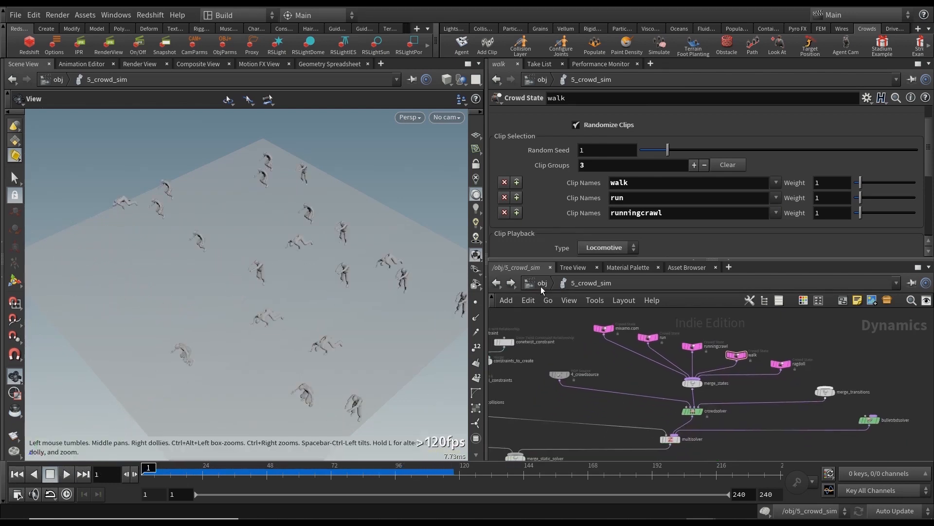
{"action": "left_click_drag", "start_coordinate": [413, 305], "coordinate": [250, 280]}
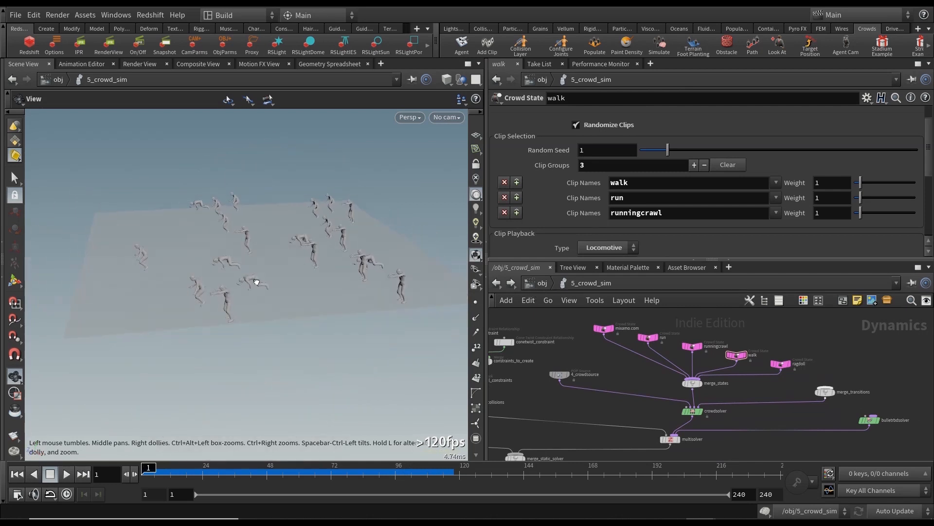
Step: Inside 4_crowdsource, open the randomization settings of the crowdsource node
{"action": "left_click", "coordinate": [540, 282]}
{"action": "double_click", "coordinate": [620, 375]}
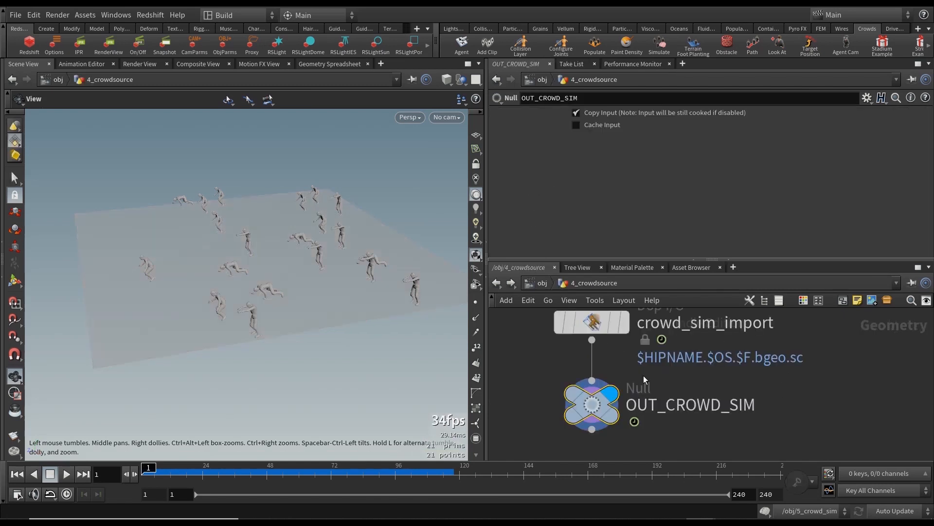
{"action": "middle_click_drag", "start_coordinate": [816, 372], "coordinate": [822, 400]}
{"action": "middle_click_drag", "start_coordinate": [640, 329], "coordinate": [679, 438]}
{"action": "scroll", "coordinate": [702, 395], "scroll_direction": "down", "scroll_amount": 3}
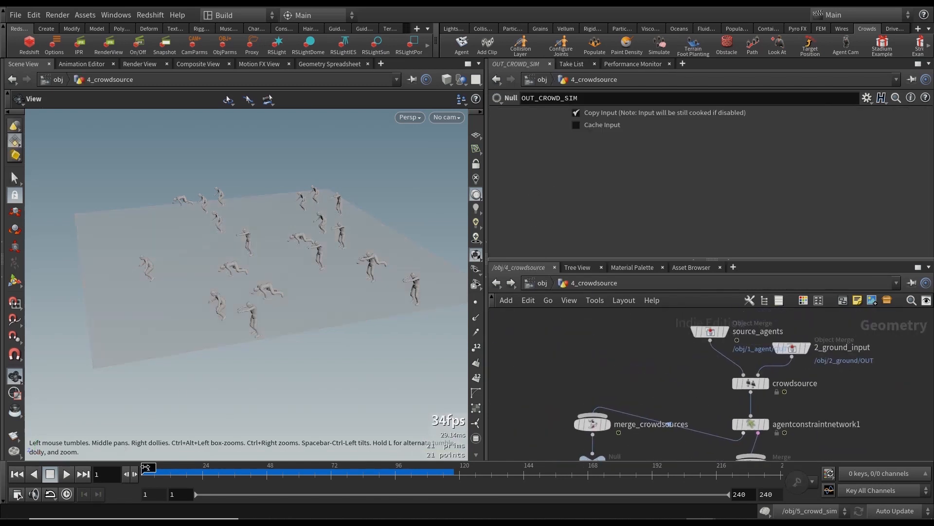
{"action": "mouse_move", "coordinate": [145, 468]}
{"action": "left_mouse_down"}
{"action": "mouse_move", "coordinate": [319, 468]}
{"action": "mouse_move", "coordinate": [360, 480]}
{"action": "mouse_move", "coordinate": [145, 475]}
{"action": "left_mouse_up"}
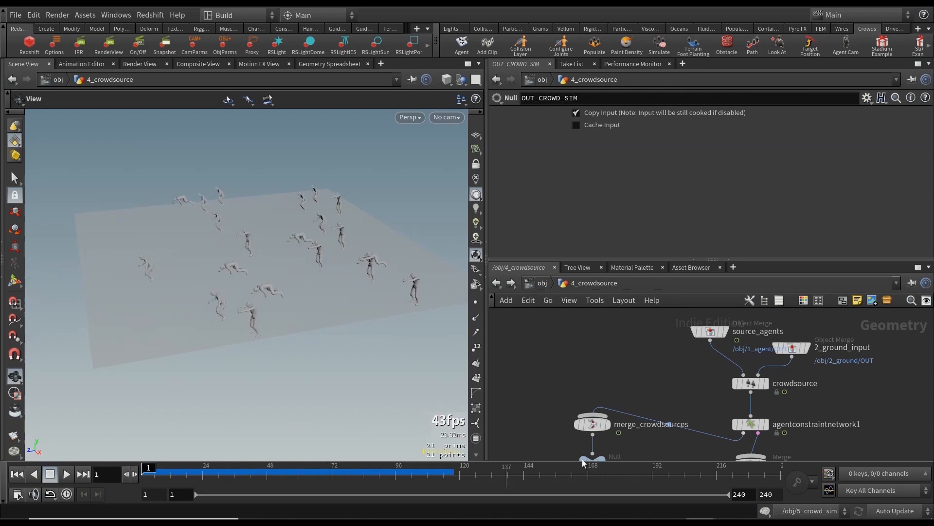
{"action": "left_click", "coordinate": [750, 383]}
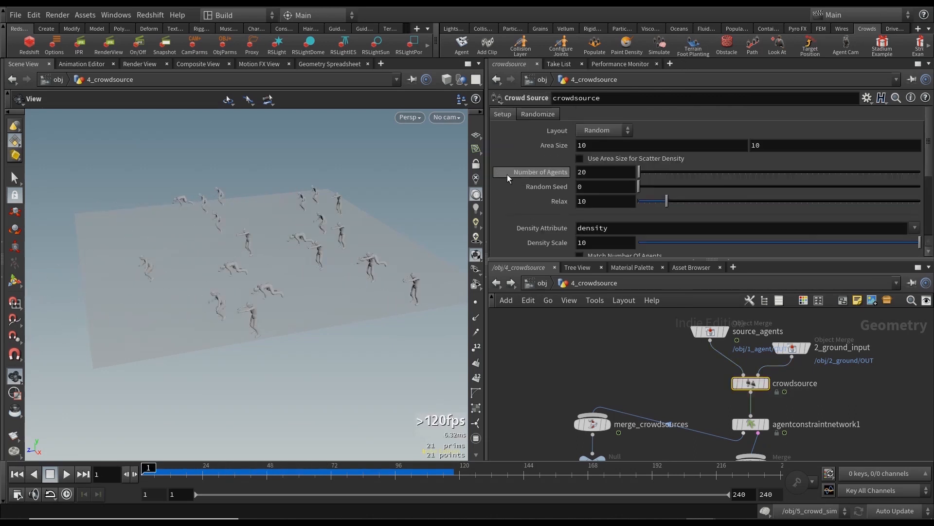
{"action": "left_click", "coordinate": [531, 115]}
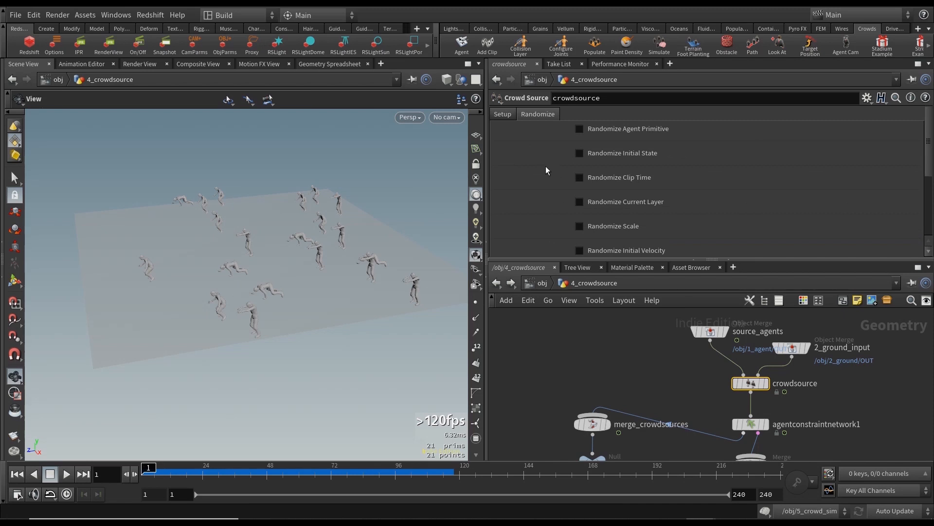
Step: Try Randomize Initial State on the crowdsource node, playing the simulation to check its effect
{"action": "left_click", "coordinate": [579, 154]}
{"action": "left_click", "coordinate": [66, 474]}
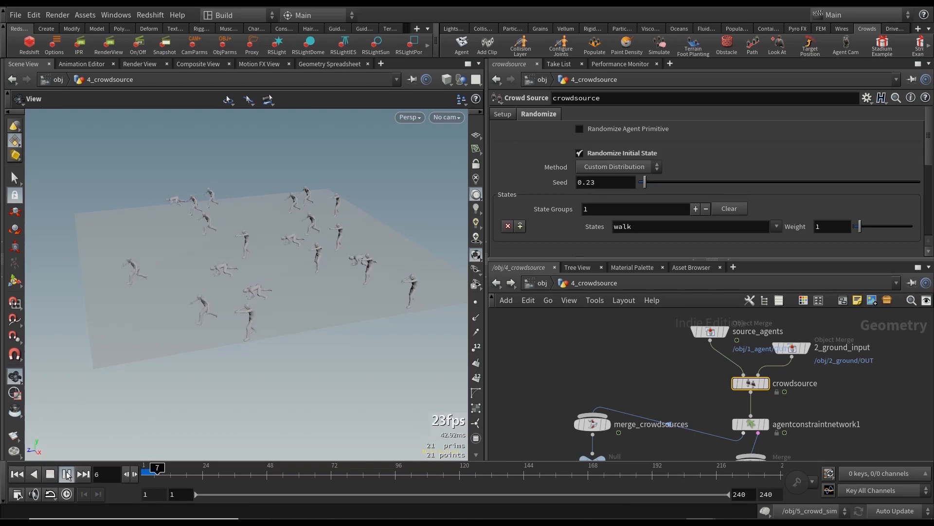
{"action": "left_click", "coordinate": [50, 474]}
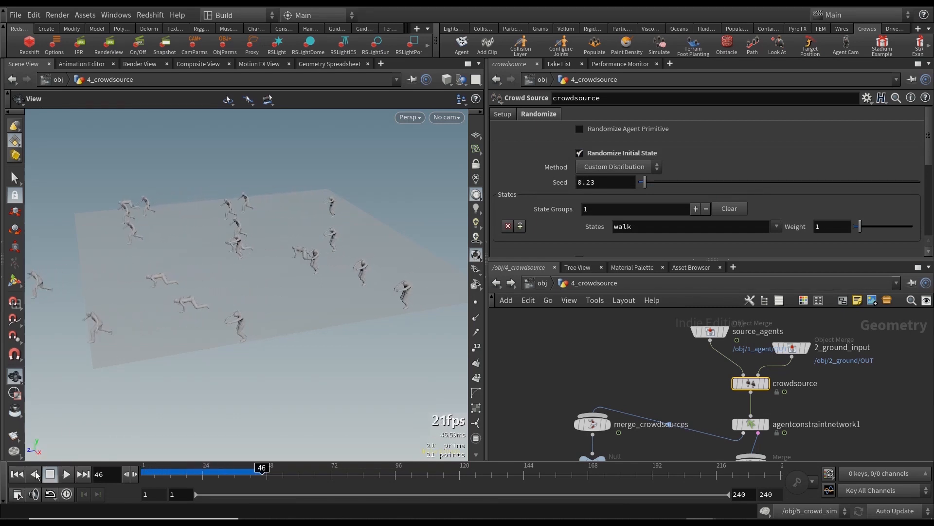
{"action": "left_click", "coordinate": [579, 154]}
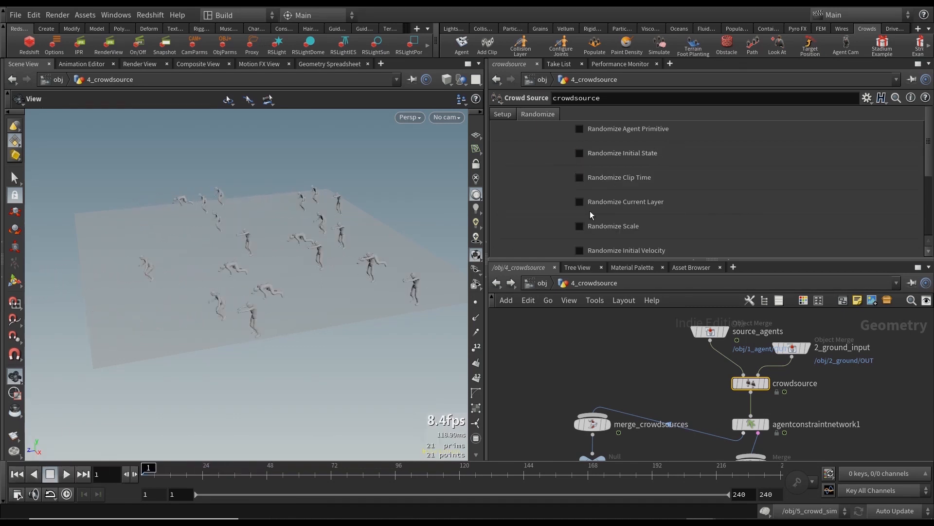
Step: Enable Randomize Clip Time on the crowdsource node, then play the simulation to check the offset motion
{"action": "left_click", "coordinate": [579, 178]}
{"action": "left_click", "coordinate": [65, 473]}
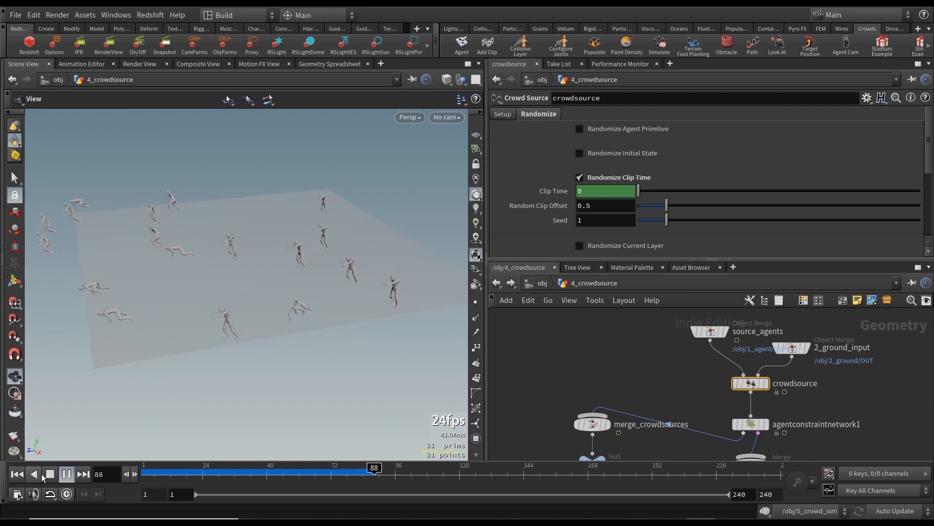
{"action": "left_click", "coordinate": [50, 474]}
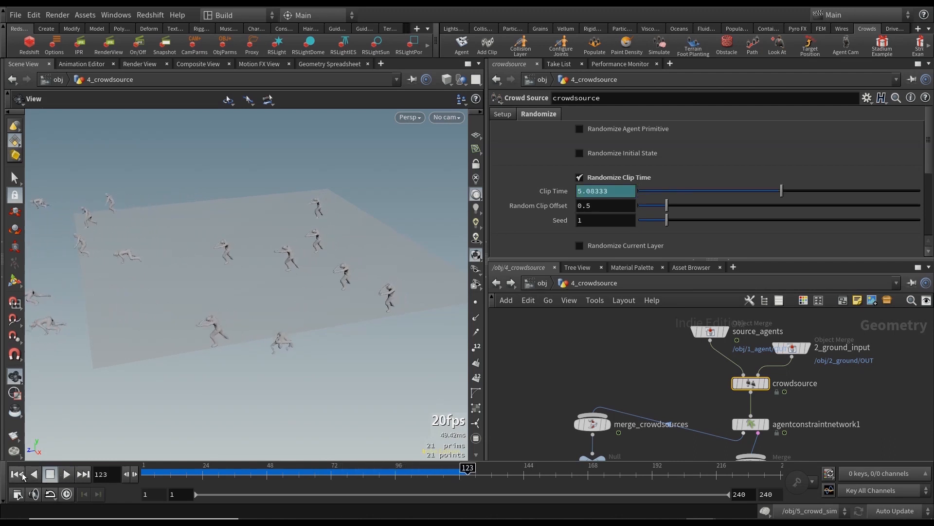
Step: Inside 5_crowd_sim, add a Ground Plane node above merge_static_collisions
{"action": "left_click", "coordinate": [541, 283]}
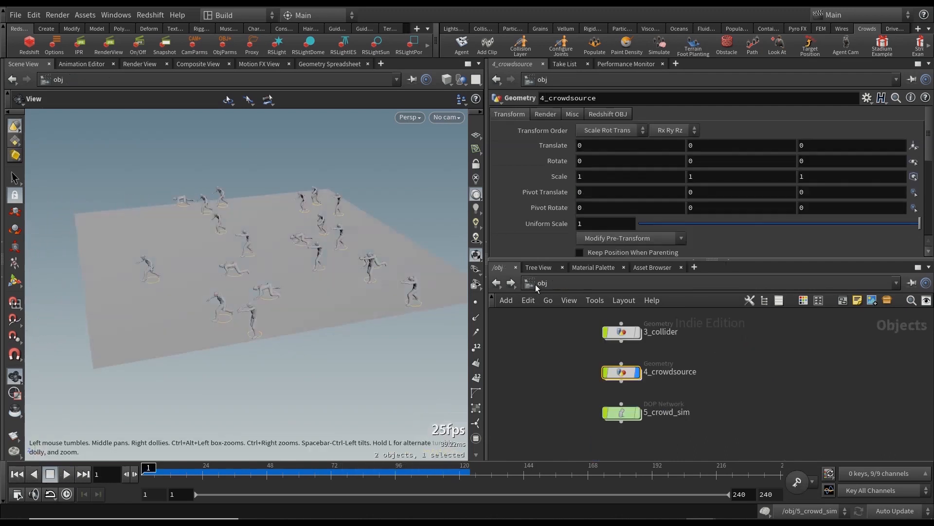
{"action": "scroll", "coordinate": [749, 377], "scroll_direction": "down", "scroll_amount": 2}
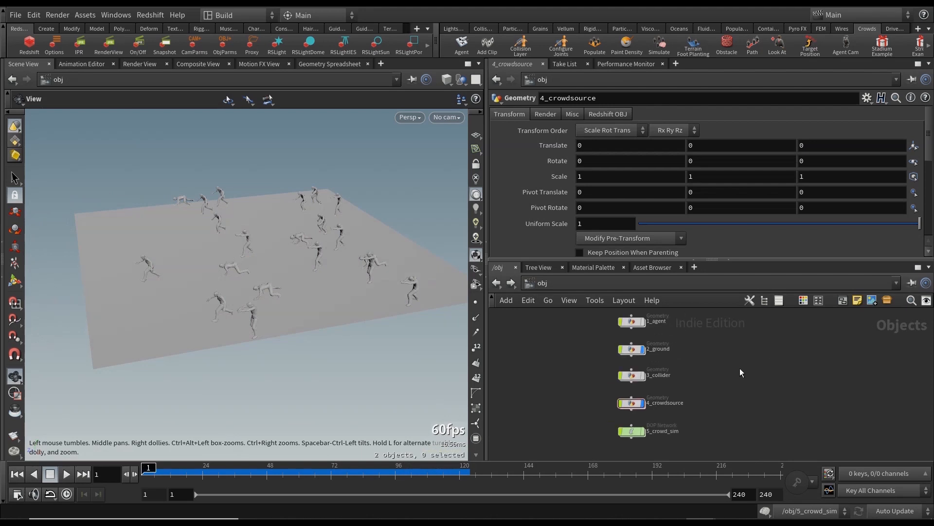
{"action": "middle_click_drag", "start_coordinate": [740, 368], "coordinate": [728, 361]}
{"action": "double_click", "coordinate": [600, 403]}
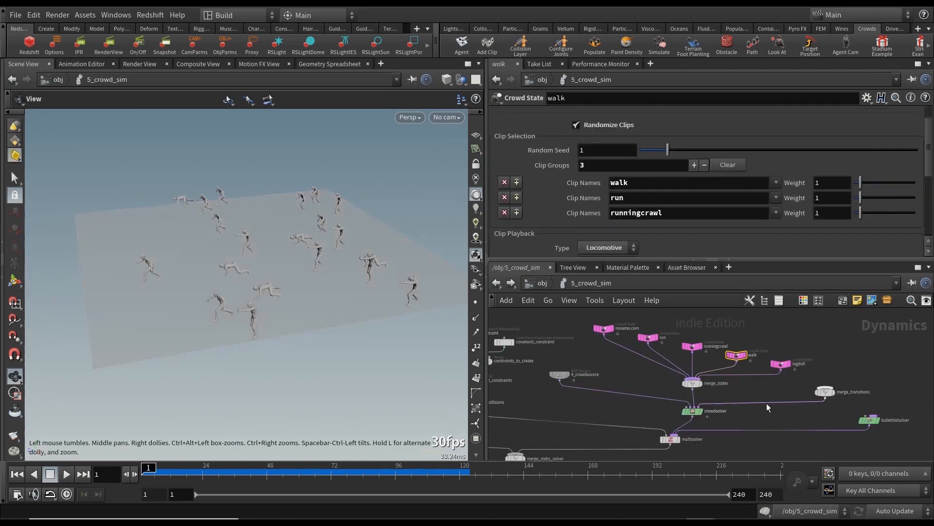
{"action": "scroll", "coordinate": [555, 373], "scroll_direction": "up", "scroll_amount": 3}
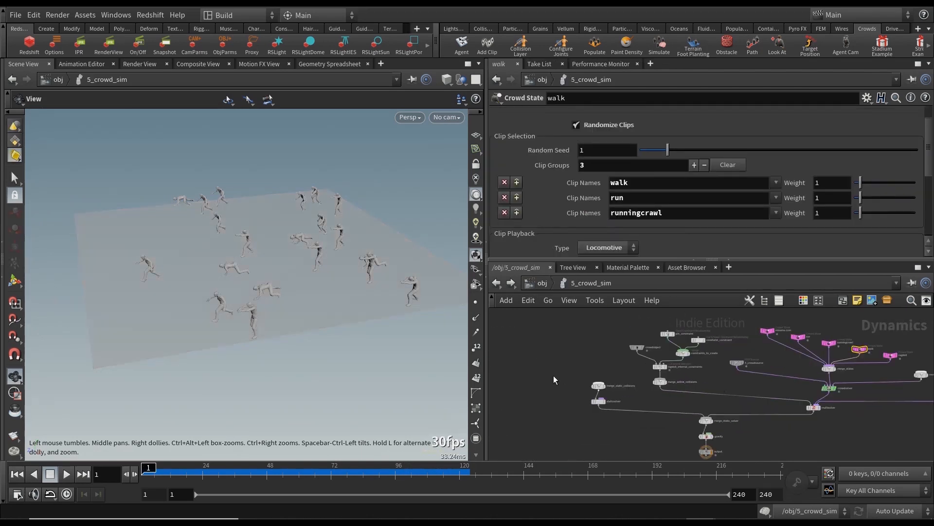
{"action": "key", "text": "Tab"}
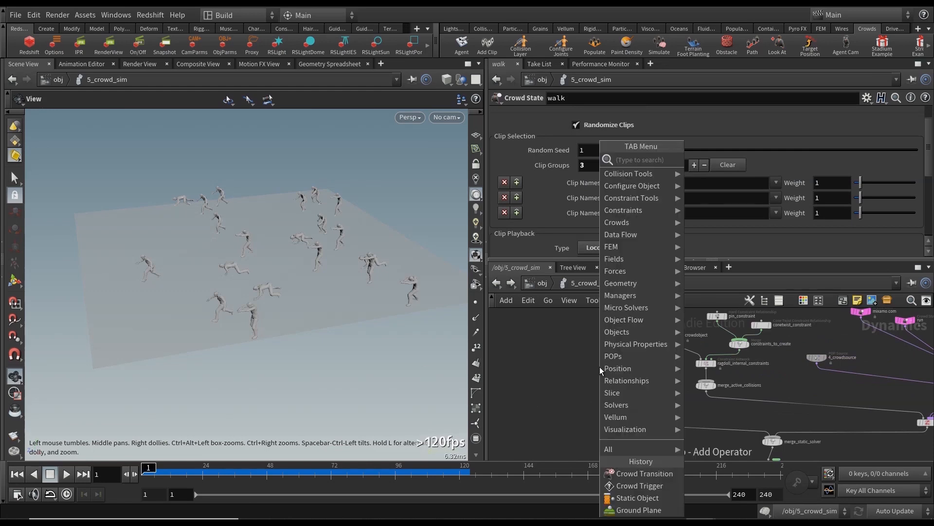
{"action": "type", "text": "ground"}
{"action": "key", "text": "Return"}
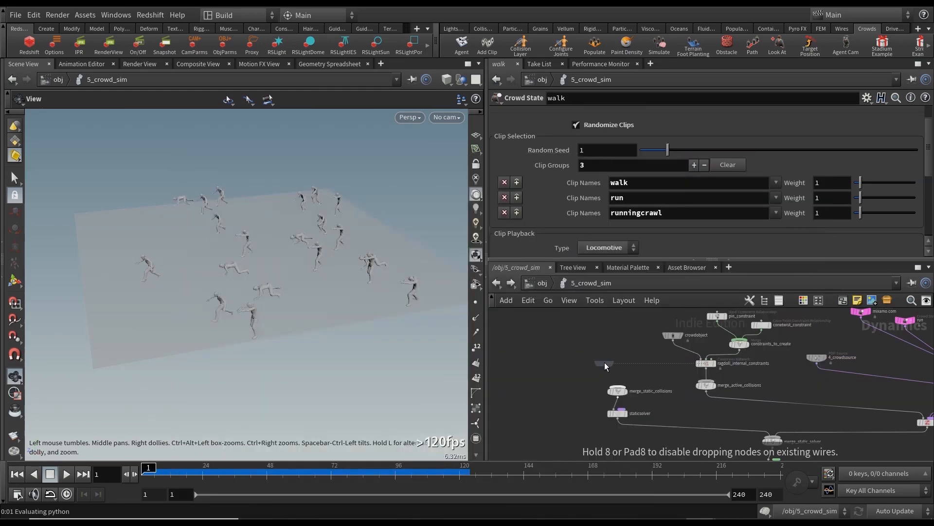
{"action": "left_click", "coordinate": [604, 364]}
{"action": "left_click", "coordinate": [602, 367]}
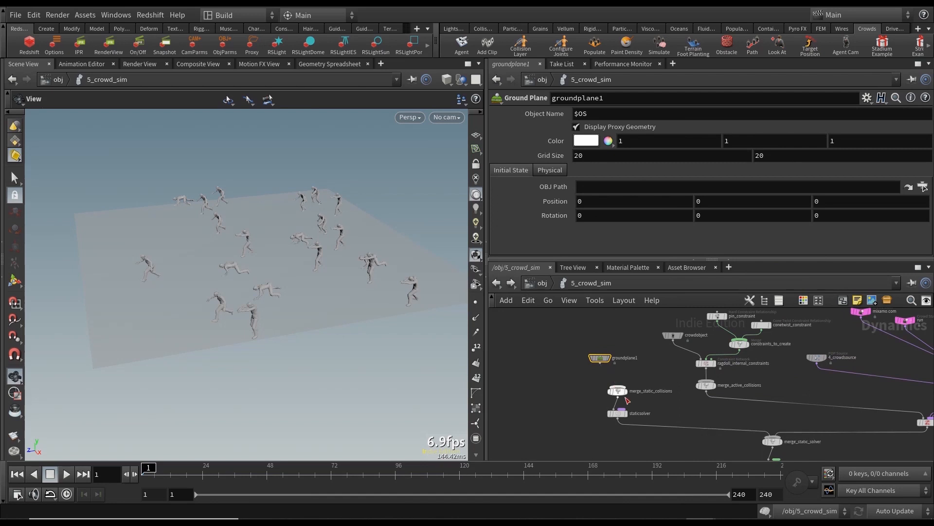
Step: Connect the ground plane to merge_static_collisions and inspect the plane under the crowd
{"action": "scroll", "coordinate": [639, 395], "scroll_direction": "up", "scroll_amount": 3}
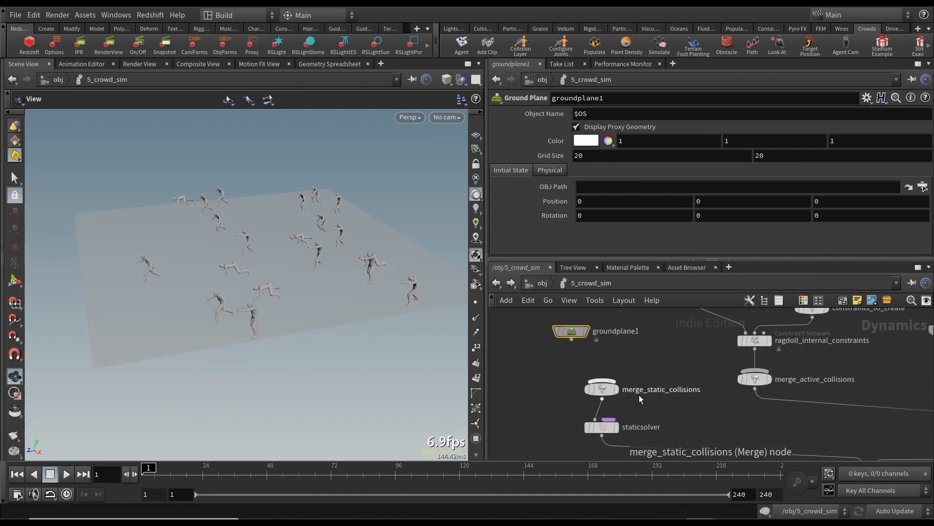
{"action": "left_click", "coordinate": [602, 381]}
{"action": "left_click_drag", "start_coordinate": [195, 319], "coordinate": [214, 313]}
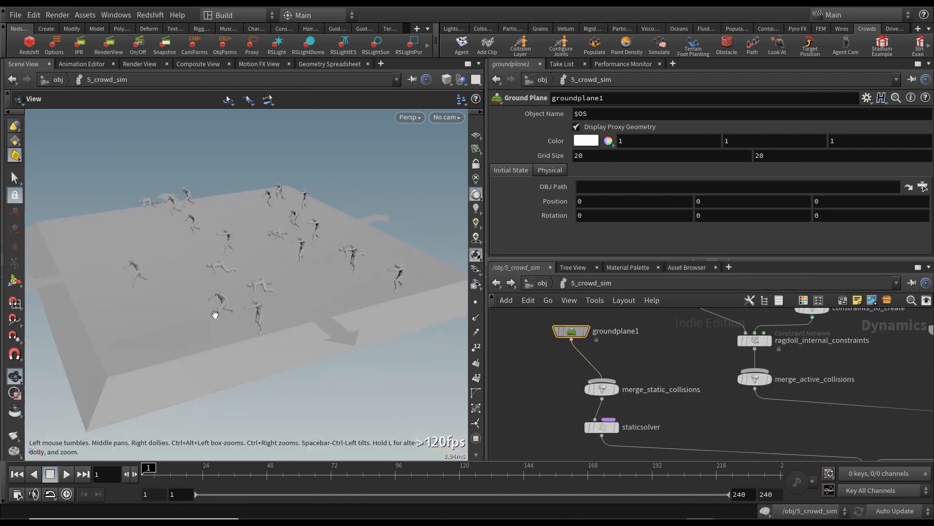
Step: Add a Static Object node beside the ragdoll constraints and connect its output to merge_active_collisions
{"action": "scroll", "coordinate": [726, 396], "scroll_direction": "down", "scroll_amount": 3}
{"action": "scroll", "coordinate": [684, 377], "scroll_direction": "down", "scroll_amount": 2}
{"action": "key", "text": "Tab"}
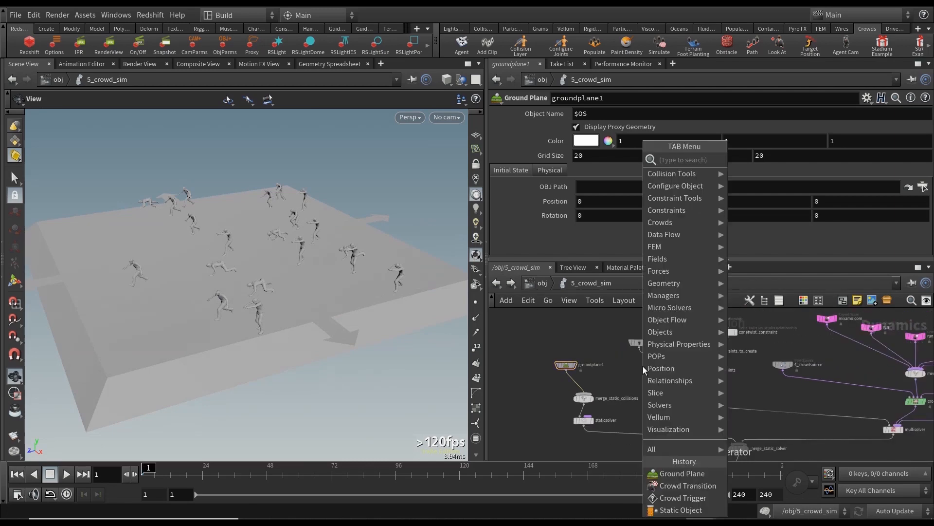
{"action": "type", "text": "static obj"}
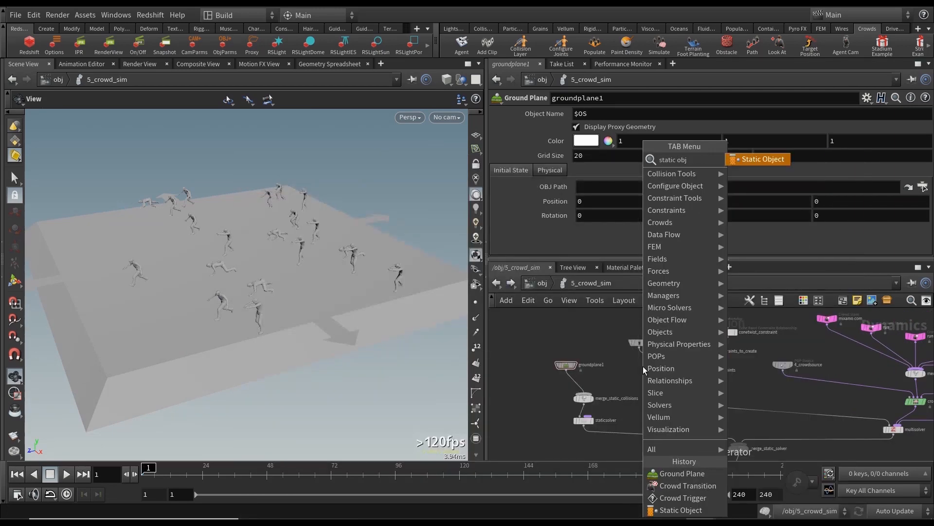
{"action": "key", "text": "Return"}
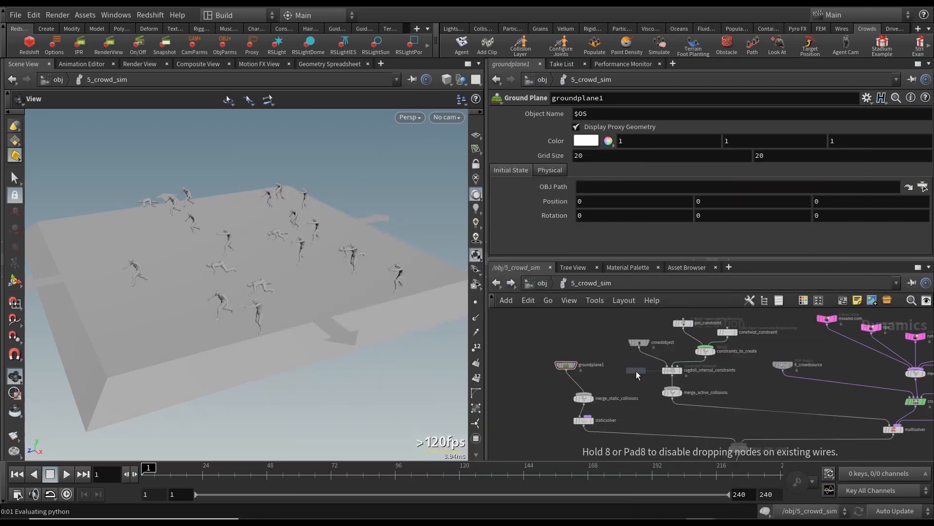
{"action": "left_click", "coordinate": [636, 366]}
{"action": "left_click", "coordinate": [635, 371]}
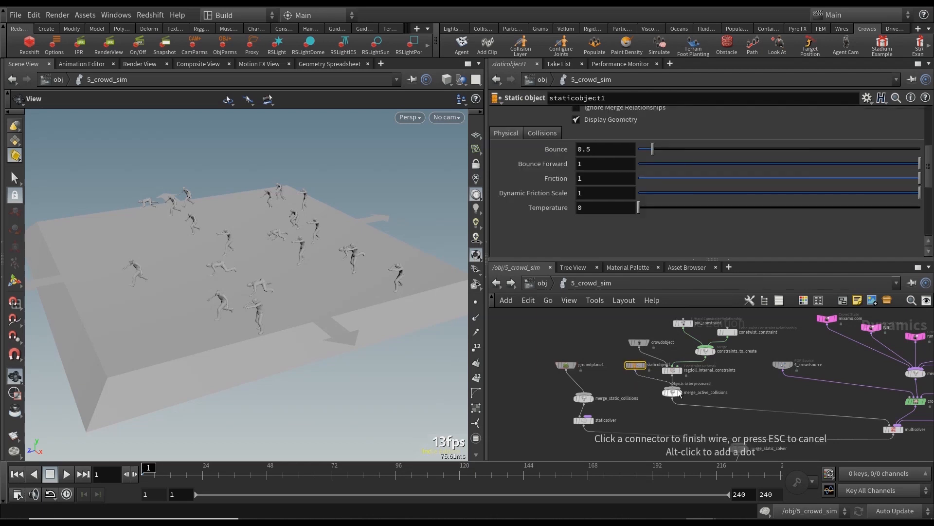
{"action": "left_click", "coordinate": [672, 388]}
{"action": "scroll", "coordinate": [701, 396], "scroll_direction": "up", "scroll_amount": 4}
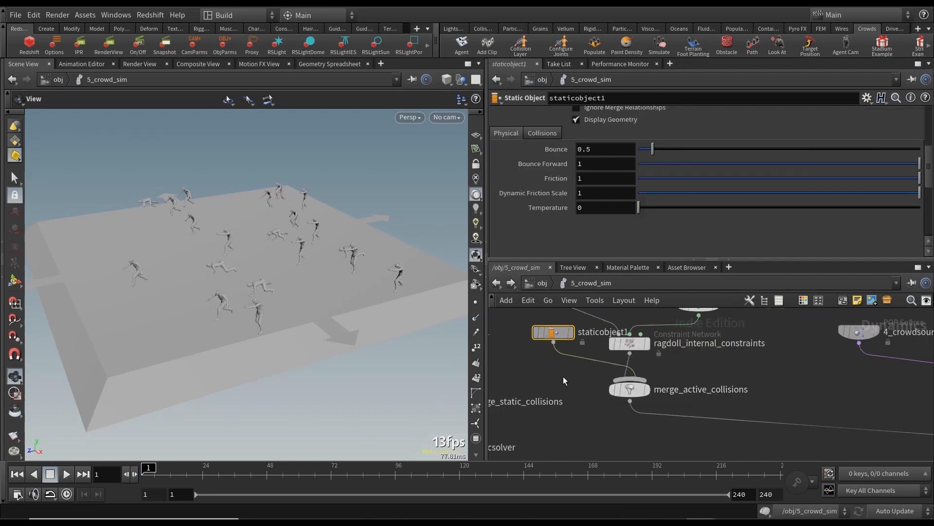
Step: Set the static object's SOP Path to /obj/3_collider/OUT and enable Use Deforming Geometry
{"action": "scroll", "coordinate": [811, 168], "scroll_direction": "up", "scroll_amount": 5}
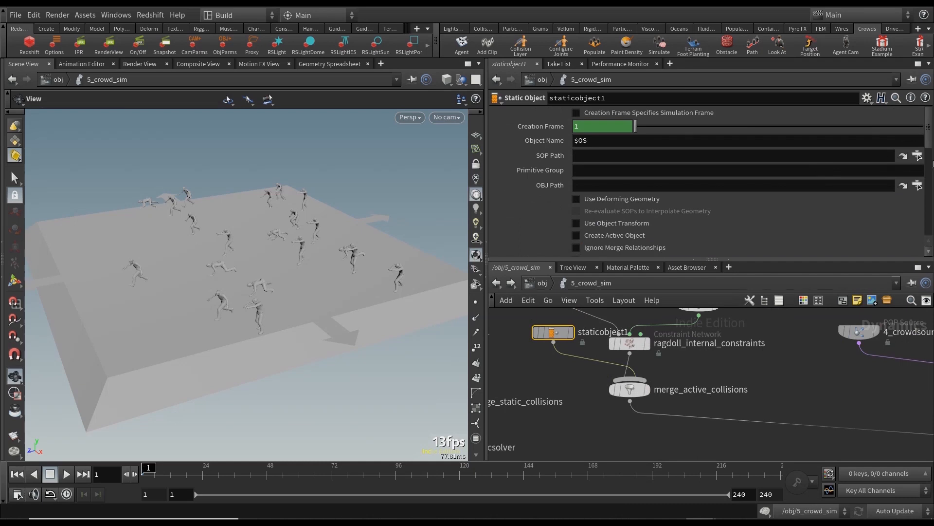
{"action": "scroll", "coordinate": [923, 170], "scroll_direction": "down", "scroll_amount": 5}
{"action": "scroll", "coordinate": [928, 136], "scroll_direction": "up", "scroll_amount": 5}
{"action": "left_click", "coordinate": [918, 156]}
{"action": "left_click", "coordinate": [794, 100]}
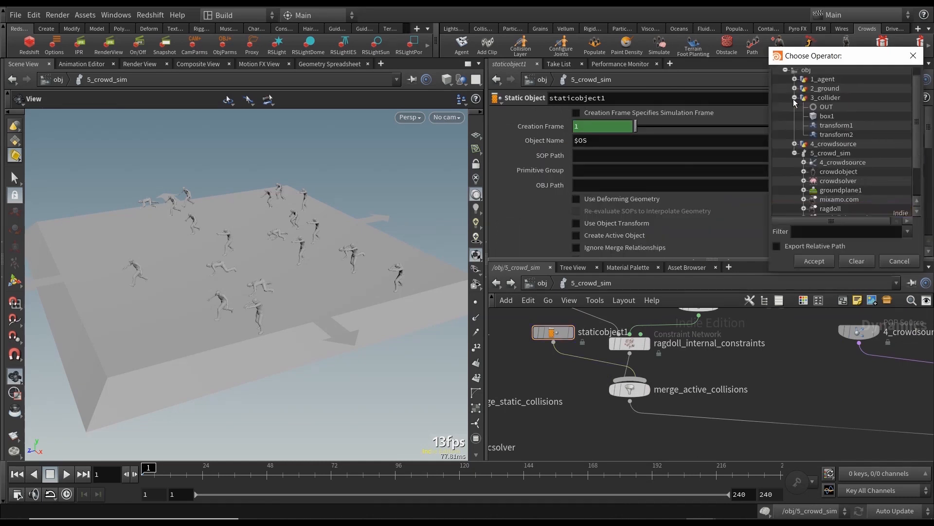
{"action": "double_click", "coordinate": [825, 107]}
{"action": "scroll", "coordinate": [570, 195], "scroll_direction": "down", "scroll_amount": 1}
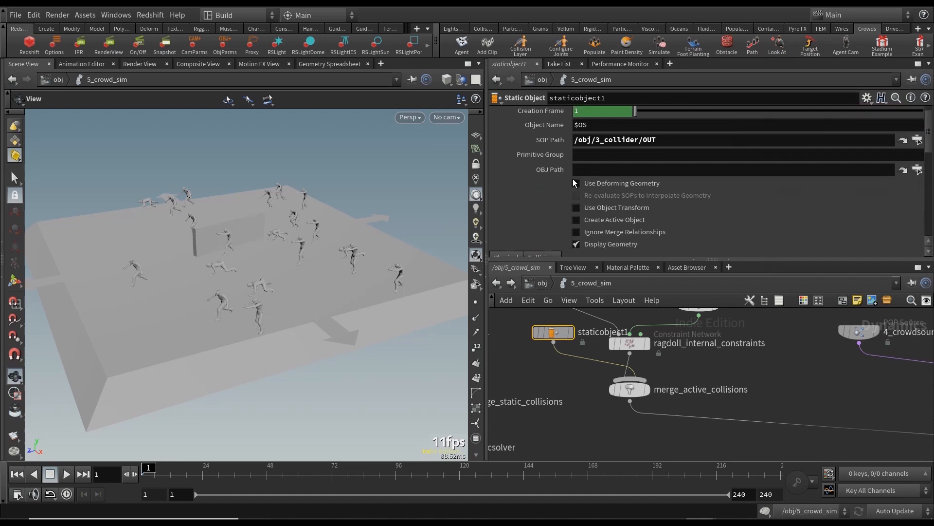
{"action": "left_click", "coordinate": [576, 184]}
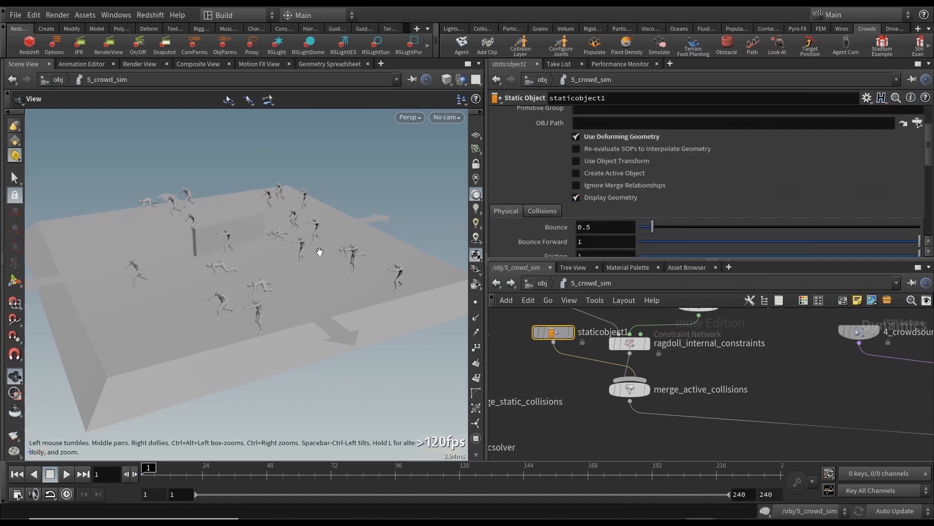
{"action": "left_click_drag", "start_coordinate": [259, 244], "coordinate": [216, 260]}
Step: Turn off the static object's Display Geometry and enable its volume Collision Guide to examine the wall's collision shape
{"action": "scroll", "coordinate": [565, 177], "scroll_direction": "down", "scroll_amount": 3}
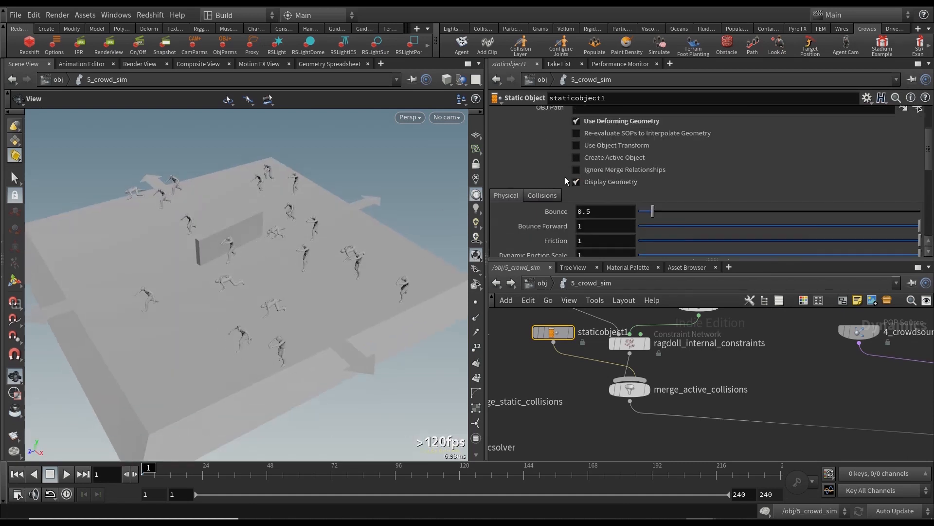
{"action": "left_click", "coordinate": [542, 148]}
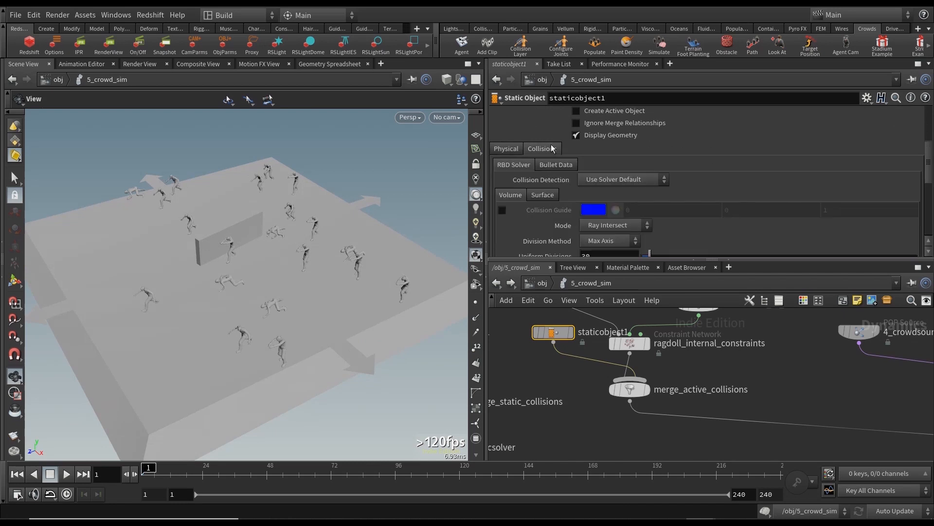
{"action": "left_click", "coordinate": [577, 136]}
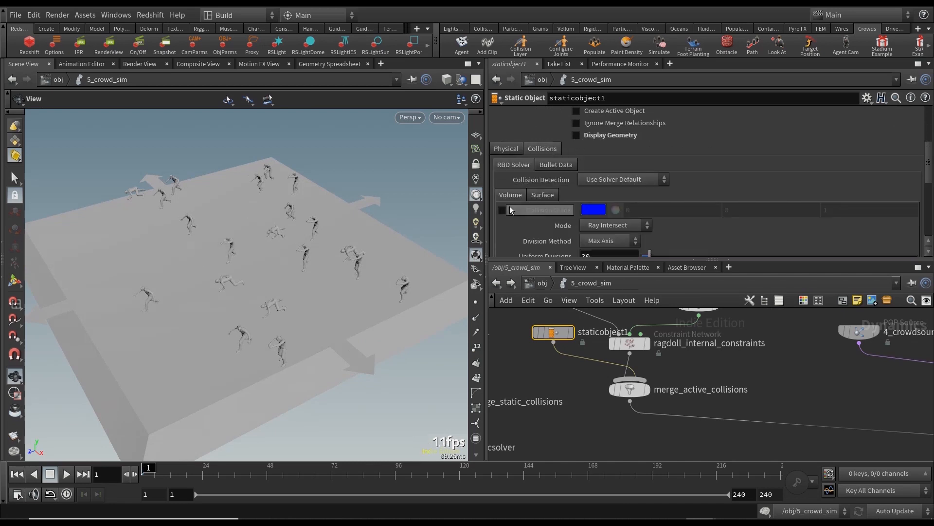
{"action": "left_click", "coordinate": [508, 210]}
{"action": "mouse_move", "coordinate": [319, 244]}
{"action": "left_mouse_down"}
{"action": "mouse_move", "coordinate": [332, 250]}
{"action": "mouse_move", "coordinate": [307, 250]}
{"action": "left_mouse_up"}
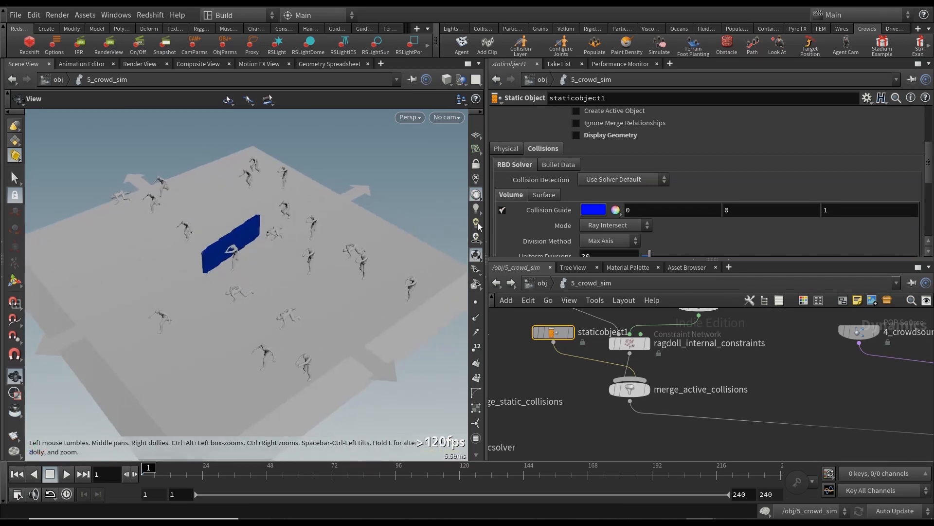
{"action": "left_click", "coordinate": [503, 211]}
{"action": "left_click", "coordinate": [503, 211]}
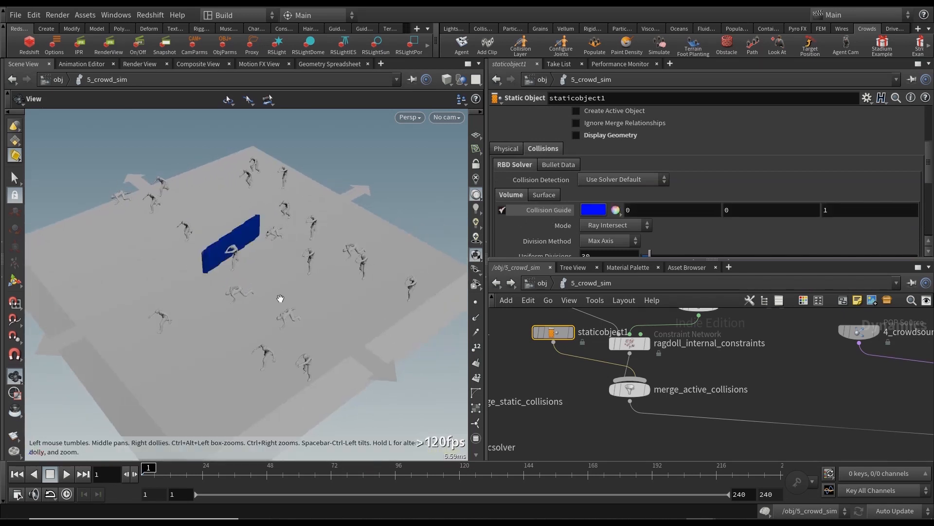
{"action": "scroll", "coordinate": [594, 240], "scroll_direction": "down", "scroll_amount": 2}
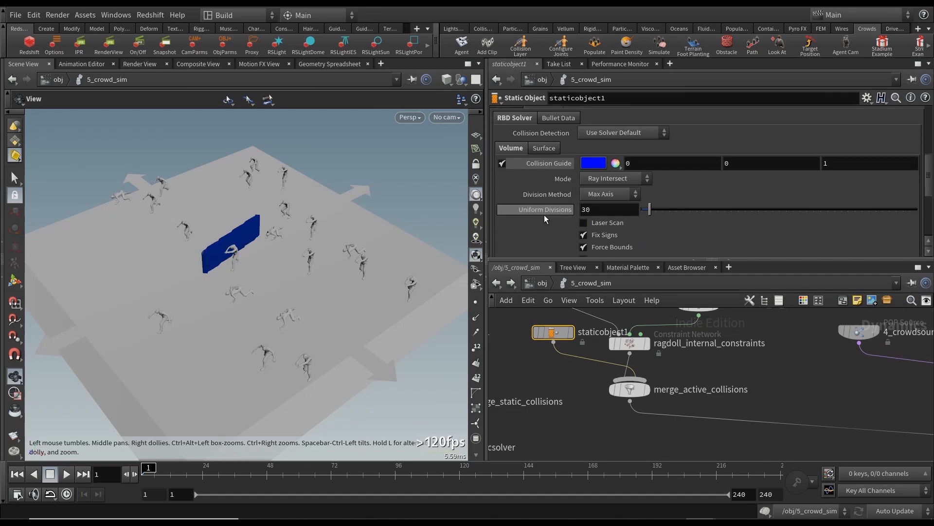
Step: Turn the static object's Collision Guide off and its Display Geometry back on
{"action": "left_click", "coordinate": [503, 164]}
{"action": "scroll", "coordinate": [571, 216], "scroll_direction": "up", "scroll_amount": 4}
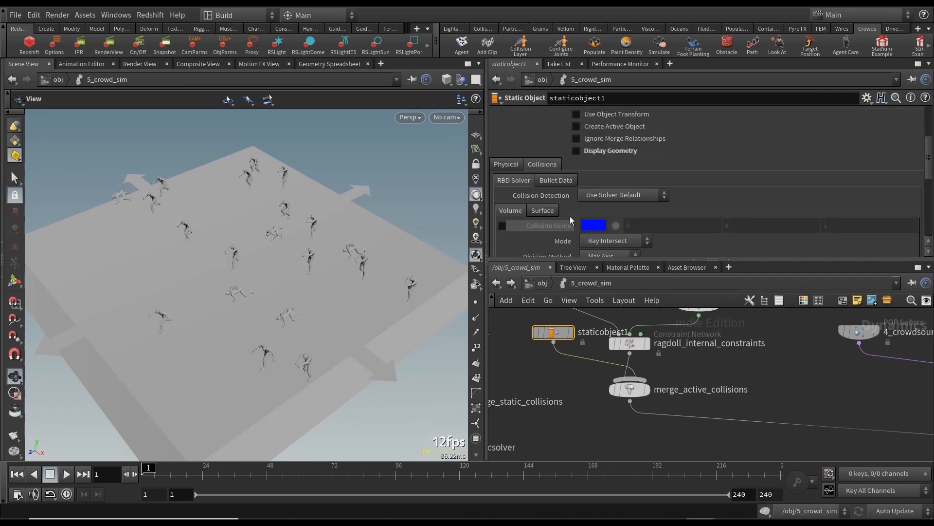
{"action": "left_click", "coordinate": [576, 182]}
{"action": "left_click_drag", "start_coordinate": [292, 272], "coordinate": [243, 301]}
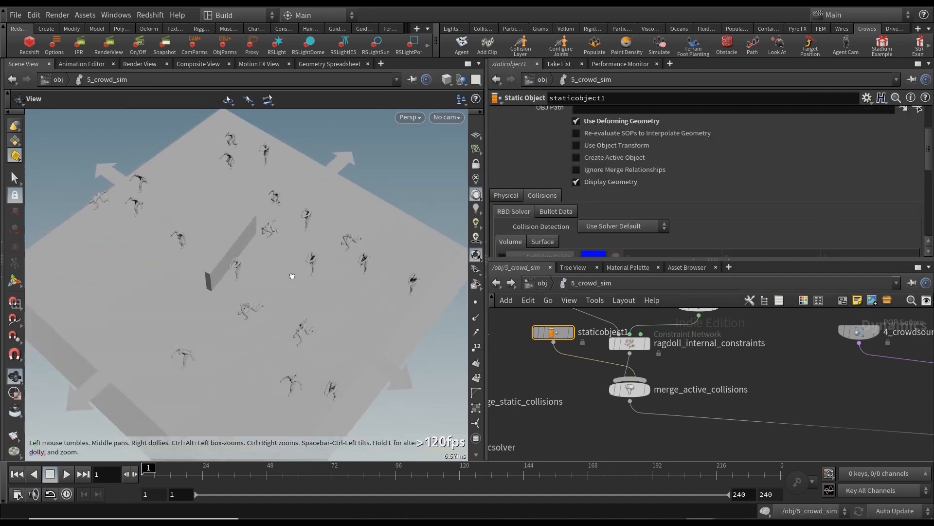
Step: Play the crowd simulation to check the wall's rotation, then return to the first frame
{"action": "scroll", "coordinate": [591, 369], "scroll_direction": "down", "scroll_amount": 1}
{"action": "scroll", "coordinate": [590, 369], "scroll_direction": "down", "scroll_amount": 3}
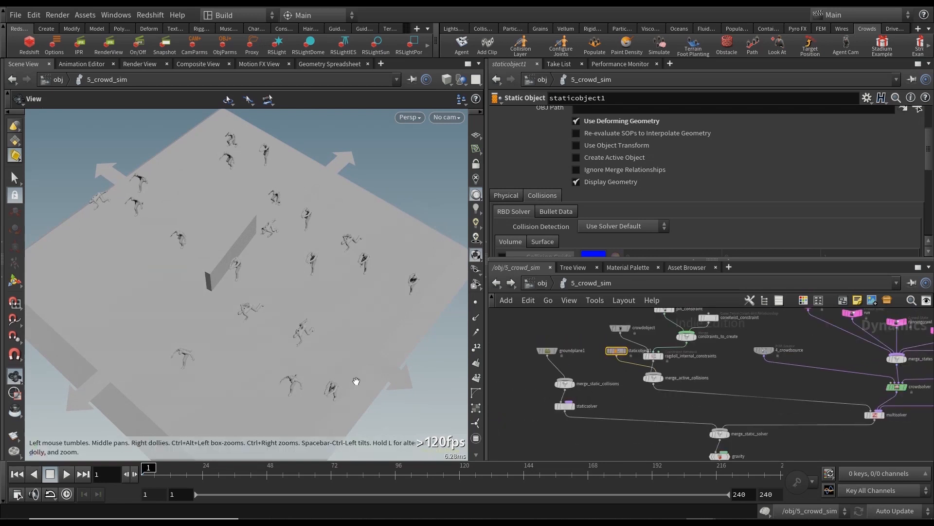
{"action": "left_click", "coordinate": [66, 474]}
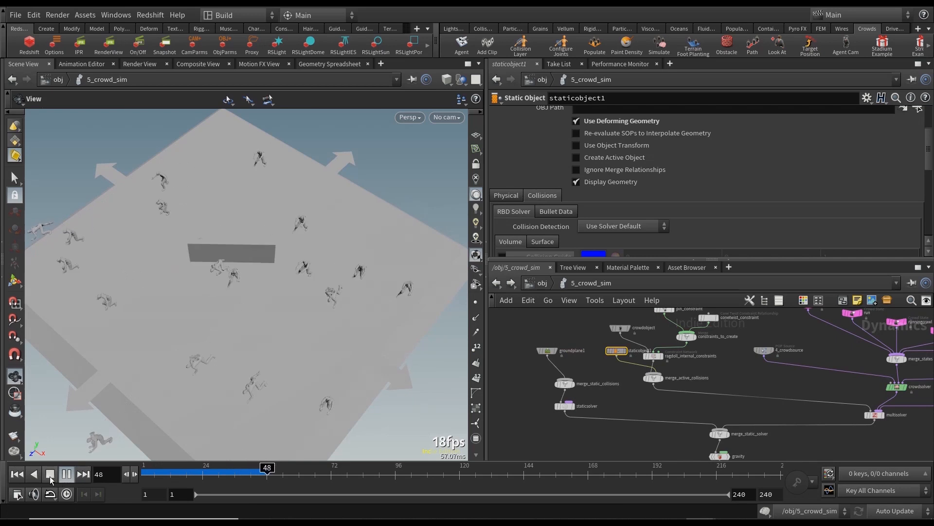
{"action": "left_click", "coordinate": [51, 473]}
{"action": "left_click", "coordinate": [18, 475]}
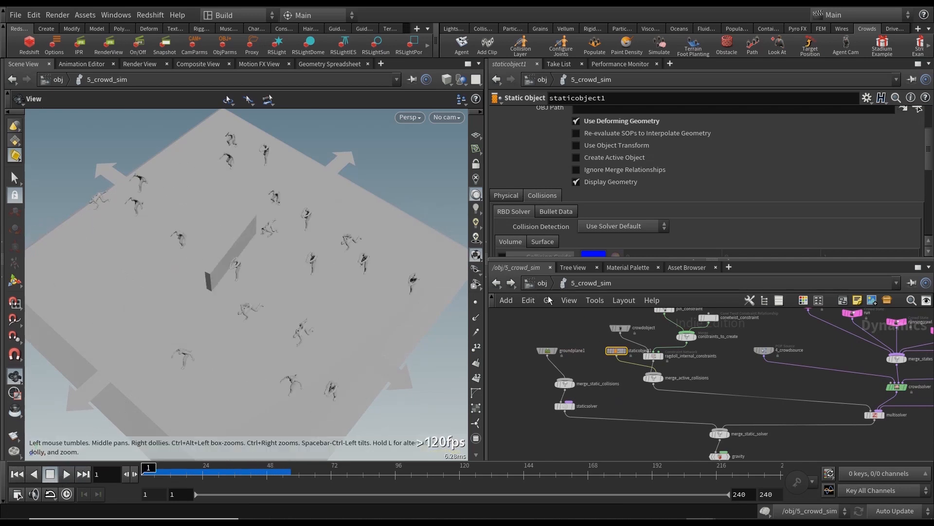
Step: In 3_collider, set the Y rotation of transform2 to $F*10
{"action": "key", "text": "u"}
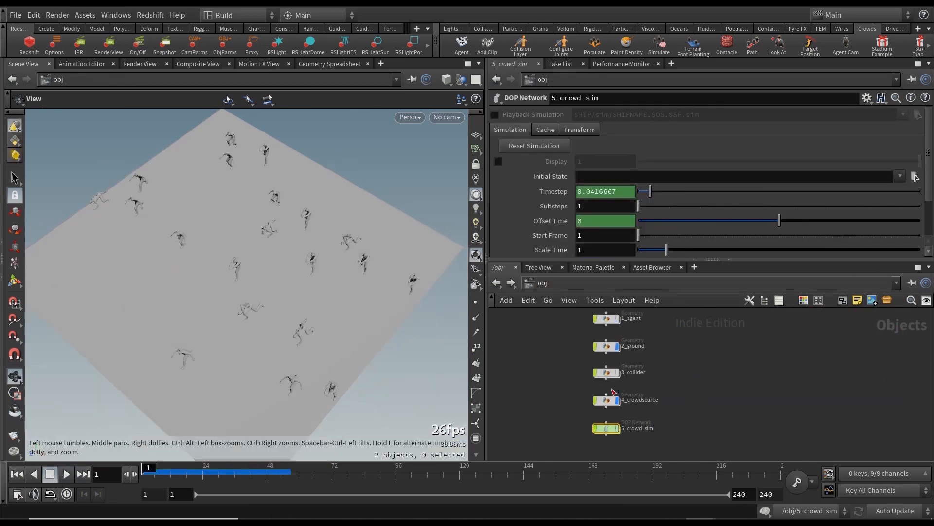
{"action": "double_click", "coordinate": [607, 373]}
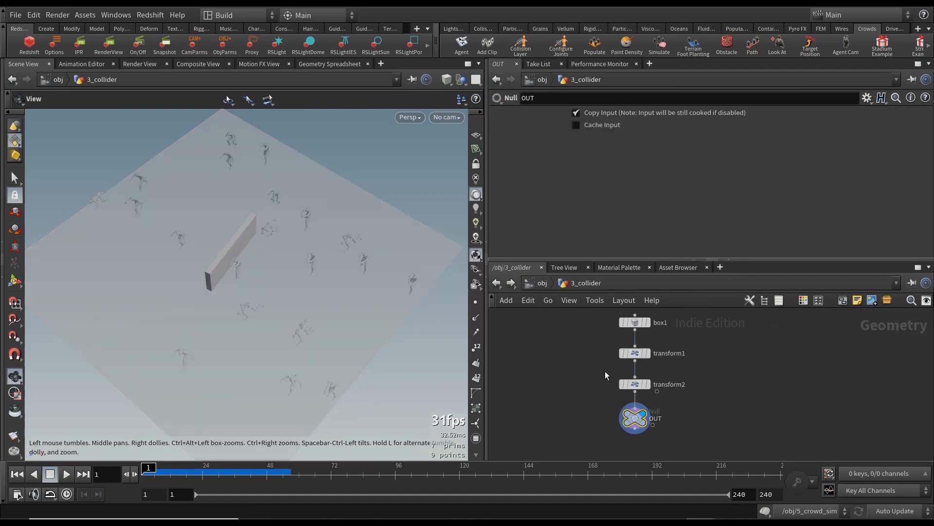
{"action": "left_click", "coordinate": [642, 384]}
{"action": "left_click", "coordinate": [733, 174]}
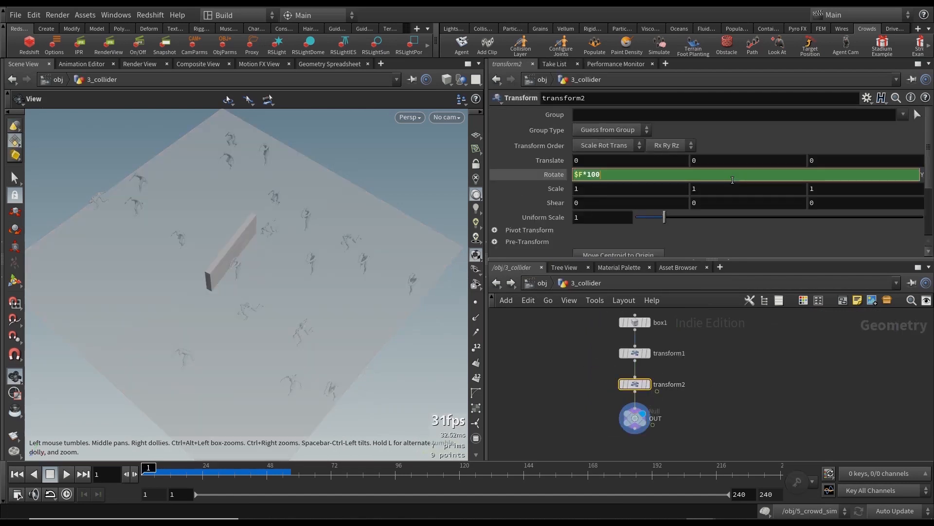
{"action": "key", "text": "Return"}
Step: Return to the 5_crowd_sim network and switch the viewport to hide other objects
{"action": "left_click", "coordinate": [542, 283]}
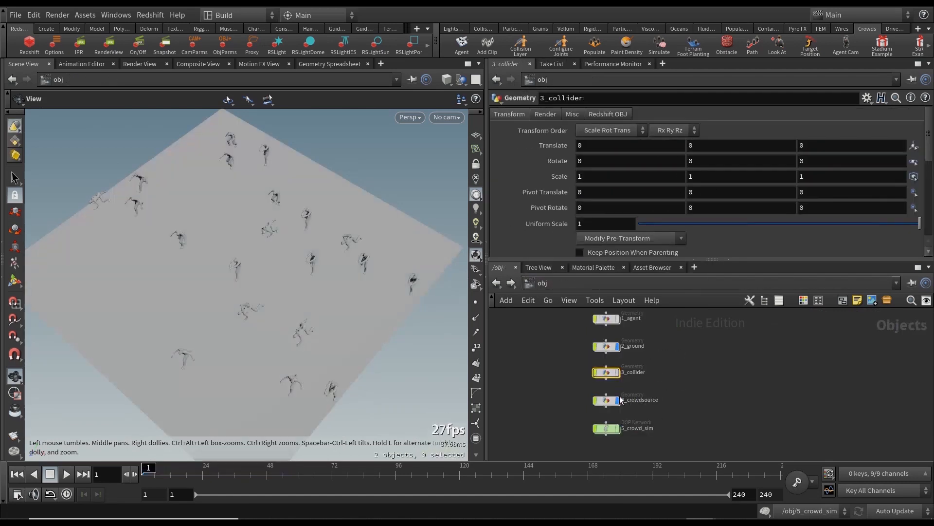
{"action": "double_click", "coordinate": [606, 428]}
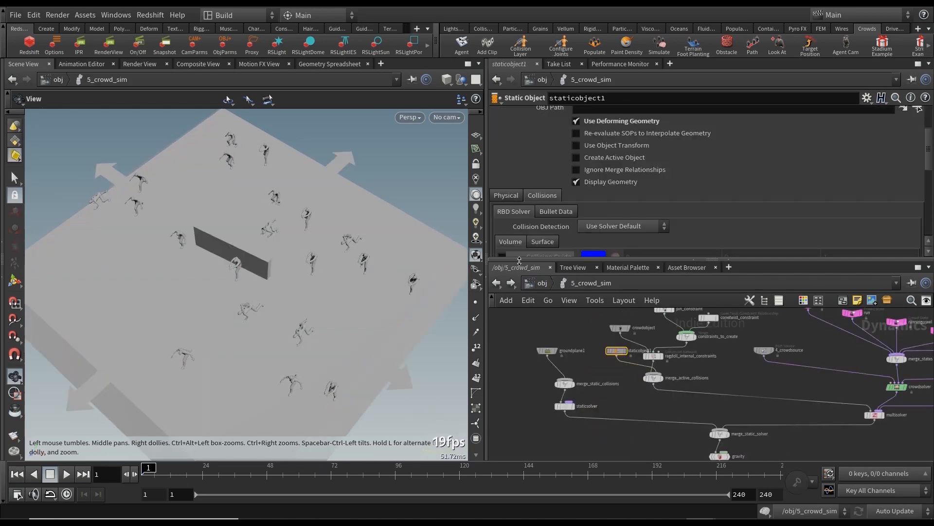
{"action": "left_click", "coordinate": [461, 79]}
{"action": "left_click", "coordinate": [466, 117]}
Step: Play the simulation to check the wall's new spin against the crowd, then rewind to frame 1
{"action": "left_click", "coordinate": [67, 477]}
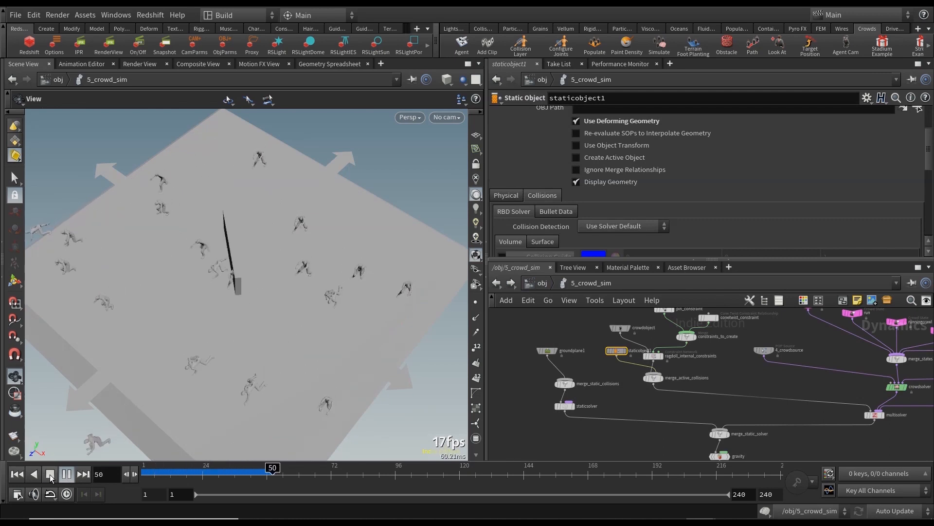
{"action": "left_click", "coordinate": [50, 473]}
{"action": "left_click", "coordinate": [17, 474]}
Step: Change the Y rotation expression of transform2 inside 3_collider to $F*40
{"action": "left_click", "coordinate": [542, 283]}
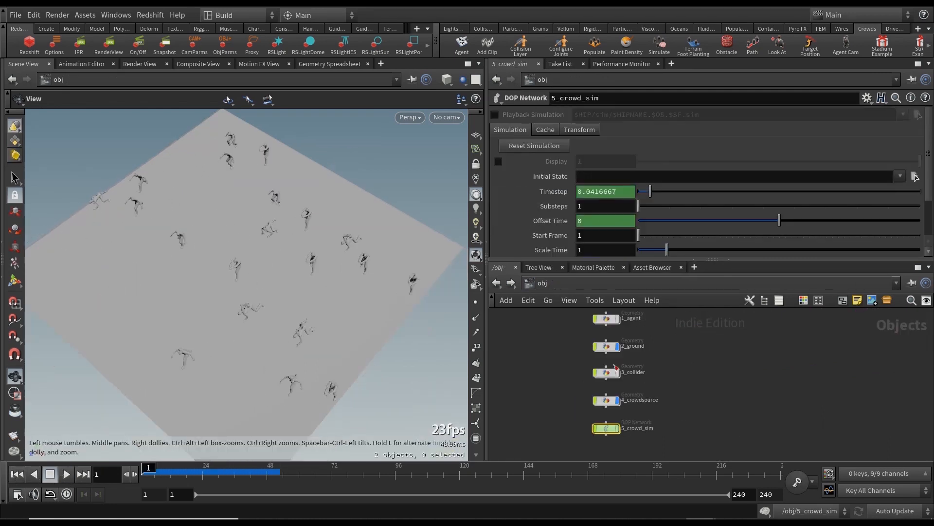
{"action": "double_click", "coordinate": [609, 372]}
{"action": "left_click", "coordinate": [635, 384]}
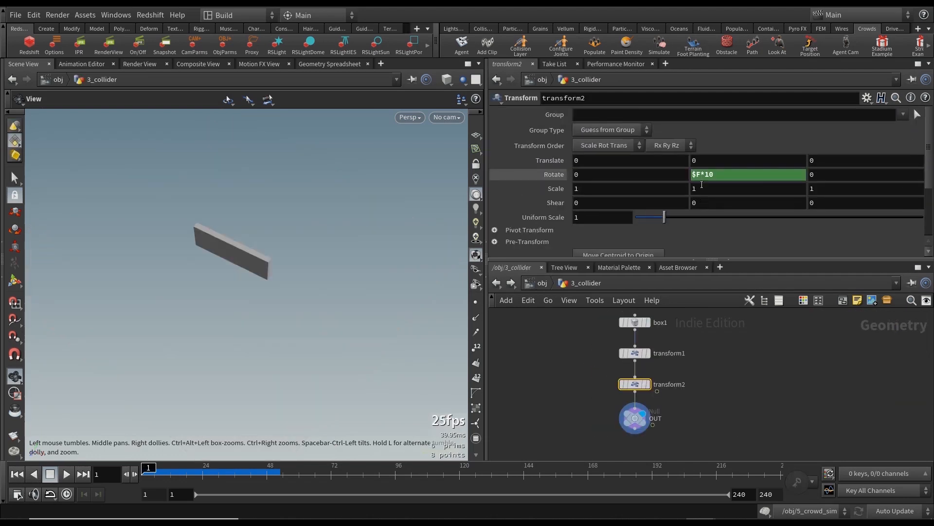
{"action": "left_click", "coordinate": [726, 174]}
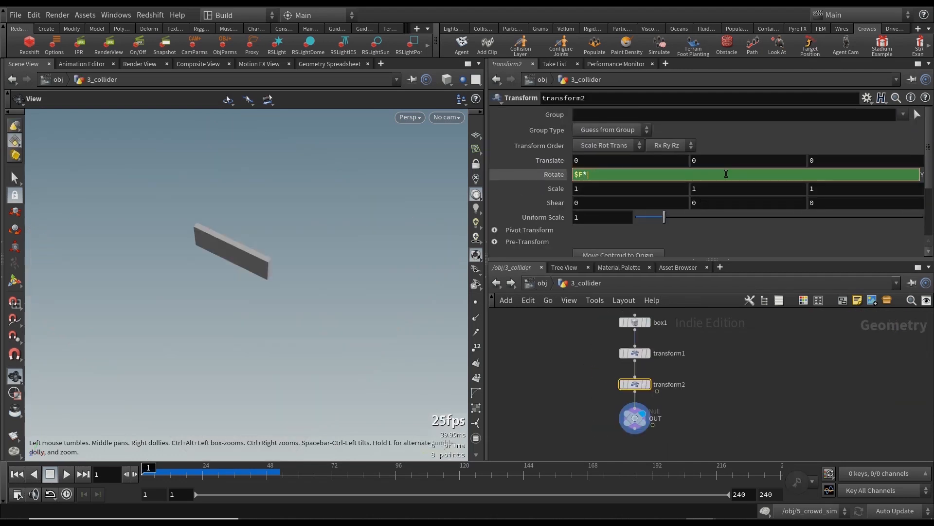
{"action": "key", "text": "Return"}
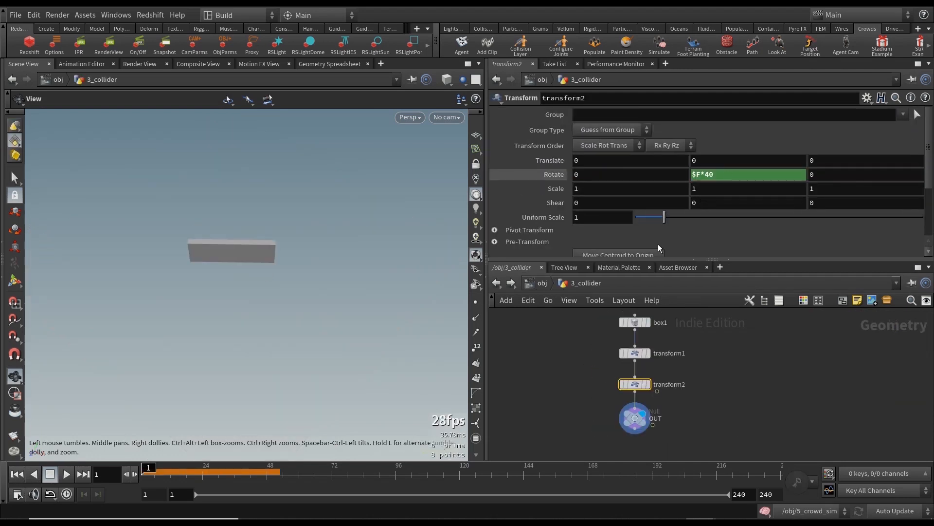
Step: Reopen 5_crowd_sim and play the simulation briefly to check the wall's changed rotation speed, then rewind to the start
{"action": "left_click", "coordinate": [543, 283]}
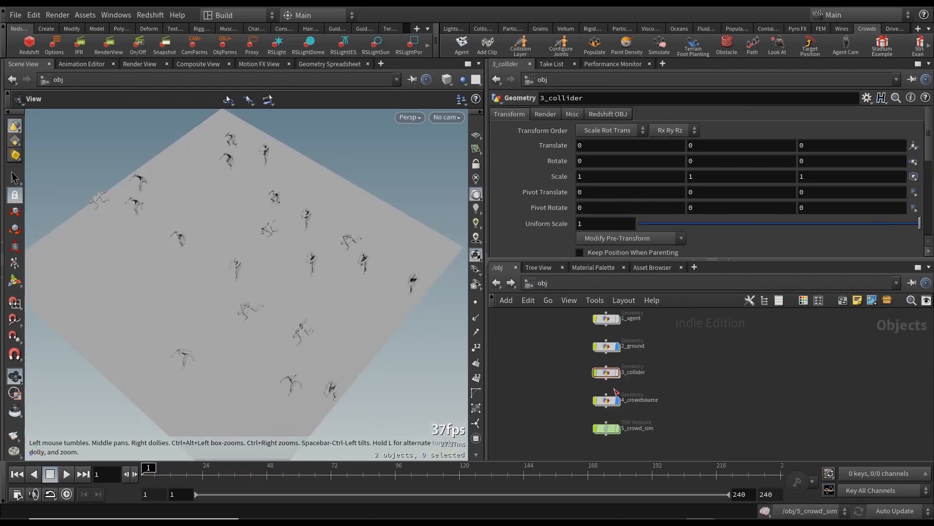
{"action": "double_click", "coordinate": [607, 428]}
{"action": "scroll", "coordinate": [334, 311], "scroll_direction": "up", "scroll_amount": 3}
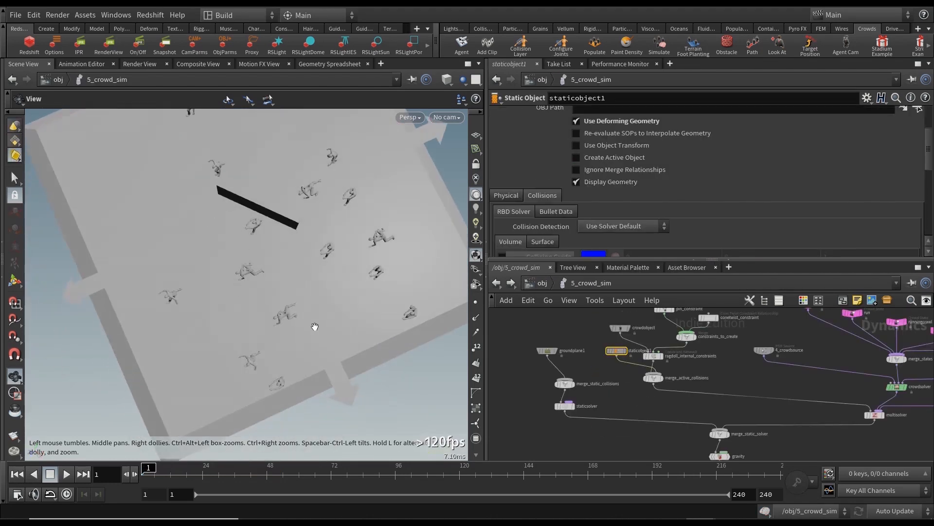
{"action": "left_click", "coordinate": [64, 475]}
{"action": "left_click", "coordinate": [64, 475]}
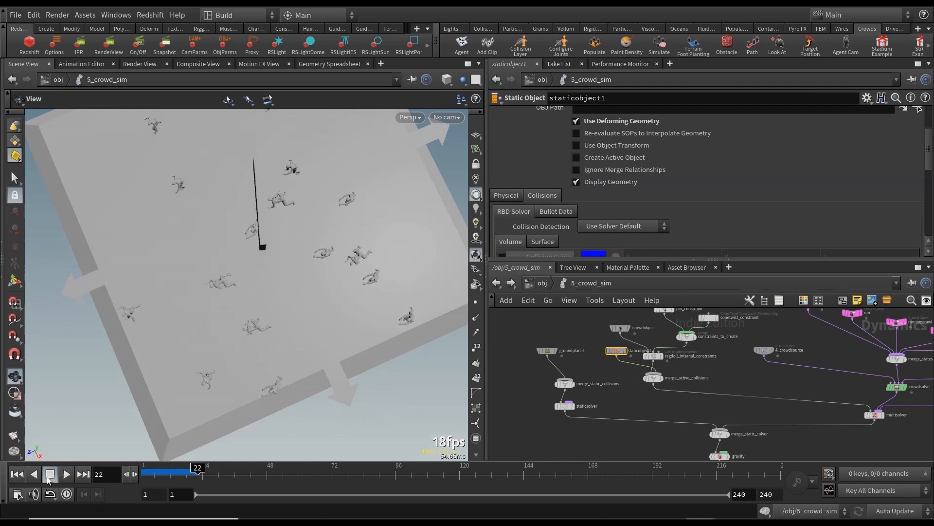
{"action": "left_click", "coordinate": [17, 473]}
{"action": "middle_click_drag", "start_coordinate": [644, 405], "coordinate": [626, 402]}
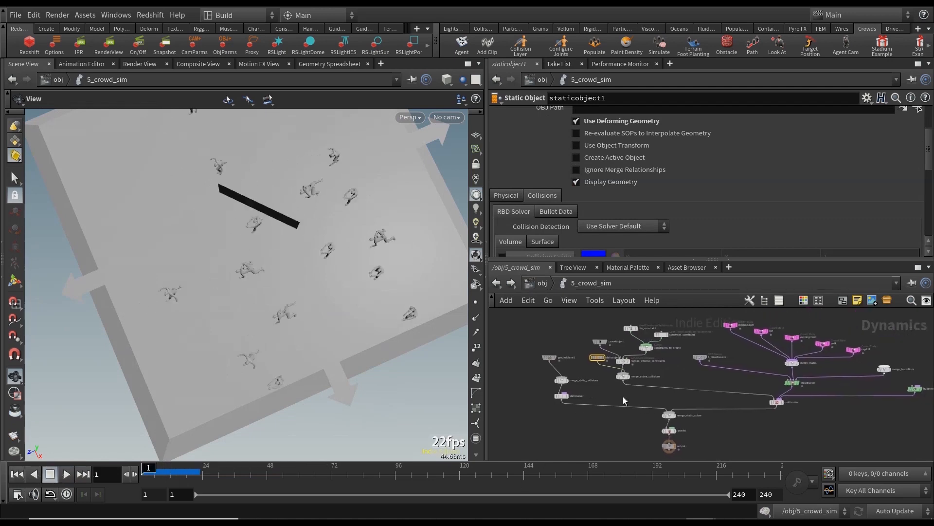
{"action": "middle_click_drag", "start_coordinate": [841, 392], "coordinate": [792, 404]}
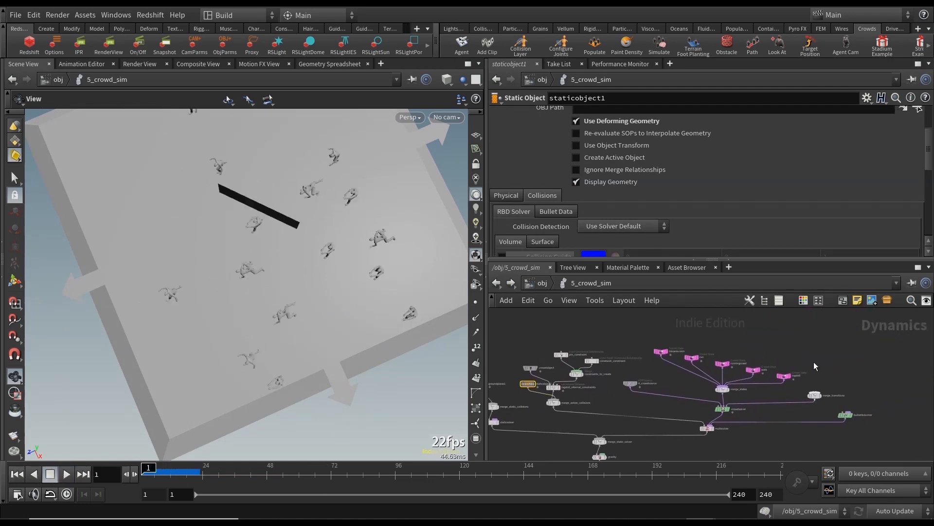
Step: Add a Crowd Trigger node above merge_transitions and connect its output to that merge
{"action": "scroll", "coordinate": [814, 362], "scroll_direction": "up", "scroll_amount": 3}
{"action": "key", "text": "Tab"}
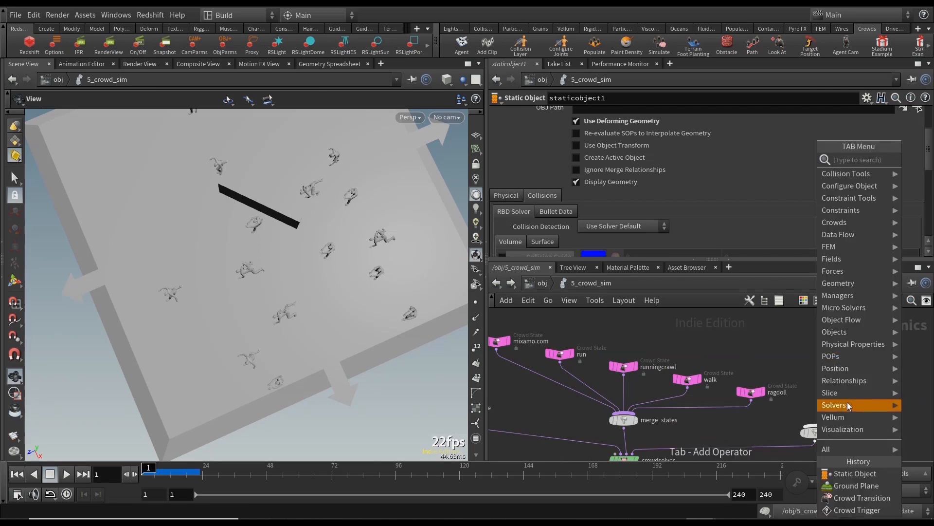
{"action": "mouse_move", "coordinate": [855, 219]}
{"action": "left_click", "coordinate": [806, 272]}
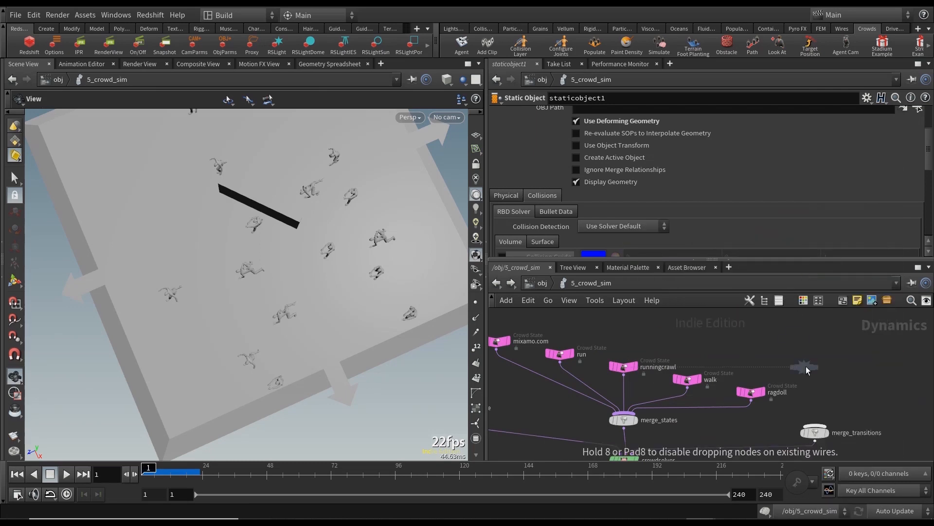
{"action": "left_click", "coordinate": [808, 354]}
{"action": "left_click", "coordinate": [807, 364]}
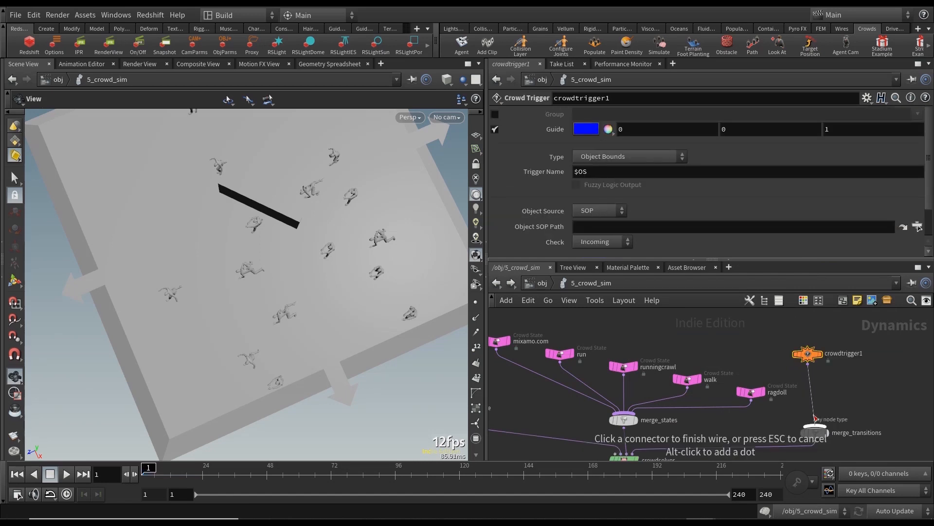
{"action": "left_click", "coordinate": [815, 427]}
{"action": "left_click_drag", "start_coordinate": [809, 355], "coordinate": [812, 356]}
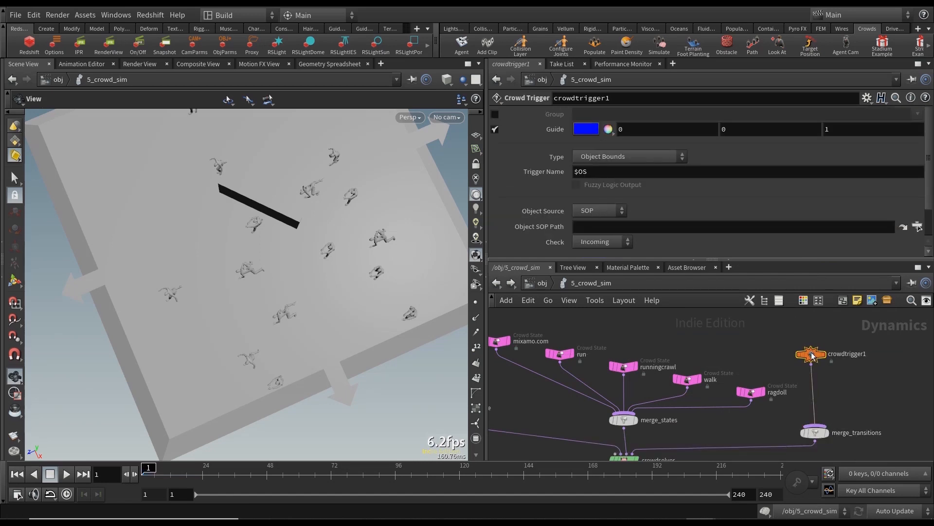
Step: Set the crowd trigger's type to RBD Impact Data with staticobject1 as the DOP impact object
{"action": "left_click", "coordinate": [612, 156]}
{"action": "left_click", "coordinate": [616, 328]}
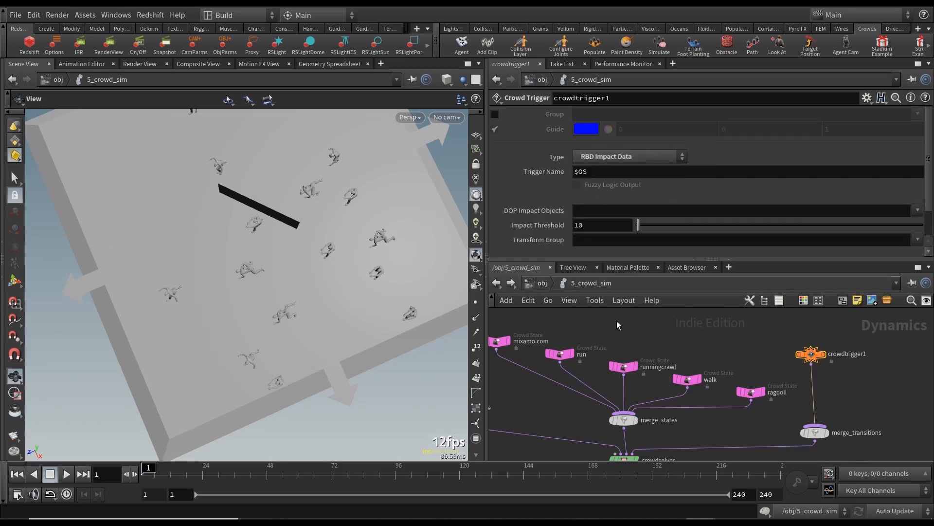
{"action": "scroll", "coordinate": [771, 200], "scroll_direction": "down", "scroll_amount": 1}
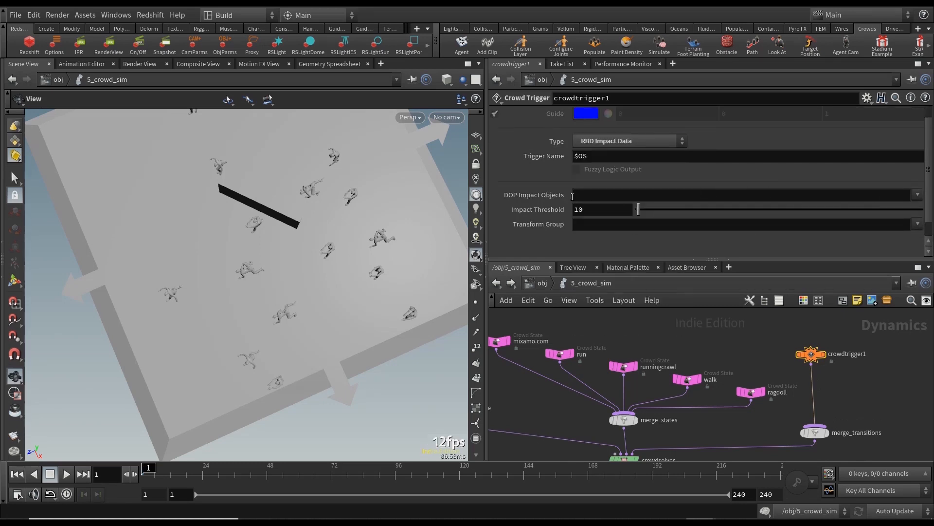
{"action": "left_click", "coordinate": [917, 194]}
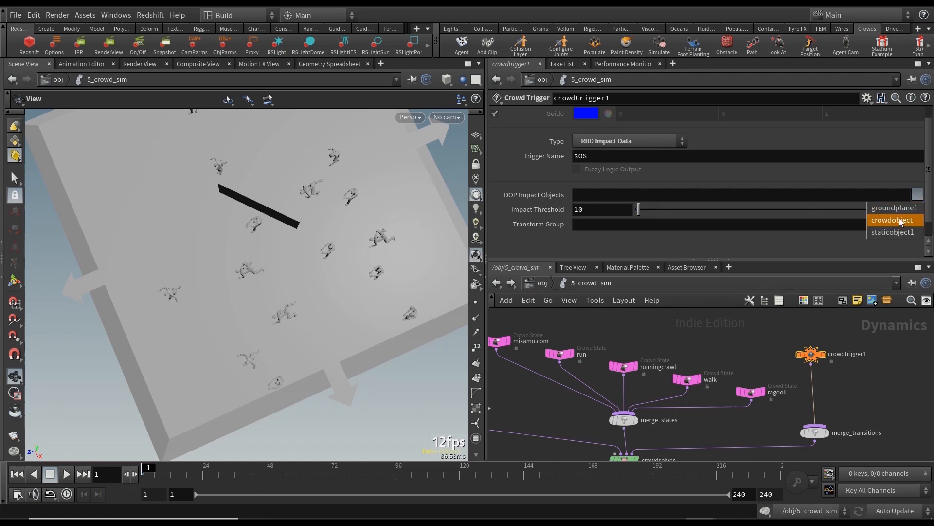
{"action": "left_click", "coordinate": [899, 233]}
{"action": "scroll", "coordinate": [855, 226], "scroll_direction": "up", "scroll_amount": 1}
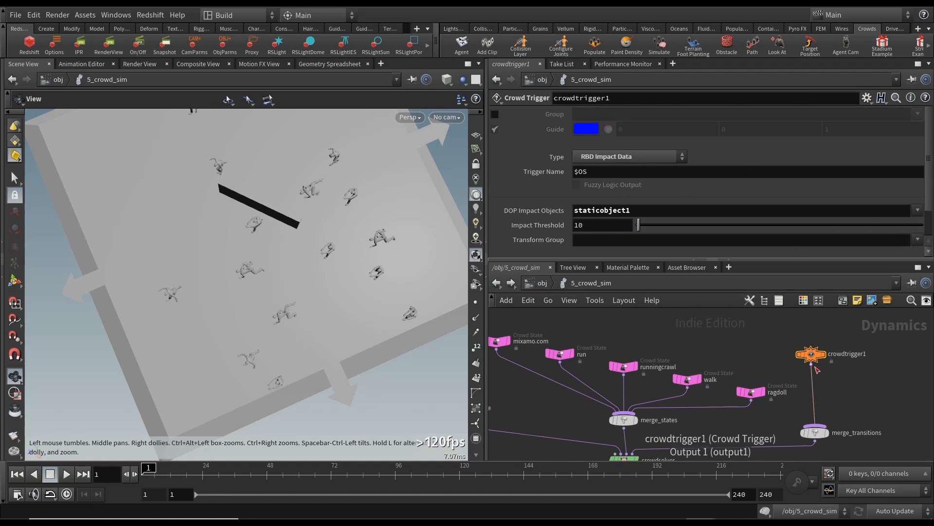
Step: Insert a Crowd Transition between crowdtrigger1 and merge_transitions and set its output state to ragdoll
{"action": "key", "text": "Tab"}
{"action": "type", "text": "cr"}
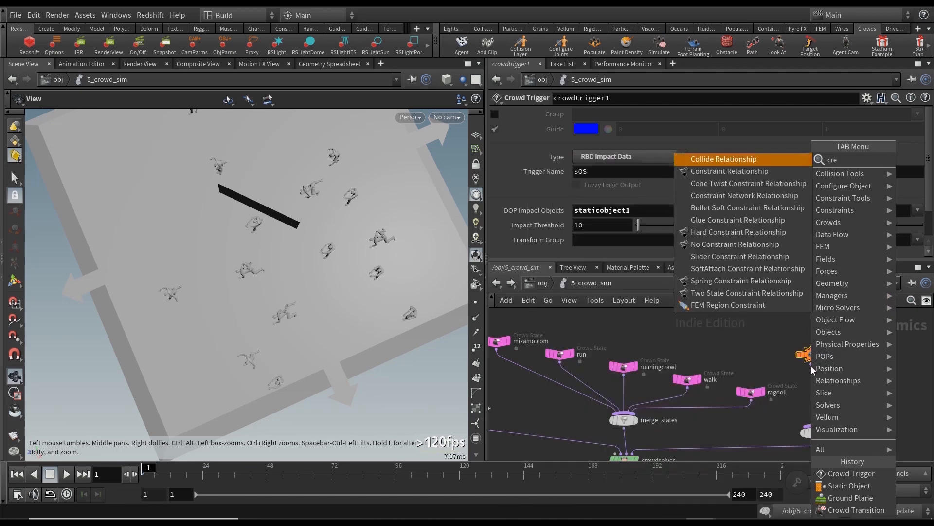
{"action": "type", "text": "owd tr"}
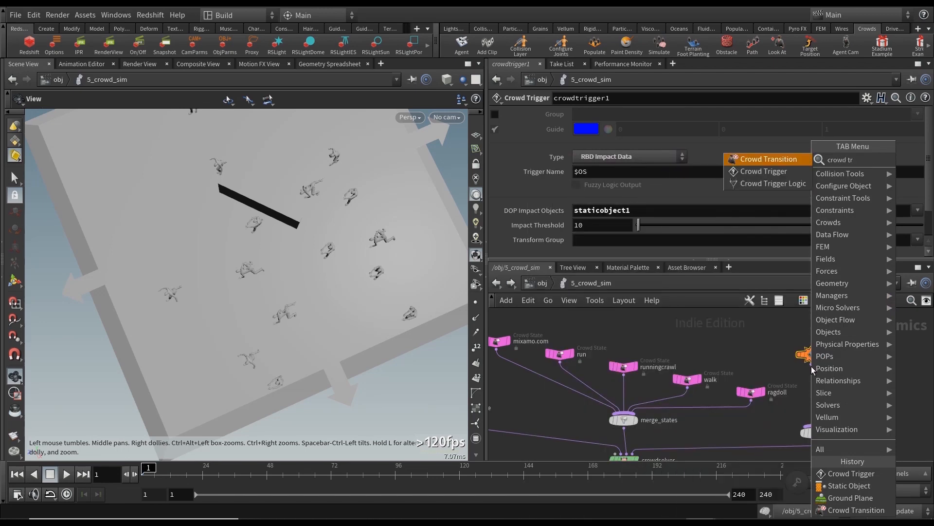
{"action": "key", "text": "Return"}
{"action": "left_click", "coordinate": [811, 370]}
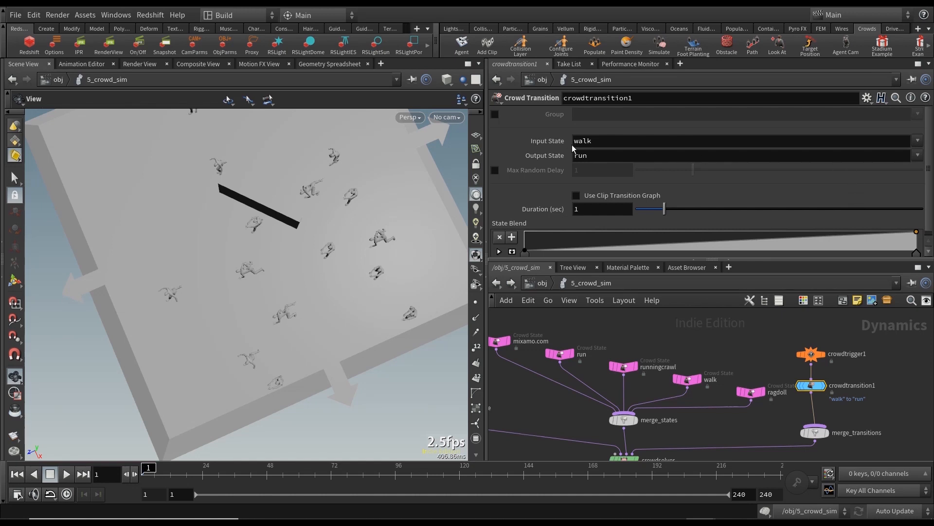
{"action": "left_click", "coordinate": [917, 155]}
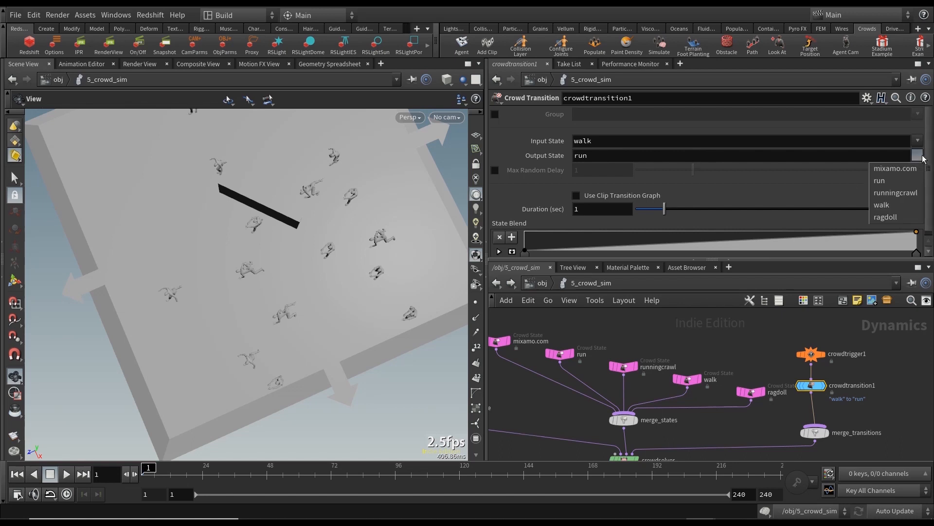
{"action": "left_click", "coordinate": [895, 219]}
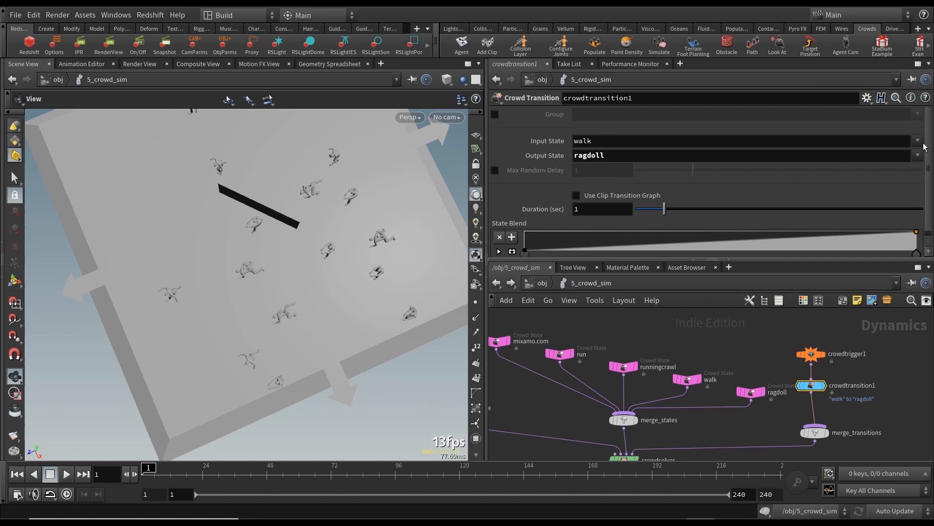
Step: Try run as the crowd transition's input state and return it to walk
{"action": "left_click", "coordinate": [594, 139]}
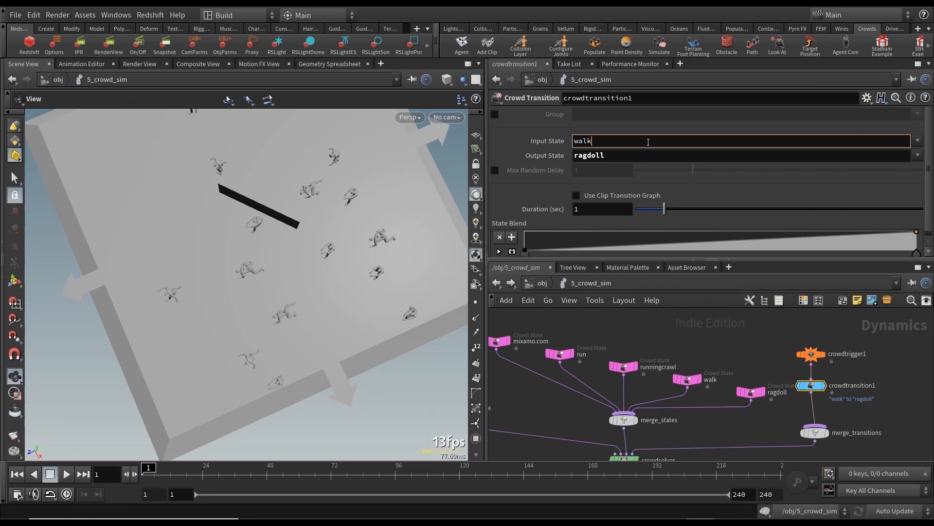
{"action": "left_click_drag", "start_coordinate": [599, 141], "coordinate": [553, 142]}
{"action": "left_click_drag", "start_coordinate": [611, 141], "coordinate": [563, 141]}
{"action": "left_click", "coordinate": [918, 140]}
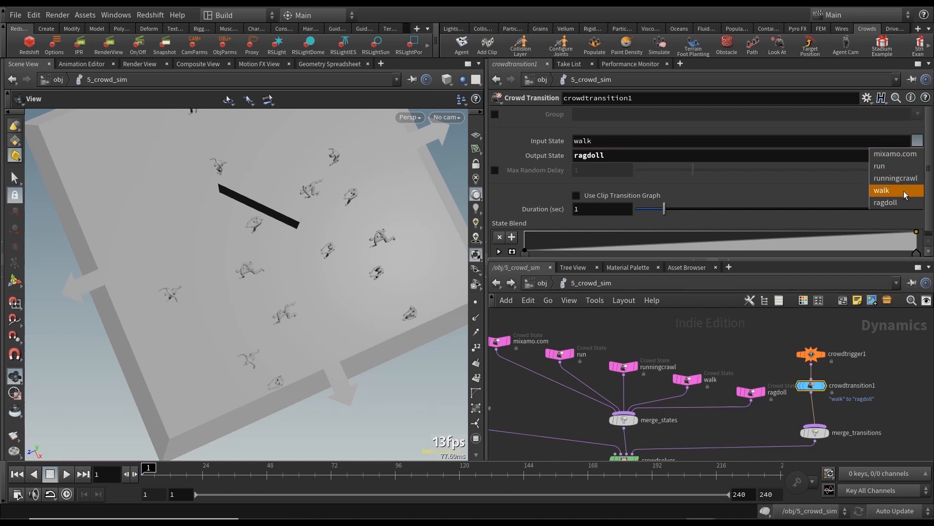
{"action": "left_click", "coordinate": [905, 195]}
{"action": "left_click", "coordinate": [918, 141]}
{"action": "left_click", "coordinate": [910, 167]}
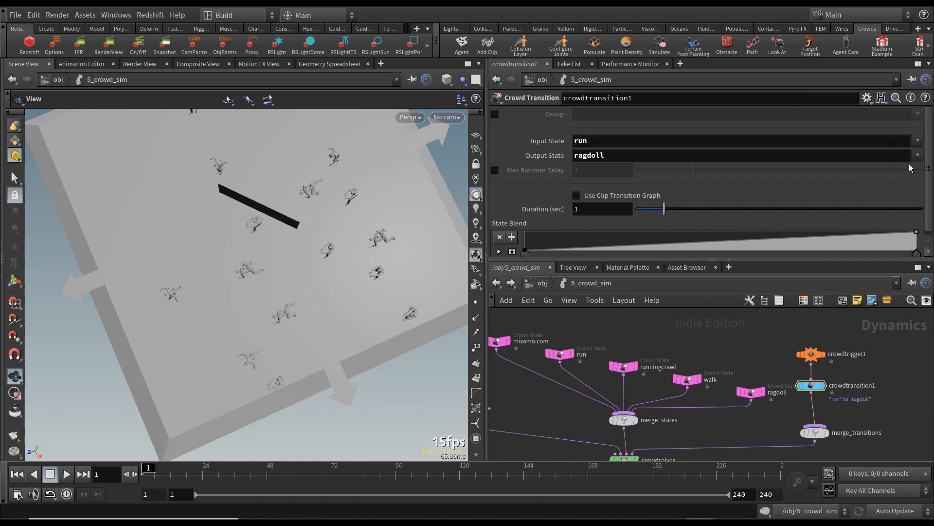
{"action": "left_click", "coordinate": [918, 141]}
{"action": "left_click", "coordinate": [896, 178]}
Step: Play the simulation briefly to check the walk-to-ragdoll transition against the spinning wall, and rewind to frame 1
{"action": "scroll", "coordinate": [810, 384], "scroll_direction": "down", "scroll_amount": 5}
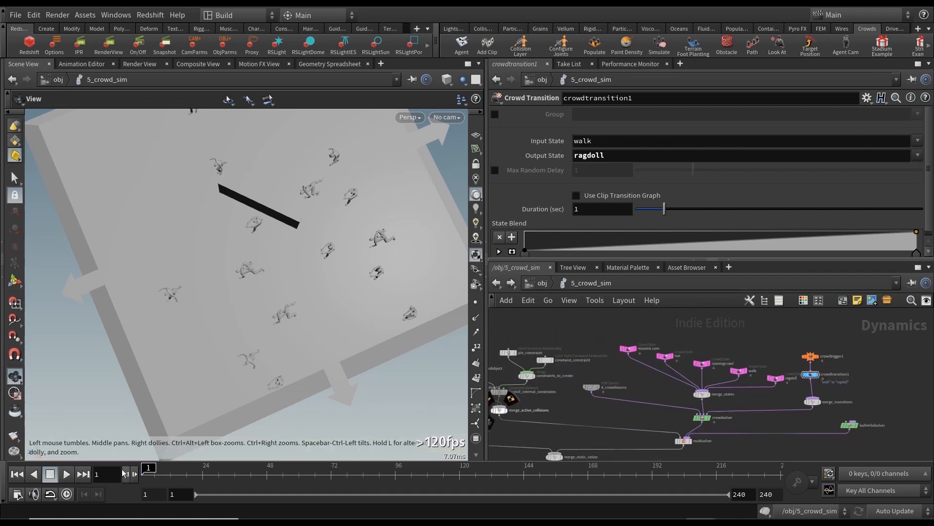
{"action": "left_click", "coordinate": [67, 473]}
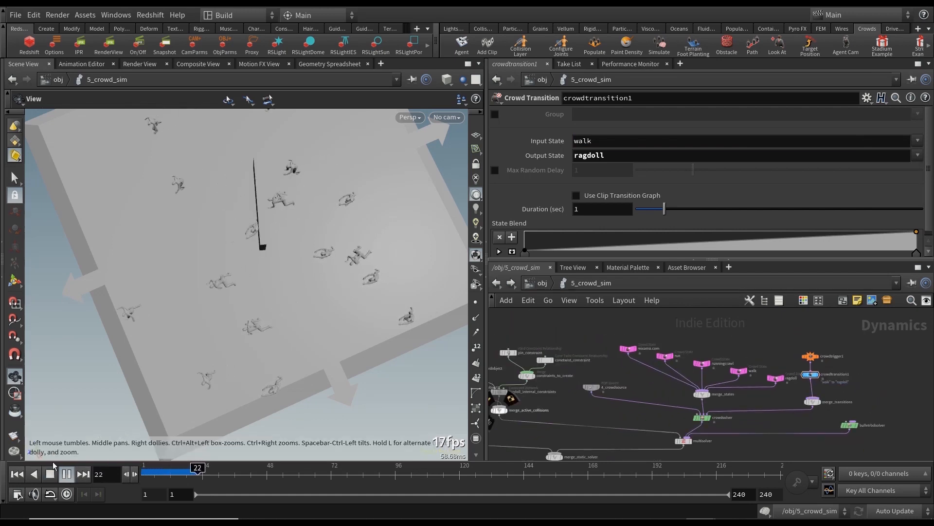
{"action": "left_click", "coordinate": [17, 474]}
Step: Select the walk crowd state node and bring up its RBD Ragdoll setting
{"action": "scroll", "coordinate": [726, 351], "scroll_direction": "up", "scroll_amount": 2}
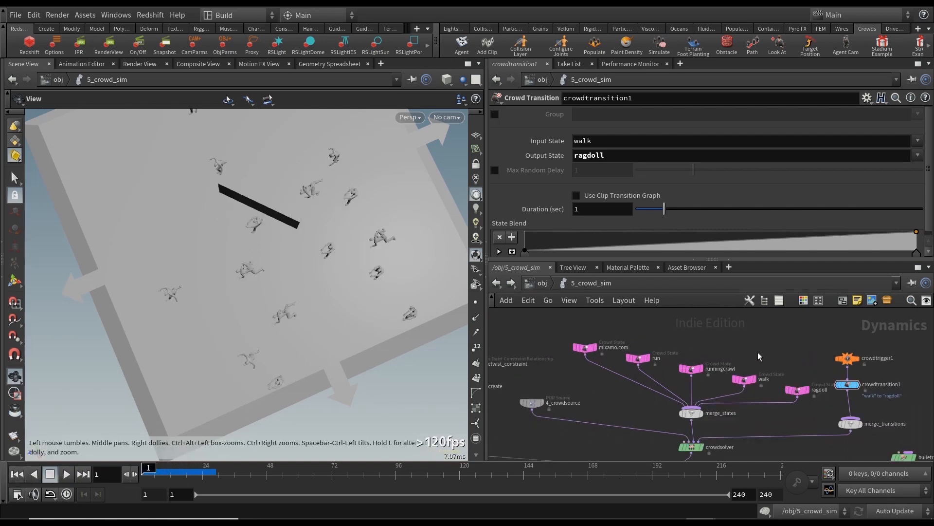
{"action": "left_click", "coordinate": [744, 379]}
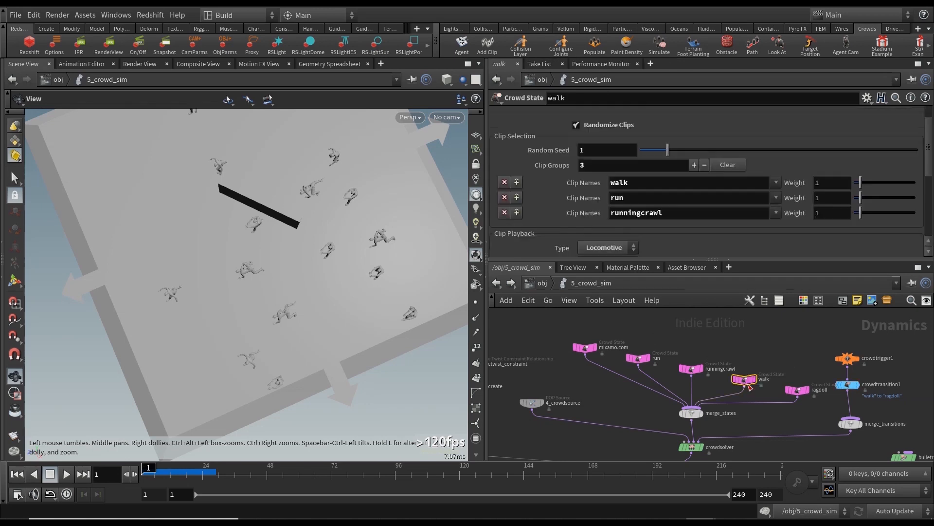
{"action": "scroll", "coordinate": [529, 196], "scroll_direction": "up", "scroll_amount": 2}
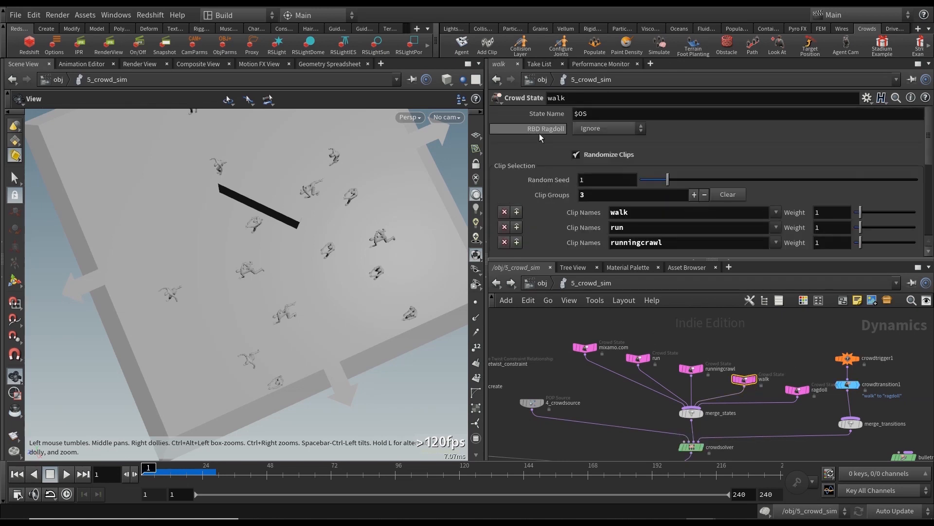
Step: Set RBD Ragdoll to Animated Static on the walk and runningcrawl crowd states
{"action": "left_click", "coordinate": [594, 129]}
{"action": "left_click", "coordinate": [603, 153]}
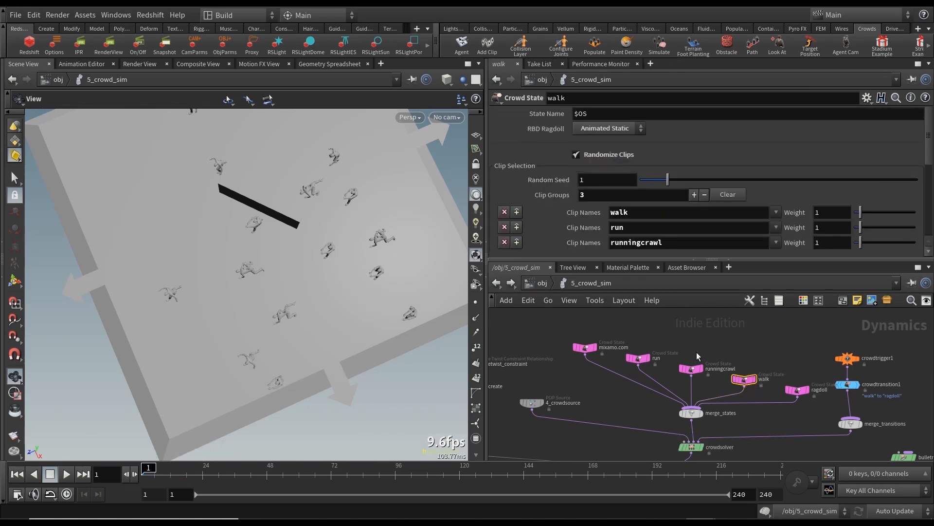
{"action": "left_click", "coordinate": [691, 369]}
{"action": "left_click", "coordinate": [594, 128]}
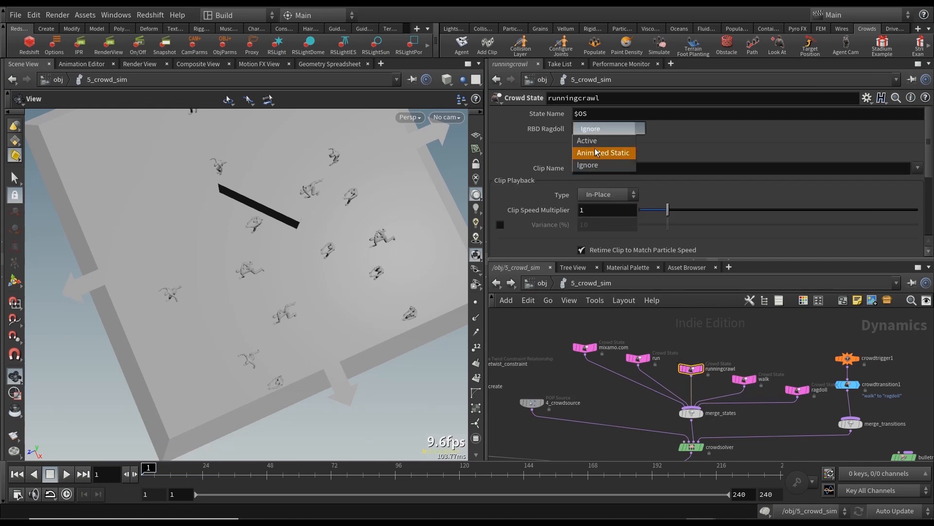
{"action": "left_click", "coordinate": [603, 148]}
Step: Set RBD Ragdoll to Animated Static on the run and mixamo.com crowd states
{"action": "left_click", "coordinate": [638, 359]}
{"action": "left_click", "coordinate": [602, 129]}
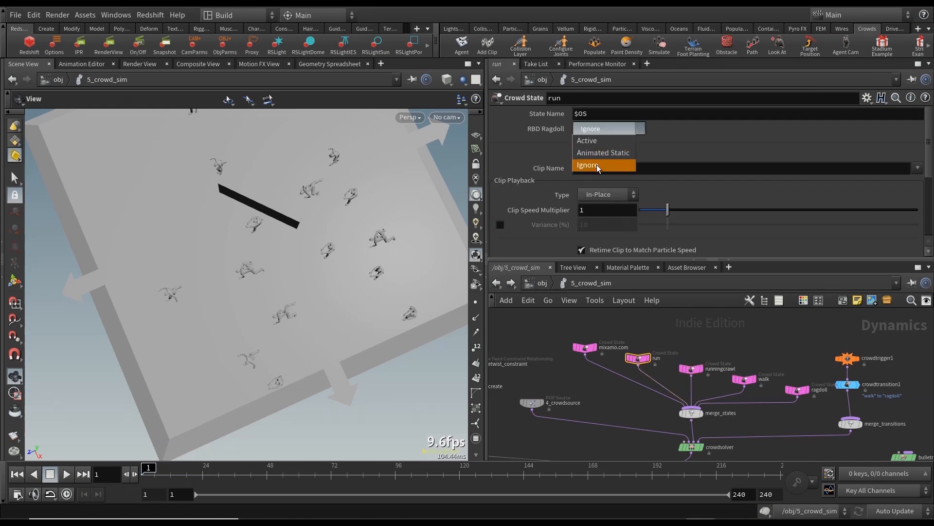
{"action": "left_click", "coordinate": [596, 164]}
{"action": "left_click", "coordinate": [585, 347]}
{"action": "left_click", "coordinate": [603, 130]}
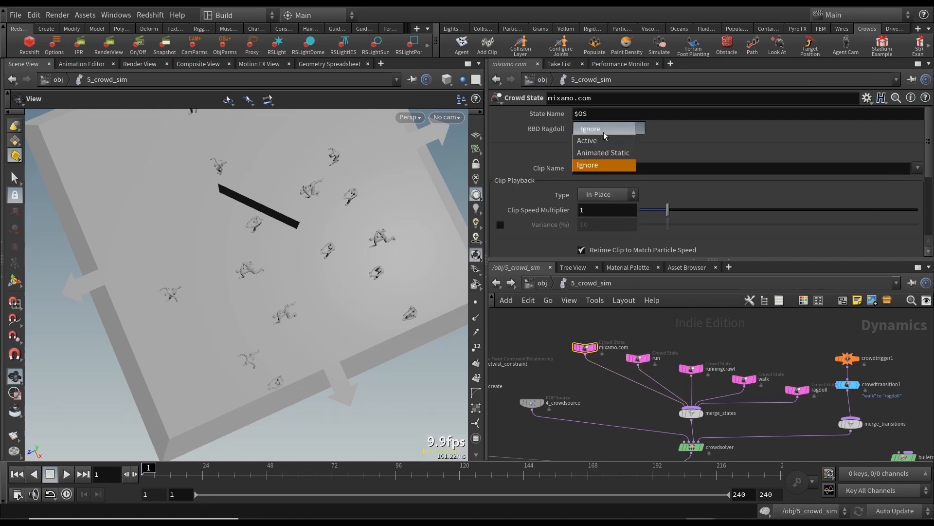
{"action": "left_click", "coordinate": [606, 152]}
Step: Check the ragdoll state's RBD Ragdoll mode and play the crowd simulation, then return to frame 1
{"action": "left_click", "coordinate": [797, 389]}
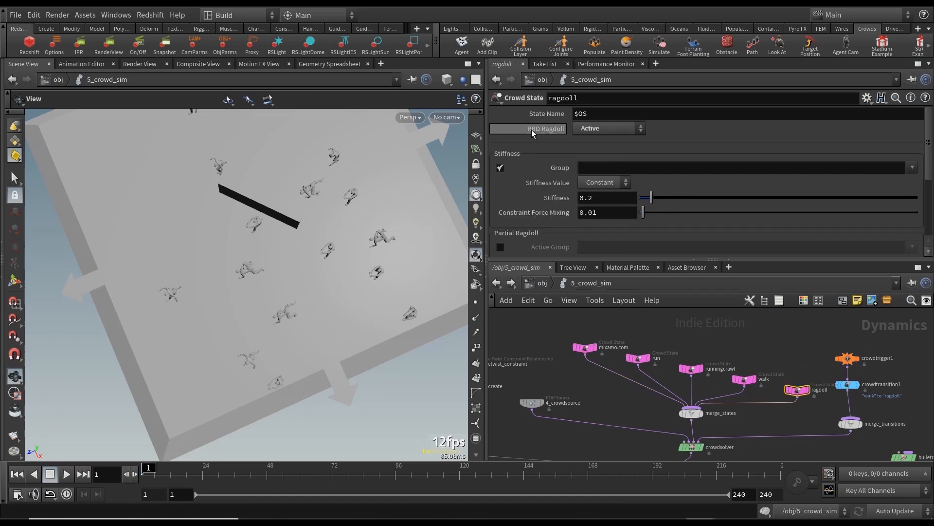
{"action": "left_click", "coordinate": [66, 474]}
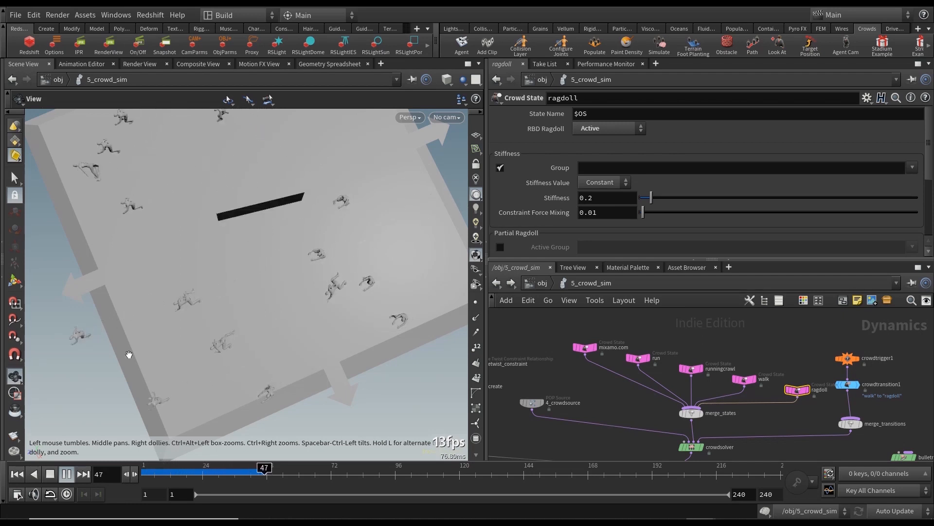
{"action": "left_click", "coordinate": [48, 473]}
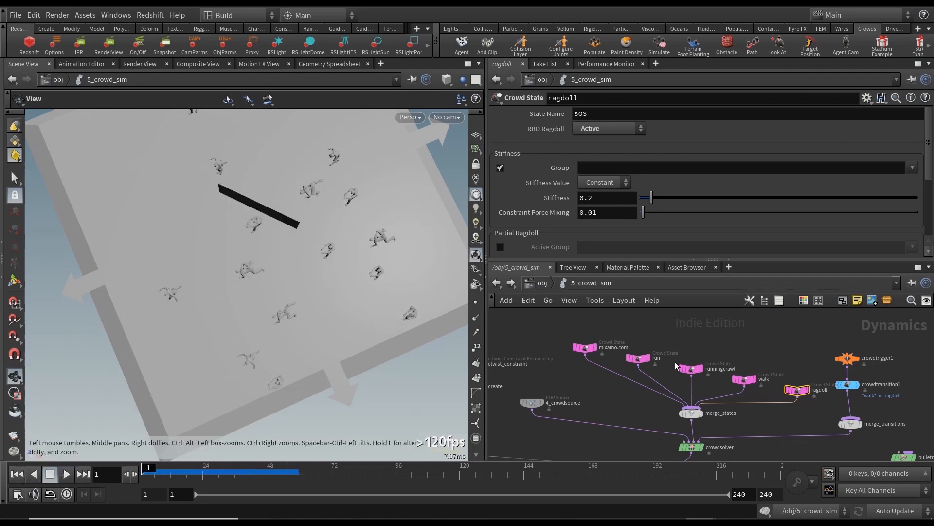
Step: Set the Substeps of the 5_crowd_sim DOP network to 2
{"action": "left_click", "coordinate": [540, 282]}
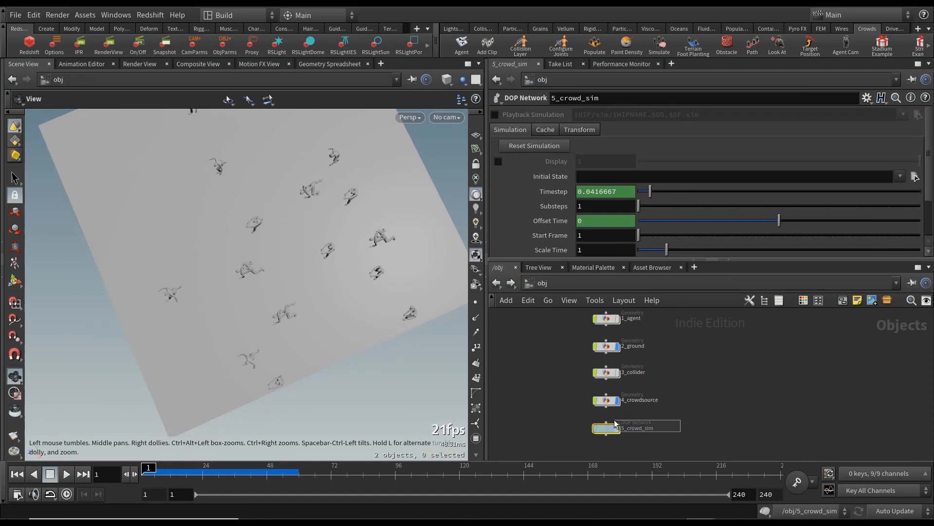
{"action": "left_click", "coordinate": [594, 203]}
{"action": "type", "text": "2"}
{"action": "key", "text": "Return"}
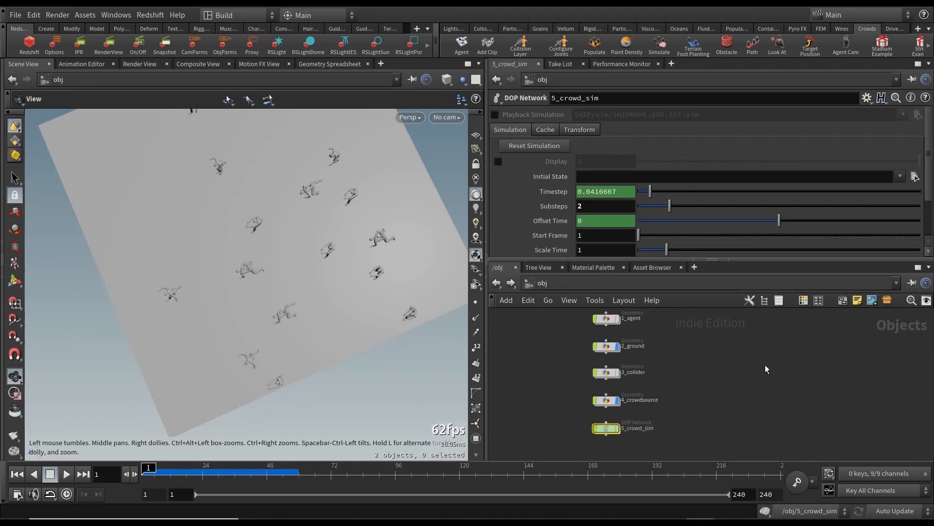
Step: Play the simulation from inside the 5_crowd_sim network, stop it and return to the first frame
{"action": "double_click", "coordinate": [606, 428]}
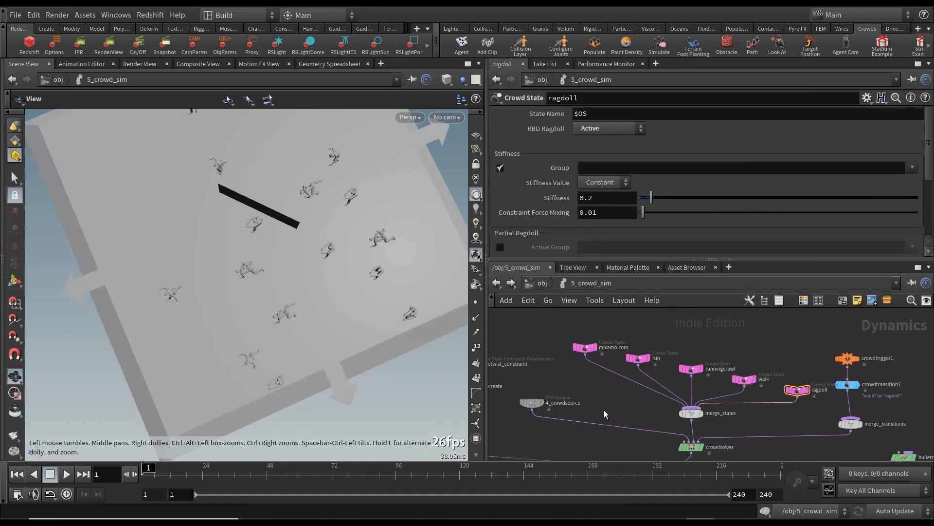
{"action": "left_click", "coordinate": [65, 474]}
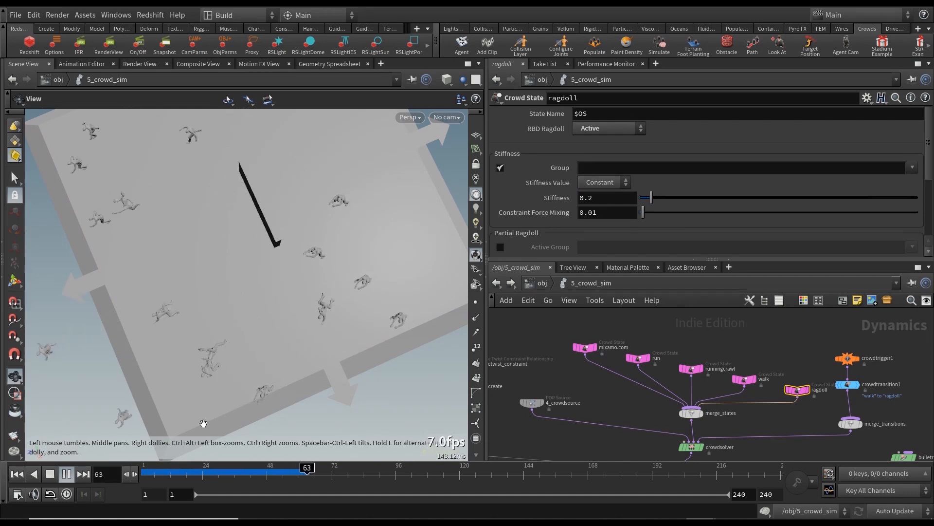
{"action": "left_click", "coordinate": [49, 475]}
{"action": "left_click", "coordinate": [17, 473]}
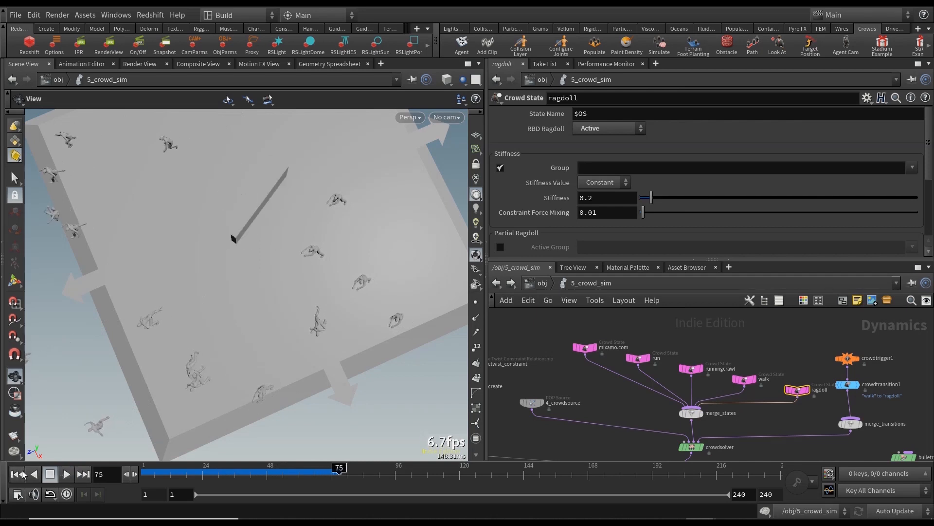
Step: Add a Target Position to the crowd for All States and move its node to the side of the merge_states and crowdsolver nodes
{"action": "scroll", "coordinate": [702, 328], "scroll_direction": "down", "scroll_amount": 3}
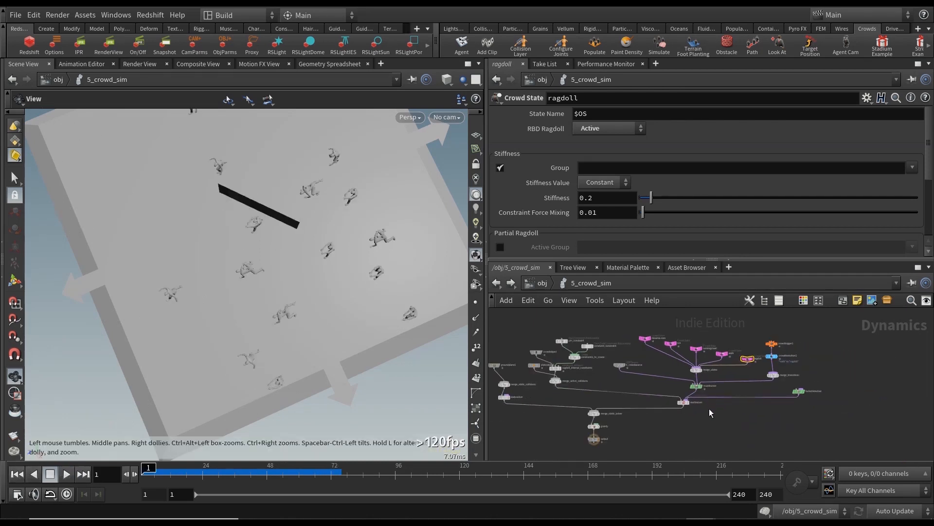
{"action": "scroll", "coordinate": [740, 389], "scroll_direction": "down", "scroll_amount": 1}
{"action": "scroll", "coordinate": [790, 379], "scroll_direction": "up", "scroll_amount": 2}
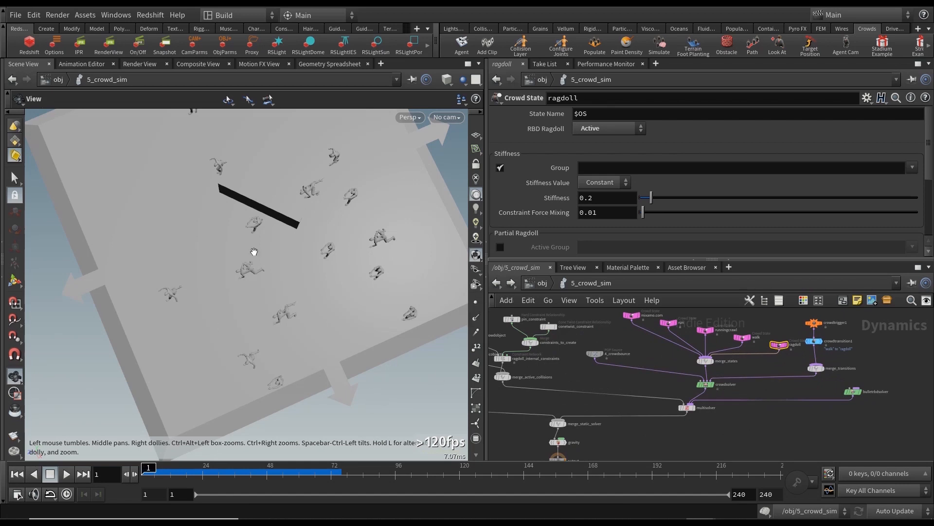
{"action": "left_click_drag", "start_coordinate": [254, 251], "coordinate": [299, 233]}
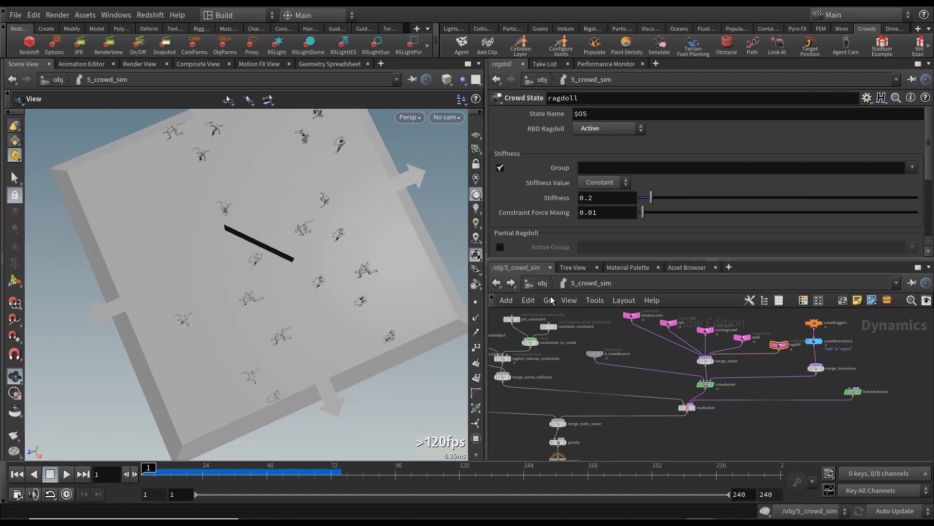
{"action": "left_click", "coordinate": [541, 283]}
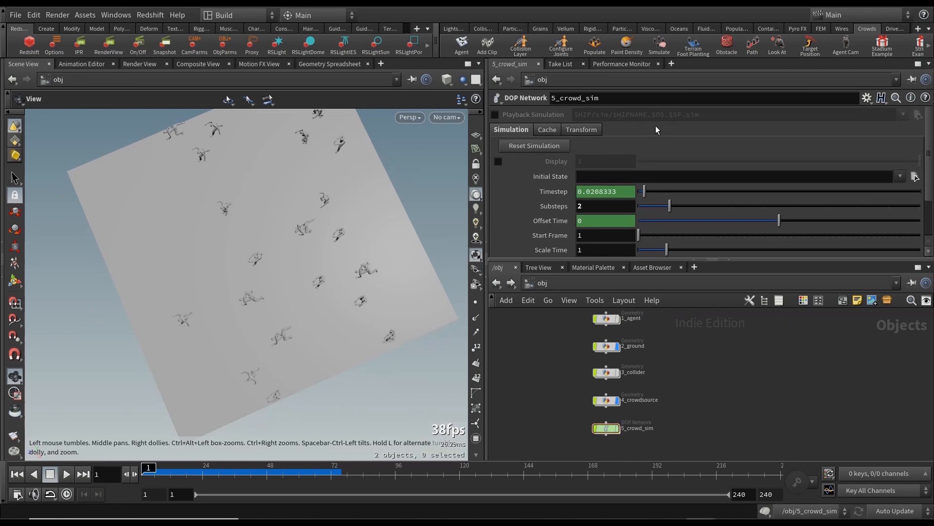
{"action": "left_click", "coordinate": [807, 51]}
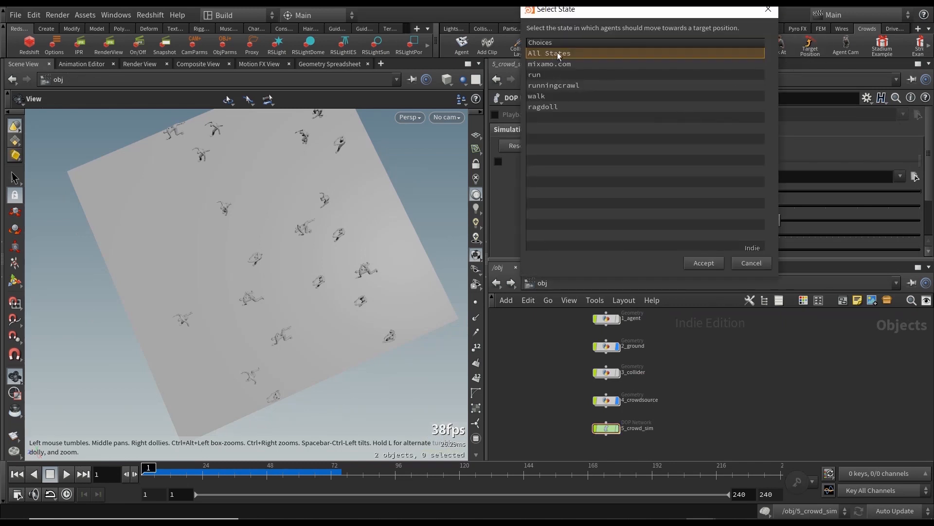
{"action": "left_click", "coordinate": [700, 265]}
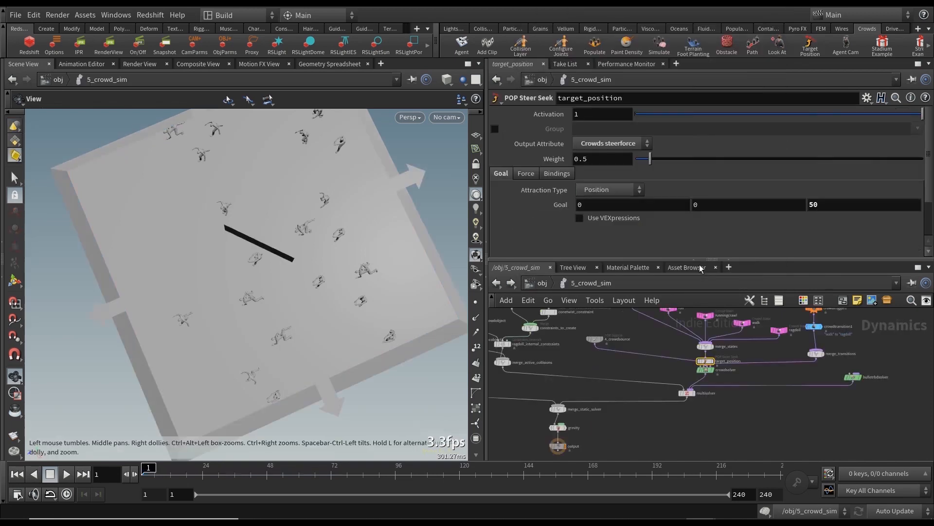
{"action": "left_click_drag", "start_coordinate": [711, 365], "coordinate": [753, 357]}
{"action": "left_click_drag", "start_coordinate": [752, 360], "coordinate": [755, 357]}
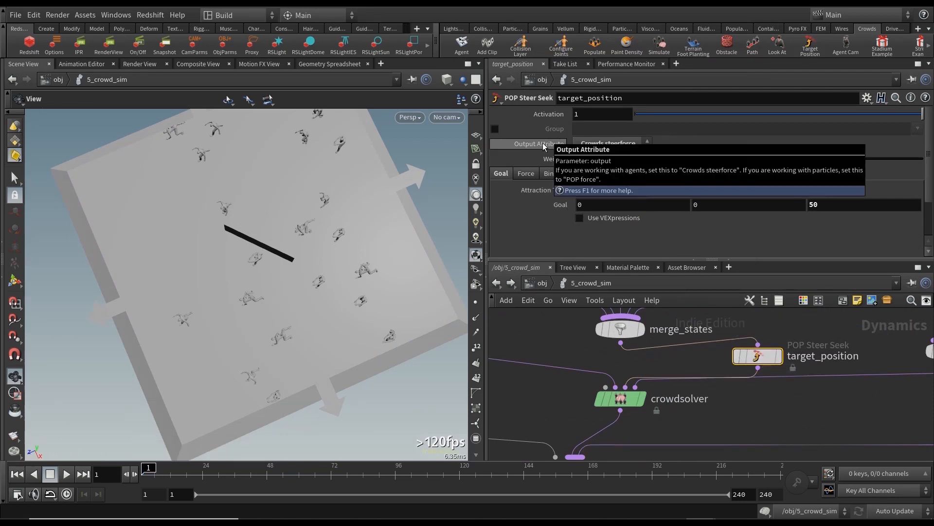
Step: Set the target_position node's Attraction Type to Surface Points with /obj/3_collider/OUT as its SOP Path
{"action": "left_click", "coordinate": [587, 191]}
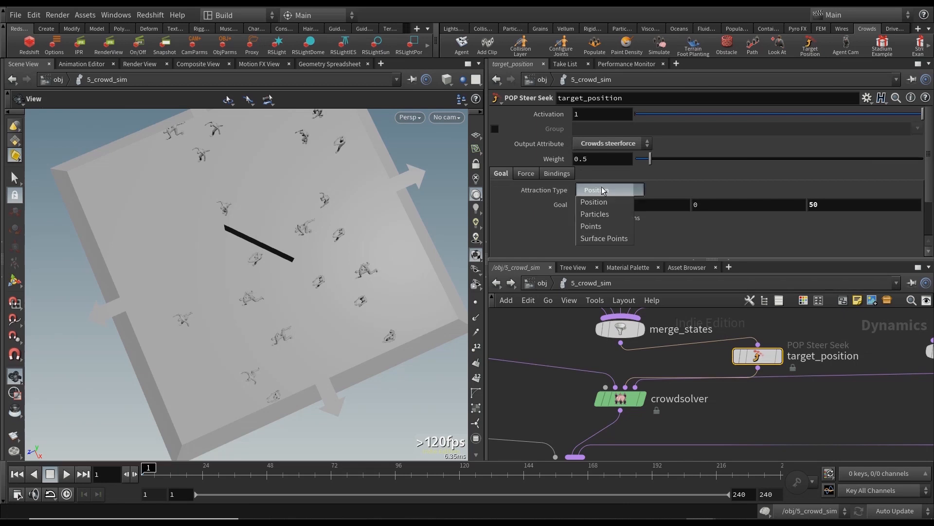
{"action": "left_click", "coordinate": [597, 238]}
{"action": "left_click", "coordinate": [650, 200]}
{"action": "left_click", "coordinate": [719, 198]}
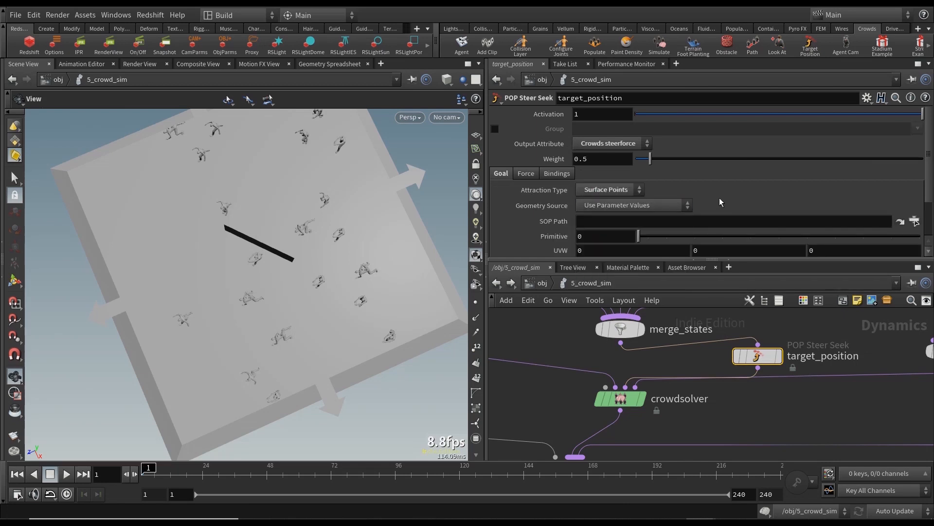
{"action": "left_click", "coordinate": [915, 221]}
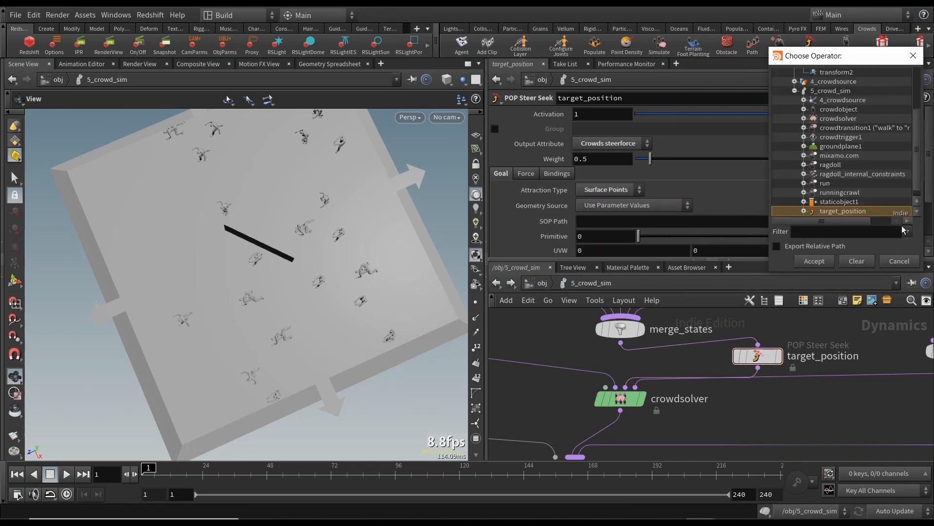
{"action": "left_click", "coordinate": [795, 91]}
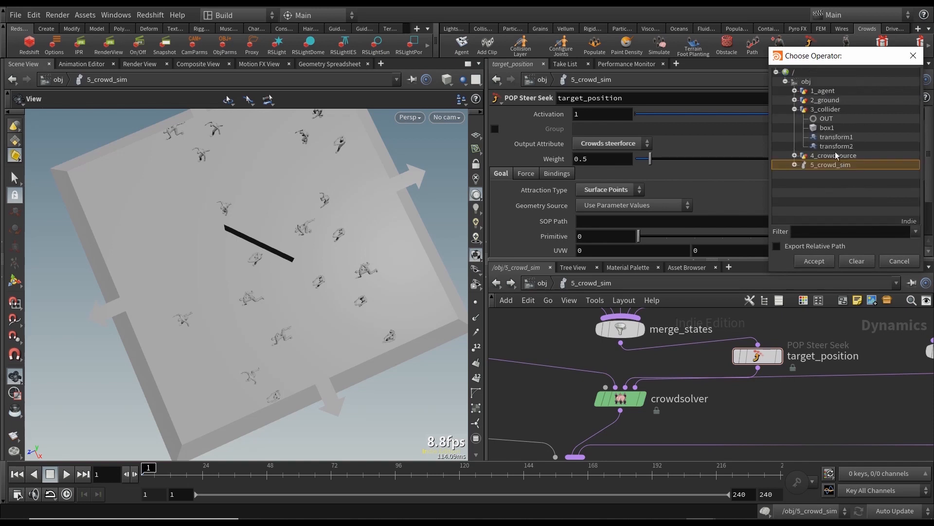
{"action": "left_click", "coordinate": [823, 119]}
{"action": "left_click", "coordinate": [814, 262]}
Step: Play the simulation to examine how the agents move toward the collider, then stop and return to frame 1
{"action": "left_click_drag", "start_coordinate": [292, 243], "coordinate": [238, 266]}
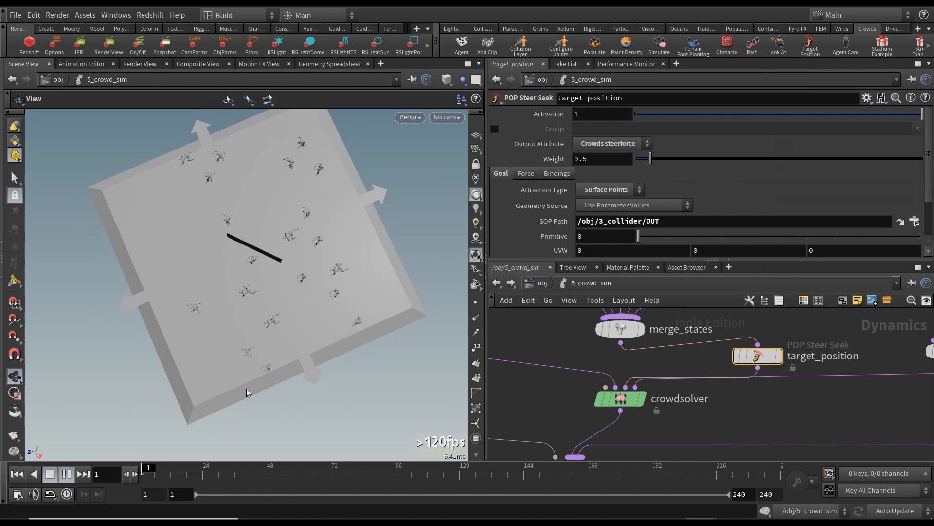
{"action": "key", "text": "Up"}
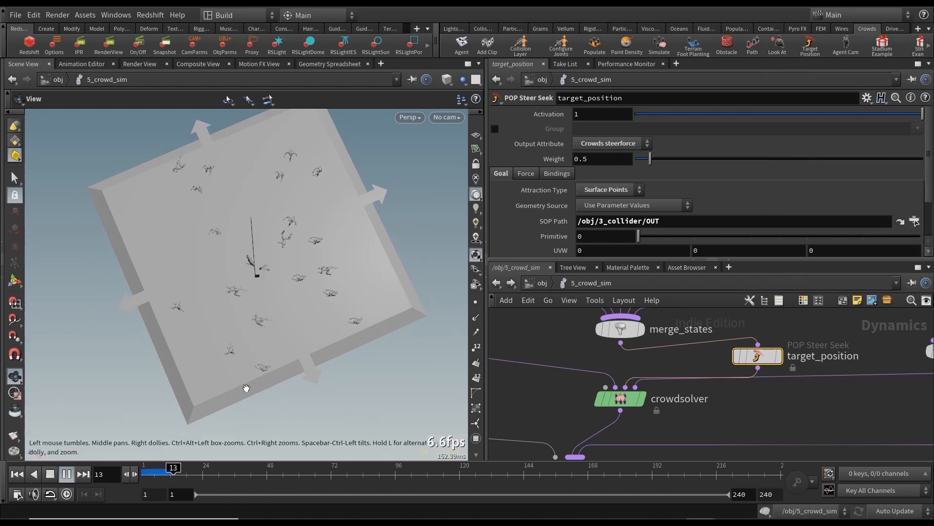
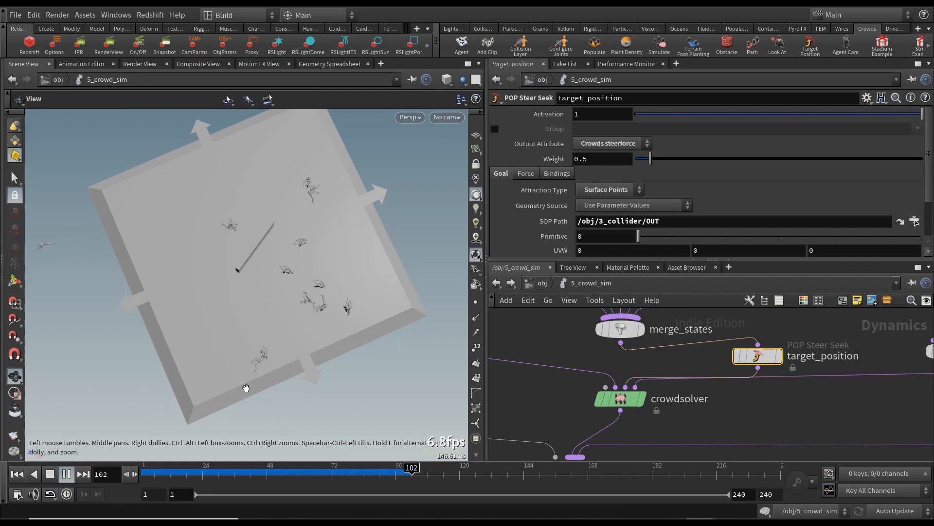
{"action": "left_click", "coordinate": [50, 473]}
{"action": "left_click", "coordinate": [17, 473]}
{"action": "left_click_drag", "start_coordinate": [277, 287], "coordinate": [290, 296]}
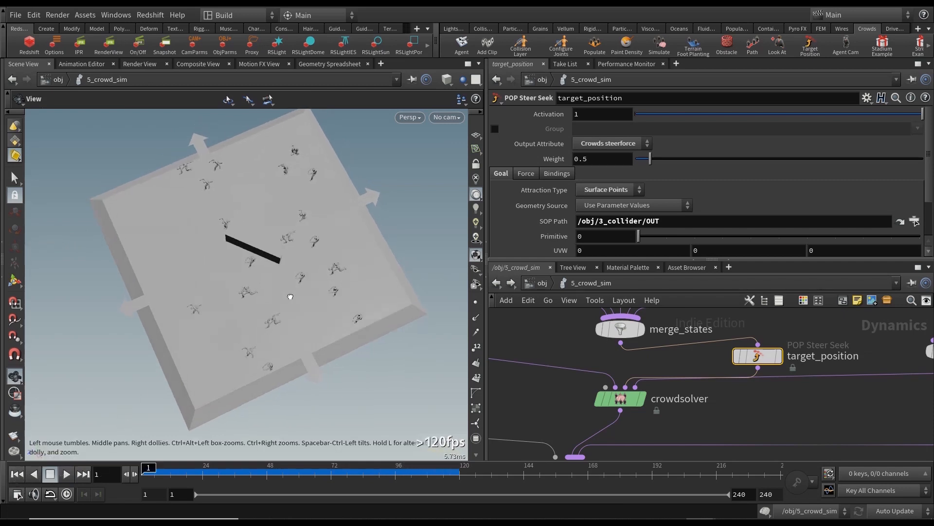
{"action": "left_click_drag", "start_coordinate": [148, 470], "coordinate": [76, 465]}
Step: Return to the object-level network and save the scene
{"action": "left_click", "coordinate": [541, 283]}
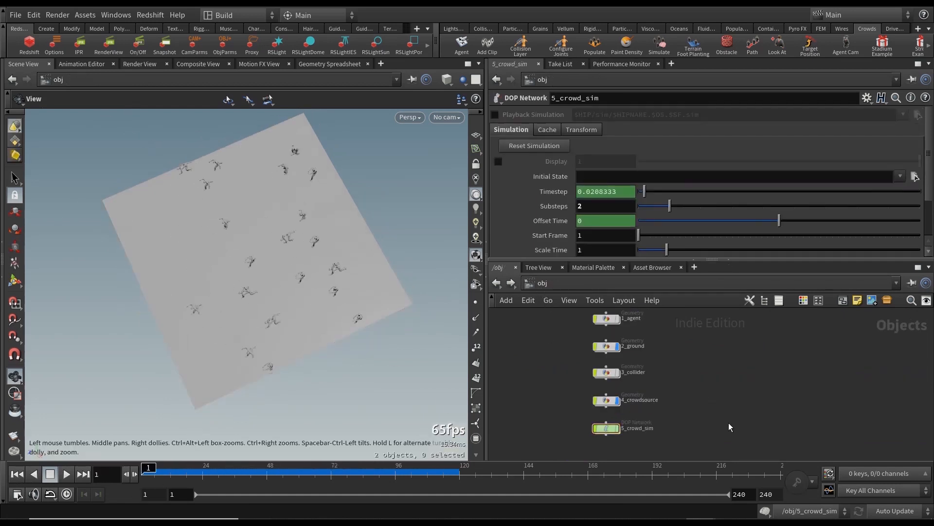
{"action": "key", "text": "ctrl+s"}
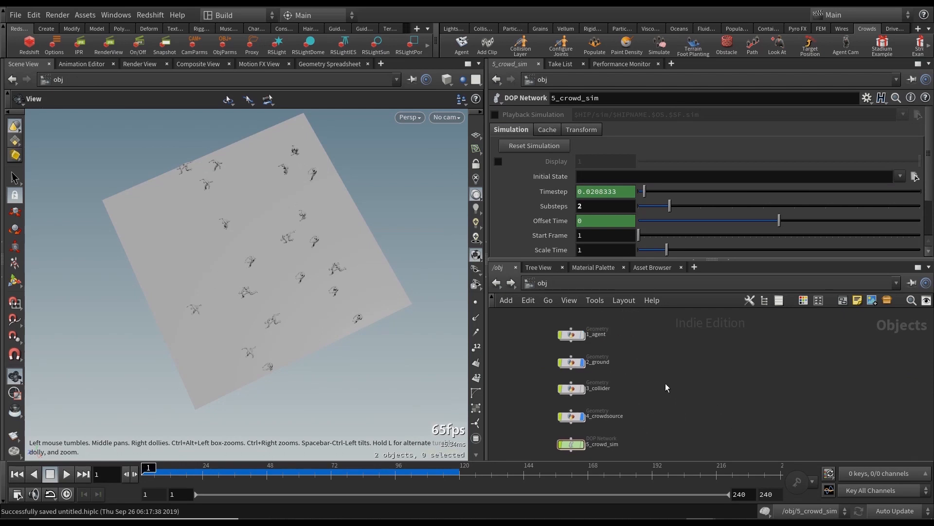
{"action": "scroll", "coordinate": [679, 378], "scroll_direction": "down", "scroll_amount": 3}
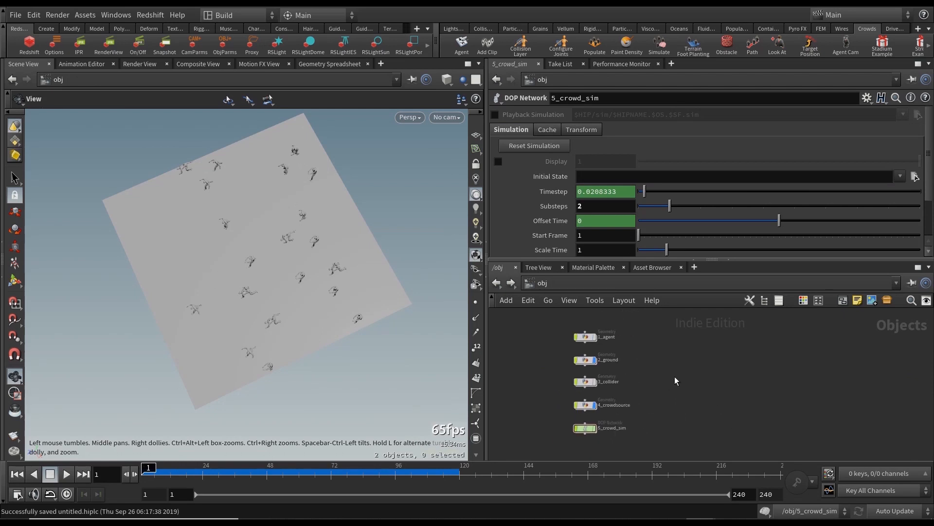
Step: Switch to the Vellum tutorial scene, copy its source geometry object, and paste it into the crowd scene's object network
{"action": "key", "text": "alt+Tab"}
{"action": "key", "text": "alt+Tab"}
{"action": "key", "text": "alt+Tab"}
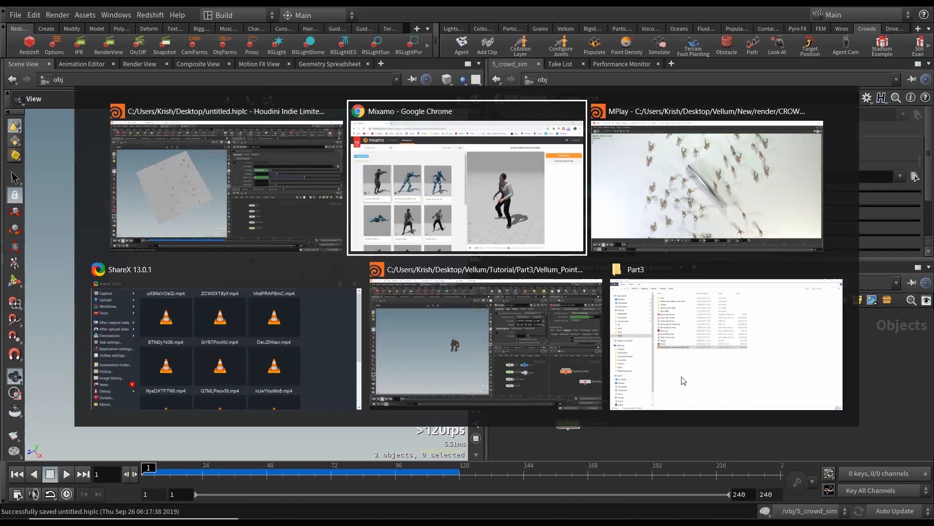
{"action": "key", "text": "alt+Tab"}
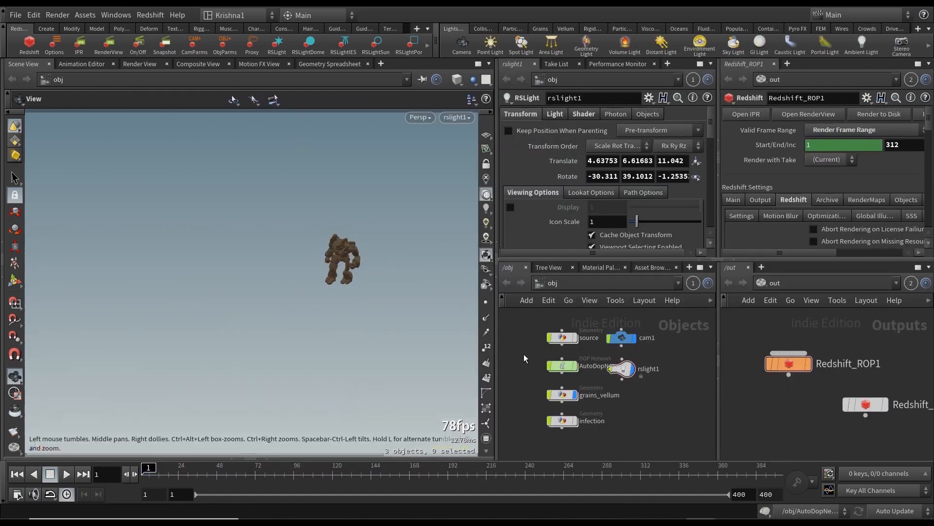
{"action": "left_click_drag", "start_coordinate": [546, 336], "coordinate": [566, 336]}
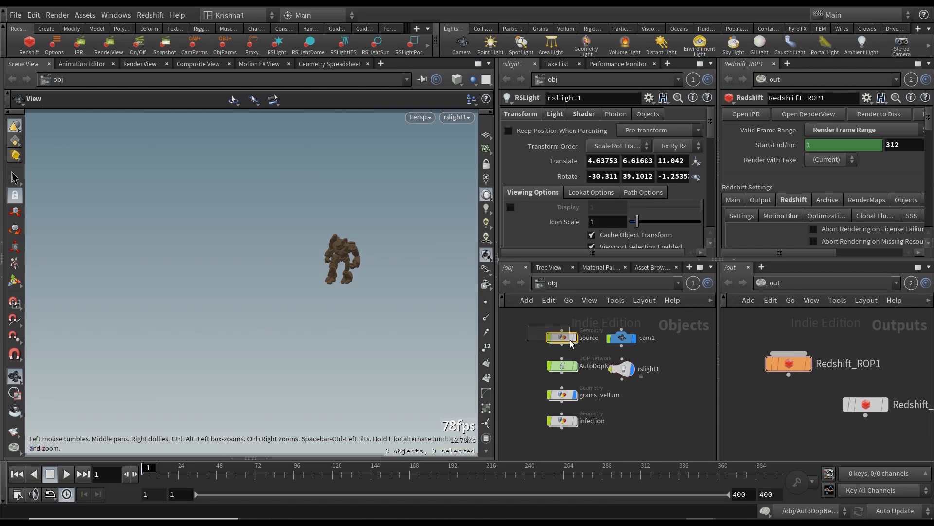
{"action": "key", "text": "alt+Tab"}
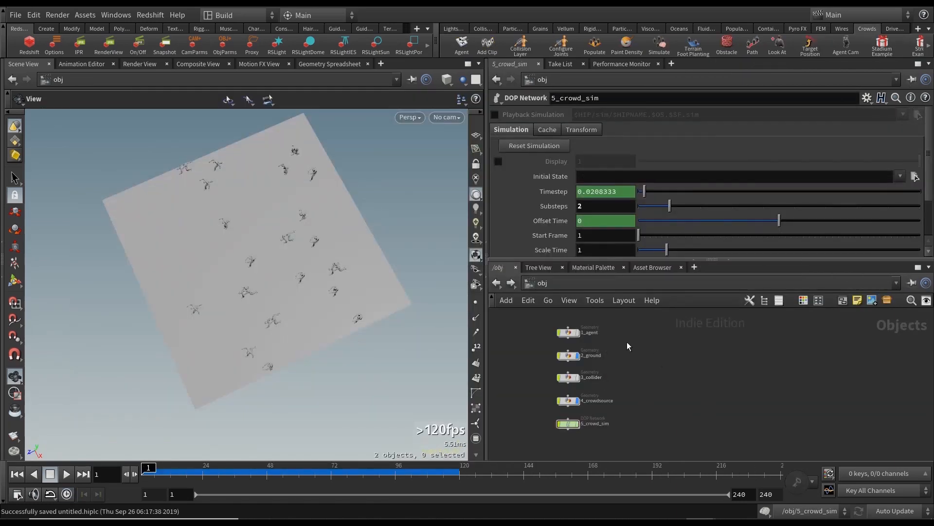
{"action": "key", "text": "ctrl+v"}
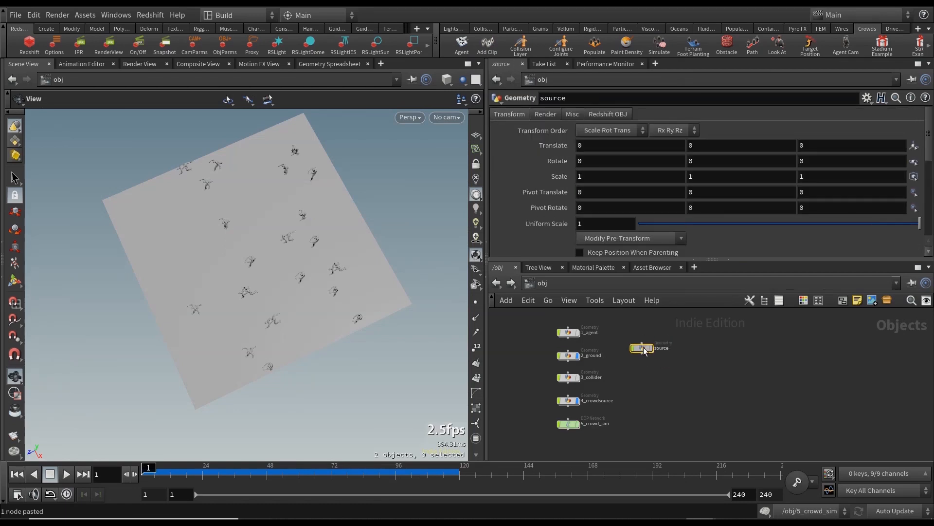
Step: Place the pasted source geometry object beside 1_agent and rename it 6_source
{"action": "left_click_drag", "start_coordinate": [644, 351], "coordinate": [635, 331]}
{"action": "scroll", "coordinate": [634, 331], "scroll_direction": "up", "scroll_amount": 4}
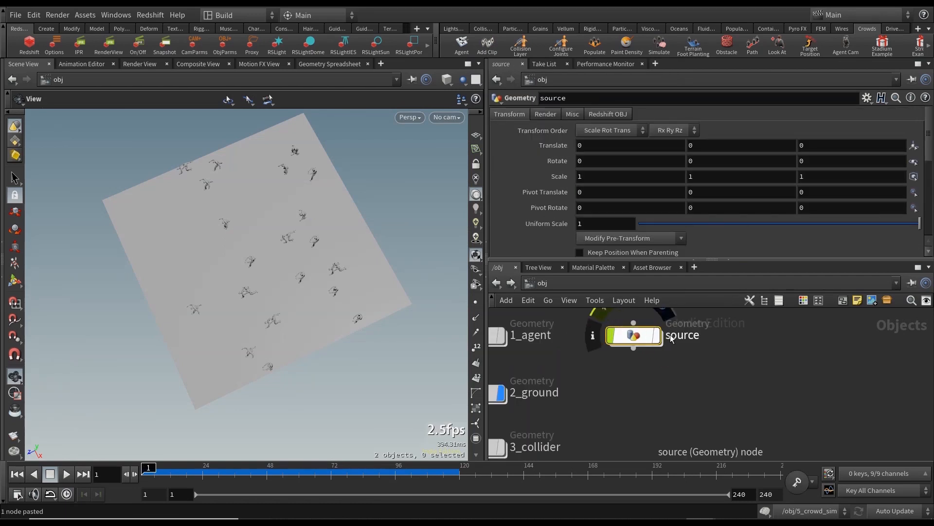
{"action": "scroll", "coordinate": [643, 403], "scroll_direction": "down", "scroll_amount": 4}
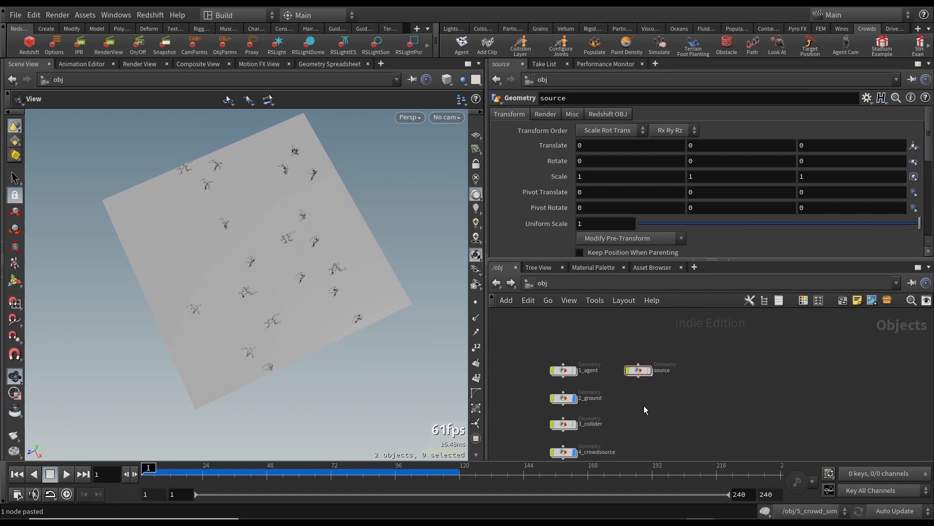
{"action": "scroll", "coordinate": [647, 362], "scroll_direction": "up", "scroll_amount": 4}
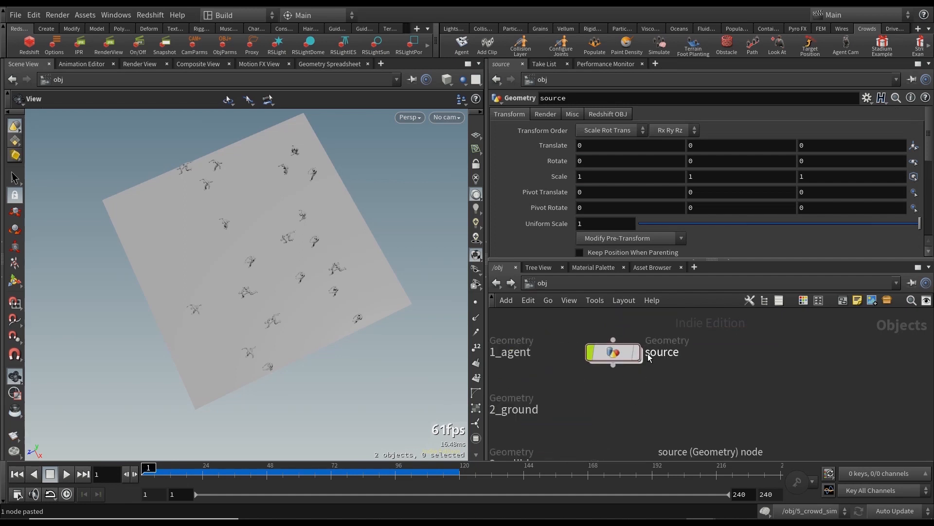
{"action": "double_click", "coordinate": [654, 359]}
{"action": "type", "text": "6_"}
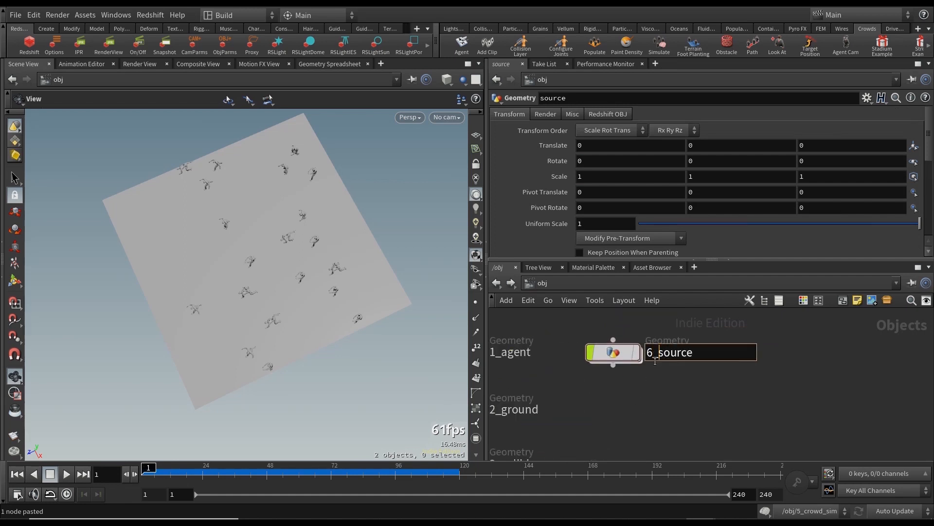
{"action": "key", "text": "Return"}
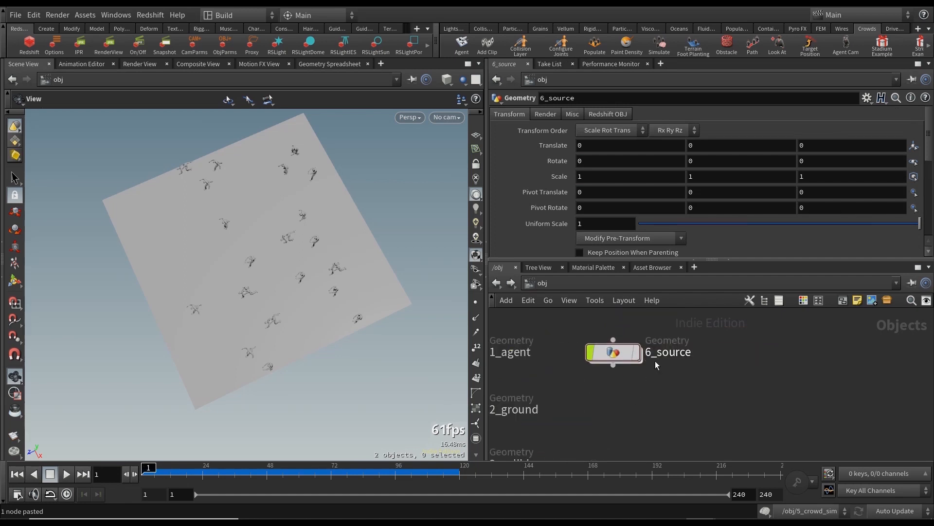
Step: Go inside 6_source and add an Object Merge node beside testgeometry_crag1
{"action": "double_click", "coordinate": [617, 354]}
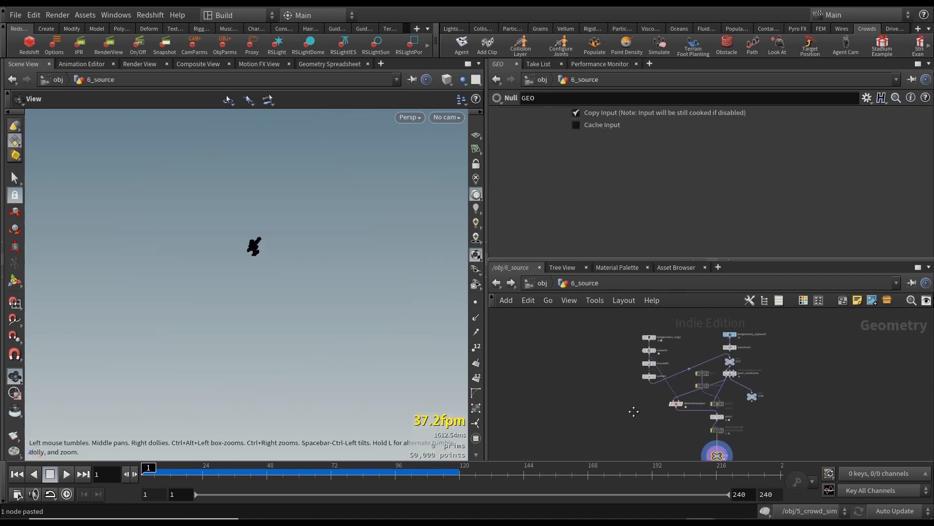
{"action": "scroll", "coordinate": [665, 351], "scroll_direction": "up", "scroll_amount": 2}
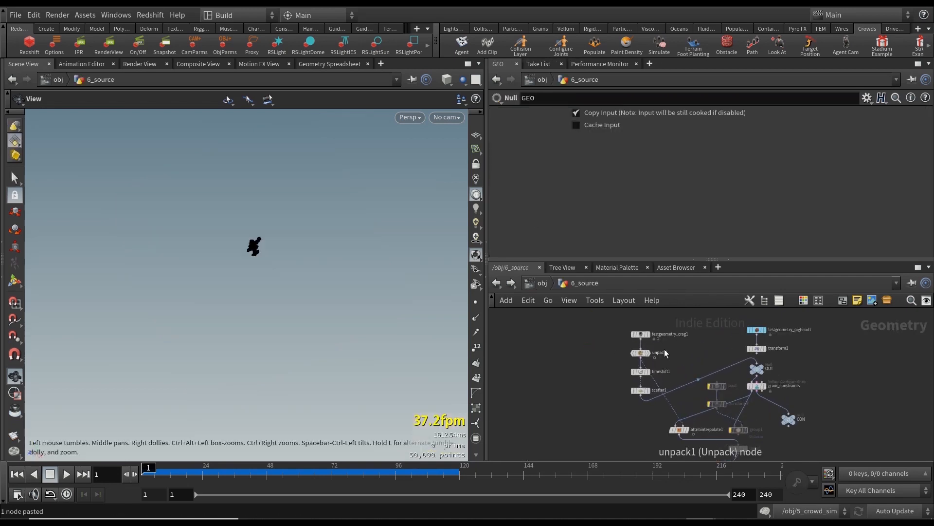
{"action": "left_click", "coordinate": [640, 334]}
{"action": "key", "text": "Tab"}
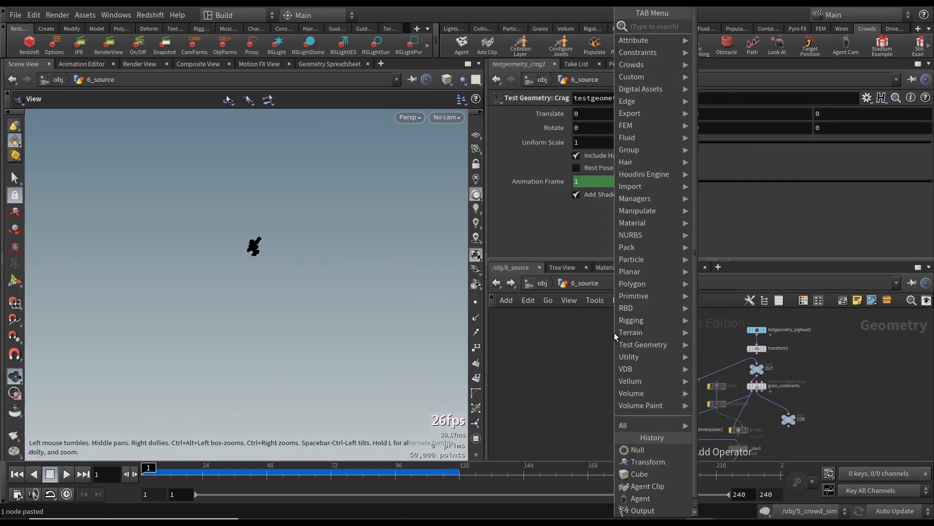
{"action": "type", "text": "object"}
{"action": "key", "text": "Return"}
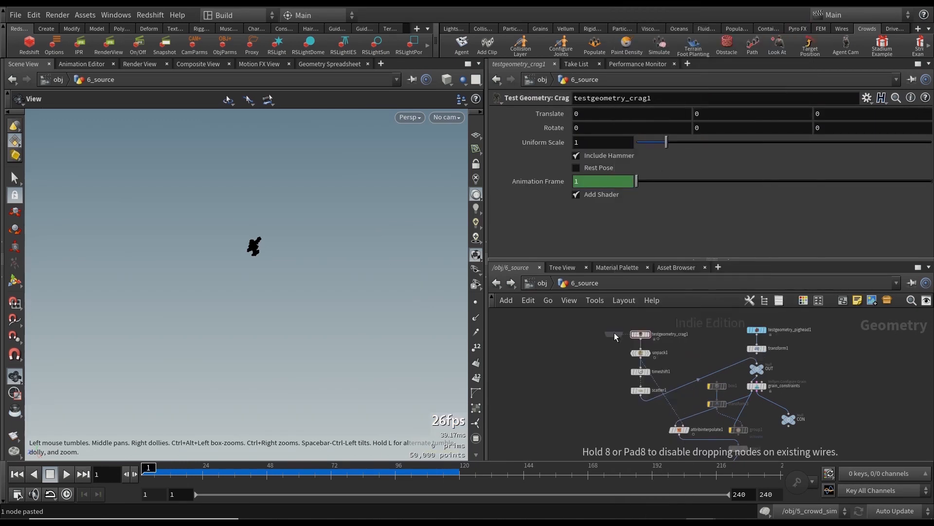
{"action": "left_click", "coordinate": [614, 333]}
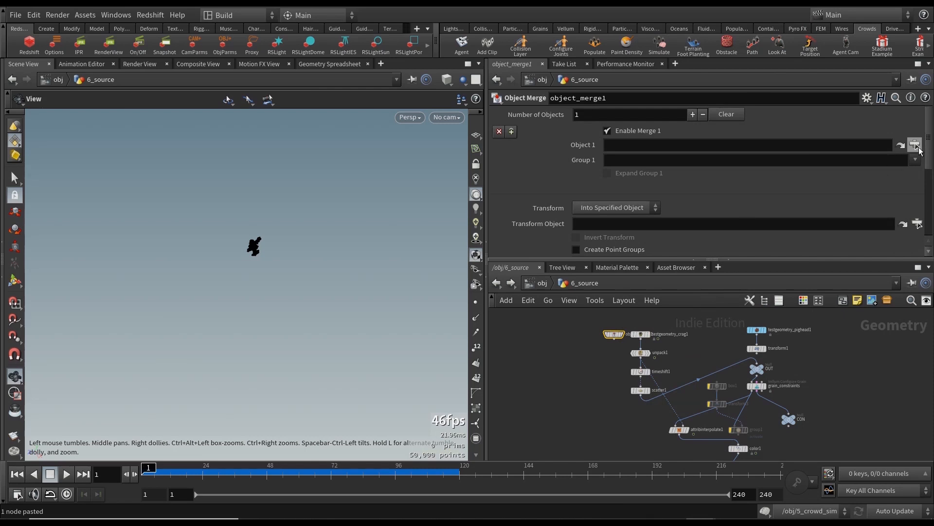
Step: Set the Object Merge node's Object 1 to /obj/4_crowdsource/OUT_CROWD_SIM
{"action": "left_click", "coordinate": [915, 145]}
{"action": "left_click", "coordinate": [795, 128]}
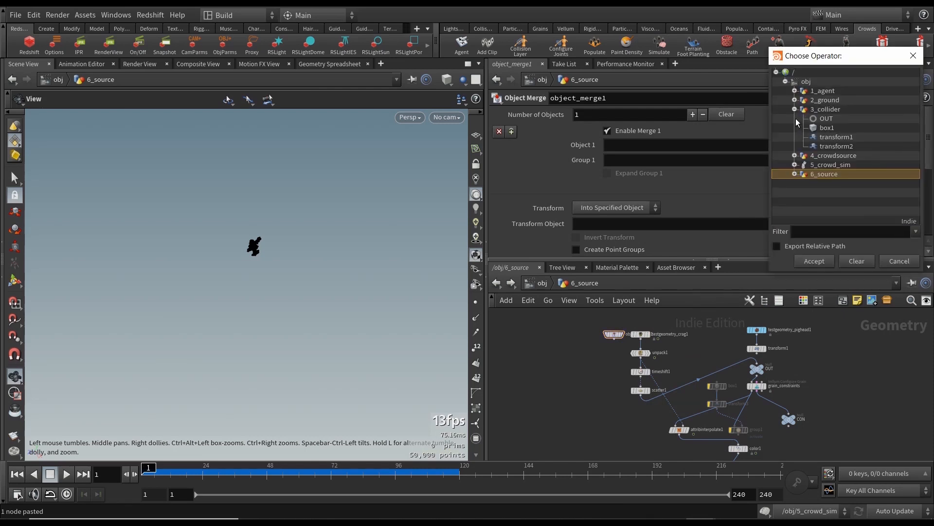
{"action": "left_click", "coordinate": [795, 156]}
{"action": "left_click", "coordinate": [831, 183]}
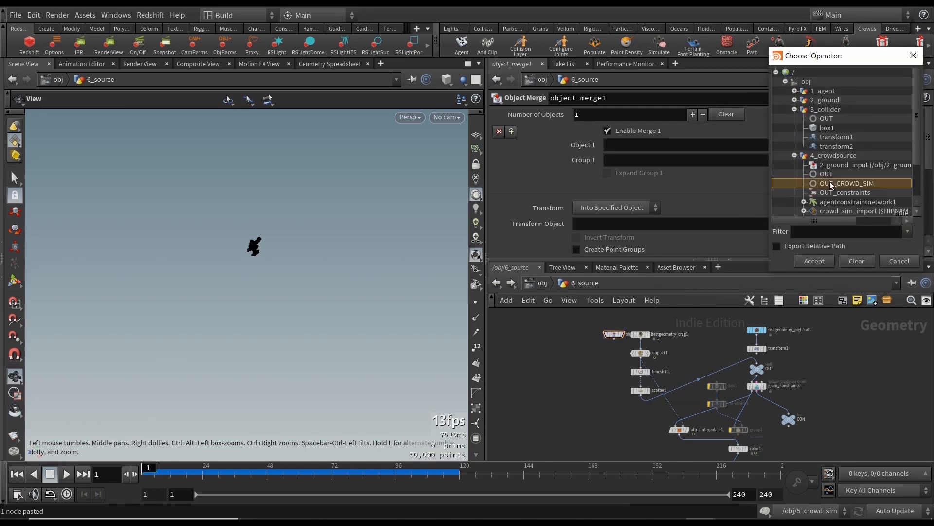
{"action": "left_click", "coordinate": [826, 264]}
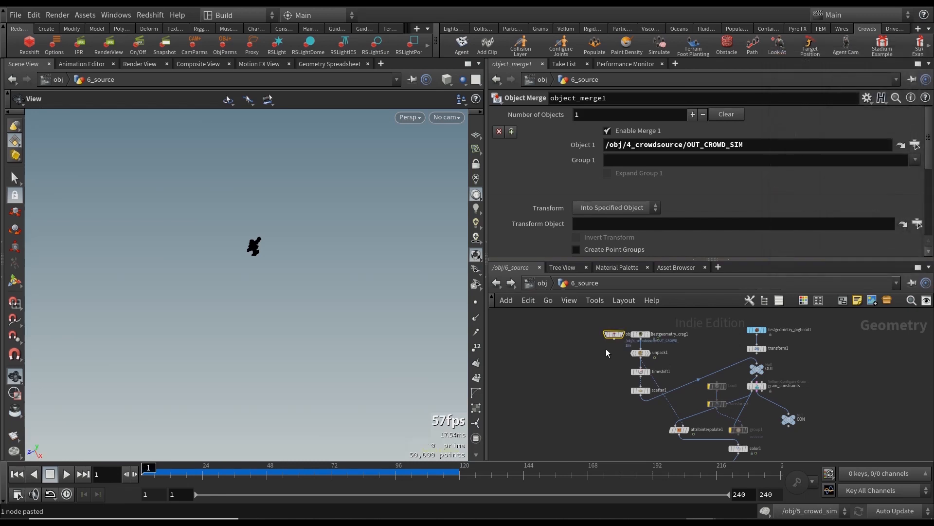
Step: Add an Agent Unpack node below the Object Merge node and display its result
{"action": "scroll", "coordinate": [633, 361], "scroll_direction": "up", "scroll_amount": 3}
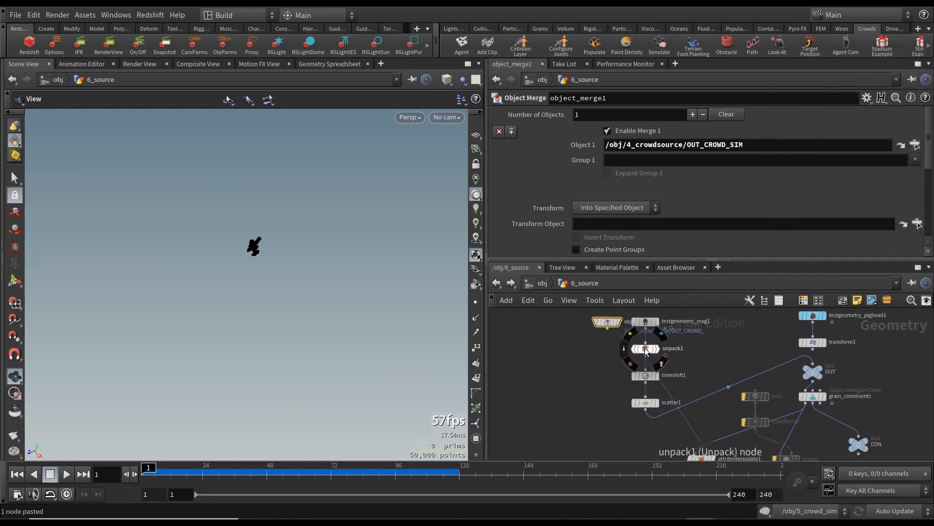
{"action": "key", "text": "Tab"}
{"action": "type", "text": "a"}
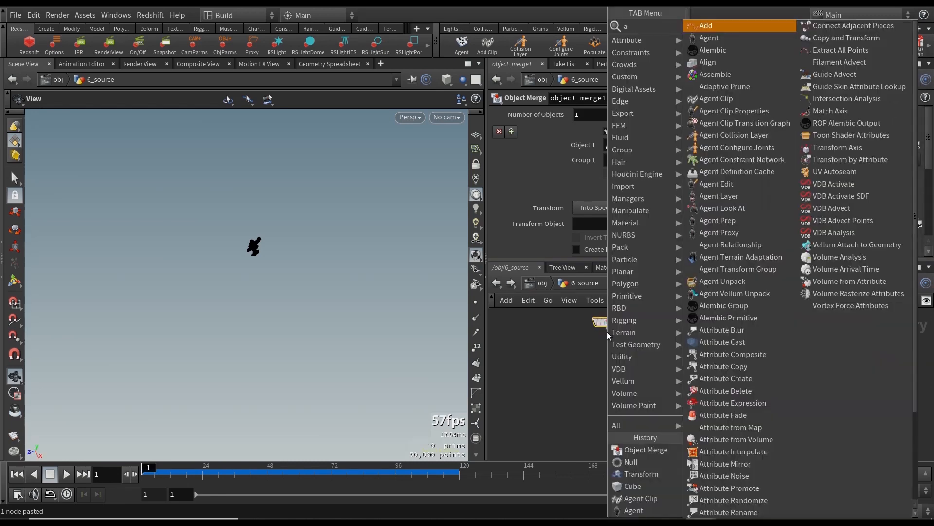
{"action": "type", "text": "gent unpack"}
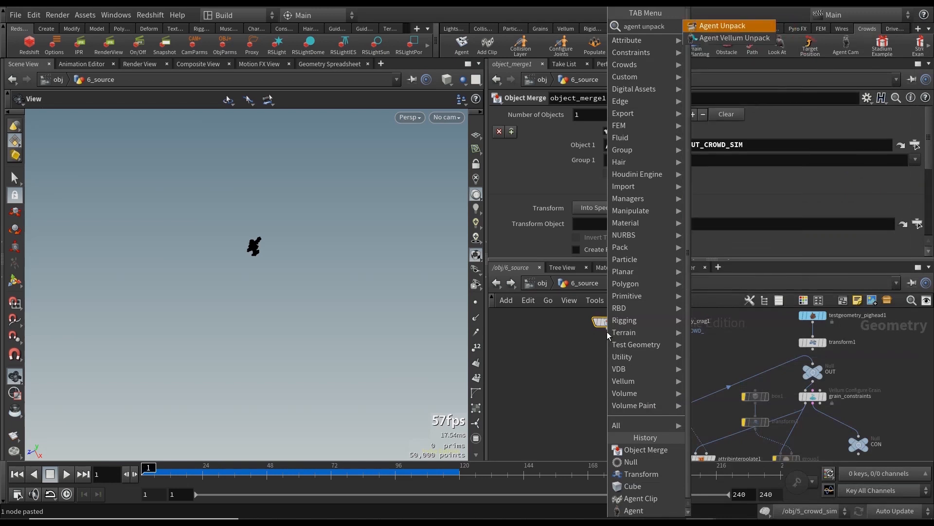
{"action": "key", "text": "Return"}
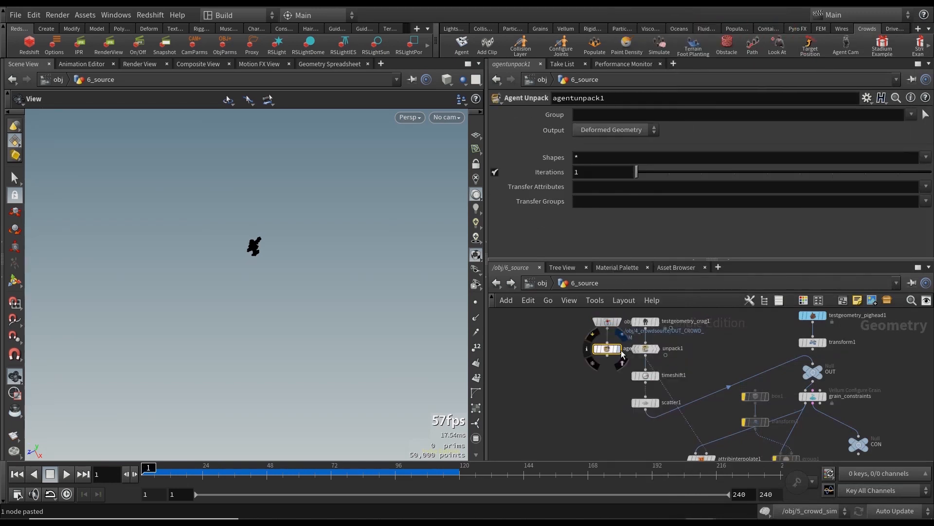
{"action": "left_click", "coordinate": [618, 349]}
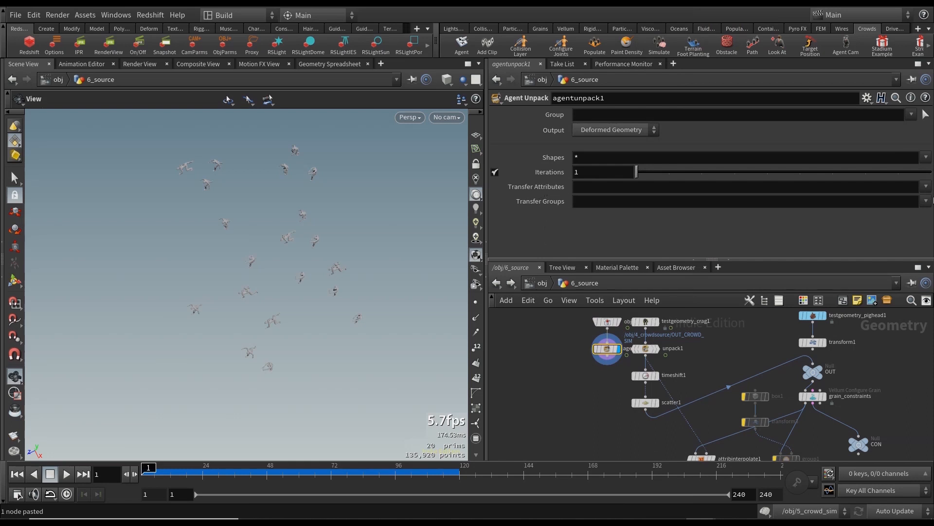
Step: Set the Agent Unpack node's Transfer Attributes to active
{"action": "left_click", "coordinate": [925, 188]}
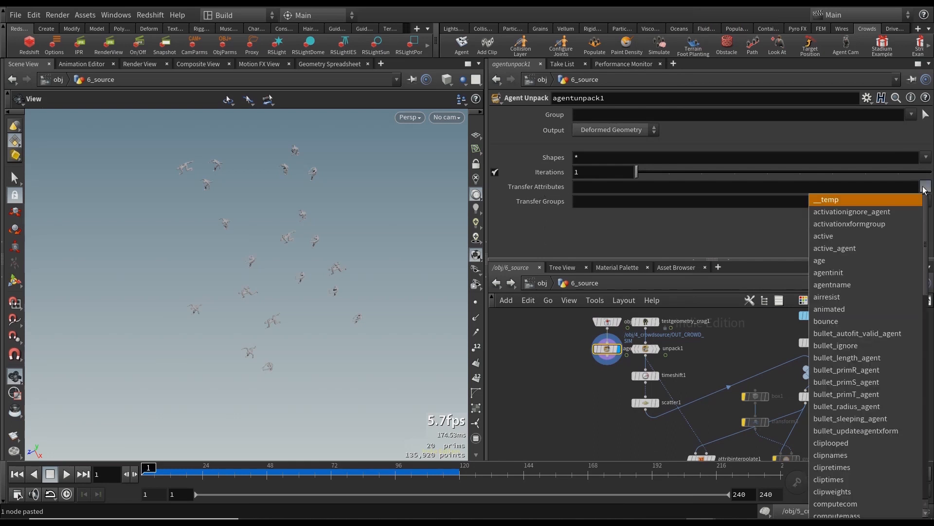
{"action": "left_click", "coordinate": [848, 233]}
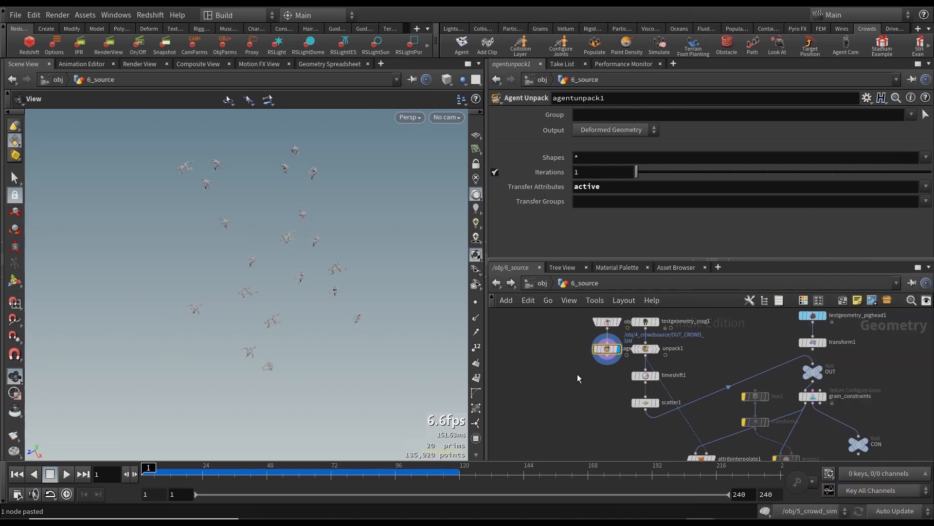
{"action": "left_click", "coordinate": [583, 393]}
{"action": "middle_click_drag", "start_coordinate": [583, 393], "coordinate": [578, 381]}
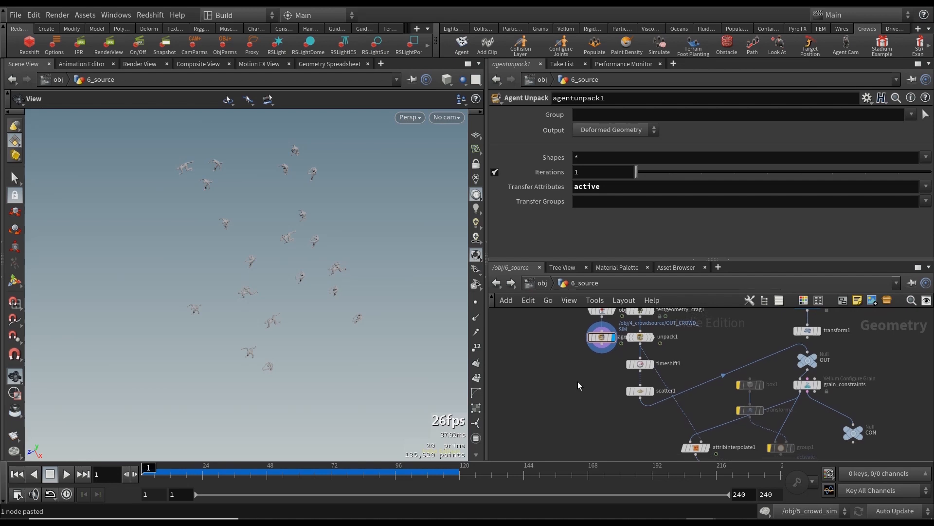
Step: Wire the Agent Unpack output into timeshift1 in place of unpack1
{"action": "left_click", "coordinate": [600, 347]}
{"action": "key", "text": "Escape"}
{"action": "mouse_move", "coordinate": [598, 404]}
{"action": "middle_mouse_down"}
{"action": "mouse_move", "coordinate": [588, 374]}
{"action": "mouse_move", "coordinate": [600, 405]}
{"action": "middle_mouse_up"}
{"action": "left_click", "coordinate": [589, 333]}
{"action": "key", "text": "Escape"}
{"action": "scroll", "coordinate": [600, 406], "scroll_direction": "down", "scroll_amount": 1}
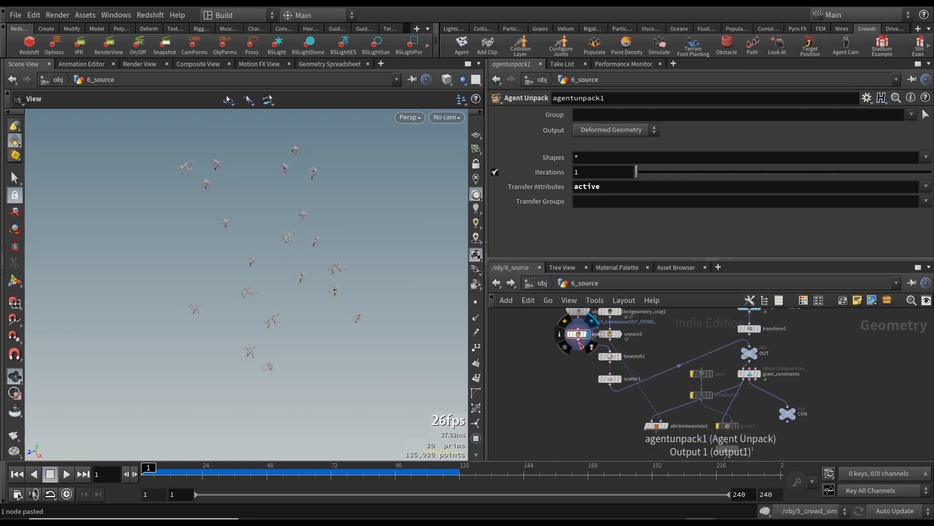
{"action": "scroll", "coordinate": [613, 343], "scroll_direction": "up", "scroll_amount": 2}
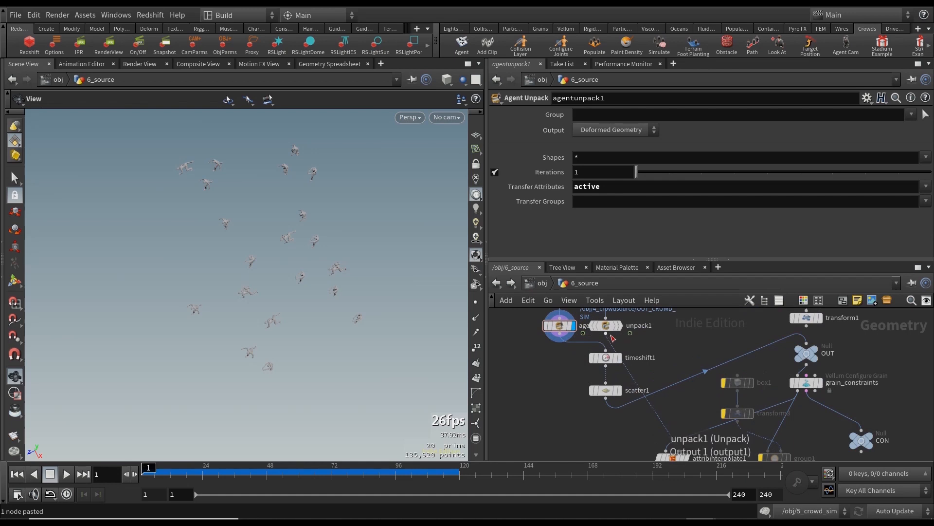
Step: Connect the Agent Unpack output to the second input of attribinterpolate1 in place of unpack1
{"action": "middle_click_drag", "start_coordinate": [679, 342], "coordinate": [670, 359]}
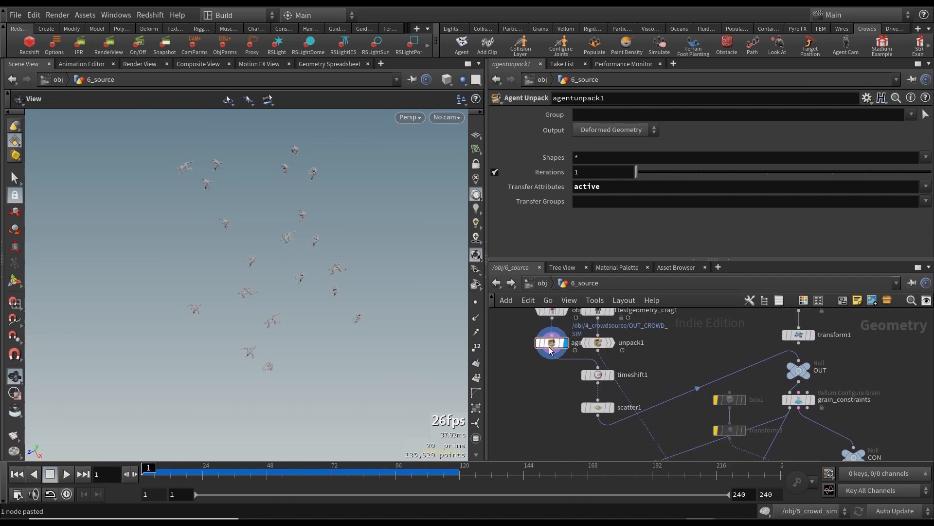
{"action": "left_click", "coordinate": [552, 351]}
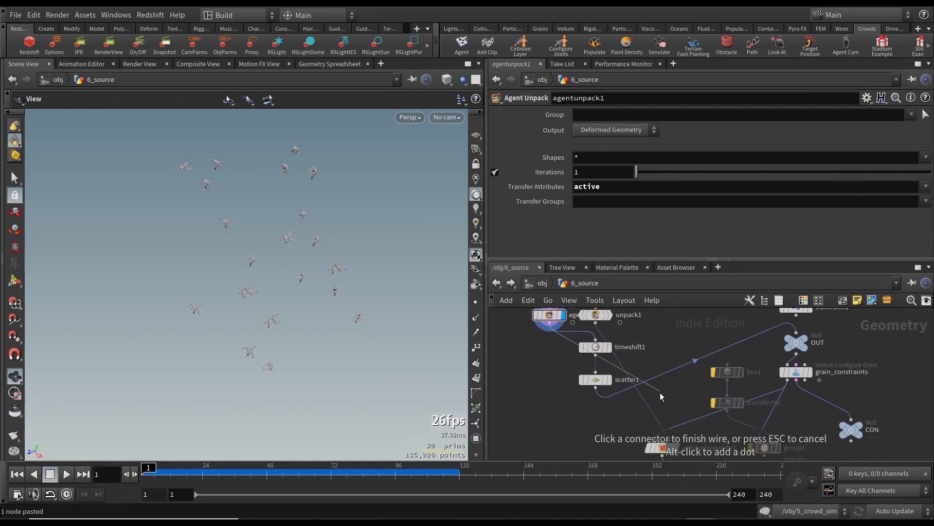
{"action": "scroll", "coordinate": [762, 397], "scroll_direction": "down", "scroll_amount": 2}
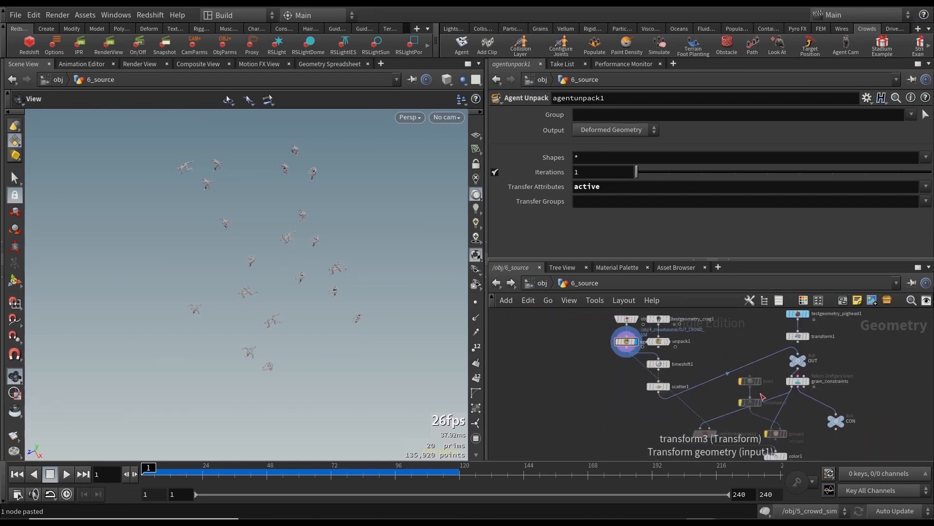
{"action": "middle_click_drag", "start_coordinate": [799, 413], "coordinate": [775, 392]}
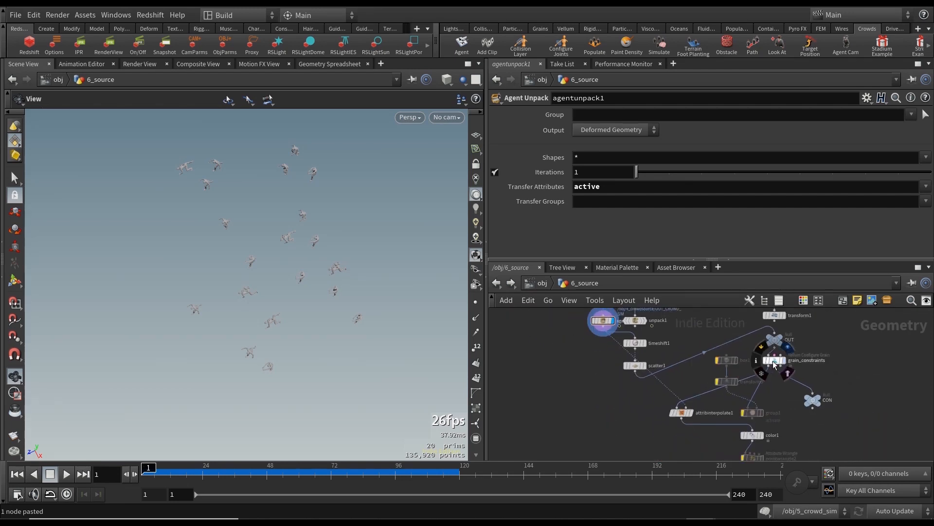
Step: Check the grain_constraints and attribinterpolate1 results in the viewport, and leave the GEO null displayed
{"action": "left_click", "coordinate": [774, 361]}
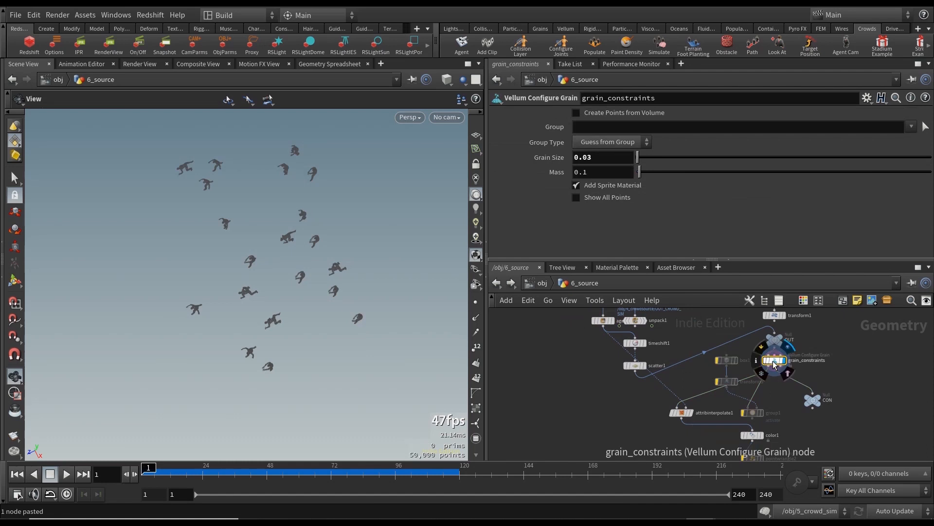
{"action": "left_click", "coordinate": [693, 415]}
{"action": "middle_click_drag", "start_coordinate": [690, 458], "coordinate": [677, 398]}
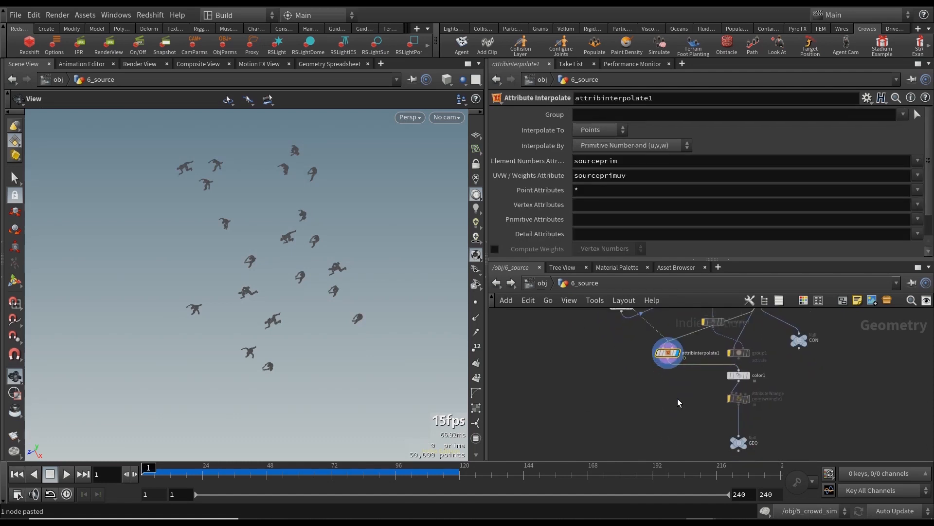
{"action": "left_click", "coordinate": [743, 442]}
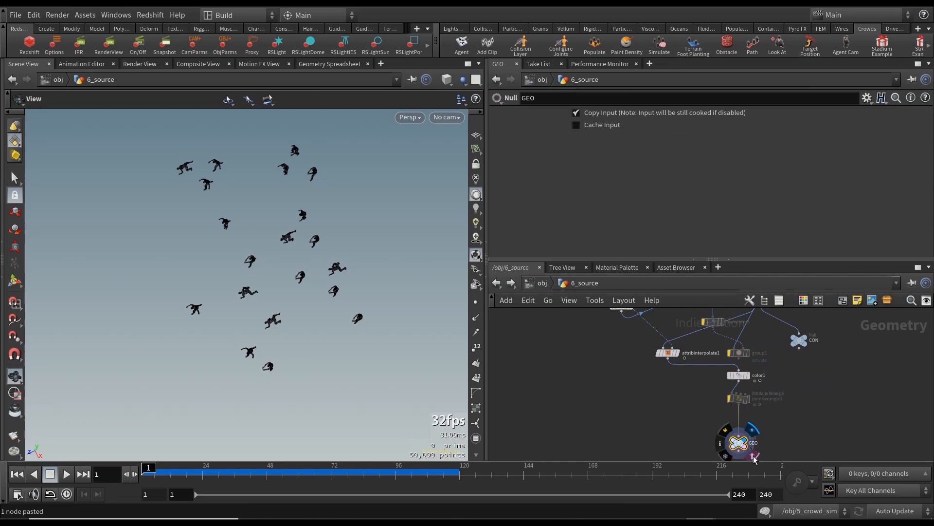
Step: Delete the disconnected testgeometry_crag1 and unpack1 nodes
{"action": "scroll", "coordinate": [662, 418], "scroll_direction": "down", "scroll_amount": 3}
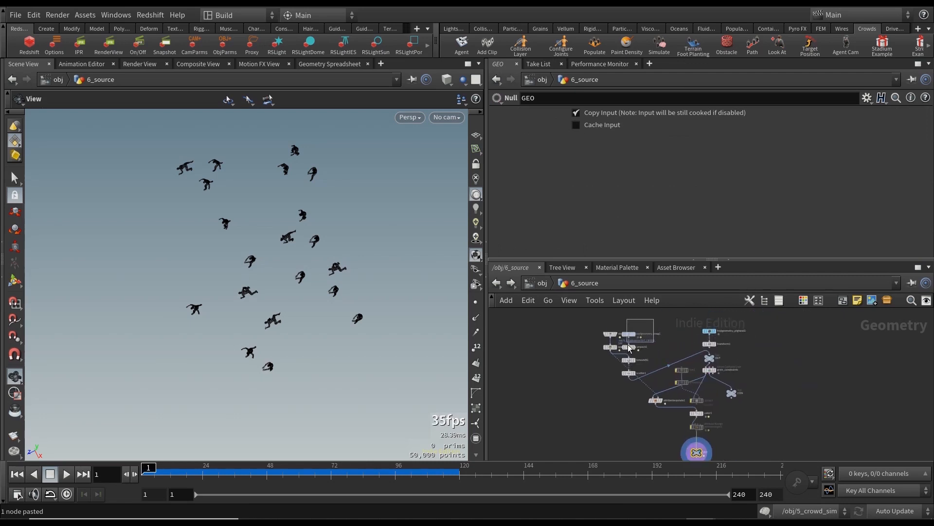
{"action": "left_click", "coordinate": [650, 347]}
{"action": "key", "text": "Delete"}
Step: Delete the bypassed box1, transform3, group1 and pointwrangle2 nodes from the 6_source network
{"action": "scroll", "coordinate": [698, 402], "scroll_direction": "up", "scroll_amount": 3}
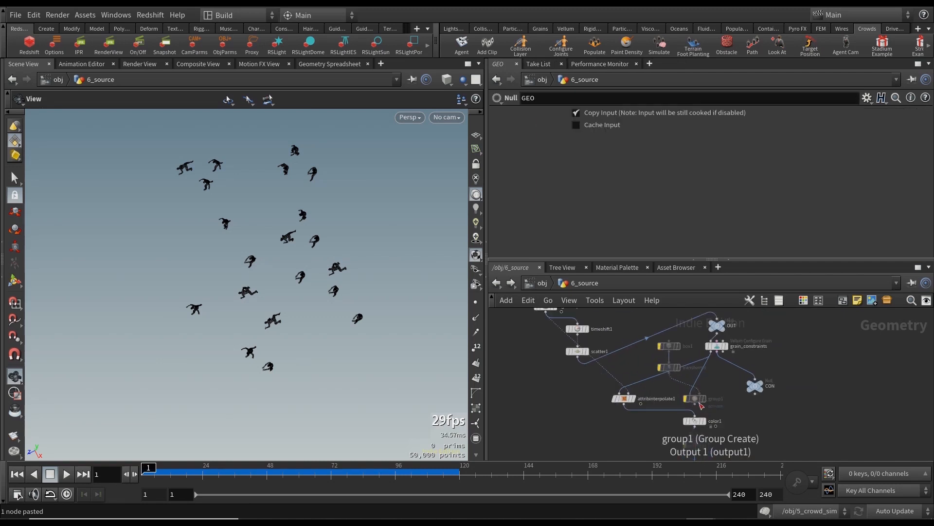
{"action": "left_click_drag", "start_coordinate": [646, 348], "coordinate": [697, 397]}
{"action": "key", "text": "Delete"}
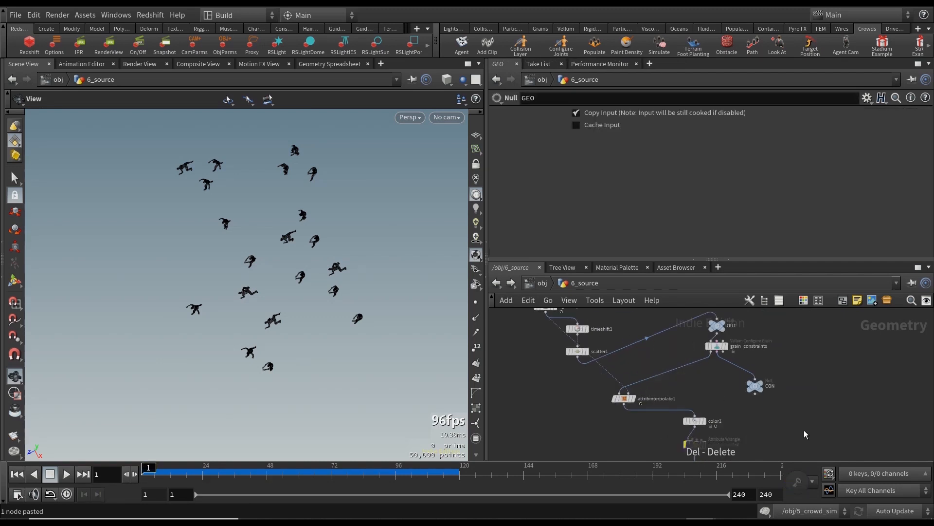
{"action": "middle_click_drag", "start_coordinate": [755, 441], "coordinate": [738, 383]}
{"action": "left_click", "coordinate": [682, 379]}
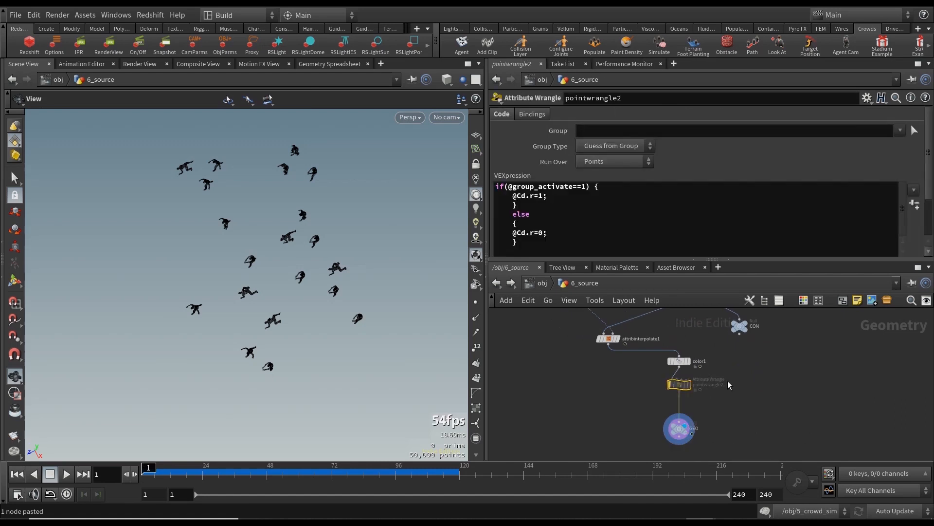
{"action": "key", "text": "Delete"}
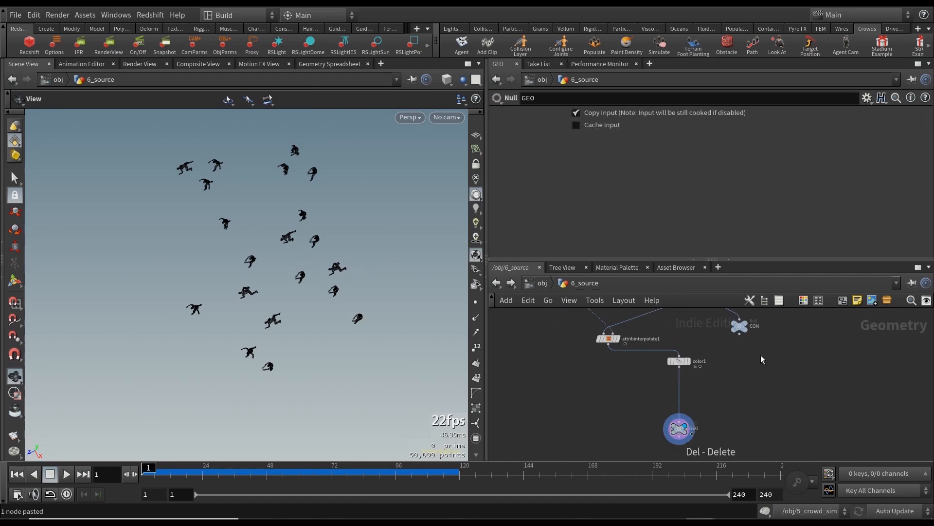
Step: Play back the 6_source result in the viewport, stop it and return to frame 1
{"action": "middle_click_drag", "start_coordinate": [761, 355], "coordinate": [747, 394]}
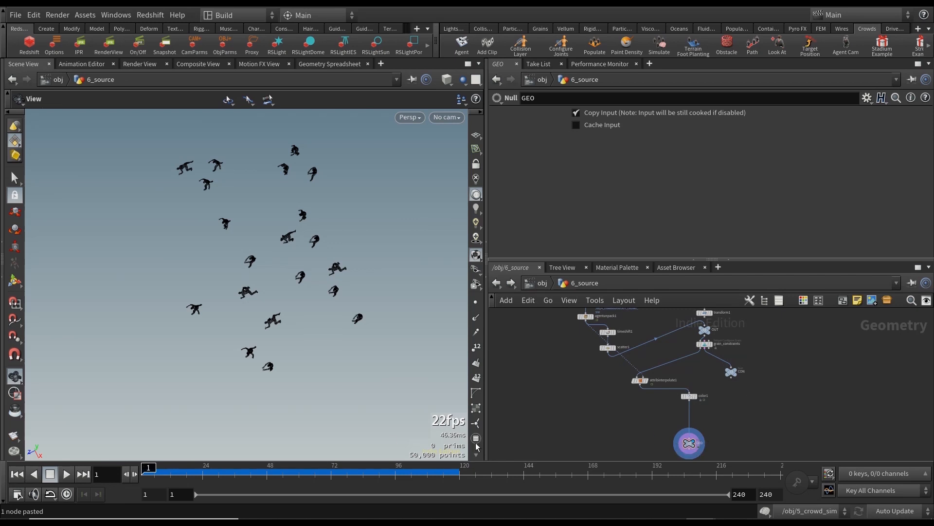
{"action": "left_click", "coordinate": [65, 477]}
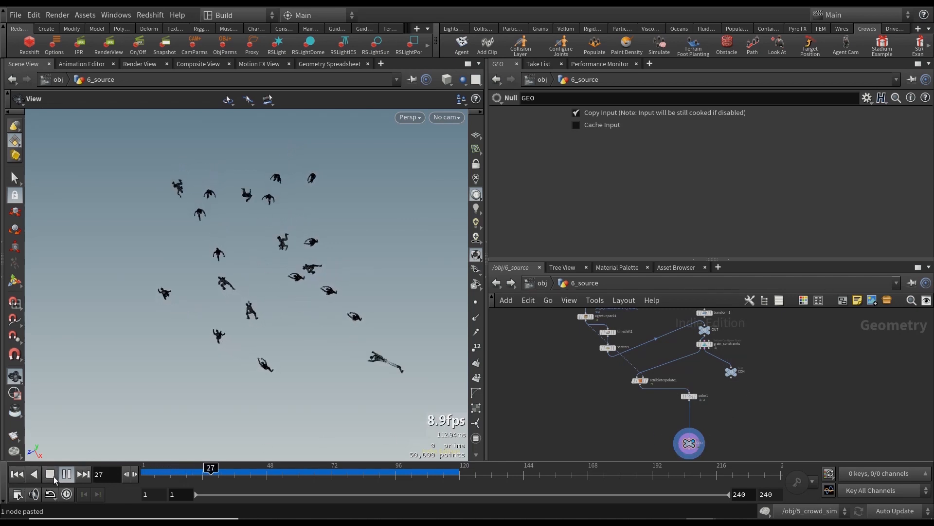
{"action": "left_click", "coordinate": [53, 476]}
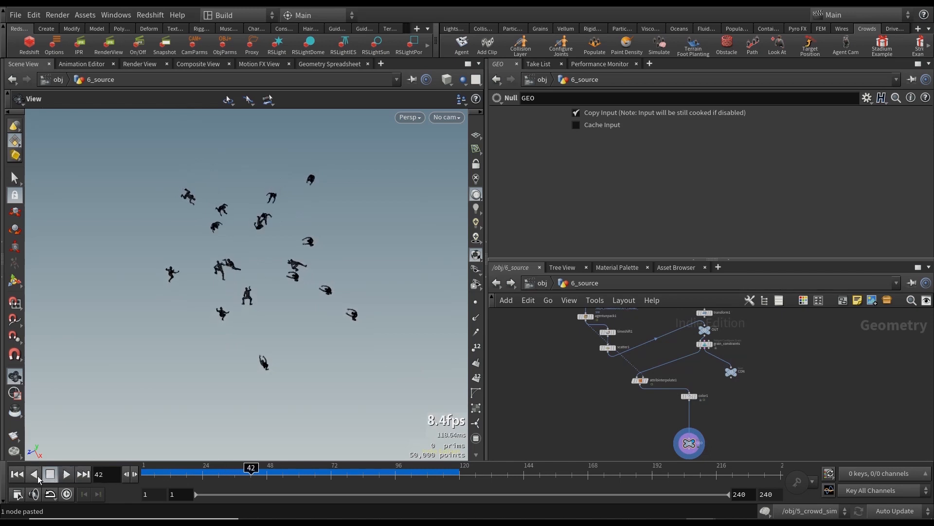
{"action": "left_click", "coordinate": [21, 477]}
{"action": "mouse_move", "coordinate": [148, 473]}
{"action": "left_mouse_down"}
{"action": "mouse_move", "coordinate": [277, 473]}
{"action": "mouse_move", "coordinate": [146, 473]}
{"action": "left_mouse_up"}
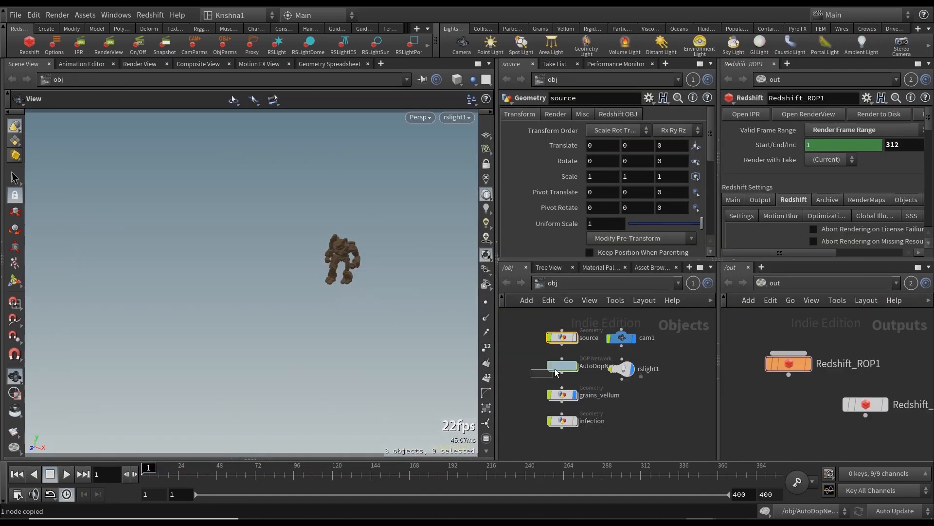
Step: Copy the AutoDopNetwork node from the other Houdini scene and paste it into this scene's object network beneath 6_source
{"action": "left_click_drag", "start_coordinate": [556, 372], "coordinate": [558, 373]}
{"action": "key", "text": "ctrl+c"}
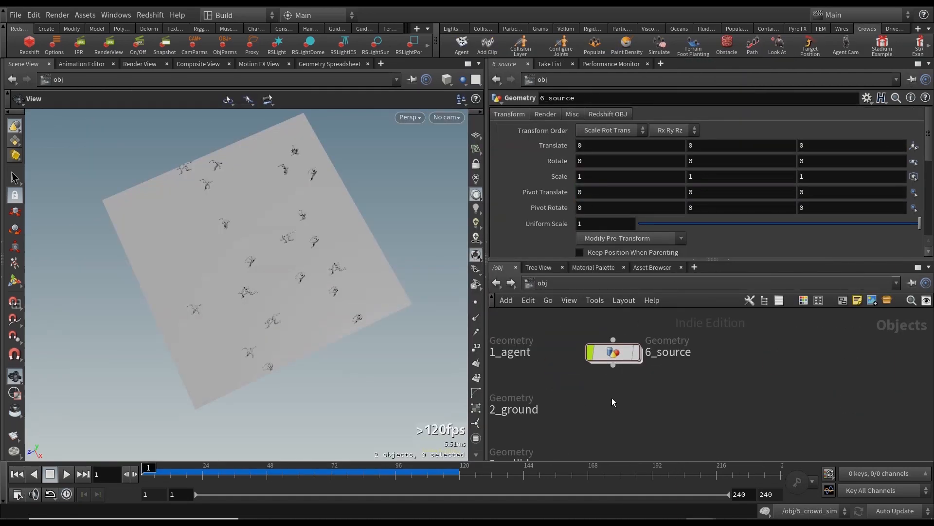
{"action": "key", "text": "ctrl+v"}
{"action": "left_click", "coordinate": [590, 407]}
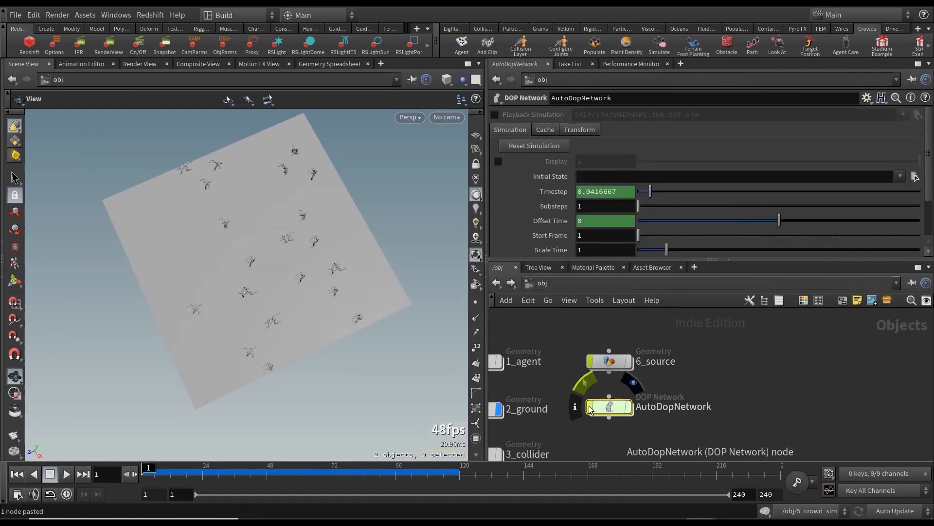
{"action": "scroll", "coordinate": [590, 407], "scroll_direction": "down", "scroll_amount": 1}
{"action": "left_click", "coordinate": [605, 413]}
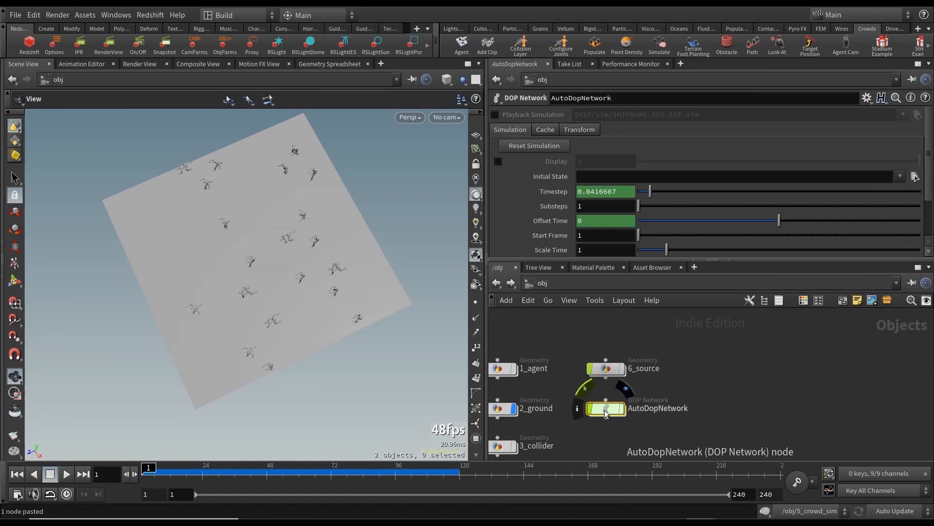
Step: Inside AutoDopNetwork, set source_vellum's SOP Path to /obj/6_source/GEO and its Constraint SOP Path to /obj/6_source/CON
{"action": "double_click", "coordinate": [605, 412]}
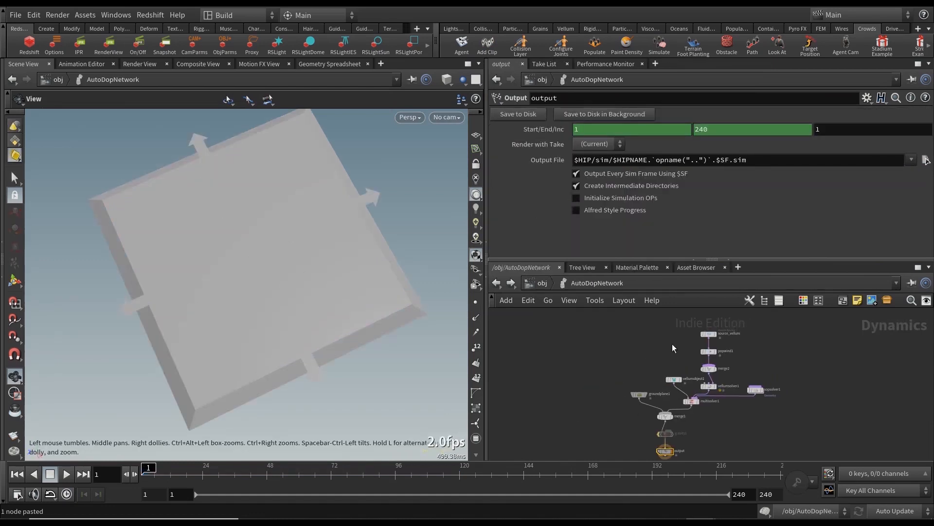
{"action": "left_click", "coordinate": [704, 334]}
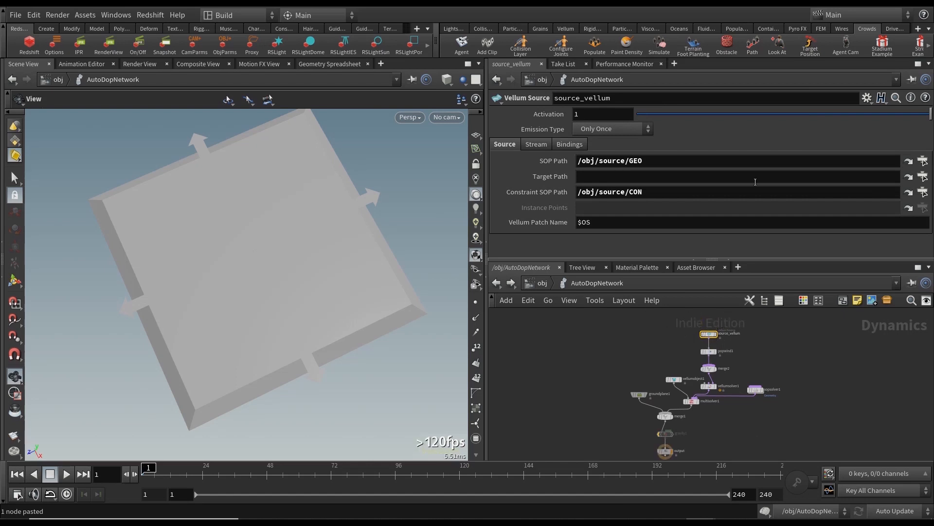
{"action": "left_click", "coordinate": [600, 161]}
{"action": "type", "text": "6"}
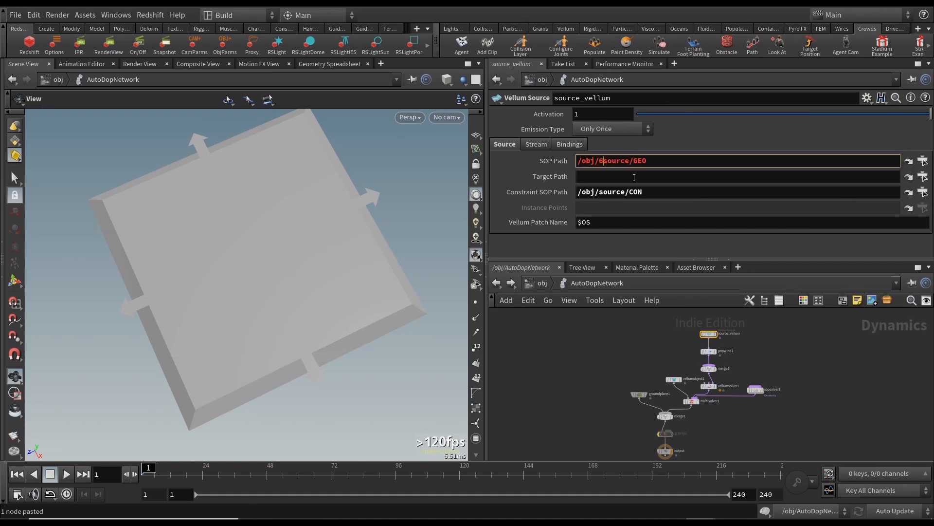
{"action": "type", "text": "_"}
{"action": "left_click", "coordinate": [601, 193]}
{"action": "type", "text": "6"}
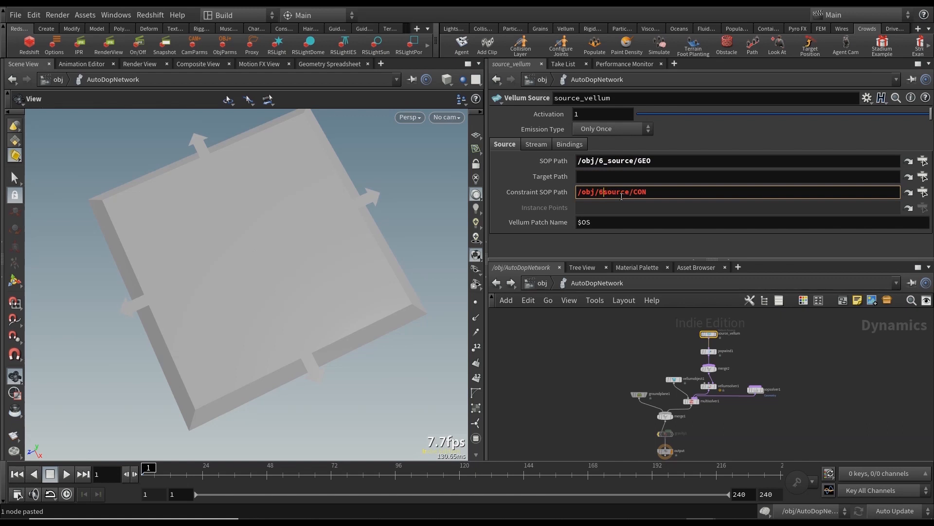
{"action": "type", "text": "_"}
{"action": "key", "text": "Return"}
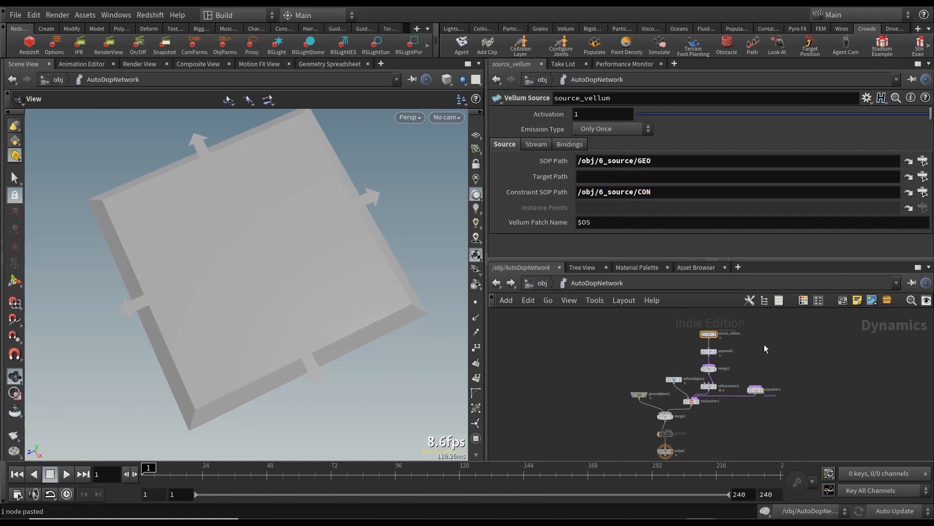
Step: Examine the initial data and guide settings of vellumobject1
{"action": "scroll", "coordinate": [699, 356], "scroll_direction": "up", "scroll_amount": 3}
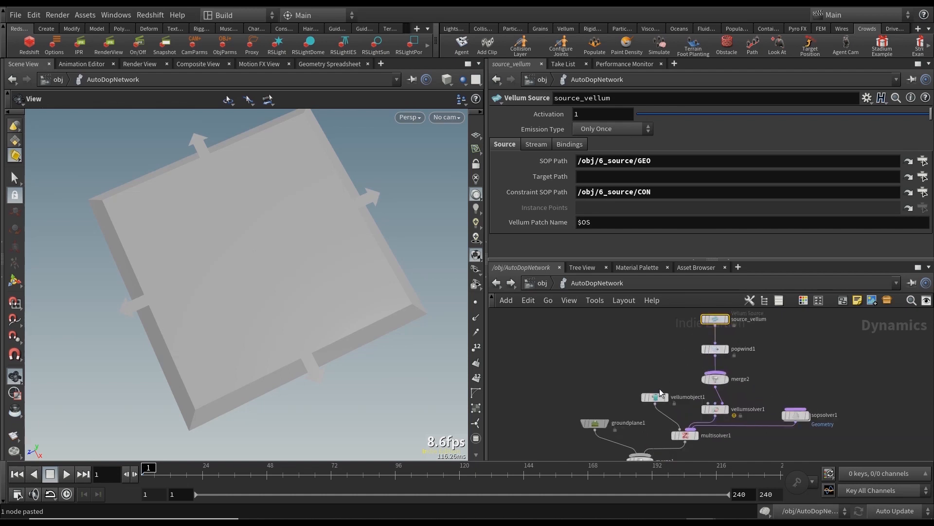
{"action": "left_click", "coordinate": [655, 397]}
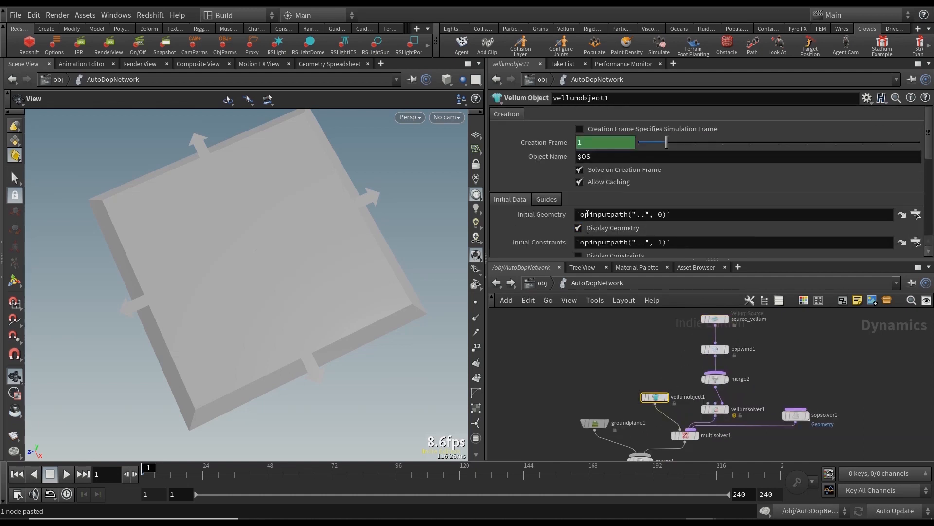
{"action": "left_click", "coordinate": [547, 199]}
{"action": "left_click", "coordinate": [510, 199]}
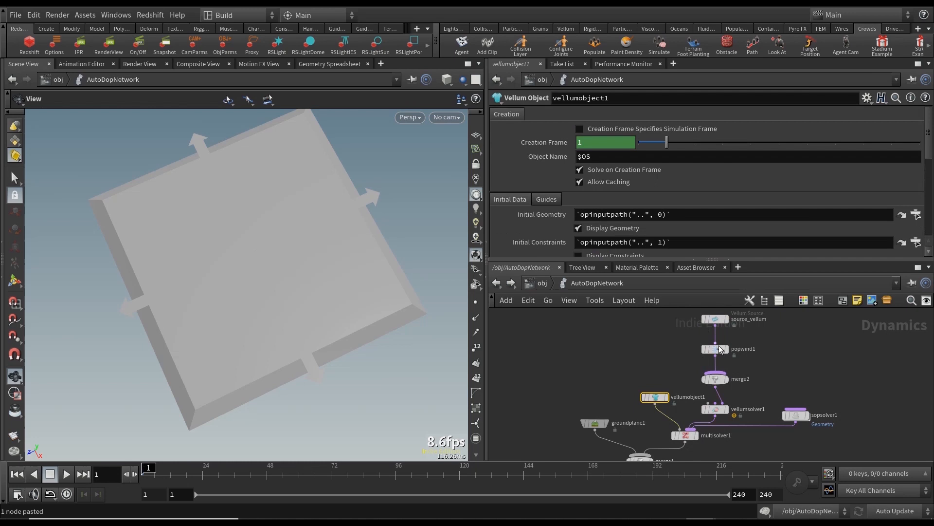
Step: Change source_vellum's SOP Path back to /obj/source/GEO and its Constraint SOP Path back to /obj/source/CON
{"action": "left_click", "coordinate": [714, 319]}
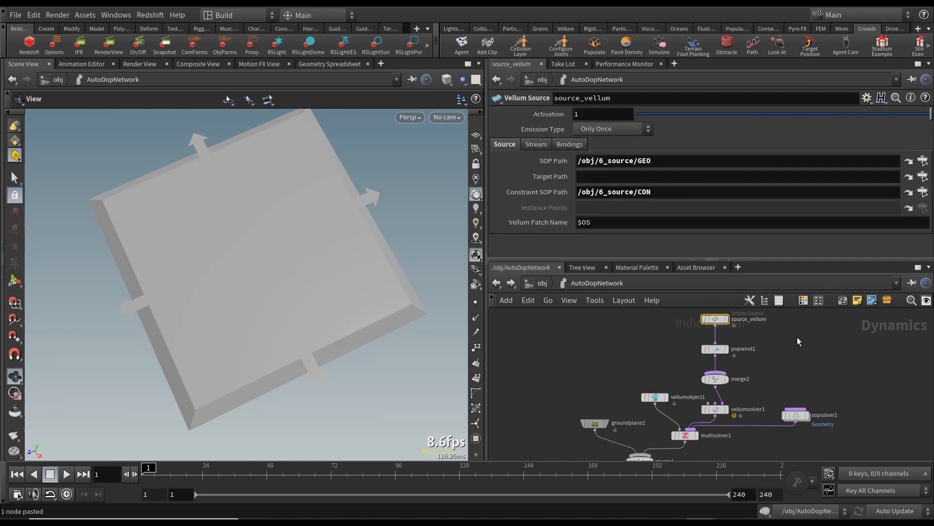
{"action": "left_click", "coordinate": [604, 162]}
{"action": "key", "text": "BackSpace"}
{"action": "key", "text": "Delete"}
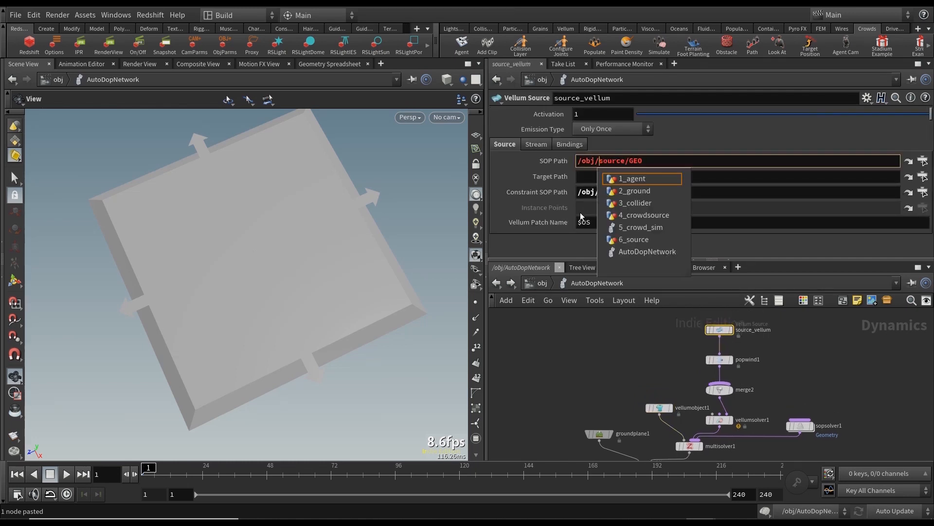
{"action": "left_click", "coordinate": [607, 191]}
{"action": "key", "text": "BackSpace"}
{"action": "key", "text": "Delete"}
{"action": "key", "text": "Return"}
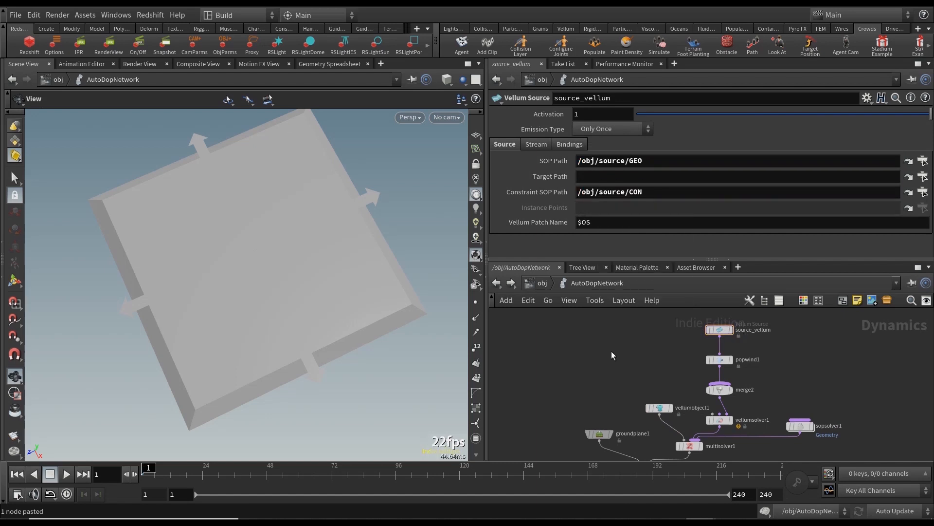
Step: Rename the 6_source object to source at the object level
{"action": "left_click", "coordinate": [542, 283]}
{"action": "double_click", "coordinate": [647, 368]}
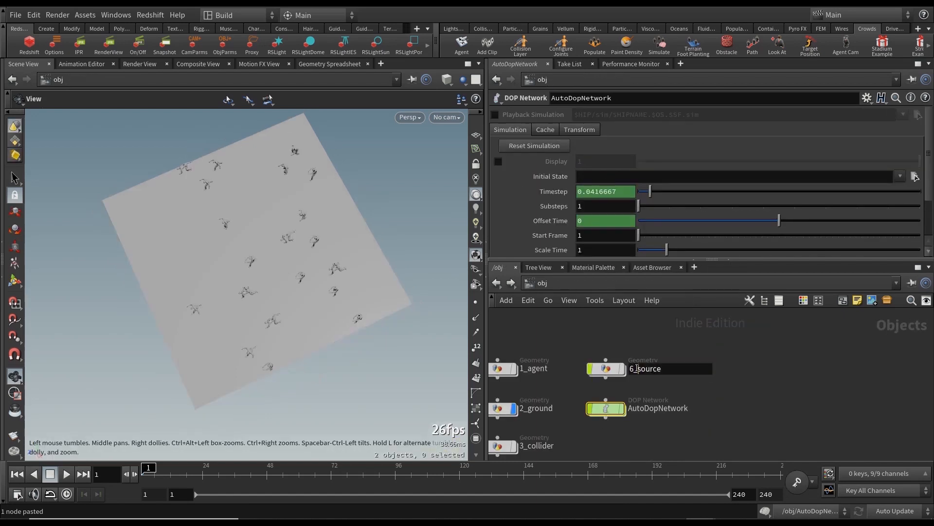
{"action": "type", "text": "source"}
{"action": "key", "text": "Return"}
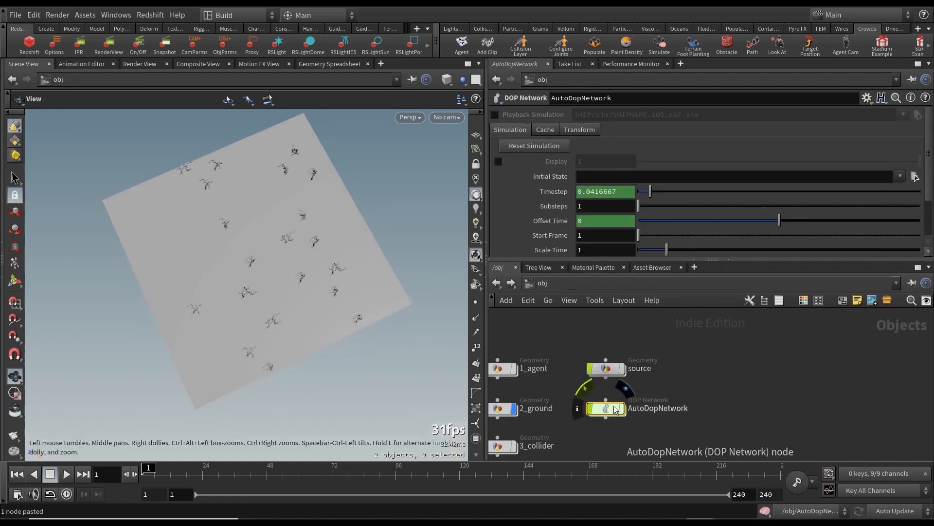
Step: Stop the simulation playback in AutoDopNetwork and bypass the sopsolver1 node
{"action": "double_click", "coordinate": [612, 407]}
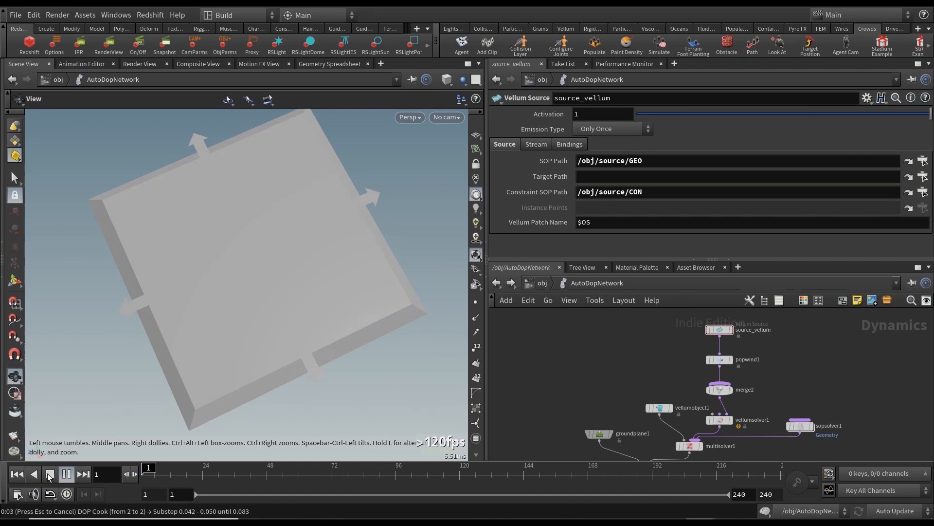
{"action": "left_click", "coordinate": [49, 476]}
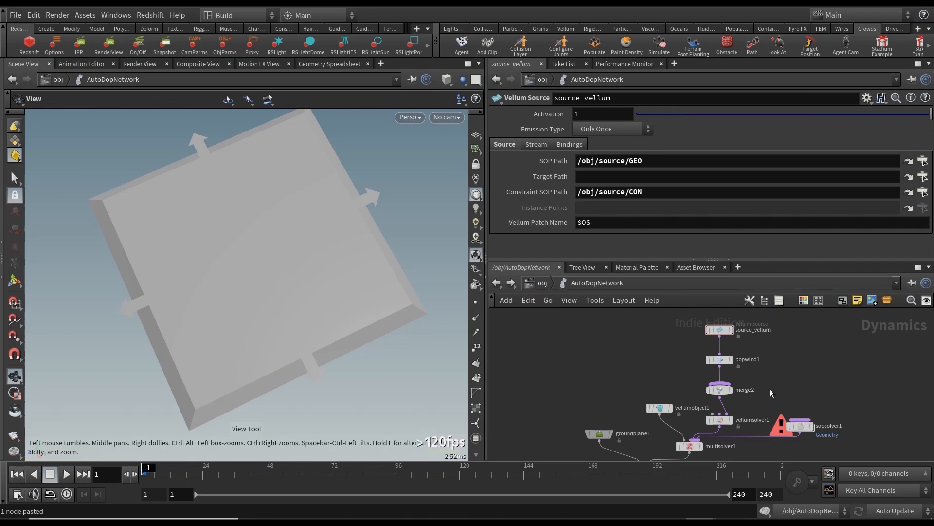
{"action": "left_click", "coordinate": [790, 426]}
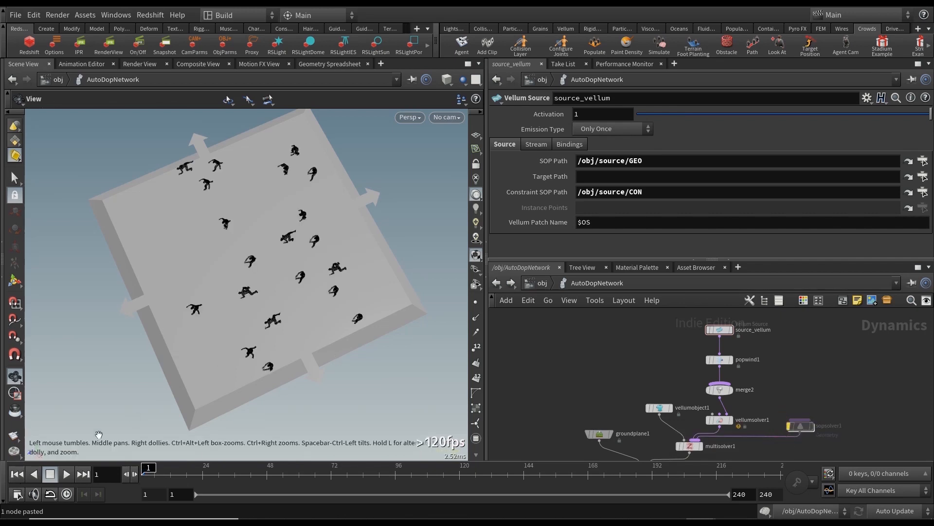
Step: Play the first few frames of the Vellum grain simulation and return to frame 1
{"action": "left_click", "coordinate": [66, 474]}
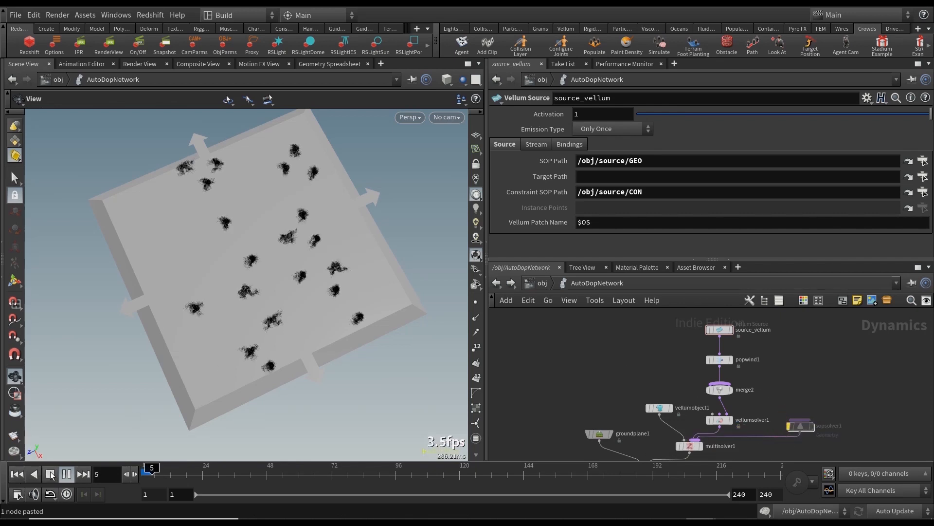
{"action": "left_click", "coordinate": [50, 474]}
{"action": "left_click", "coordinate": [23, 473]}
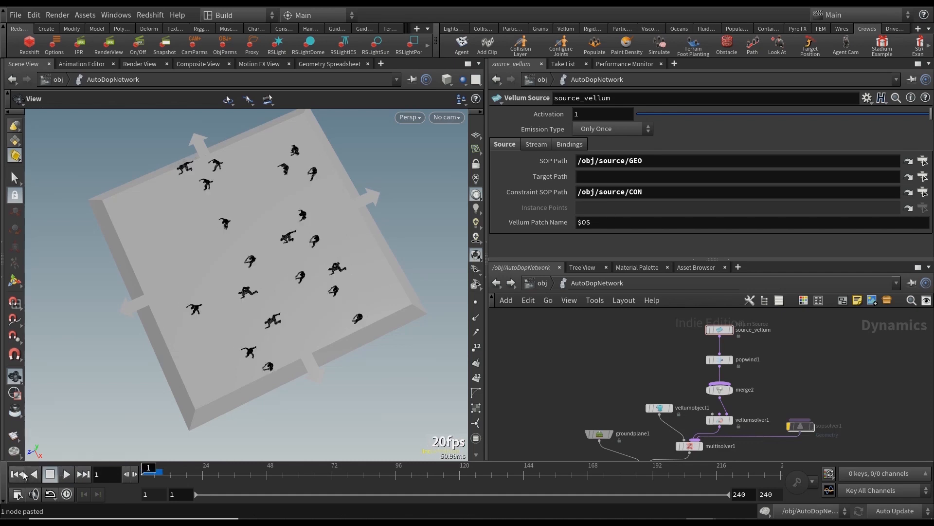
Step: Rename the source object to 6_source at the object level
{"action": "left_click", "coordinate": [542, 283]}
{"action": "double_click", "coordinate": [651, 369]}
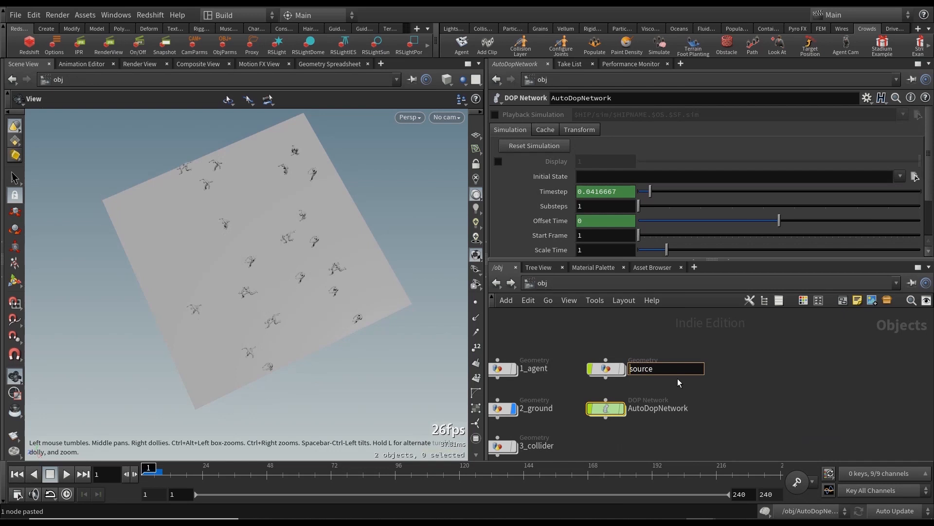
{"action": "key", "text": "Home"}
{"action": "type", "text": "6_"}
{"action": "key", "text": "Return"}
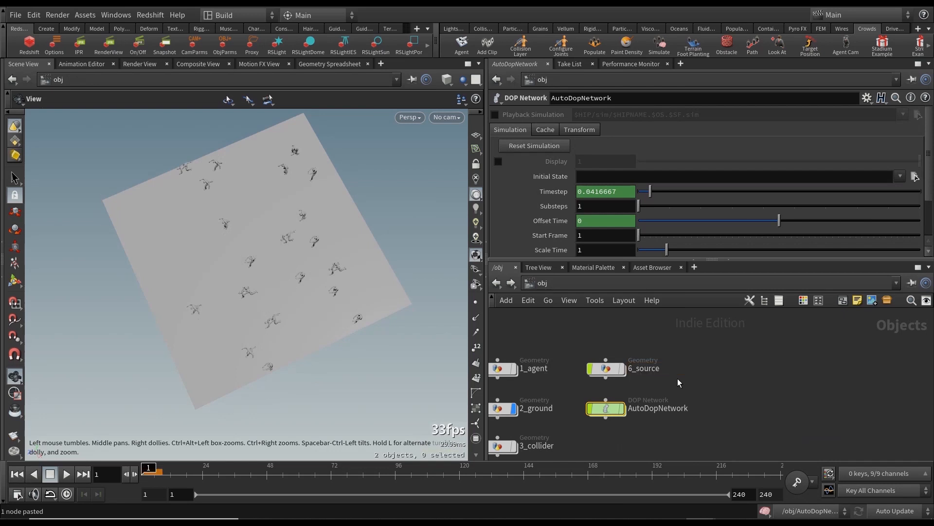
Step: Check source_vellum's paths in AutoDopNetwork, play the grain simulation from a lower viewing angle and return to frame 1
{"action": "double_click", "coordinate": [606, 409]}
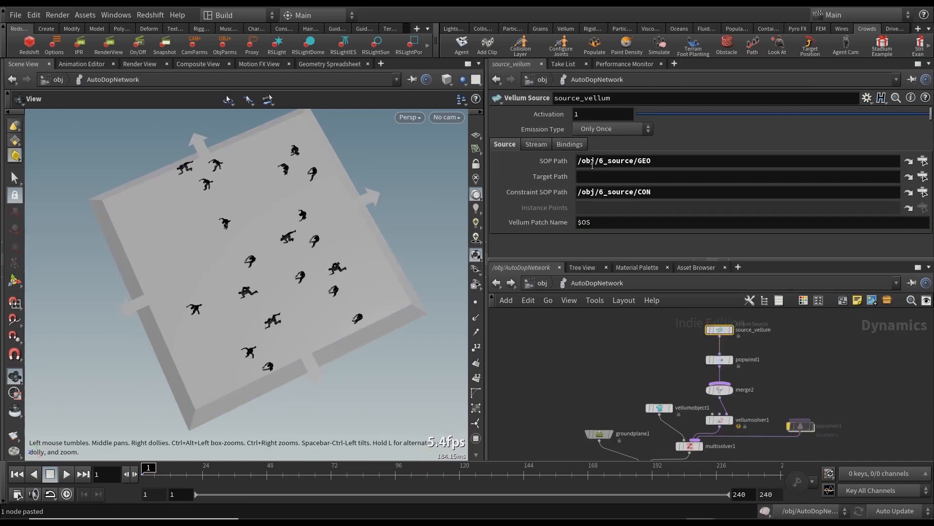
{"action": "left_click", "coordinate": [66, 473]}
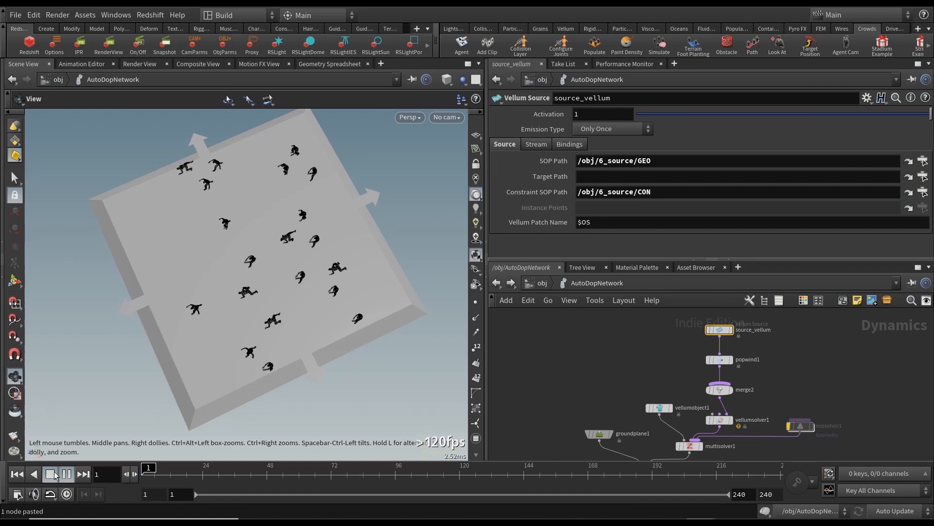
{"action": "left_click", "coordinate": [51, 473]}
{"action": "left_click_drag", "start_coordinate": [240, 313], "coordinate": [207, 315]}
{"action": "left_click", "coordinate": [67, 474]}
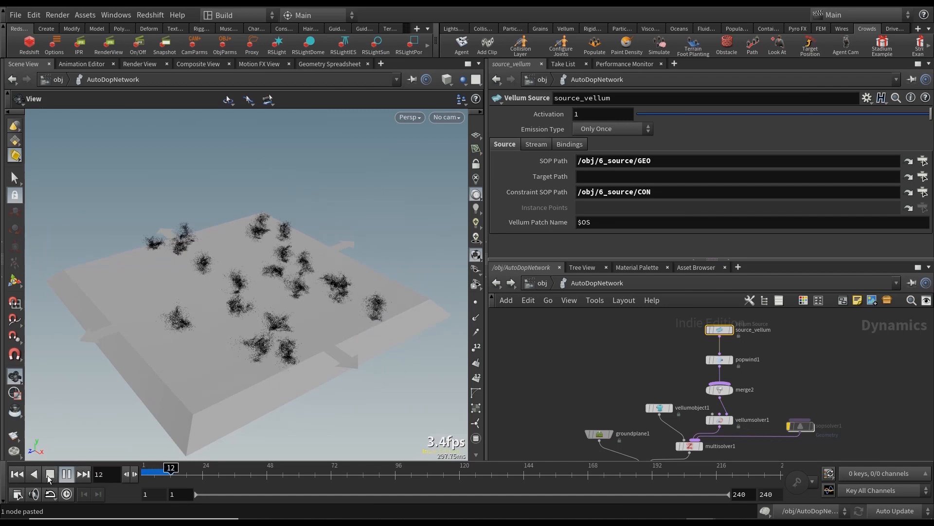
{"action": "left_click", "coordinate": [50, 474]}
{"action": "left_click", "coordinate": [17, 474]}
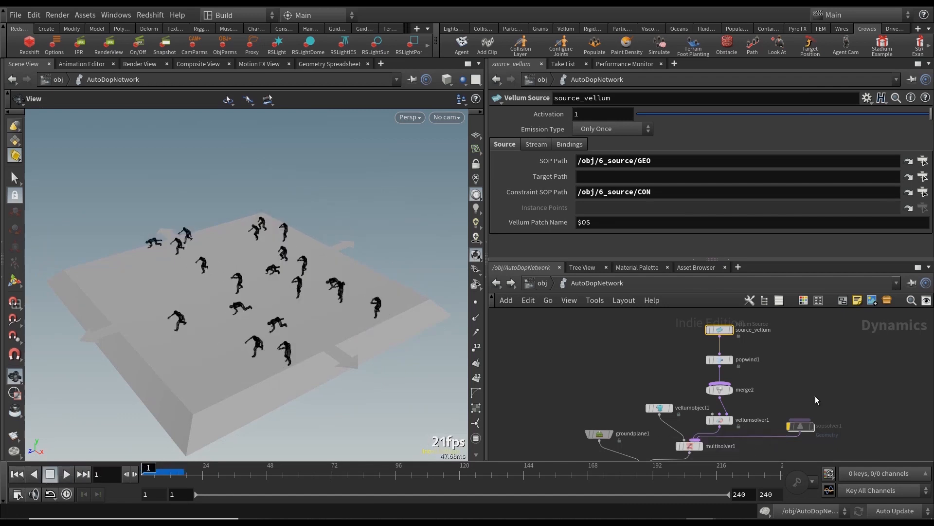
Step: Re-enable the bypassed sopsolver1 node and open its internal network
{"action": "middle_click_drag", "start_coordinate": [796, 436], "coordinate": [737, 401]}
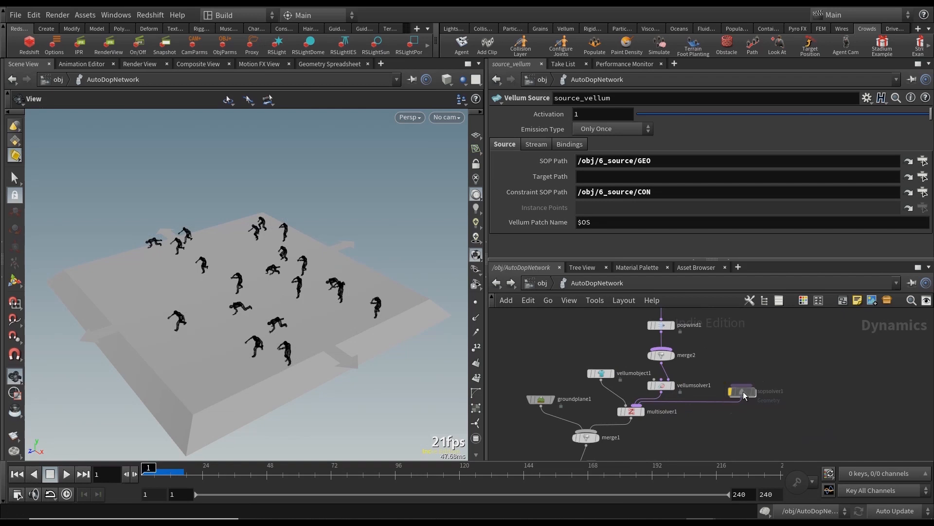
{"action": "left_click", "coordinate": [743, 391]}
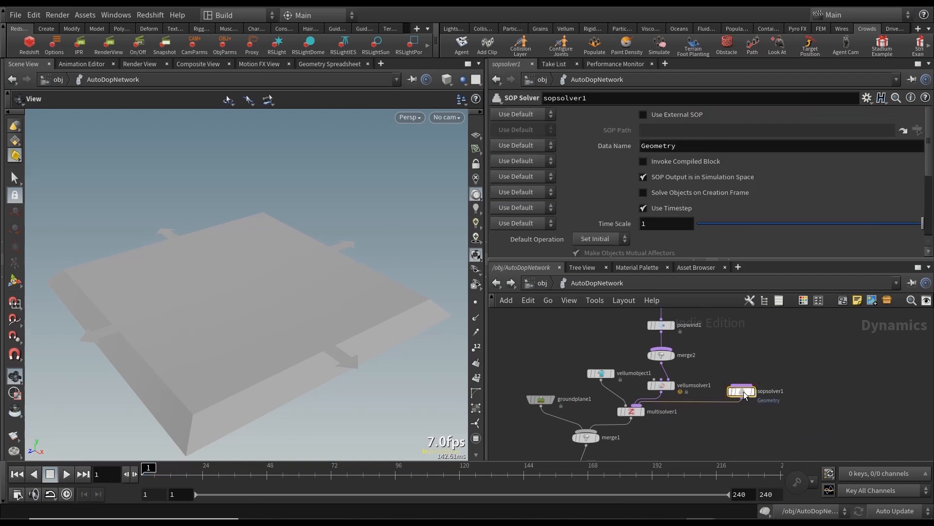
{"action": "double_click", "coordinate": [744, 392]}
{"action": "left_click", "coordinate": [496, 283]}
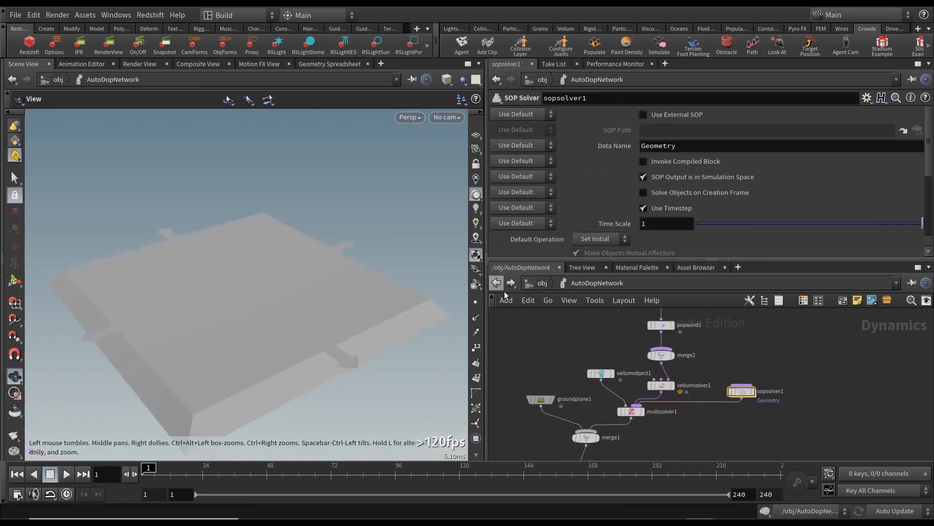
{"action": "double_click", "coordinate": [743, 391]}
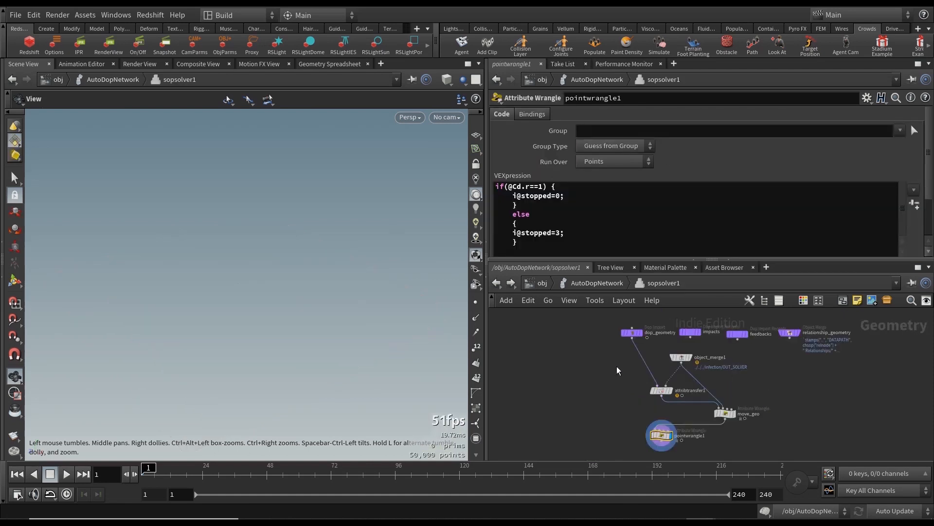
Step: Copy the infection object from the other Houdini scene and return to the crowd scene
{"action": "left_click", "coordinate": [682, 359]}
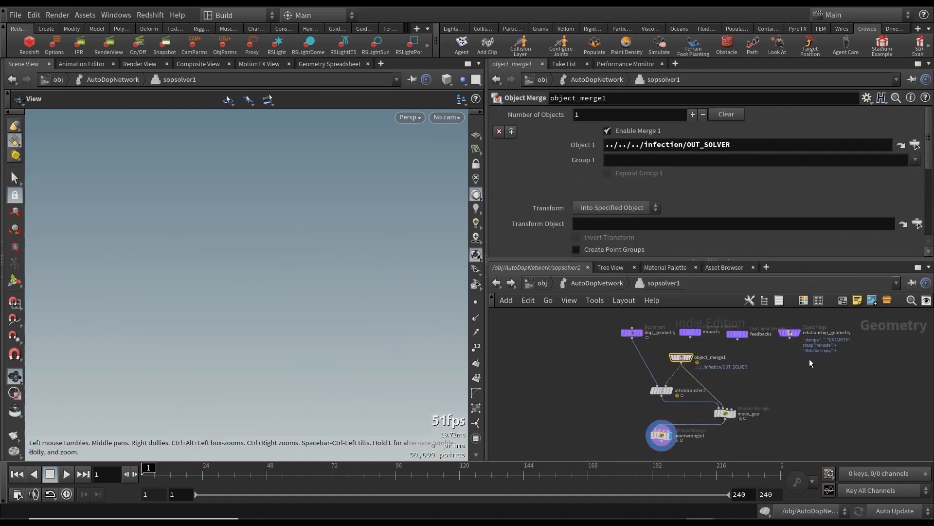
{"action": "key", "text": "alt+Tab"}
{"action": "key", "text": "alt+Tab"}
{"action": "key", "text": "alt+Tab"}
{"action": "key", "text": "alt+Tab"}
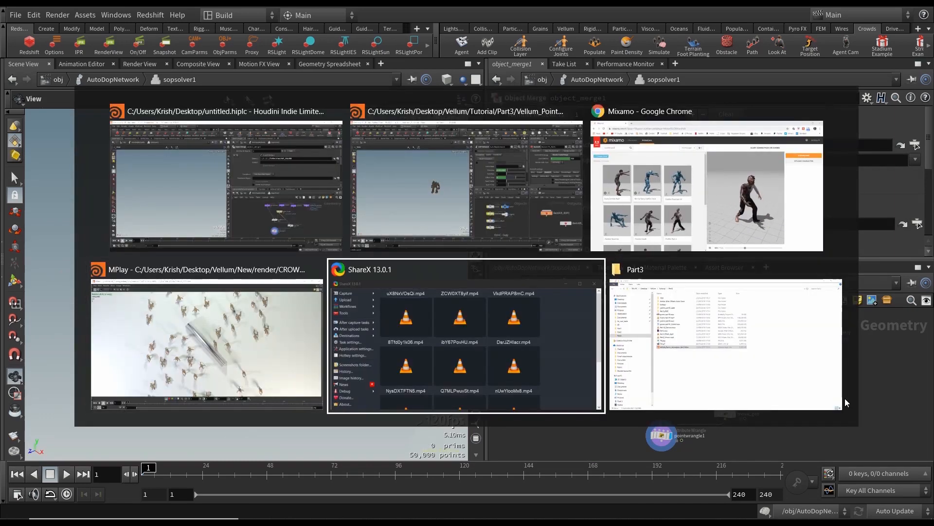
{"action": "key", "text": "alt+Tab"}
{"action": "key", "text": "alt+Tab"}
{"action": "key", "text": "alt+Tab"}
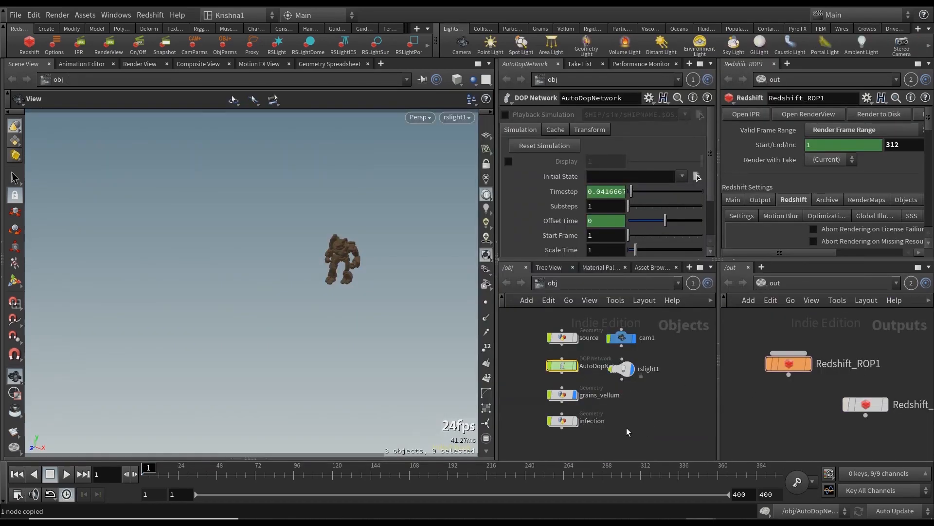
{"action": "left_click", "coordinate": [572, 420]}
{"action": "key", "text": "ctrl+c"}
{"action": "key", "text": "alt+Tab"}
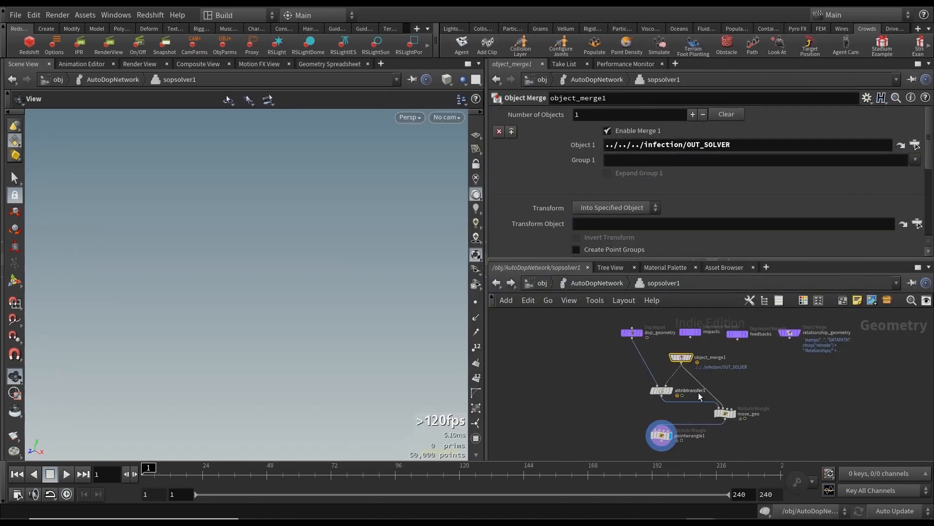
Step: Bypass sopsolver1 in AutoDopNetwork and paste the copied infection object at the object level
{"action": "left_click", "coordinate": [597, 283]}
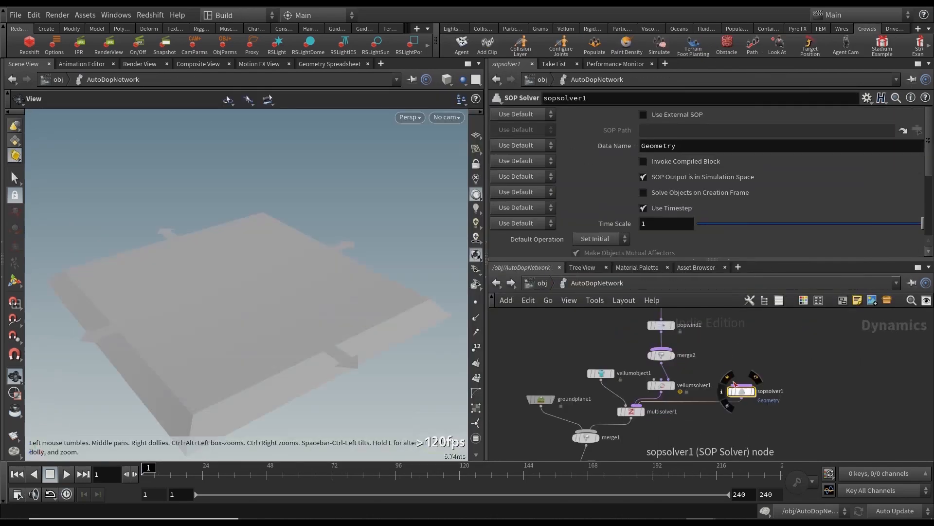
{"action": "left_click", "coordinate": [730, 391]}
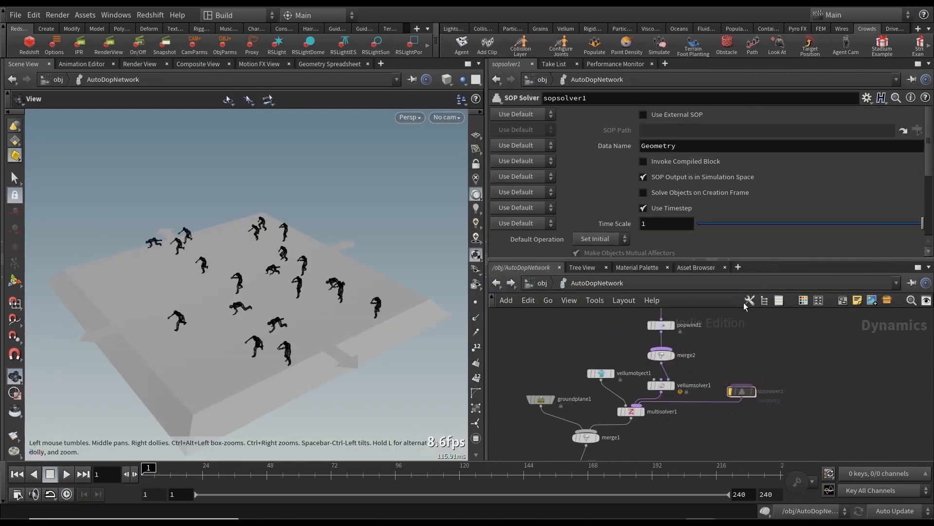
{"action": "key", "text": "u"}
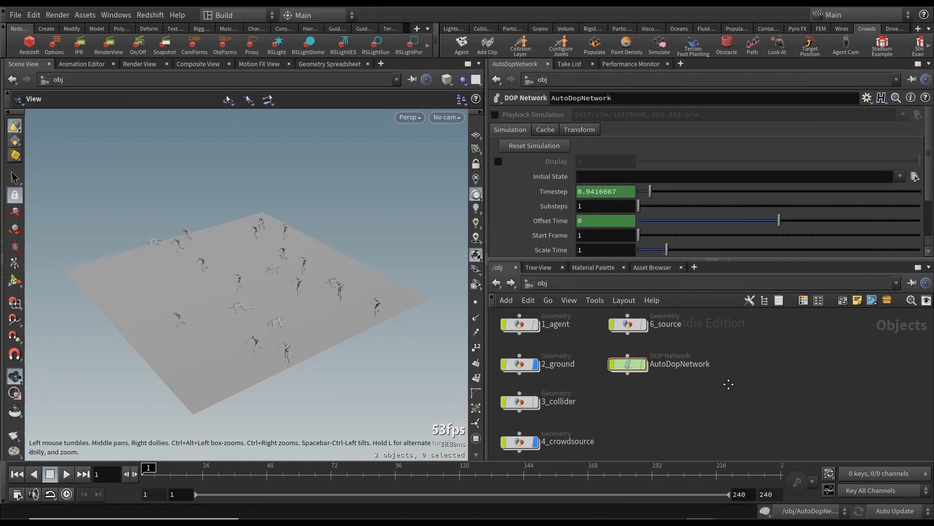
{"action": "key", "text": "ctrl+v"}
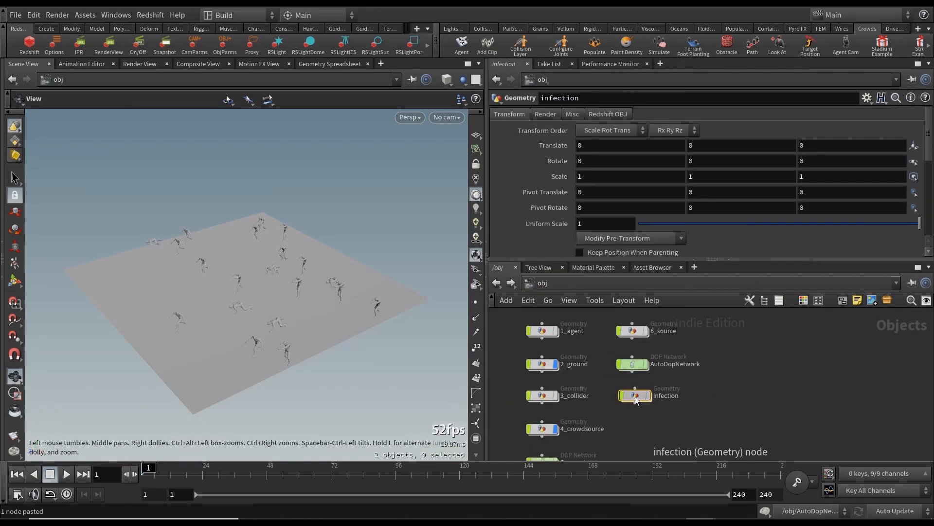
Step: Set the source path of object_merge1 inside the infection object to ../../6_source/GEO
{"action": "double_click", "coordinate": [628, 395]}
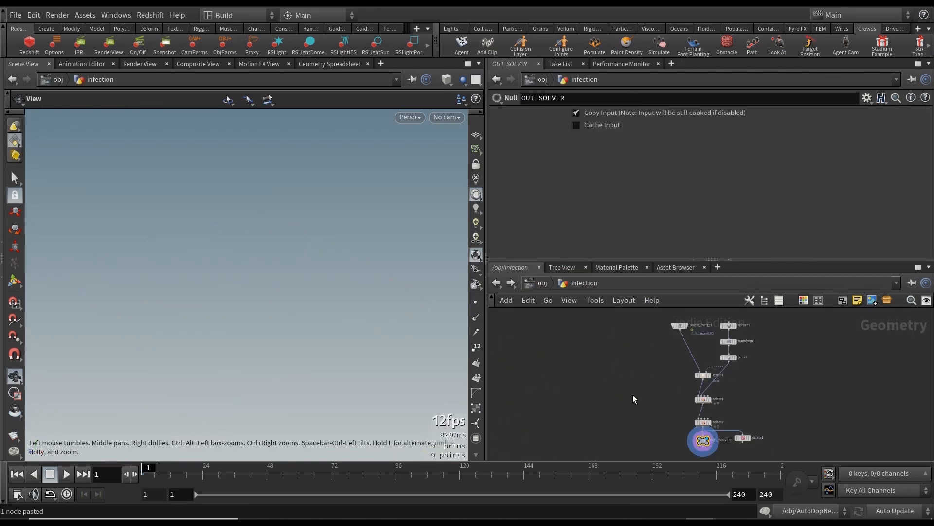
{"action": "left_click_drag", "start_coordinate": [651, 348], "coordinate": [687, 320]}
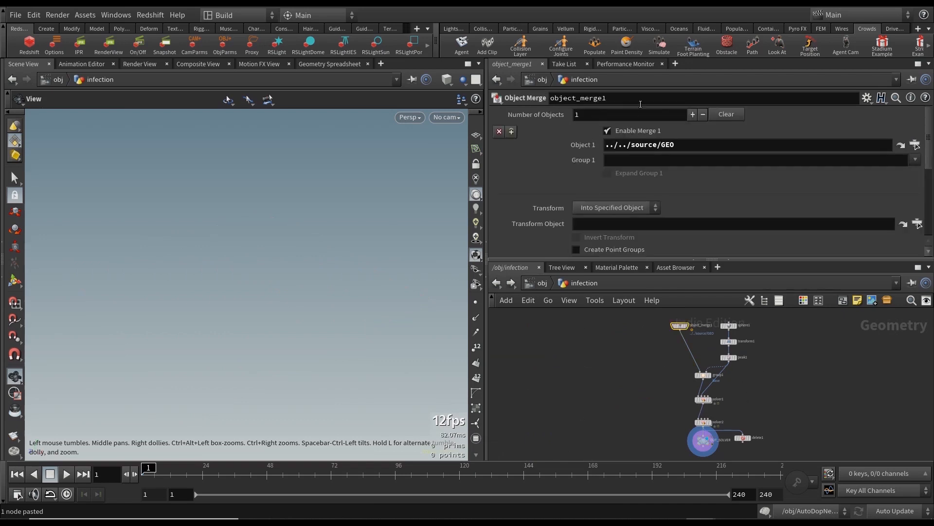
{"action": "left_click", "coordinate": [632, 145]}
{"action": "type", "text": "6_"}
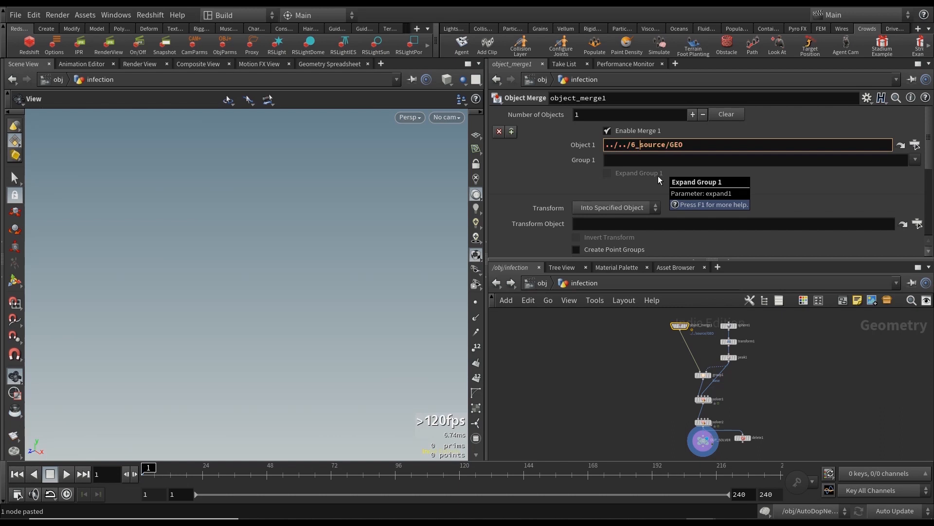
{"action": "key", "text": "Return"}
Step: Detach OUT_SOLVER from solver2 and connect it directly to the output of object_merge1
{"action": "scroll", "coordinate": [726, 425], "scroll_direction": "up", "scroll_amount": 1}
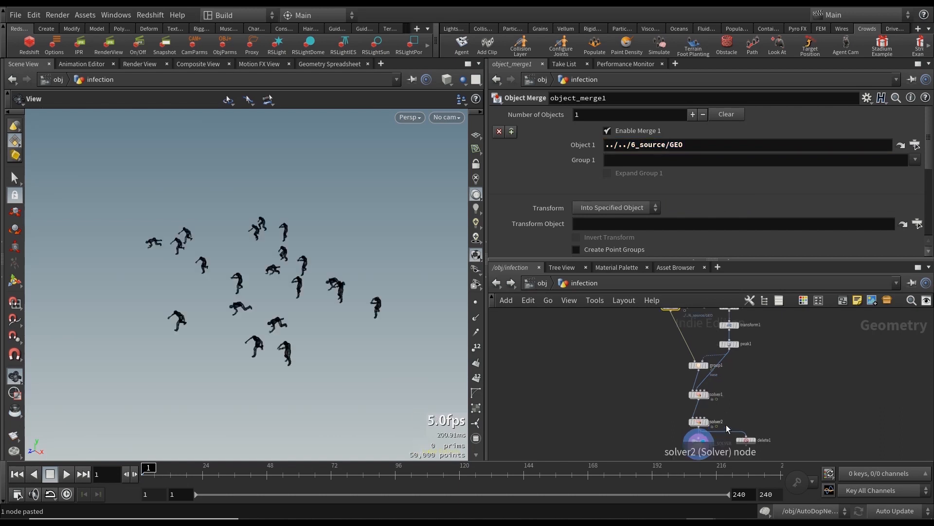
{"action": "scroll", "coordinate": [764, 410], "scroll_direction": "down", "scroll_amount": 3}
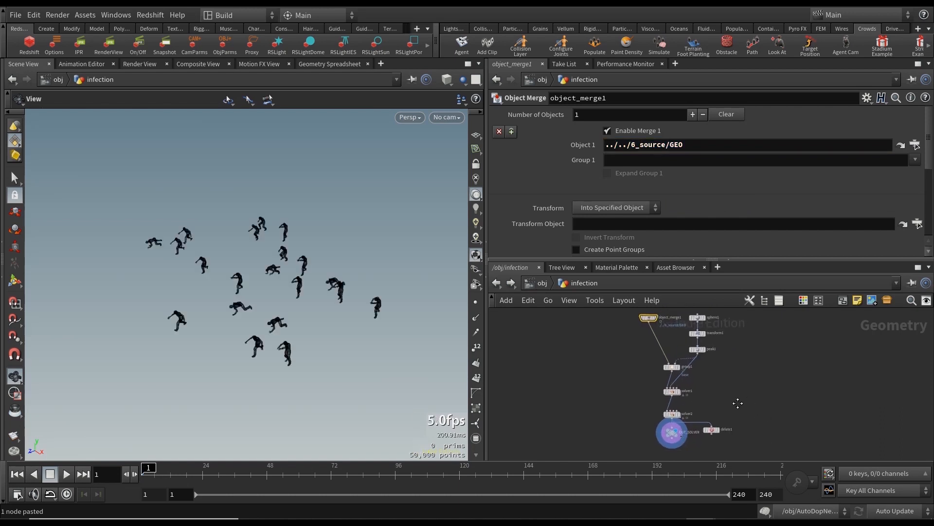
{"action": "scroll", "coordinate": [709, 391], "scroll_direction": "up", "scroll_amount": 2}
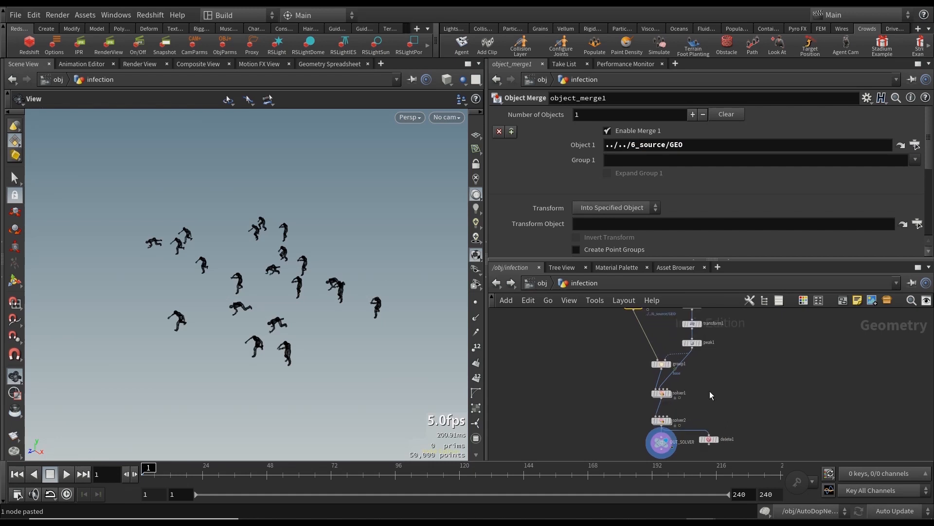
{"action": "scroll", "coordinate": [711, 386], "scroll_direction": "up", "scroll_amount": 2}
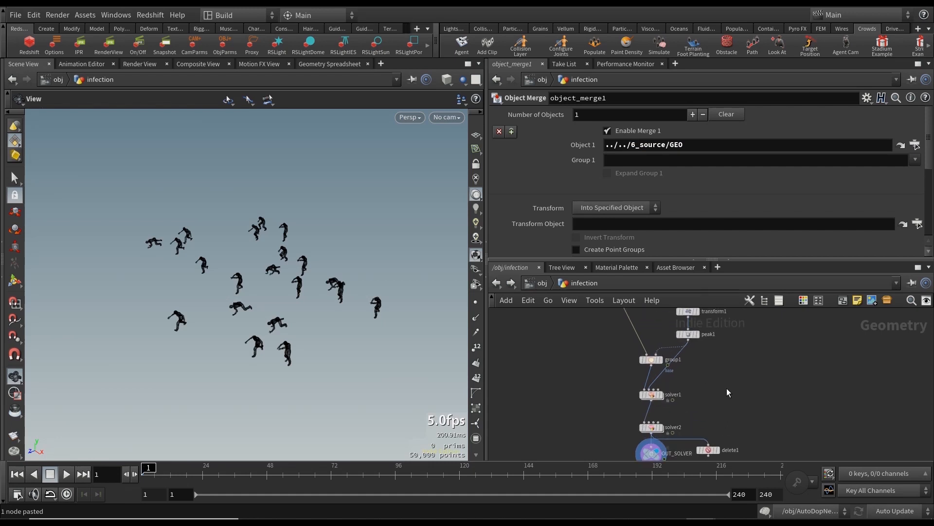
{"action": "scroll", "coordinate": [728, 391], "scroll_direction": "down", "scroll_amount": 3}
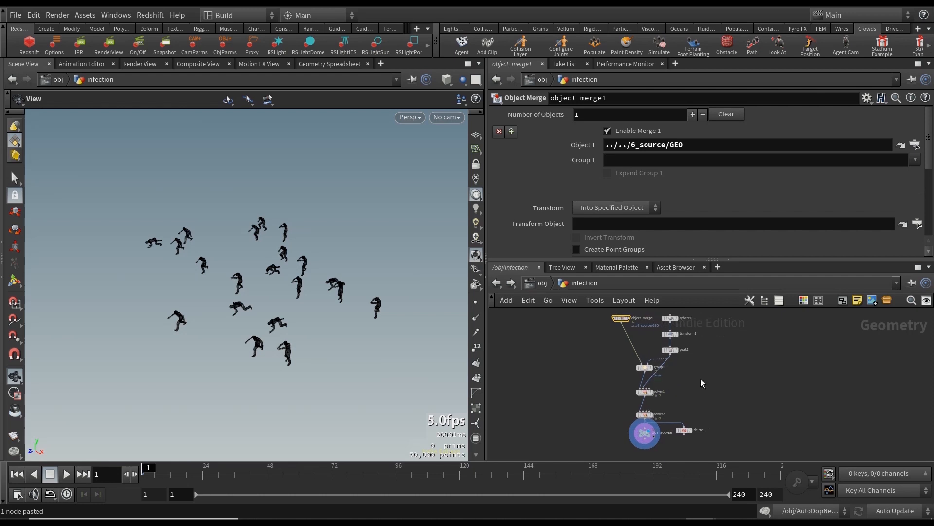
{"action": "left_click_drag", "start_coordinate": [640, 437], "coordinate": [609, 434]}
{"action": "left_click", "coordinate": [613, 427]}
{"action": "left_click", "coordinate": [621, 323]}
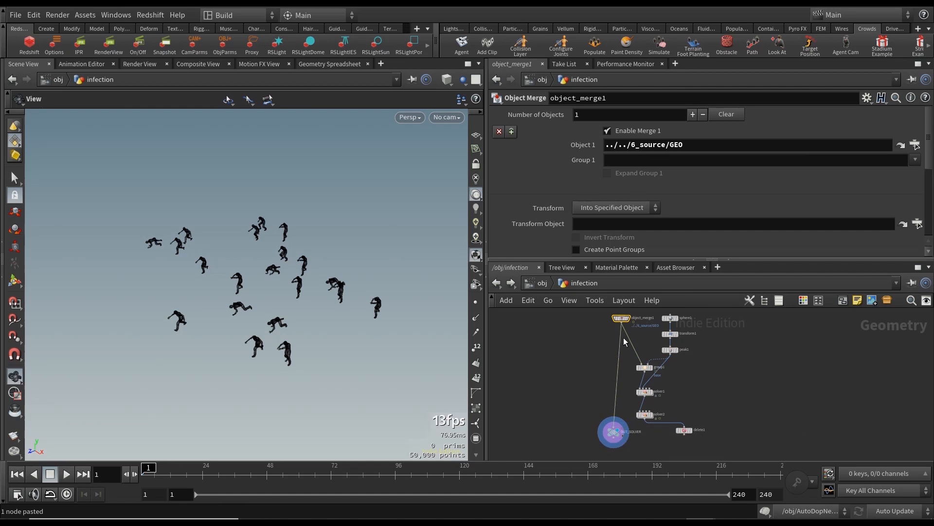
Step: Bypass every remaining node of the infection network, from the sphere and group to both solvers and the delete node
{"action": "left_click_drag", "start_coordinate": [731, 453], "coordinate": [632, 314]}
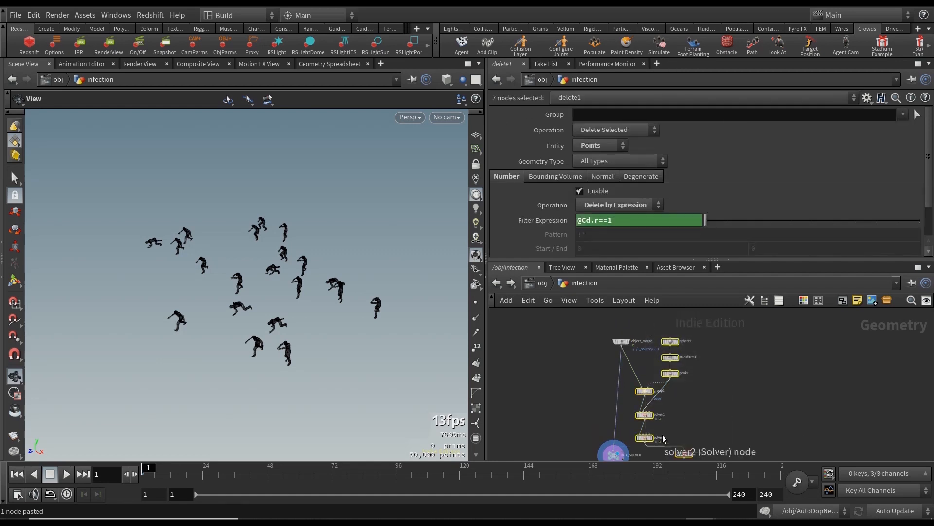
{"action": "left_click", "coordinate": [733, 409]}
{"action": "scroll", "coordinate": [726, 398], "scroll_direction": "down", "scroll_amount": 2}
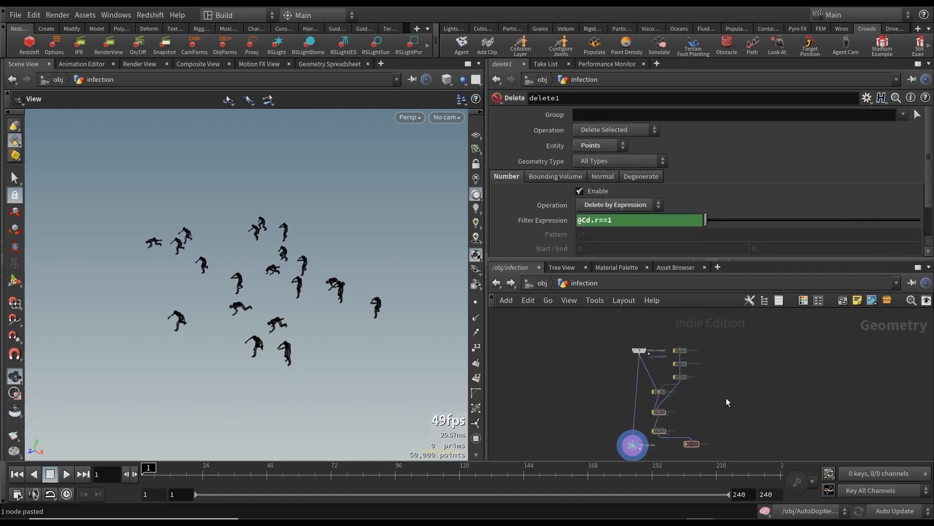
{"action": "scroll", "coordinate": [638, 428], "scroll_direction": "up", "scroll_amount": 4}
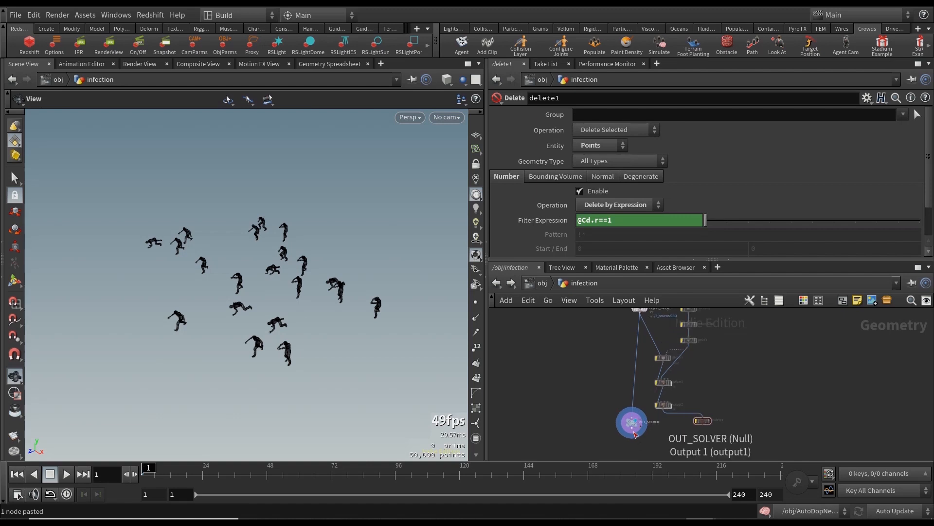
Step: Open the sopsolver1 network in AutoDopNetwork and examine the attribtransfer1 settings and the move_geo expression
{"action": "key", "text": "u"}
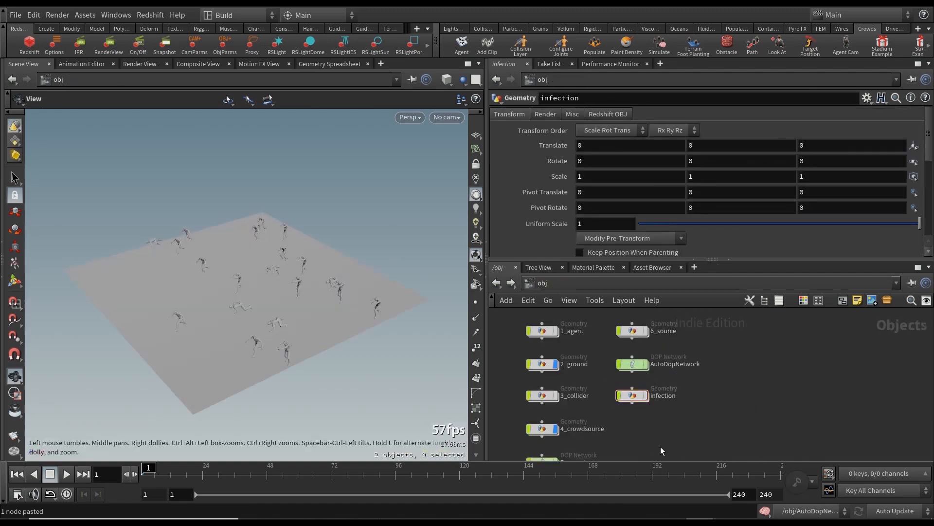
{"action": "double_click", "coordinate": [633, 365]}
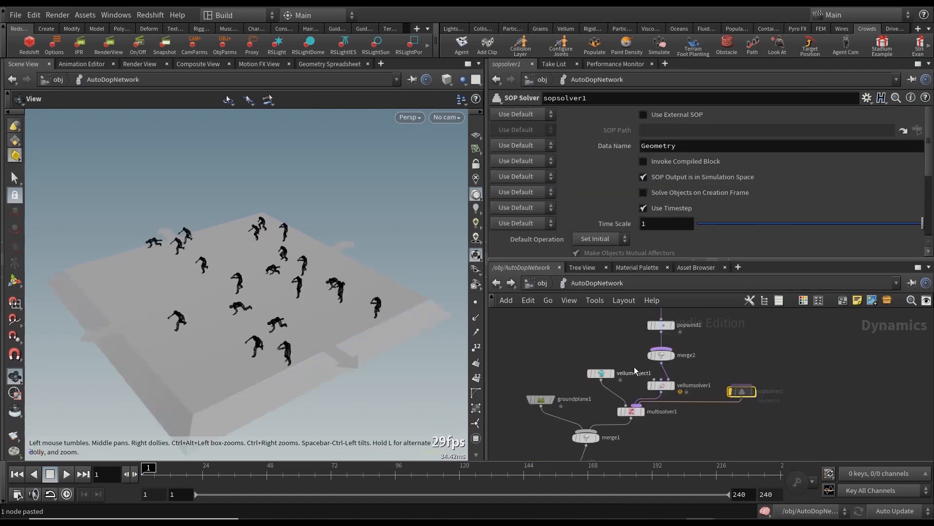
{"action": "double_click", "coordinate": [741, 392]}
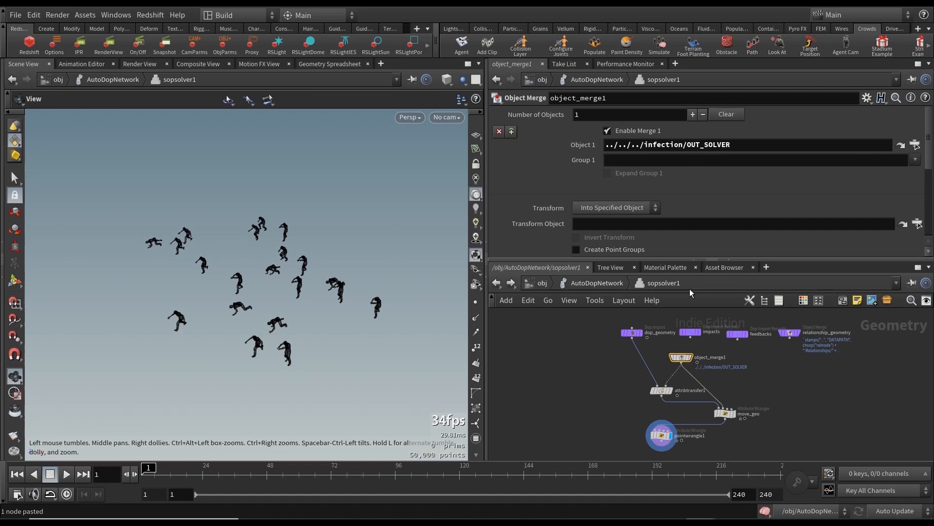
{"action": "left_click", "coordinate": [662, 391]}
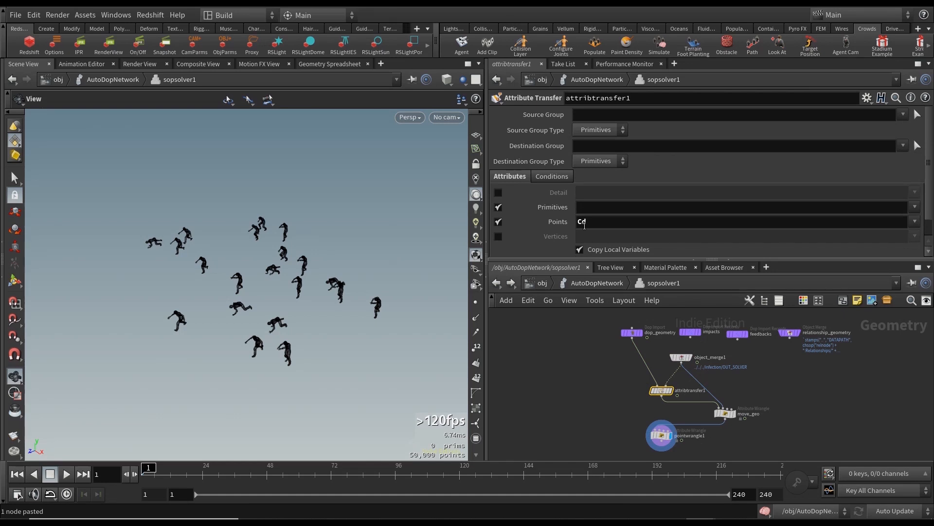
{"action": "left_click", "coordinate": [729, 415]}
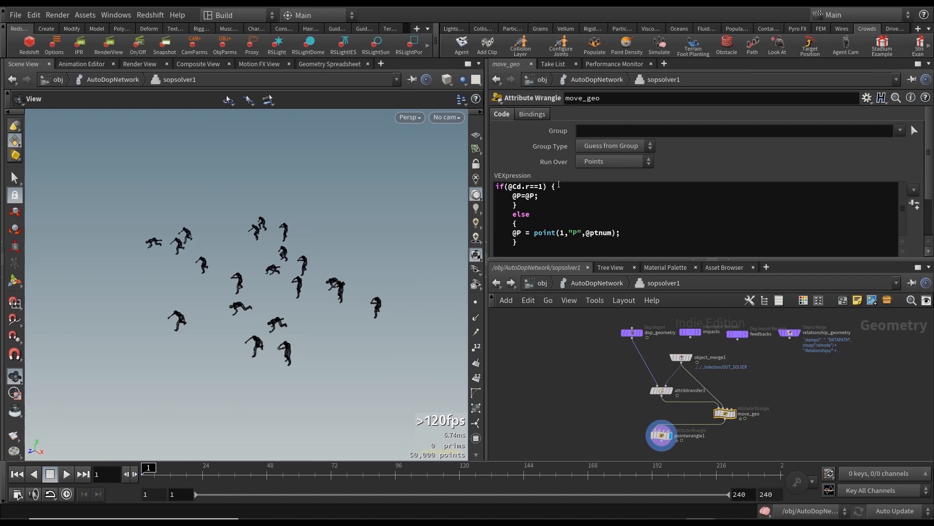
Step: Play the first frames of the simulation, return to frame 1, and review pointwrangle1 and object_merge1
{"action": "left_click", "coordinate": [66, 473]}
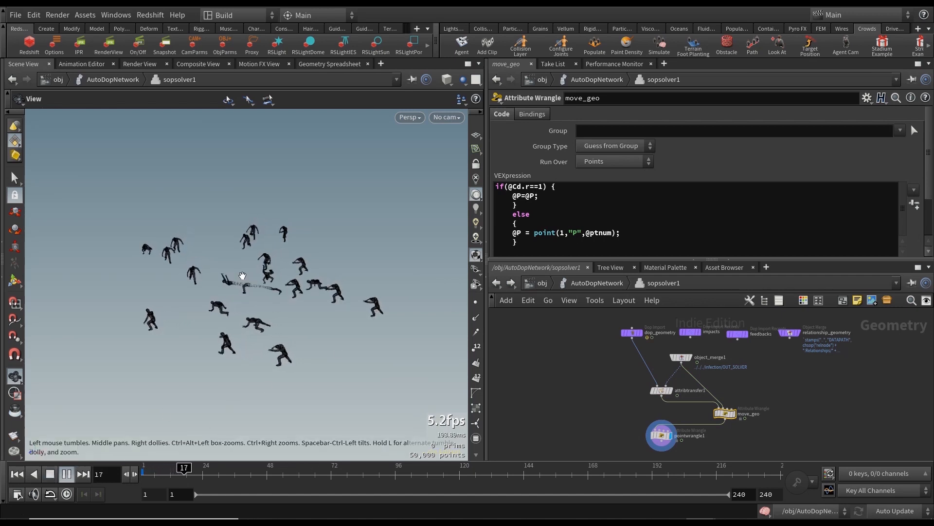
{"action": "left_click", "coordinate": [50, 473]}
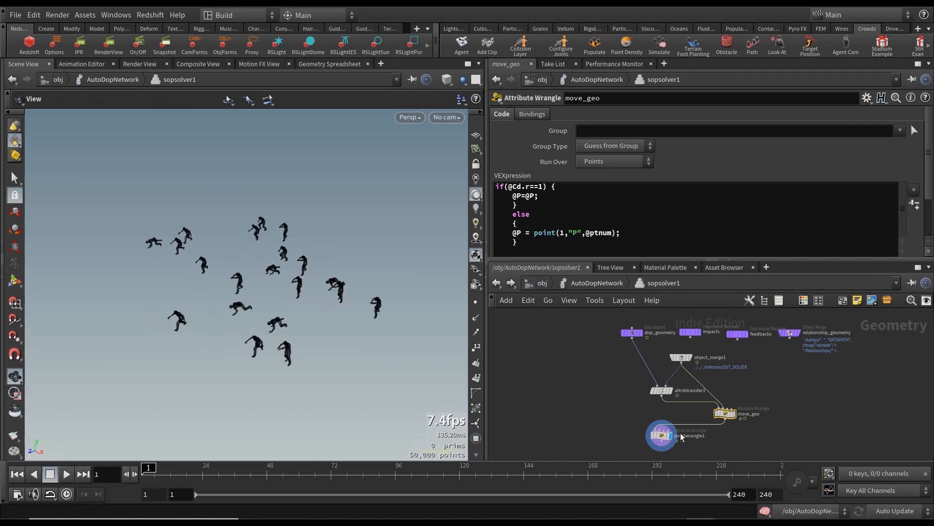
{"action": "left_click", "coordinate": [660, 435]}
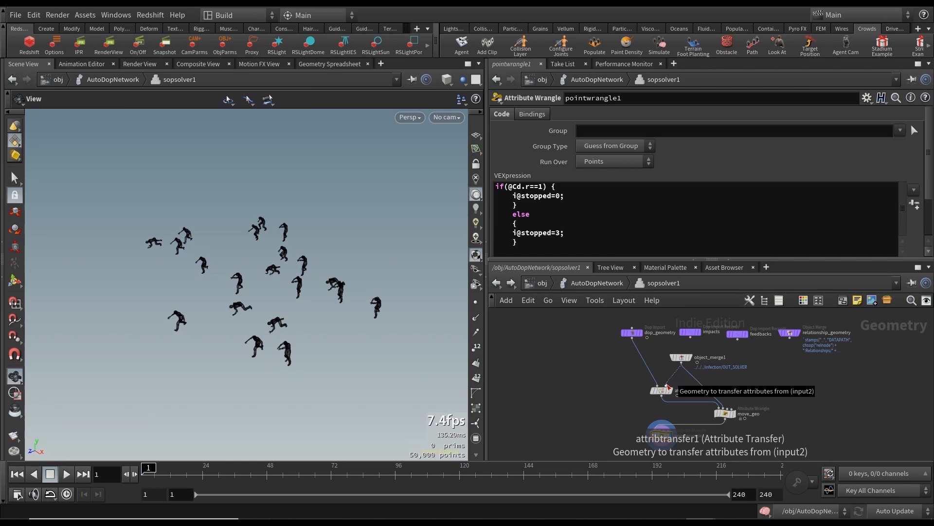
{"action": "left_click", "coordinate": [682, 358]}
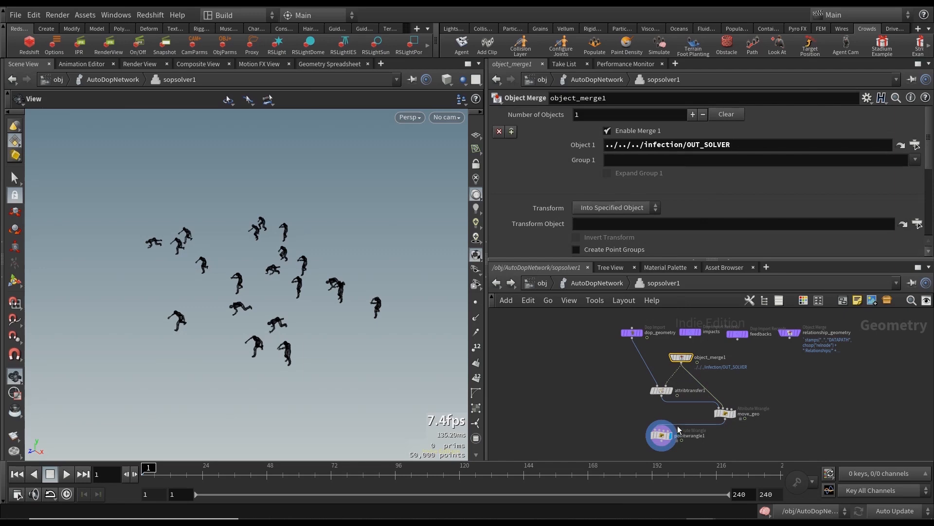
Step: Insert a Color node on the connection between dop_geometry and attribtransfer1
{"action": "mouse_move", "coordinate": [664, 394]}
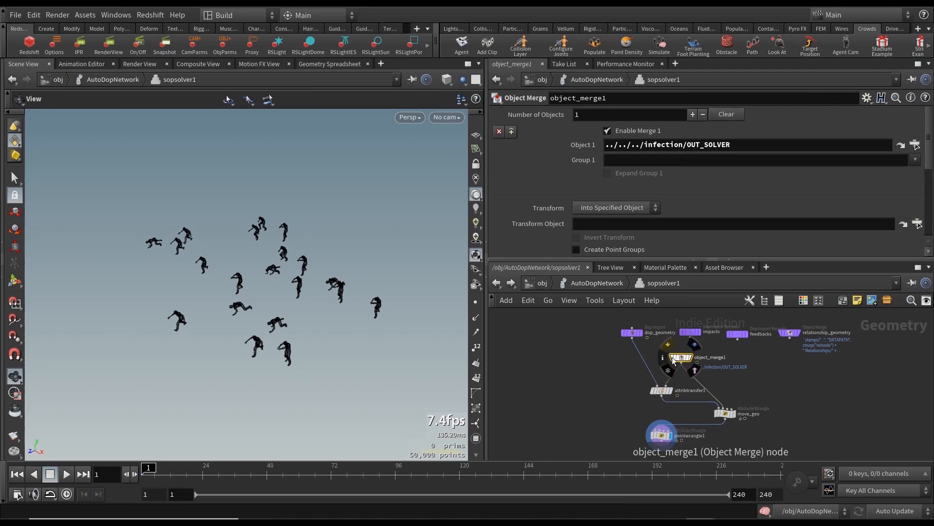
{"action": "left_click", "coordinate": [622, 354]}
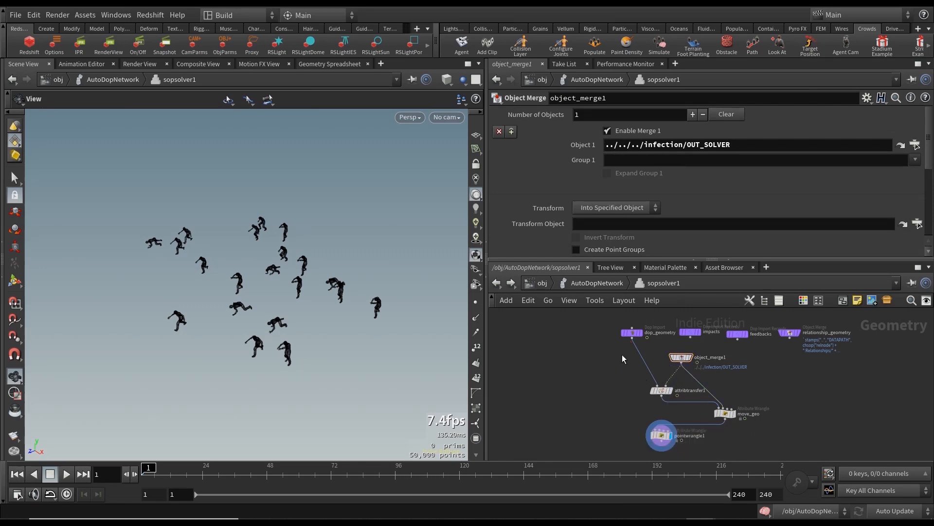
{"action": "key", "text": "Tab"}
{"action": "type", "text": "color"}
{"action": "key", "text": "Return"}
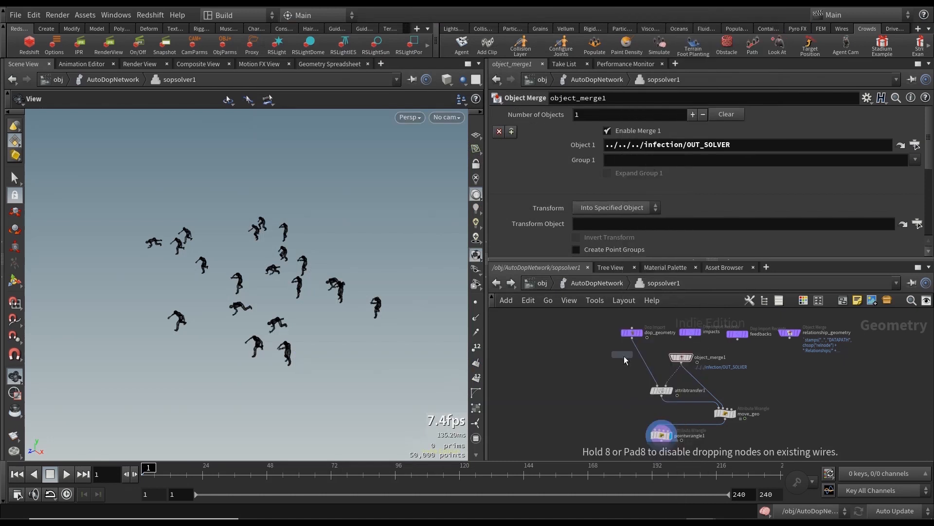
{"action": "left_click", "coordinate": [632, 349]}
{"action": "double_click", "coordinate": [632, 350]}
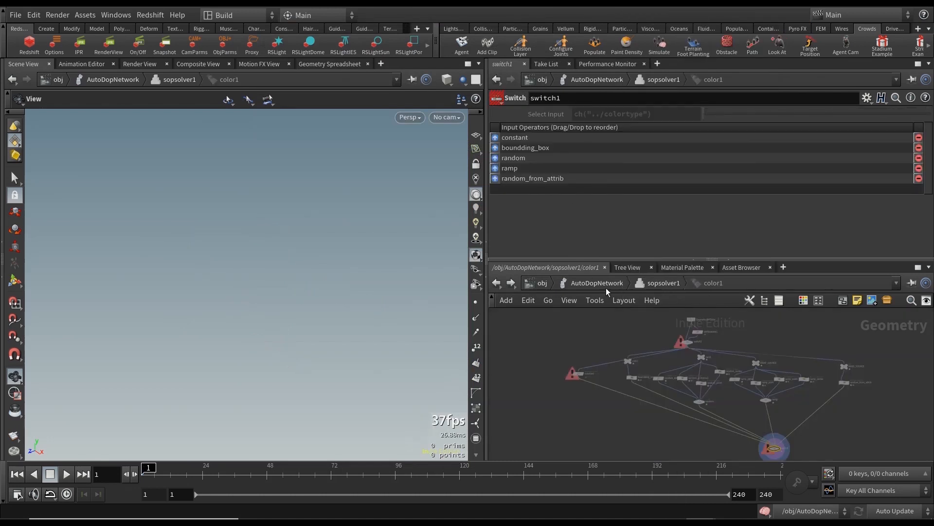
{"action": "left_click", "coordinate": [662, 283]}
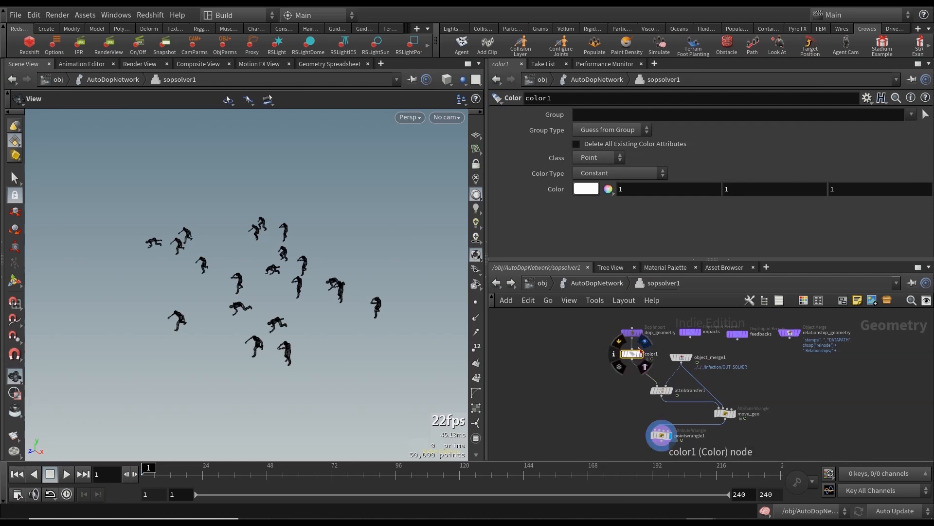
{"action": "left_click", "coordinate": [632, 180]}
{"action": "left_click", "coordinate": [632, 183]}
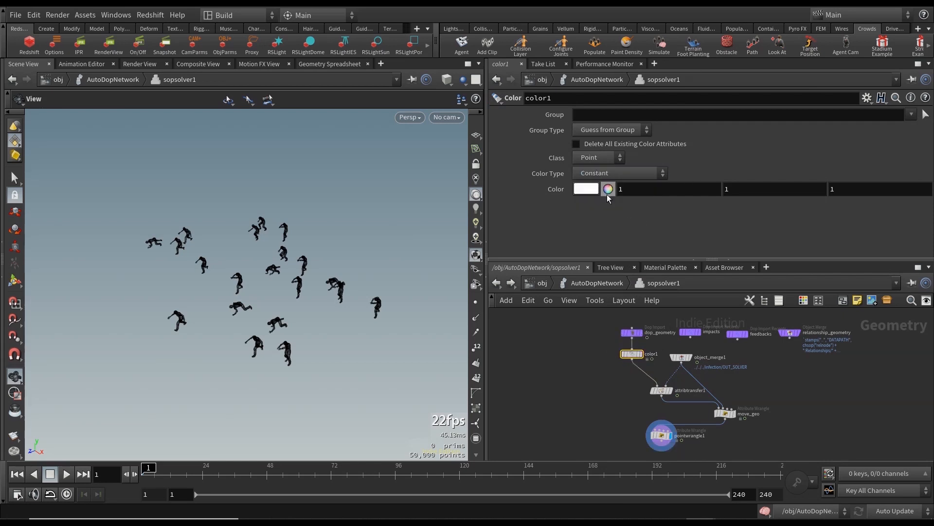
Step: Set the color1 node's constant color to black (0, 0, 0) and shift object_merge1 to make room in the network
{"action": "left_click", "coordinate": [633, 190]}
{"action": "type", "text": "0"}
{"action": "key", "text": "Tab"}
{"action": "type", "text": "0"}
{"action": "key", "text": "Tab"}
{"action": "type", "text": "0"}
{"action": "key", "text": "Return"}
{"action": "left_click_drag", "start_coordinate": [682, 360], "coordinate": [692, 357]}
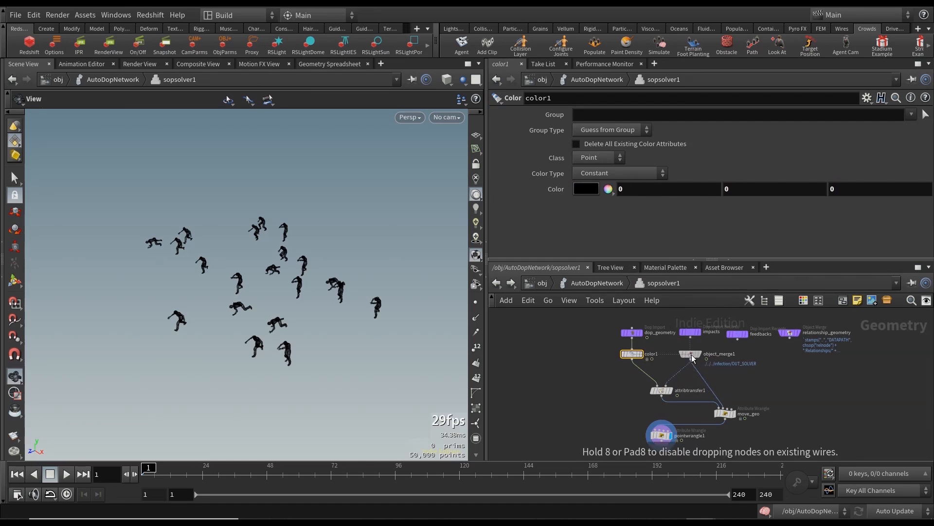
Step: Add a displayed Point Wrangle below color1, with color1 as first input and object_merge1 as second, and move attribtransfer1 clear of it
{"action": "left_click", "coordinate": [660, 390]}
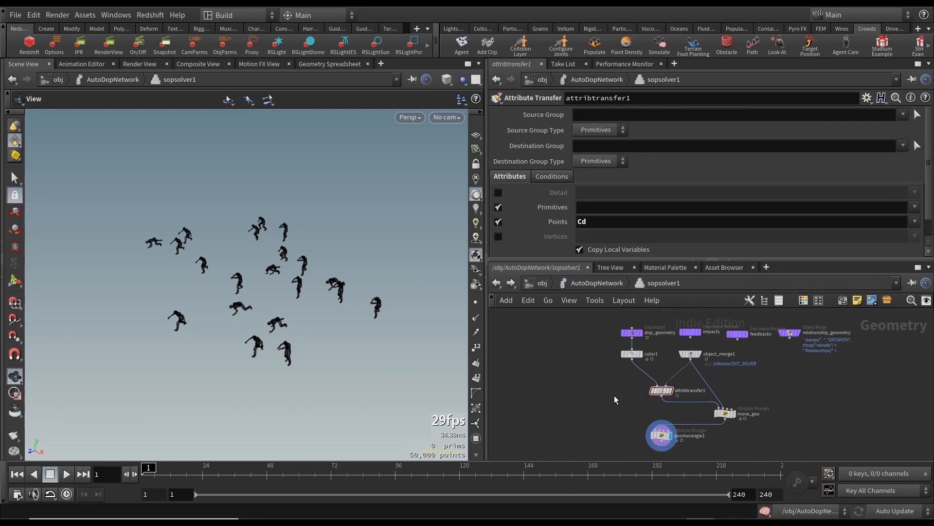
{"action": "key", "text": "Tab"}
{"action": "type", "text": "point wr"}
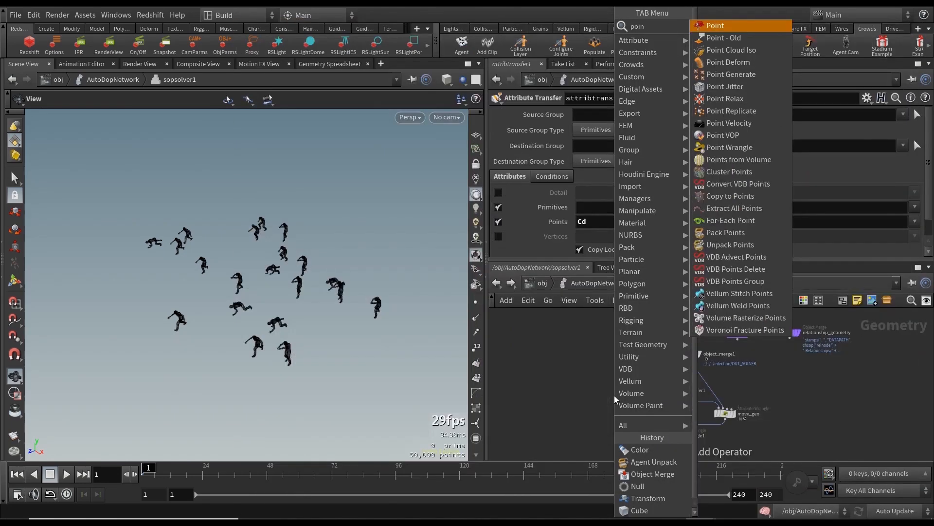
{"action": "key", "text": "Return"}
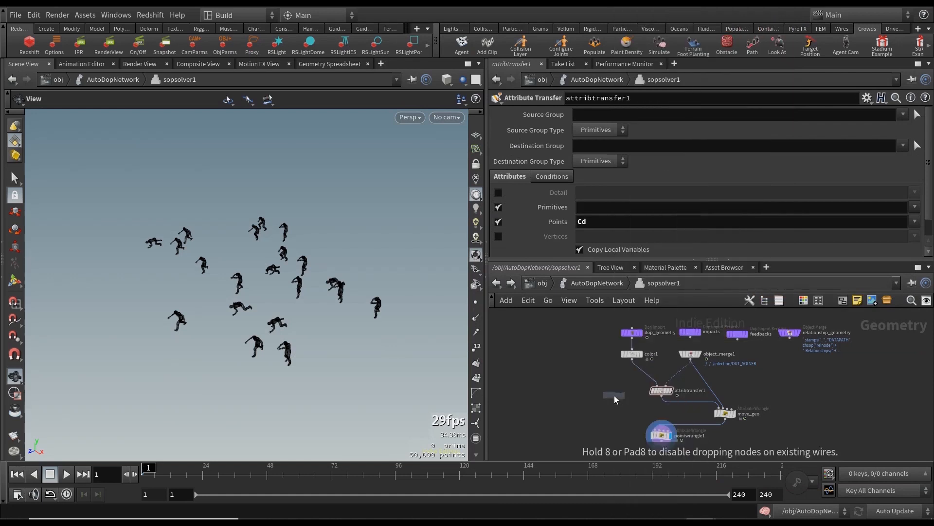
{"action": "left_click", "coordinate": [631, 393]}
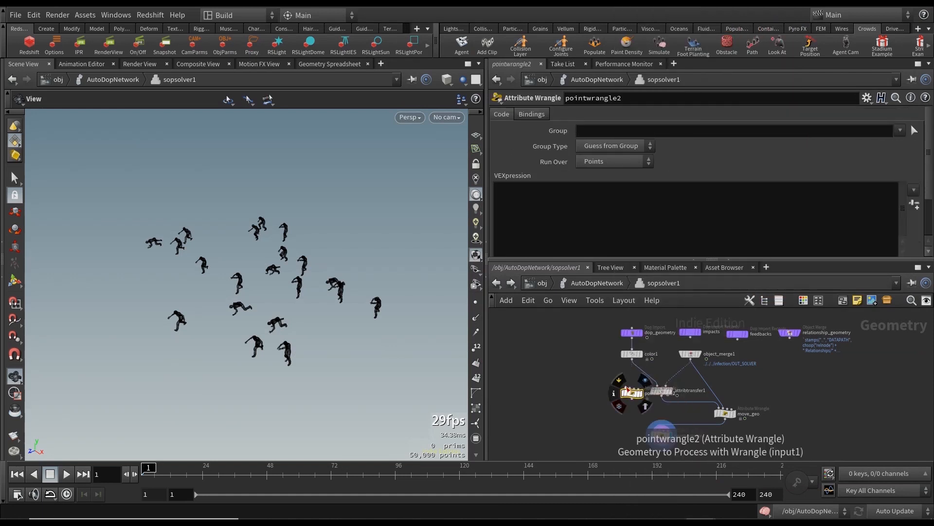
{"action": "left_click", "coordinate": [630, 387]}
{"action": "left_click", "coordinate": [632, 358]}
{"action": "left_click", "coordinate": [637, 387]}
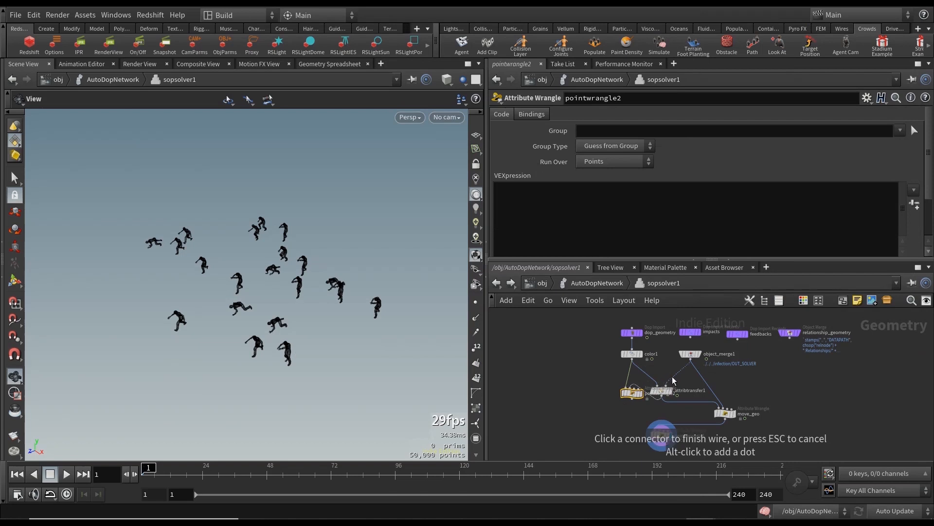
{"action": "left_click", "coordinate": [690, 360]}
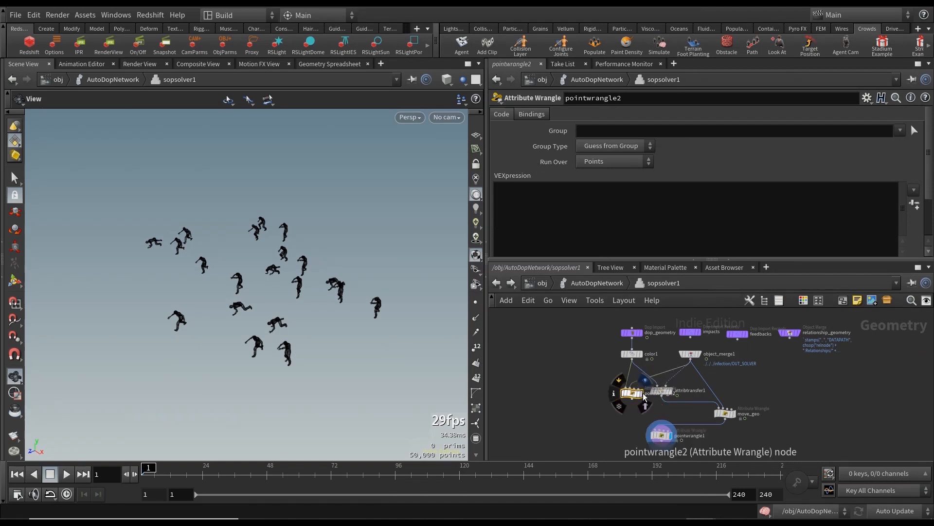
{"action": "left_click_drag", "start_coordinate": [665, 392], "coordinate": [673, 412]}
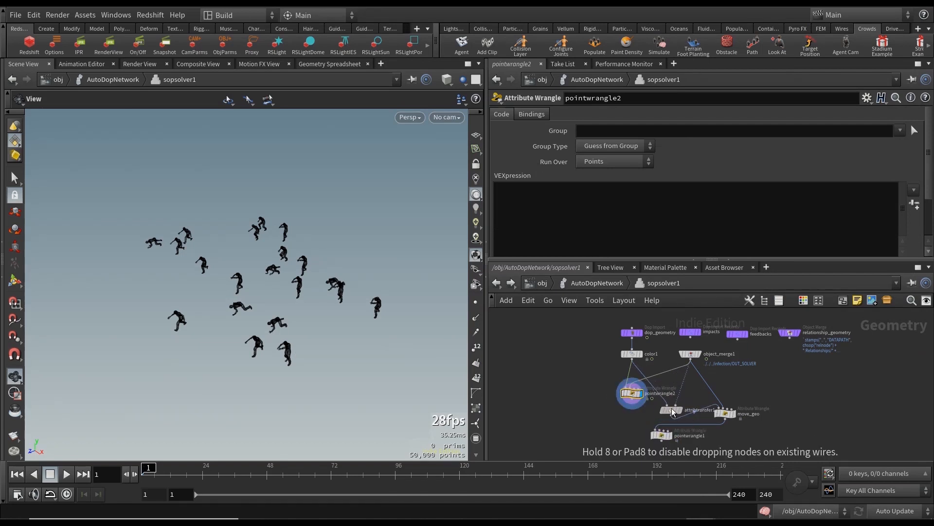
{"action": "left_click", "coordinate": [546, 208]}
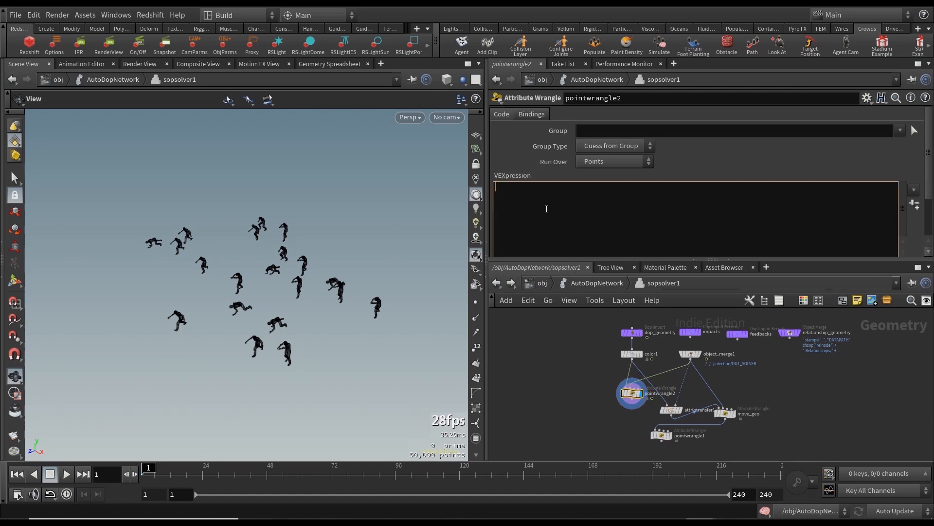
{"action": "type", "text": "i@active = point()1, \"acti"}
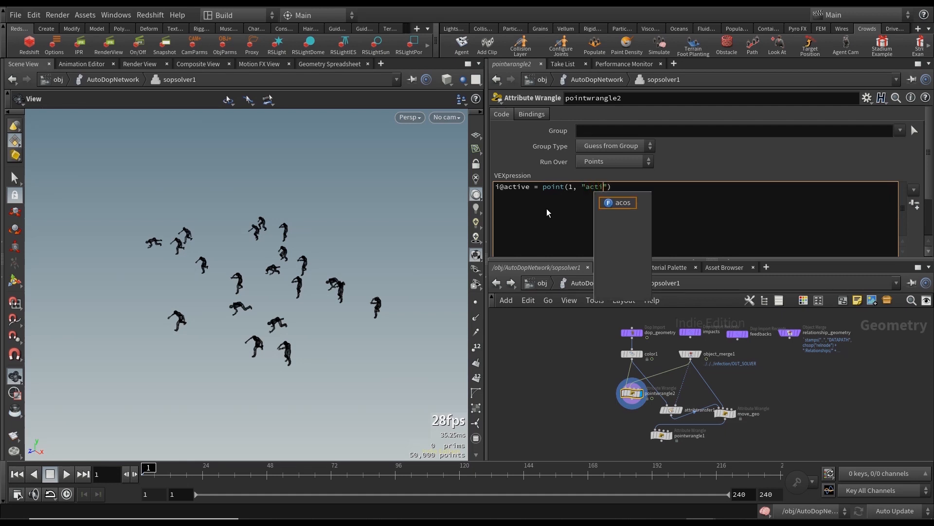
{"action": "type", "text": "ve\", @"}
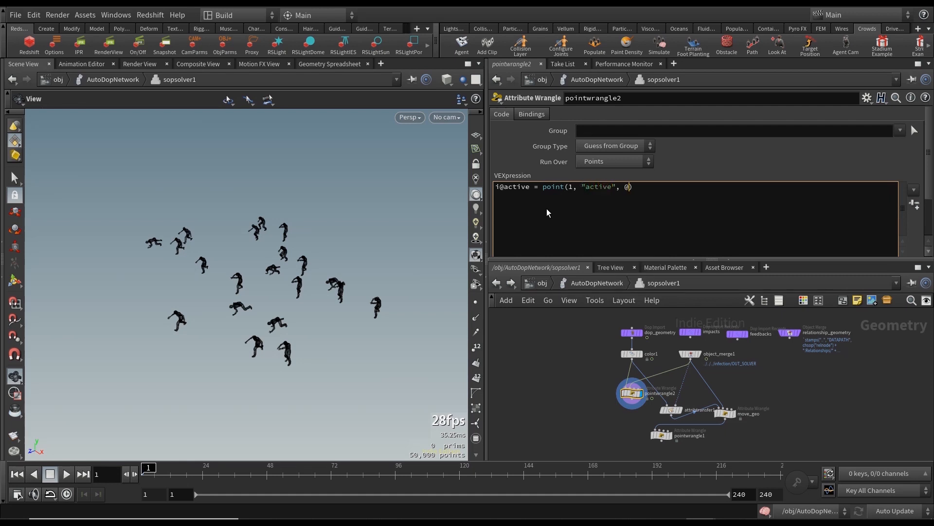
{"action": "type", "text": "ptnum"}
{"action": "type", "text": ";"}
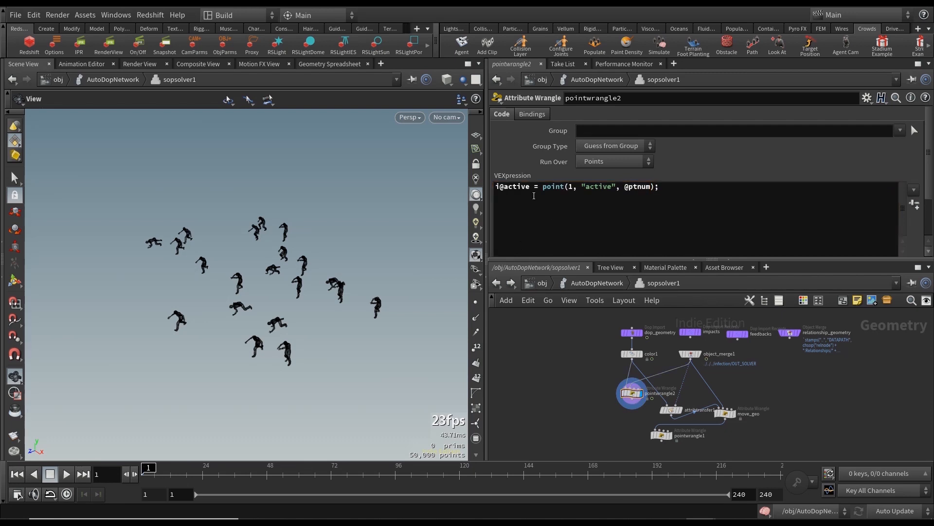
Step: Rearrange the network by moving pointwrangle1 lower and placing move_geo between attribtransfer1 and pointwrangle1
{"action": "middle_click_drag", "start_coordinate": [629, 422], "coordinate": [625, 397]}
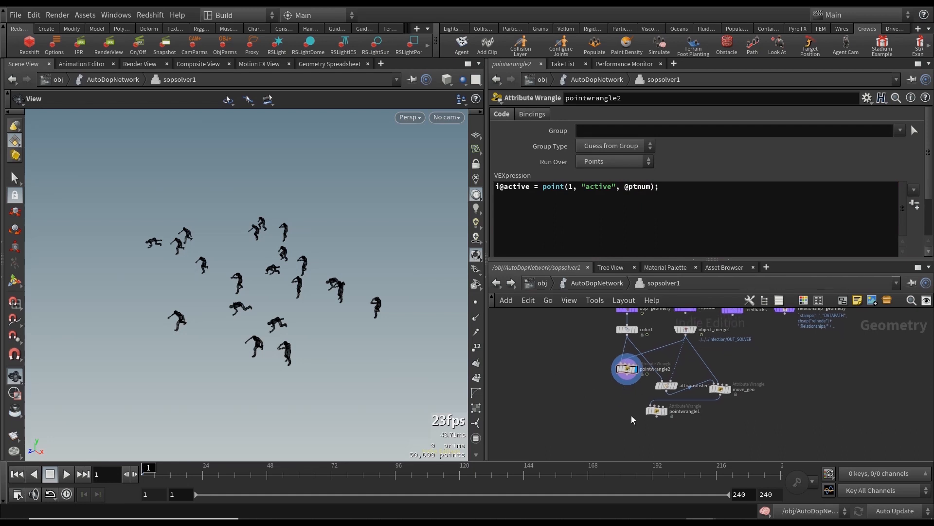
{"action": "left_click_drag", "start_coordinate": [654, 412], "coordinate": [620, 436]}
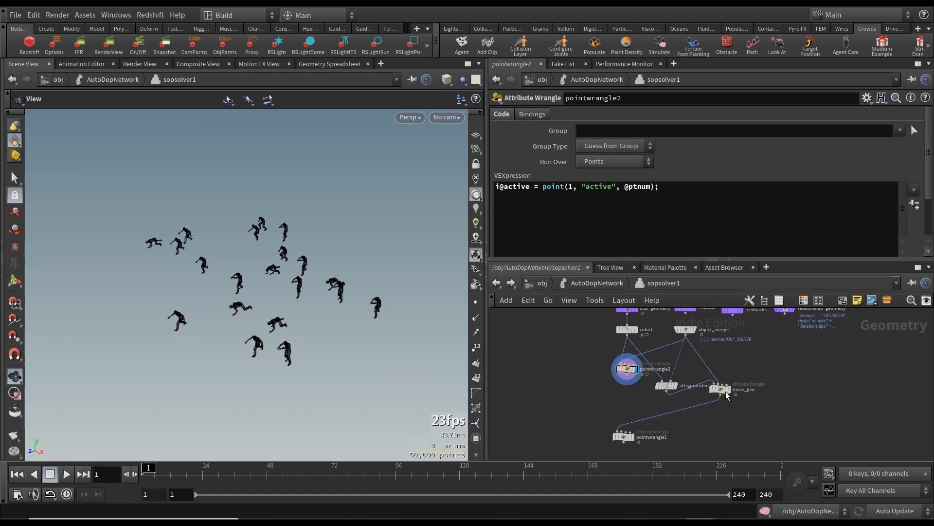
{"action": "left_click_drag", "start_coordinate": [724, 391], "coordinate": [661, 414]}
{"action": "left_click", "coordinate": [658, 413]}
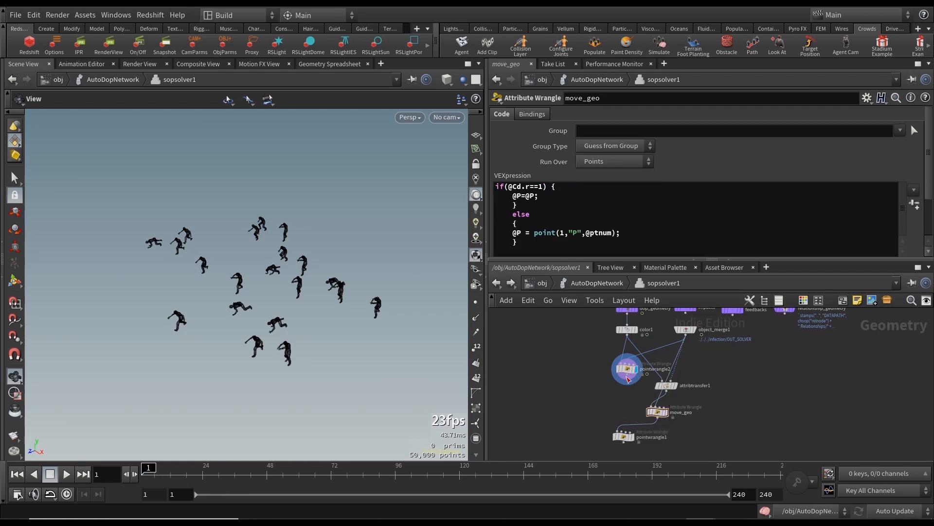
Step: Add a second Point Wrangle connected beneath pointwrangle2 and make it the displayed node
{"action": "key", "text": "Tab"}
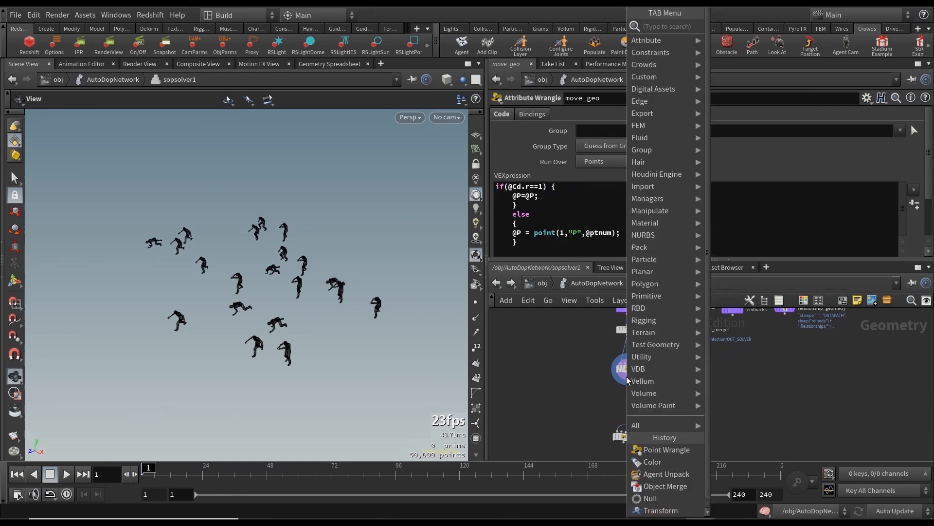
{"action": "type", "text": "point wrangle"}
{"action": "key", "text": "Return"}
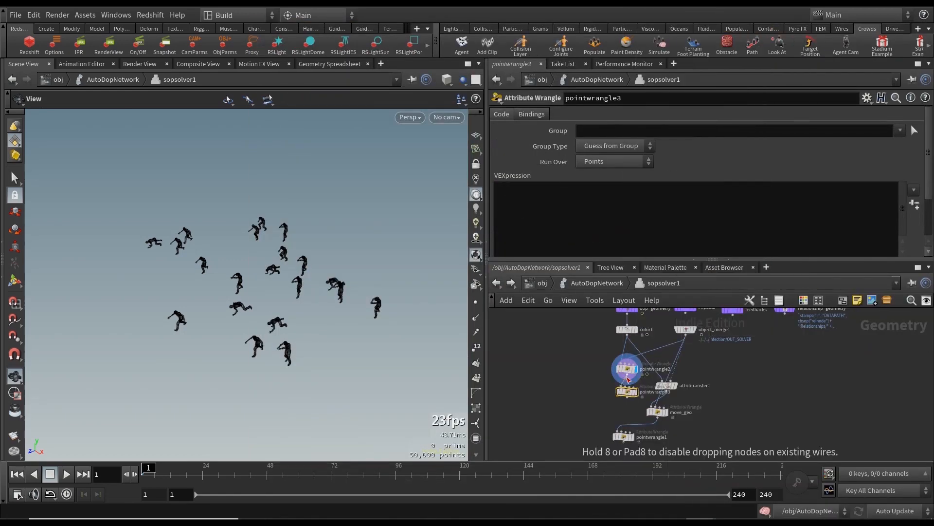
{"action": "left_click", "coordinate": [627, 380]}
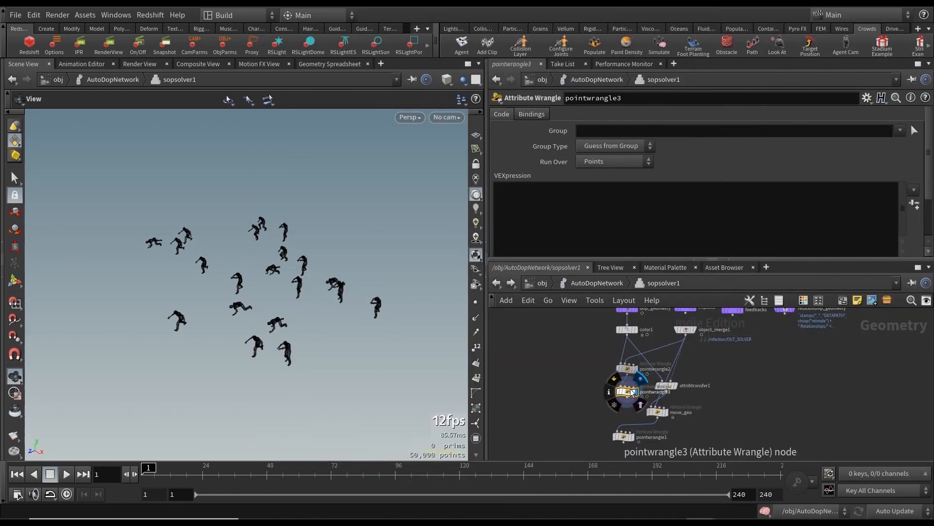
{"action": "left_click", "coordinate": [604, 228]}
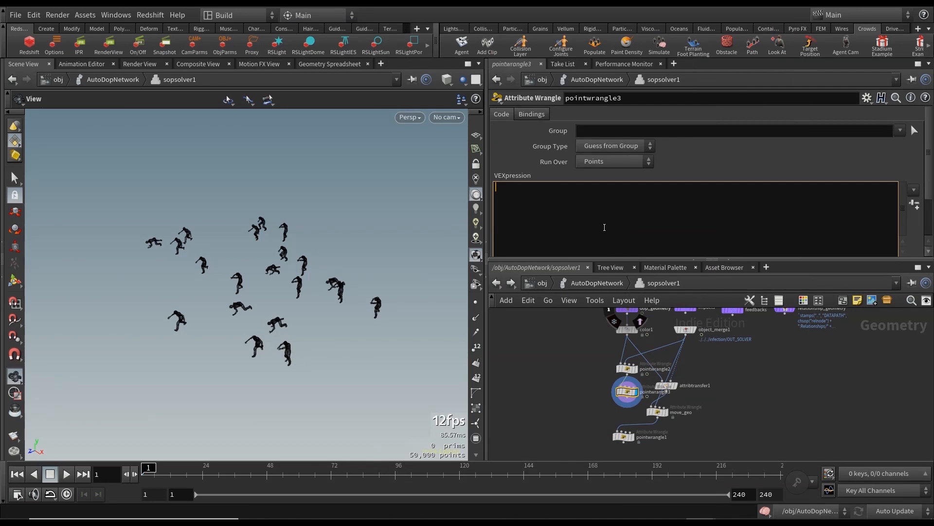
{"action": "type", "text": "if()"}
{"action": "type", "text": "@ac"}
{"action": "type", "text": "tive"}
{"action": "type", "text": "==1"}
{"action": "key", "text": "Right"}
{"action": "type", "text": "{"}
{"action": "key", "text": "Return"}
{"action": "type", "text": "@Cd.r=1;"}
{"action": "key", "text": "Return"}
{"action": "type", "text": "}"}
{"action": "key", "text": "Return"}
{"action": "key", "text": "BackSpace"}
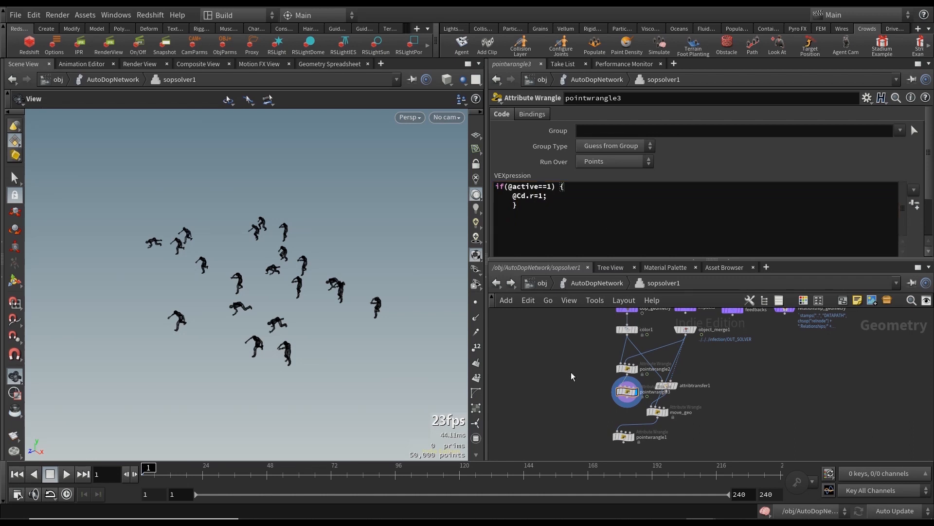
Step: Rewire move_geo's first input from attribtransfer1 to pointwrangle3, align it above pointwrangle1, and display it
{"action": "scroll", "coordinate": [630, 384], "scroll_direction": "up", "scroll_amount": 3}
{"action": "middle_click_drag", "start_coordinate": [744, 430], "coordinate": [745, 402]}
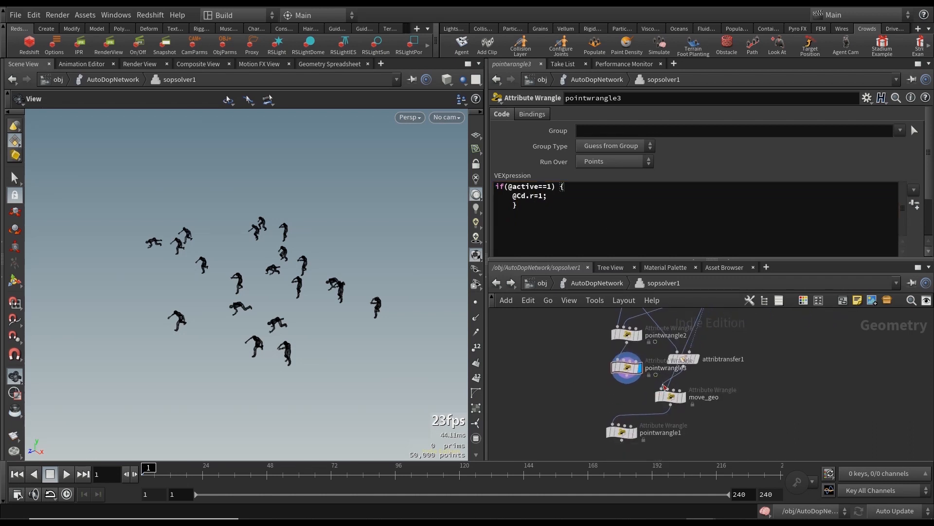
{"action": "left_click", "coordinate": [689, 400]}
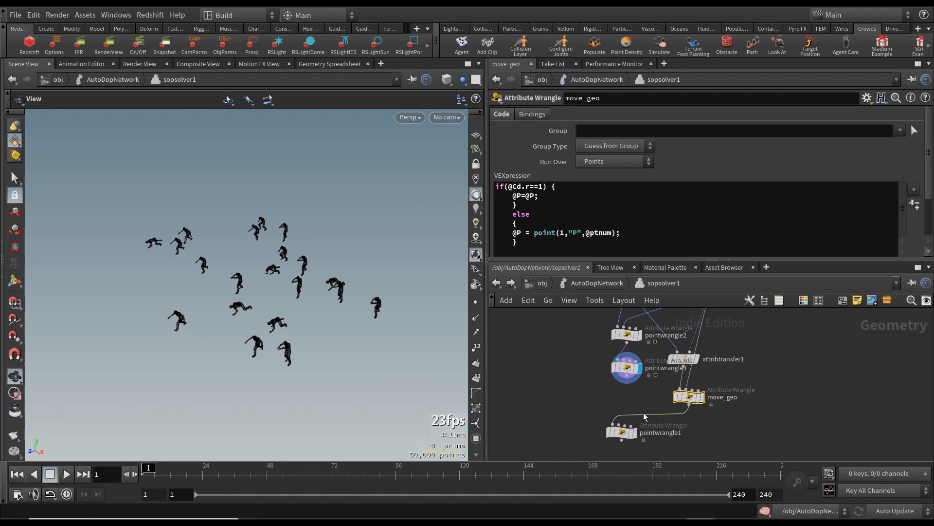
{"action": "left_click_drag", "start_coordinate": [627, 434], "coordinate": [628, 440]}
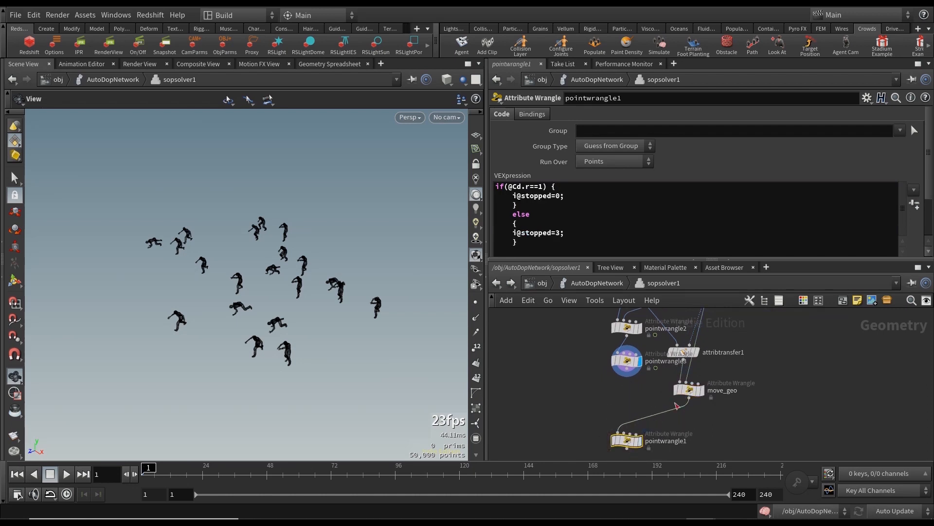
{"action": "mouse_move", "coordinate": [690, 392]}
{"action": "left_mouse_down"}
{"action": "mouse_move", "coordinate": [711, 396]}
{"action": "mouse_move", "coordinate": [704, 403]}
{"action": "left_mouse_up"}
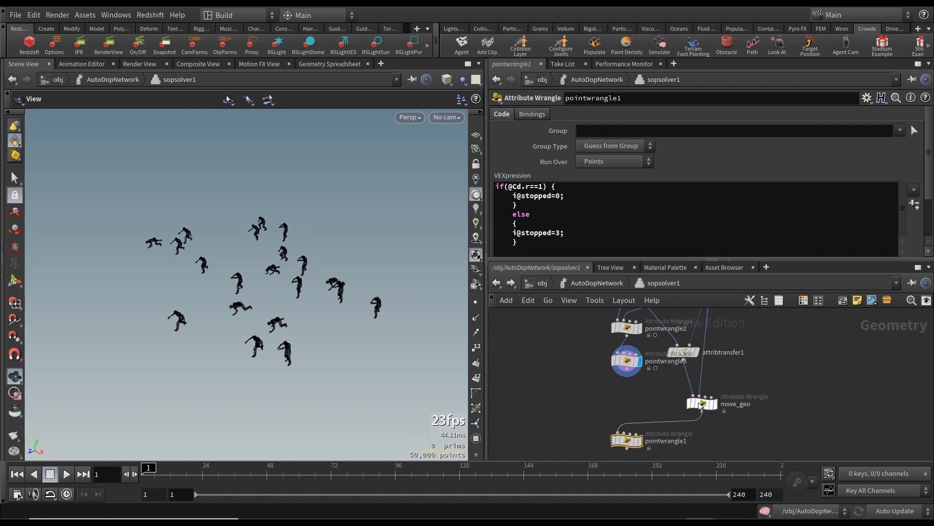
{"action": "left_click", "coordinate": [693, 395]}
{"action": "left_click", "coordinate": [634, 383]}
{"action": "middle_click_drag", "start_coordinate": [717, 369], "coordinate": [748, 362]}
{"action": "left_click_drag", "start_coordinate": [705, 414], "coordinate": [630, 412]}
{"action": "left_click", "coordinate": [629, 411]}
{"action": "left_click", "coordinate": [617, 407]}
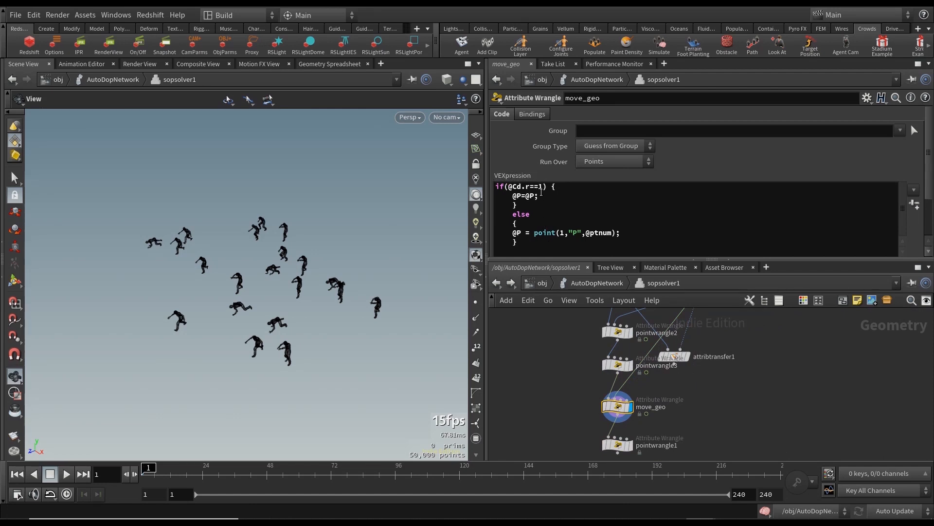
{"action": "left_click", "coordinate": [543, 189]}
{"action": "key", "text": "BackSpace"}
{"action": "type", "text": "0"}
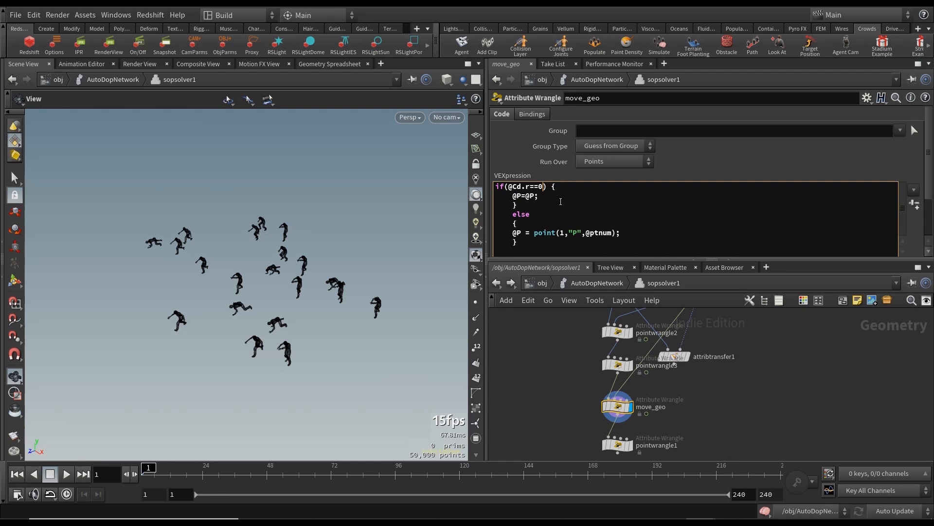
{"action": "left_click_drag", "start_coordinate": [514, 233], "coordinate": [620, 232]}
{"action": "key", "text": "ctrl+c"}
{"action": "key", "text": "BackSpace"}
{"action": "key", "text": "Return"}
{"action": "key", "text": "Up"}
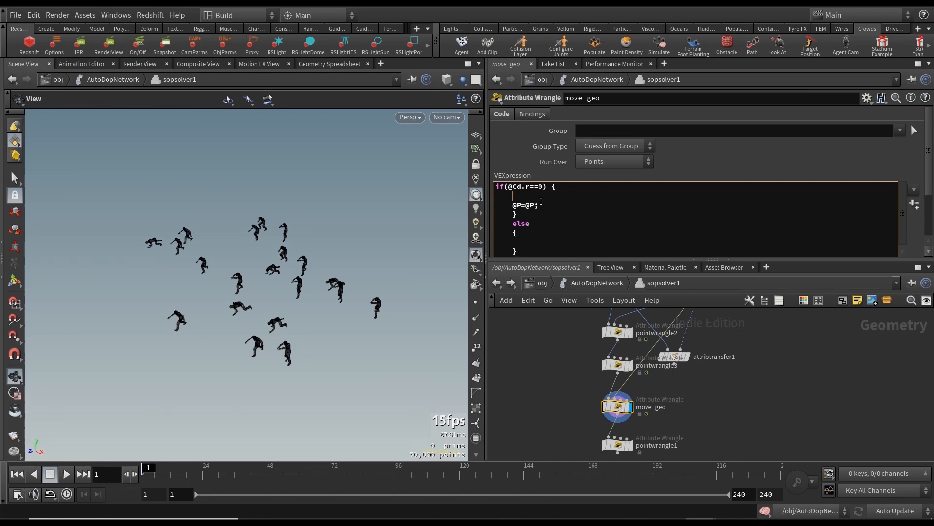
{"action": "key", "text": "ctrl+v"}
{"action": "left_click_drag", "start_coordinate": [512, 206], "coordinate": [540, 206]}
{"action": "key", "text": "ctrl+c"}
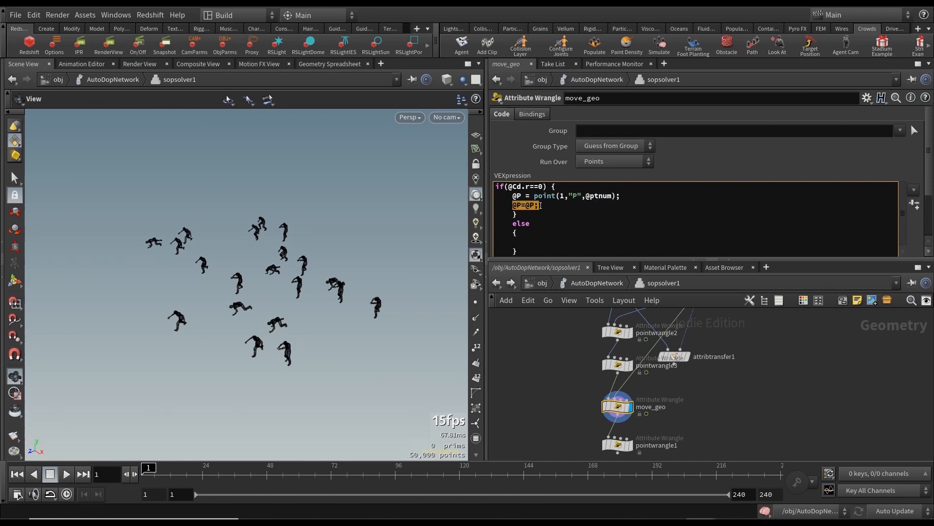
{"action": "key", "text": "BackSpace"}
{"action": "key", "text": "ctrl+v"}
{"action": "left_click_drag", "start_coordinate": [514, 205], "coordinate": [478, 211]}
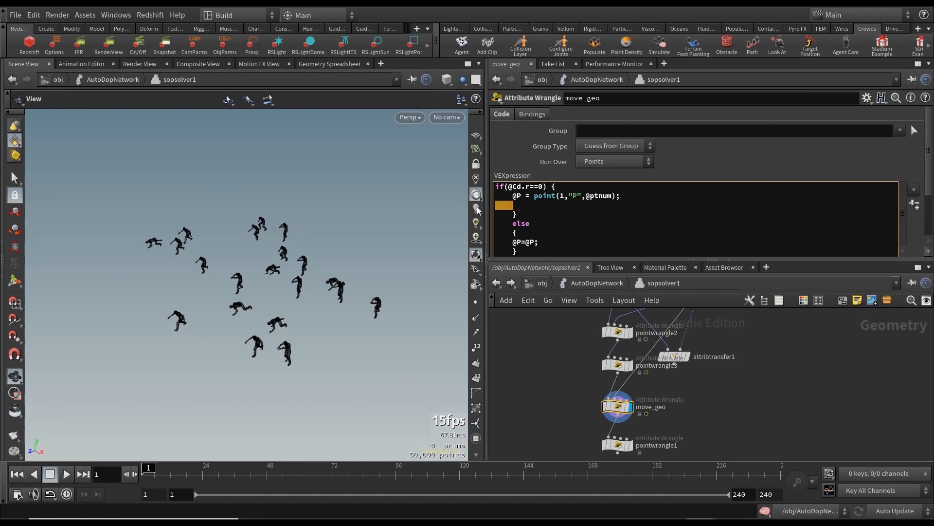
{"action": "key", "text": "BackSpace"}
{"action": "key", "text": "BackSpace"}
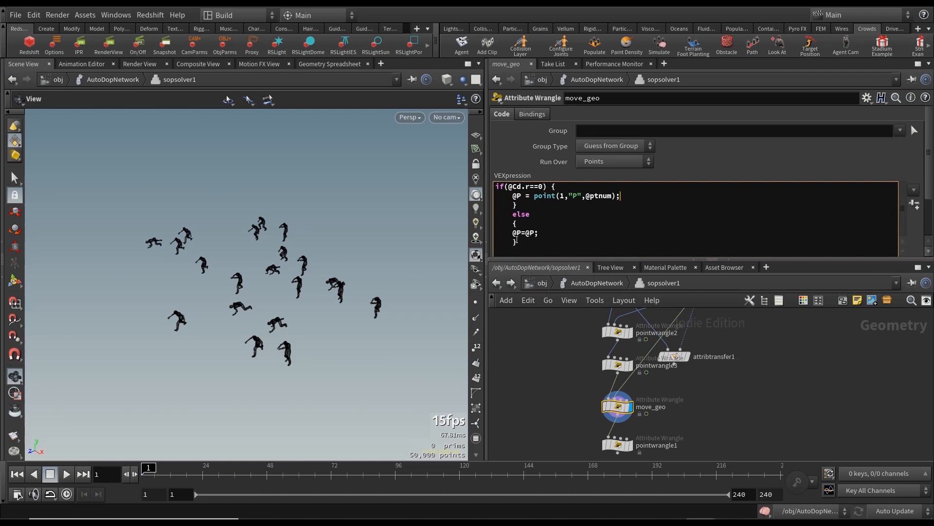
{"action": "left_click", "coordinate": [532, 379]}
{"action": "middle_click_drag", "start_coordinate": [757, 433], "coordinate": [757, 393]}
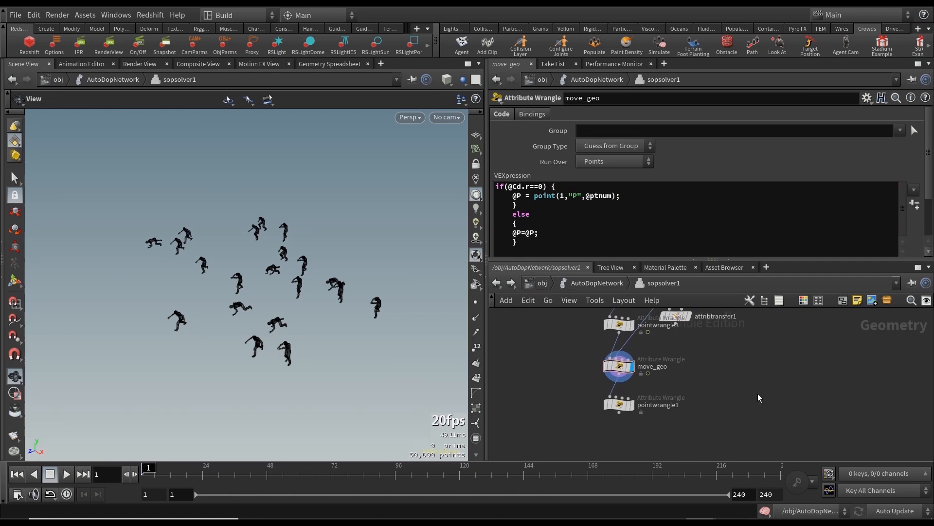
{"action": "left_click", "coordinate": [624, 407]}
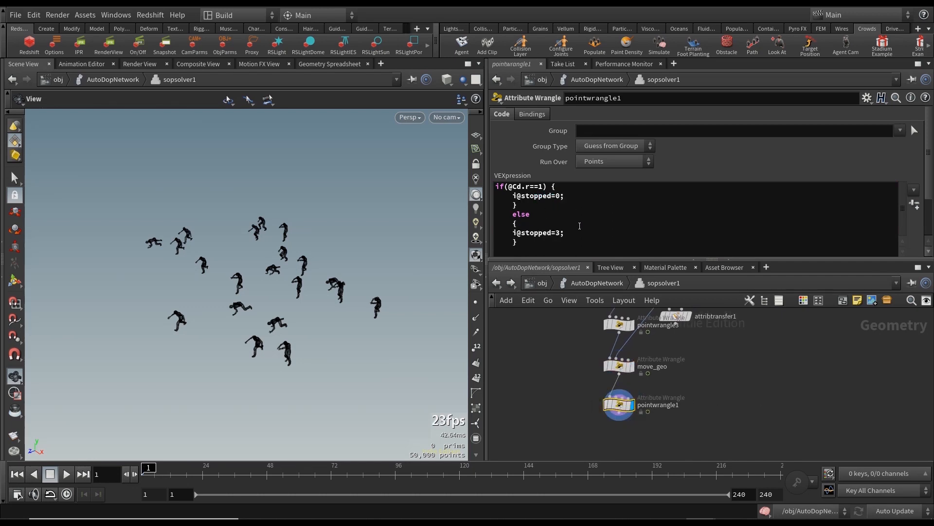
{"action": "left_click", "coordinate": [544, 188]}
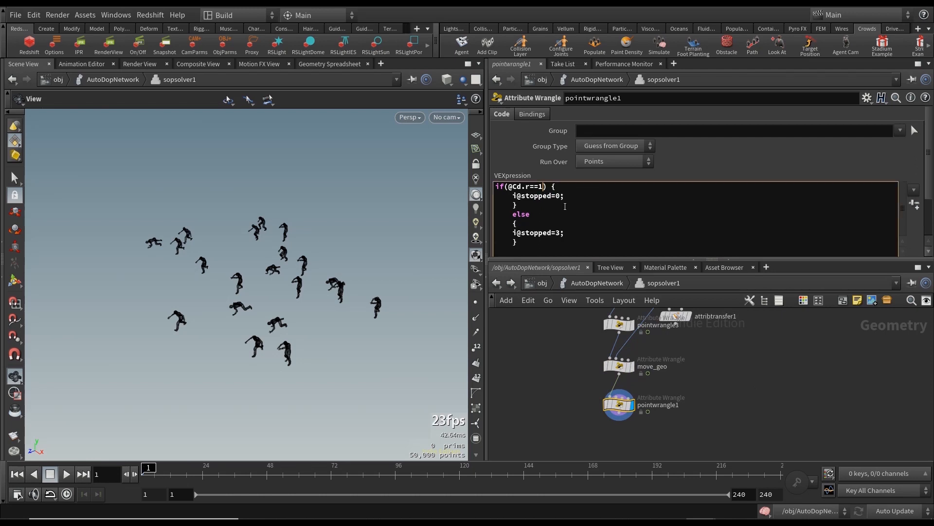
{"action": "key", "text": "BackSpace"}
{"action": "type", "text": "0"}
{"action": "type", "text": "3"}
{"action": "key", "text": "Down"}
{"action": "type", "text": "0"}
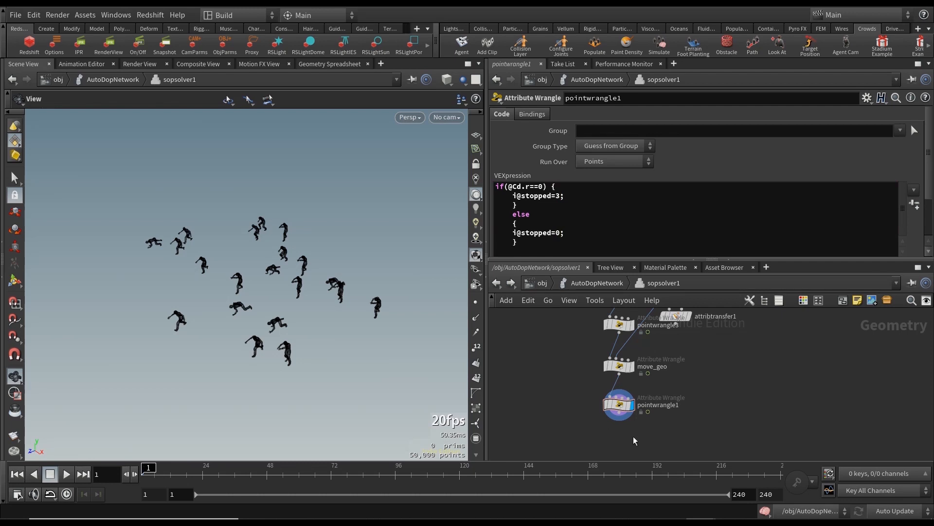
{"action": "left_click", "coordinate": [607, 283]}
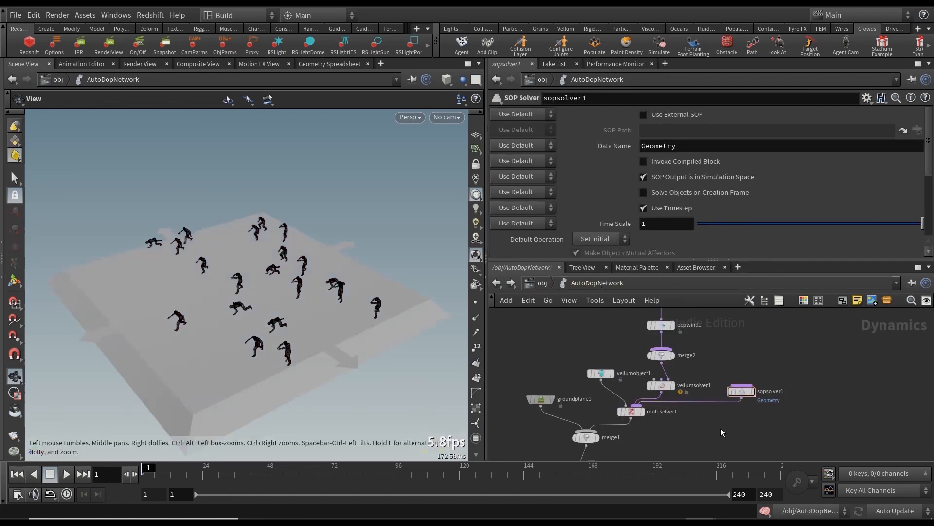
Step: Play the simulation to check the released grains and return to frame 1
{"action": "middle_click_drag", "start_coordinate": [721, 432], "coordinate": [749, 415]}
{"action": "left_click", "coordinate": [66, 474]}
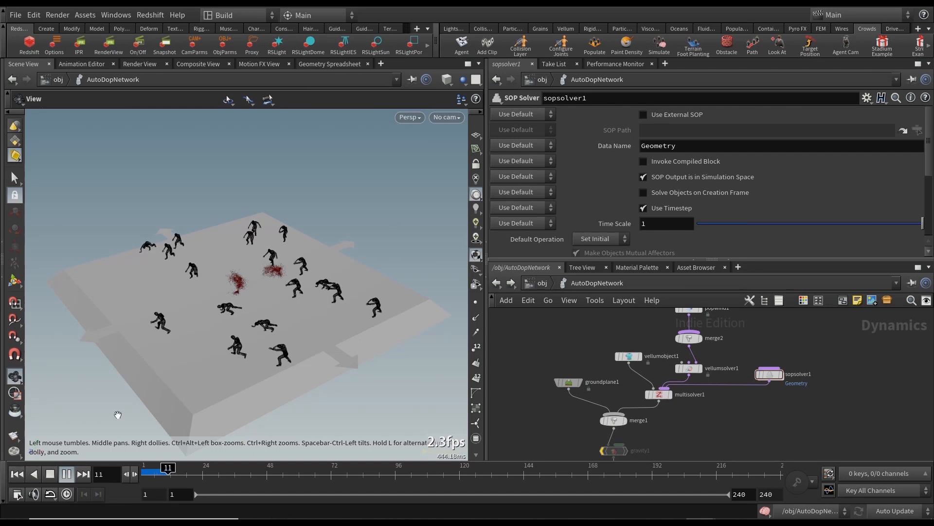
{"action": "left_click", "coordinate": [49, 474]}
{"action": "left_click", "coordinate": [17, 473]}
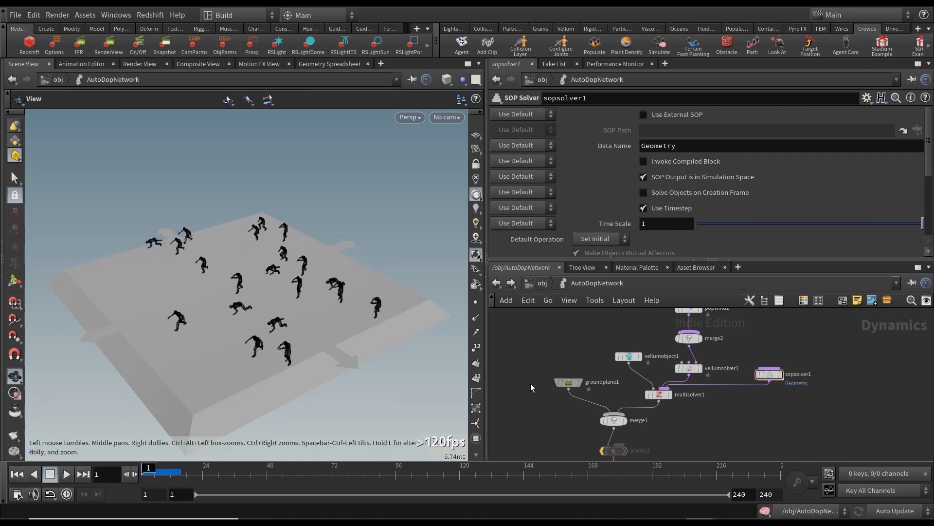
Step: Add a Static Object node to AutoDopNetwork in the free area beside groundplane1
{"action": "scroll", "coordinate": [646, 356], "scroll_direction": "down", "scroll_amount": 1}
{"action": "scroll", "coordinate": [588, 356], "scroll_direction": "down", "scroll_amount": 1}
{"action": "middle_click_drag", "start_coordinate": [587, 357], "coordinate": [641, 353]}
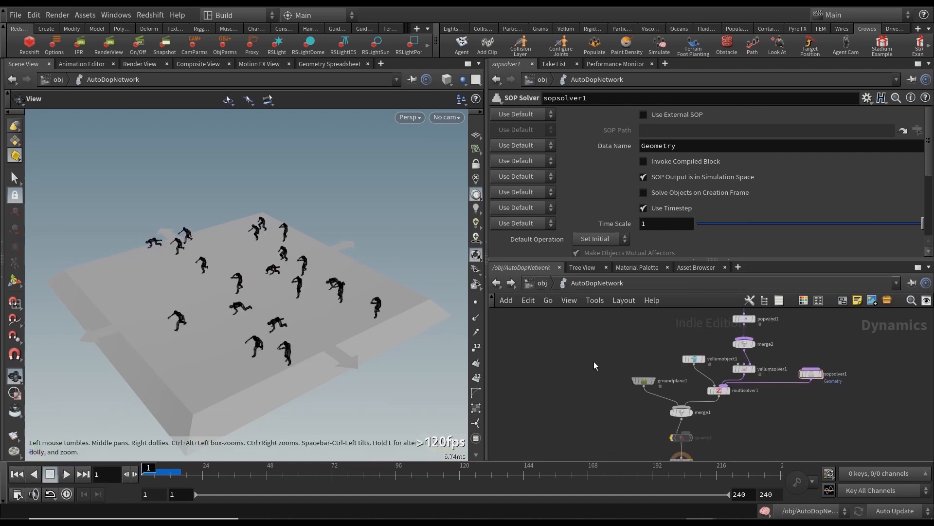
{"action": "key", "text": "Tab"}
{"action": "type", "text": "s"}
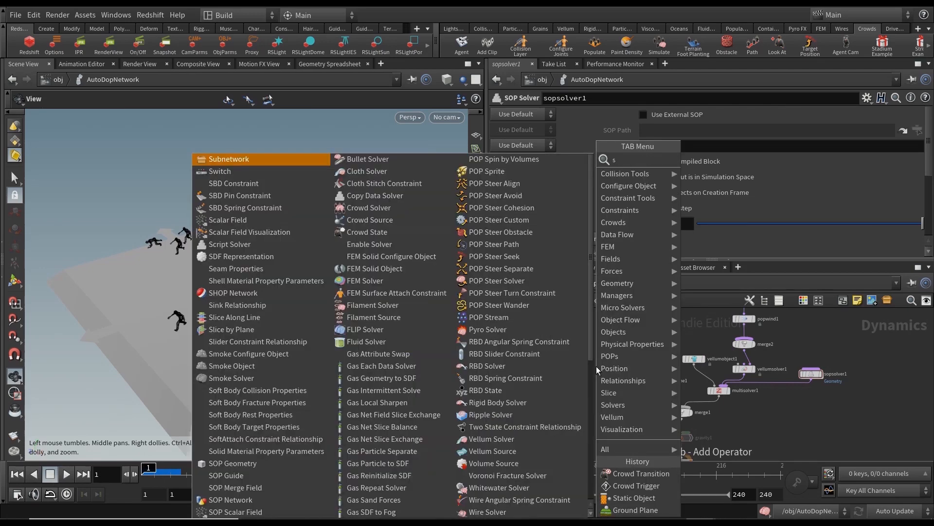
{"action": "type", "text": "tatic"}
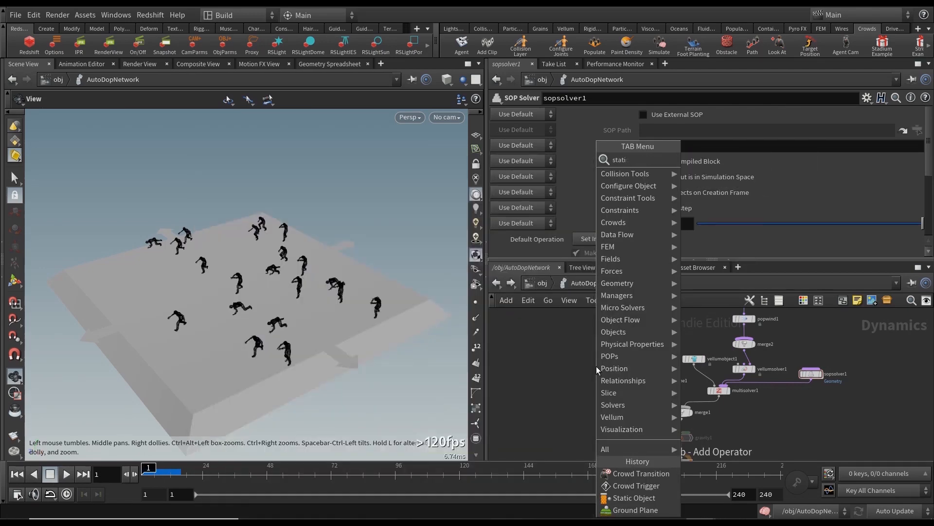
{"action": "key", "text": "BackSpace"}
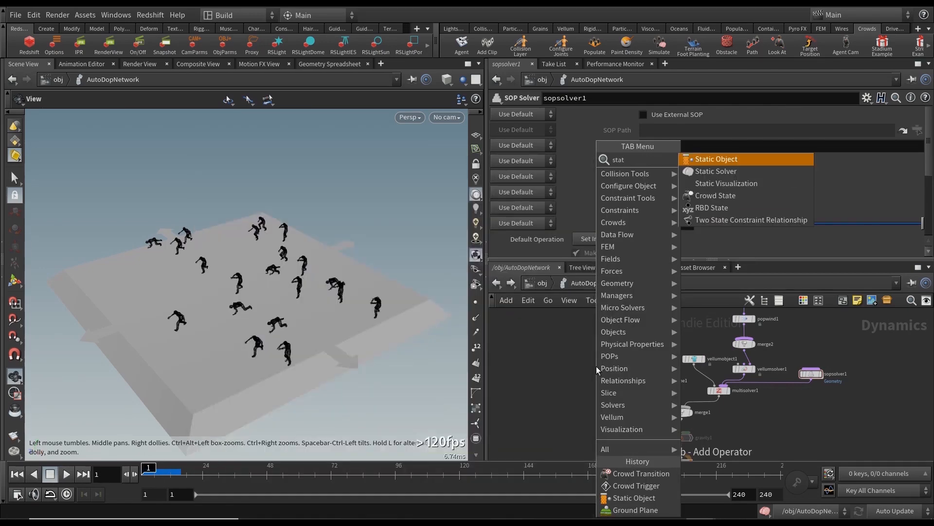
{"action": "key", "text": "Return"}
{"action": "left_click", "coordinate": [603, 363]}
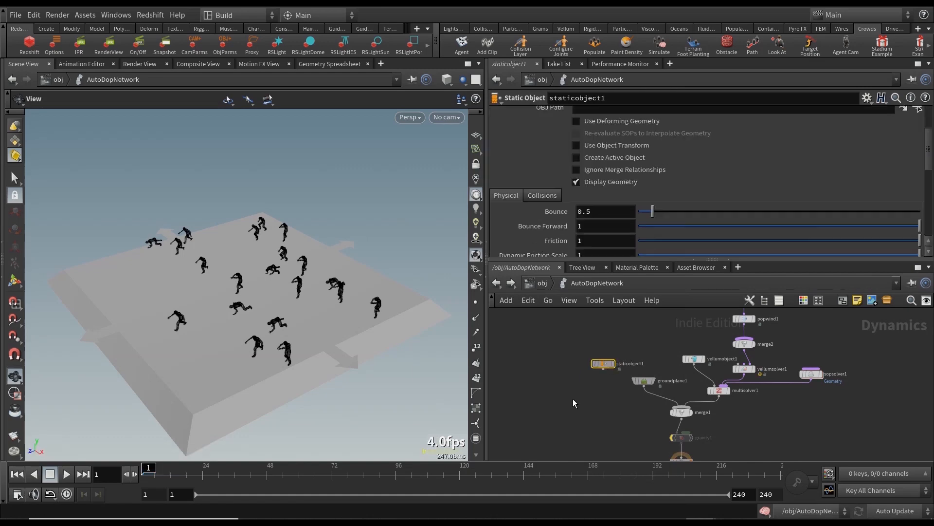
Step: Add a Static Solver fed by staticobject1 and connect its output to merge1
{"action": "key", "text": "Tab"}
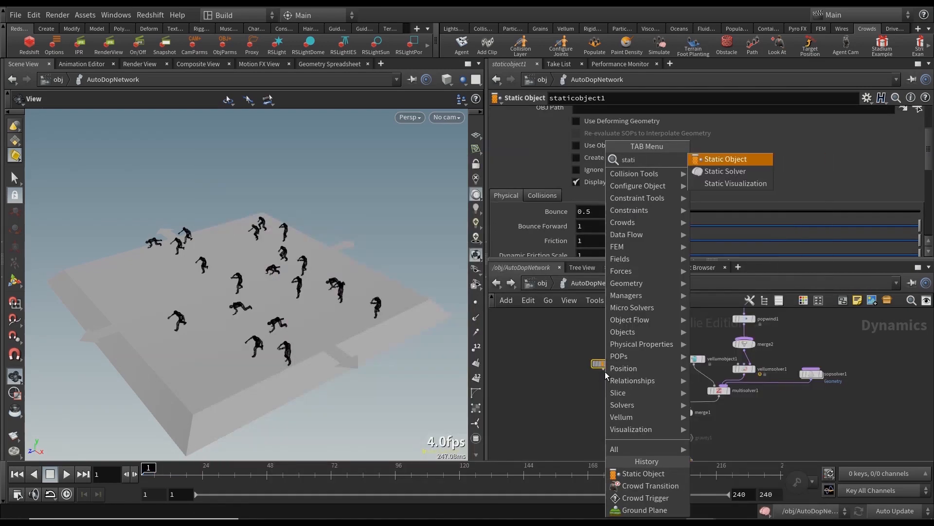
{"action": "type", "text": "static solv"}
{"action": "key", "text": "Return"}
{"action": "left_click", "coordinate": [603, 385]}
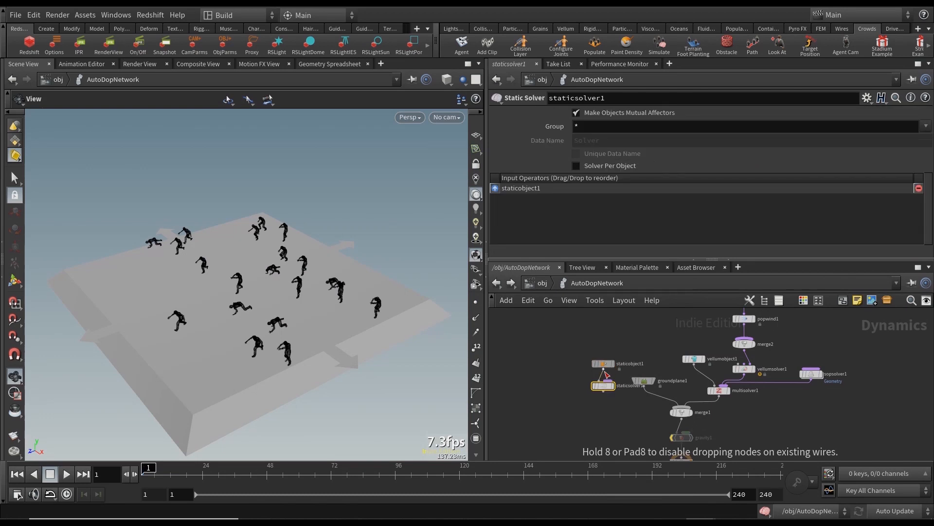
{"action": "left_click", "coordinate": [603, 391]}
{"action": "left_click", "coordinate": [681, 406]}
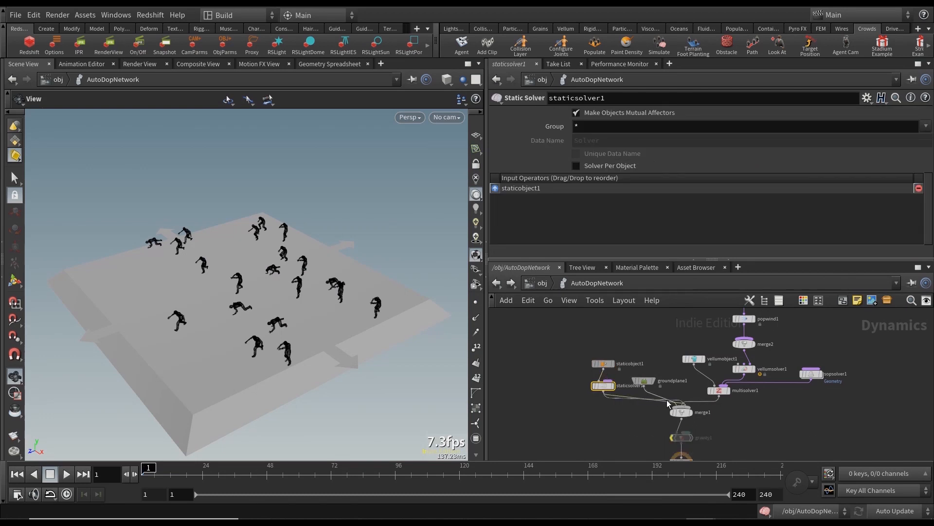
Step: Set staticobject1's SOP Path to /obj/3_collider/OUT
{"action": "left_click", "coordinate": [603, 364]}
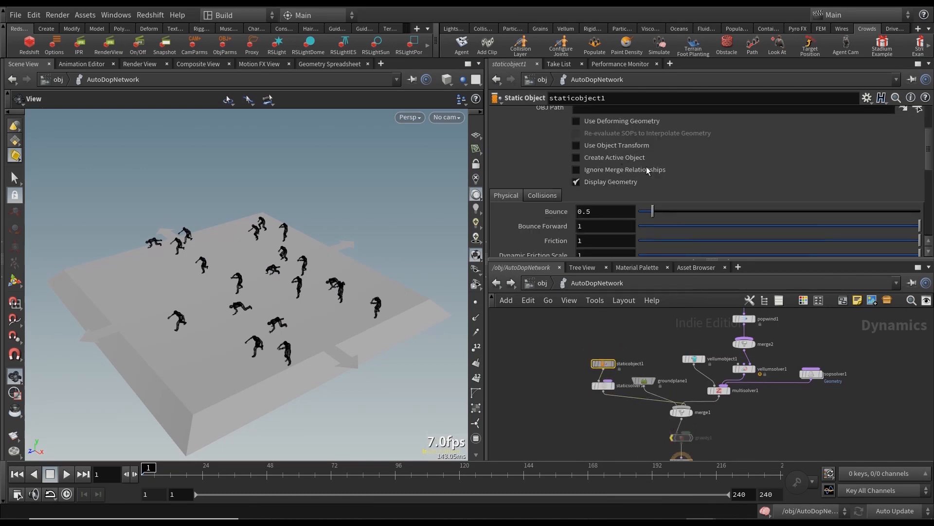
{"action": "scroll", "coordinate": [915, 145], "scroll_direction": "up", "scroll_amount": 5}
{"action": "left_click", "coordinate": [918, 141]}
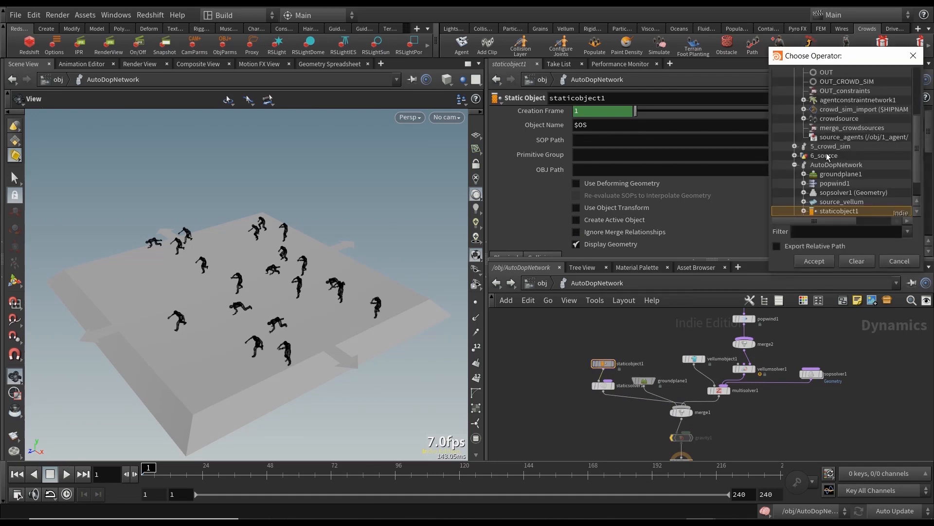
{"action": "scroll", "coordinate": [828, 154], "scroll_direction": "up", "scroll_amount": 4}
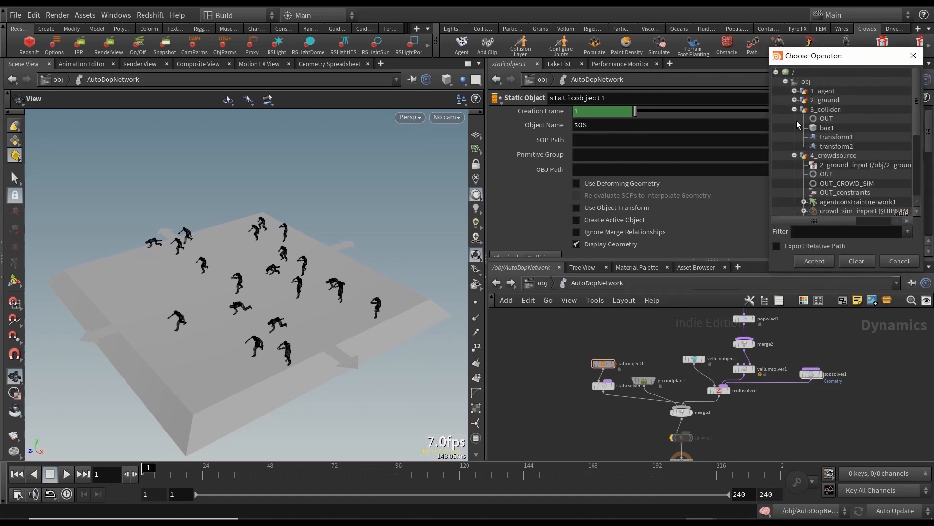
{"action": "double_click", "coordinate": [826, 119]}
{"action": "scroll", "coordinate": [622, 225], "scroll_direction": "down", "scroll_amount": 2}
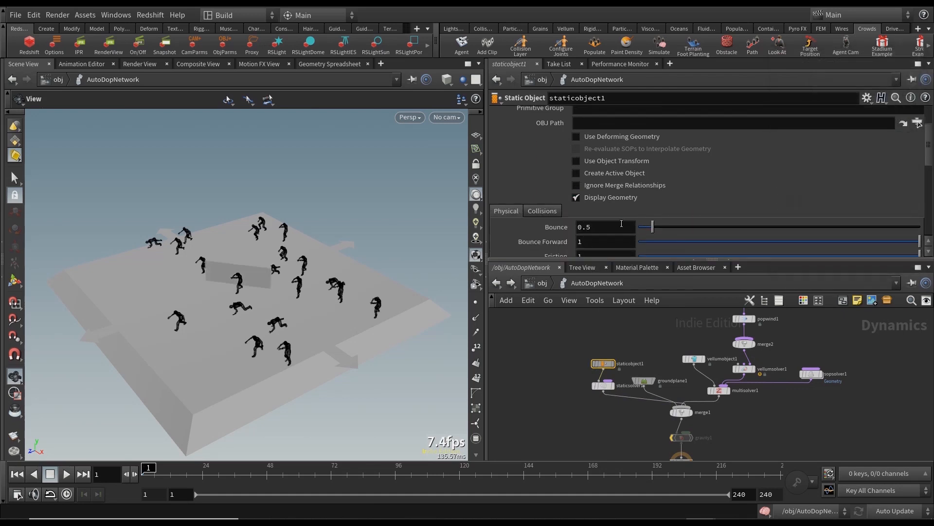
Step: Preview staticobject1's volume collision guide with Display Geometry off, and restore both display settings
{"action": "left_click", "coordinate": [557, 213]}
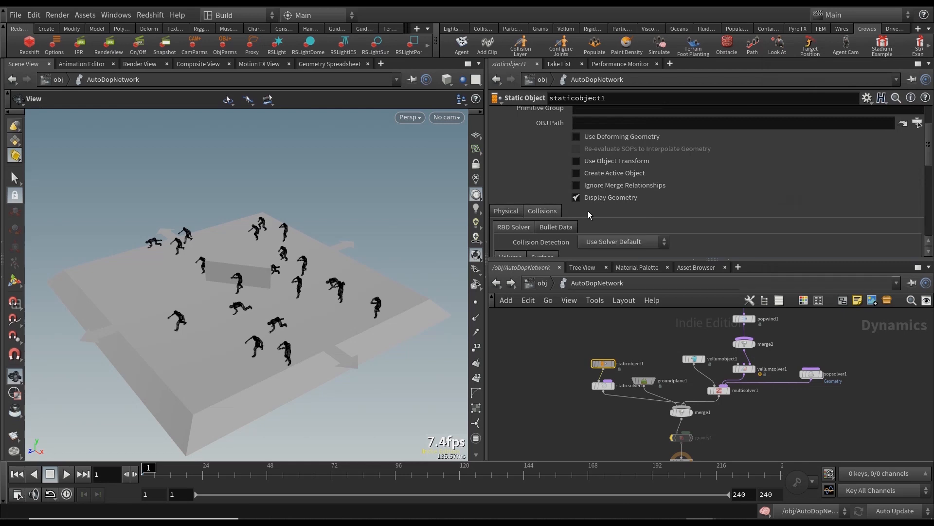
{"action": "scroll", "coordinate": [553, 217], "scroll_direction": "down", "scroll_amount": 2}
{"action": "left_click", "coordinate": [576, 150]}
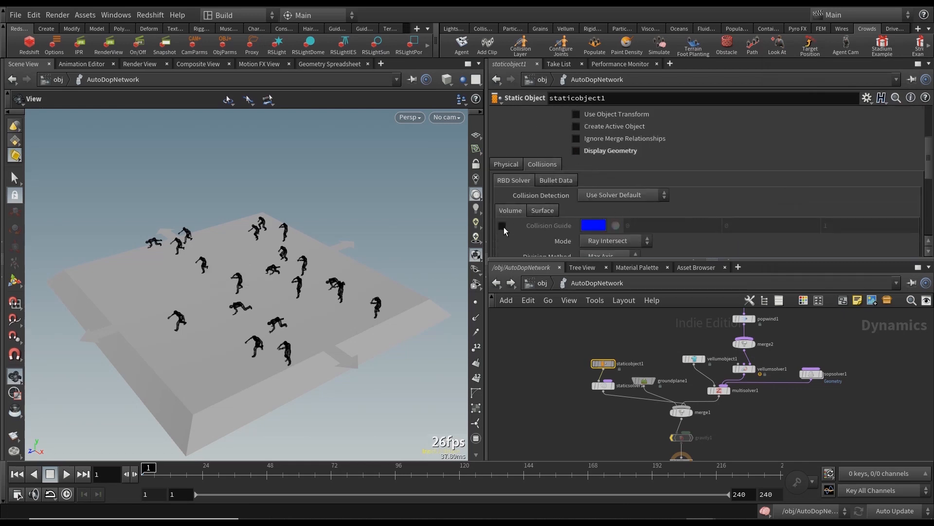
{"action": "left_click", "coordinate": [502, 225]}
{"action": "left_click", "coordinate": [503, 226]}
{"action": "left_click", "coordinate": [576, 150]}
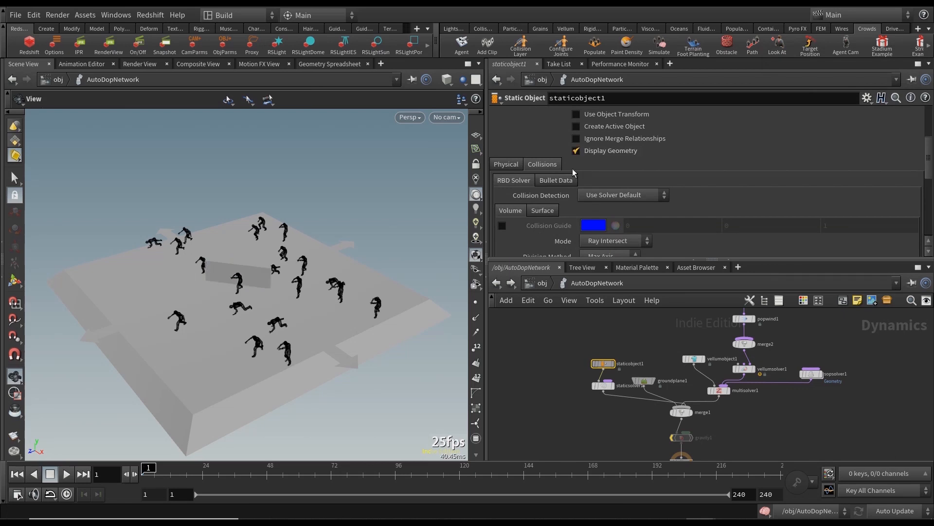
Step: Review the staticsolver1 and staticobject1 settings and save the scene file
{"action": "middle_click_drag", "start_coordinate": [598, 406], "coordinate": [590, 390]}
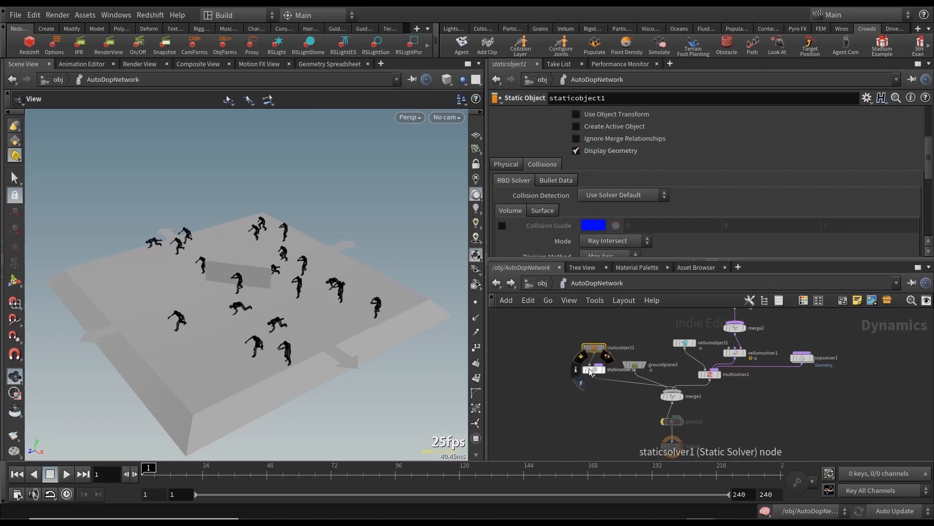
{"action": "left_click", "coordinate": [593, 370]}
{"action": "left_click", "coordinate": [600, 350]}
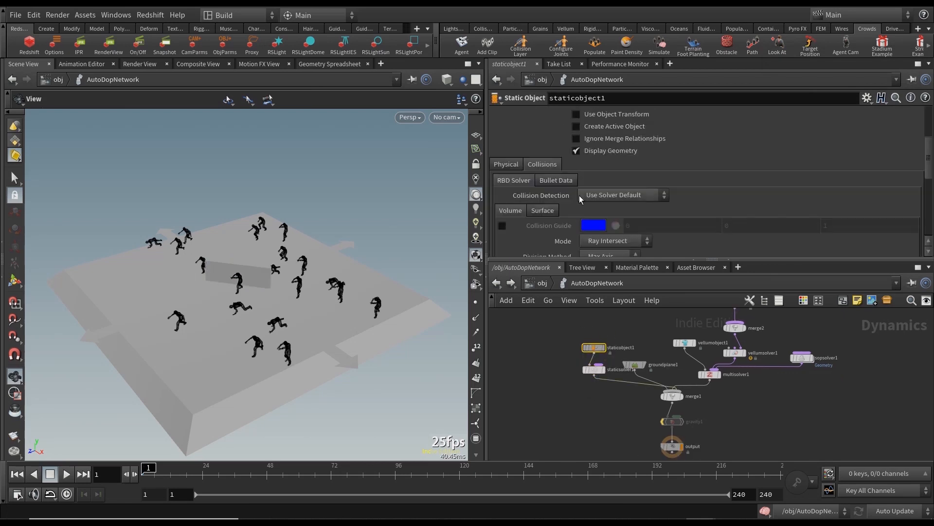
{"action": "scroll", "coordinate": [579, 199], "scroll_direction": "up", "scroll_amount": 5}
{"action": "key", "text": "ctrl+s"}
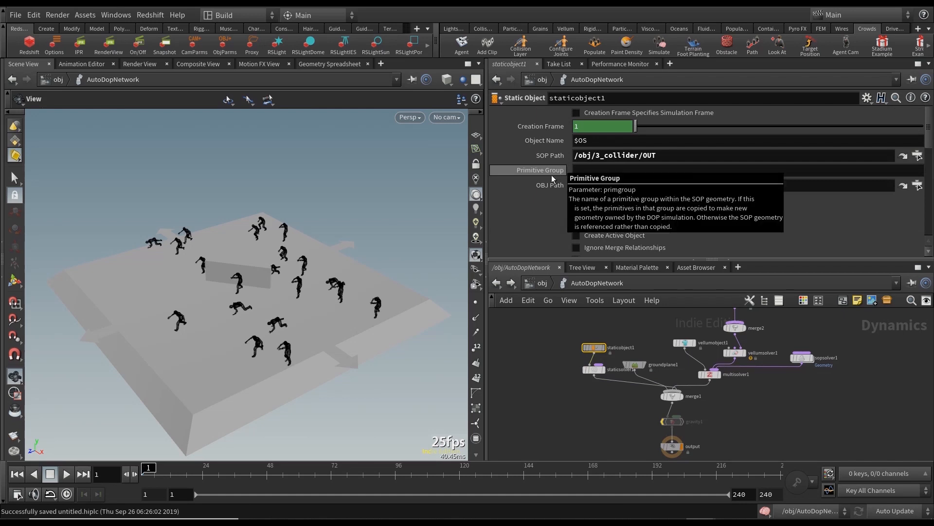
Step: Play the simulation with the static collider included and return to the first frame
{"action": "left_click", "coordinate": [66, 474]}
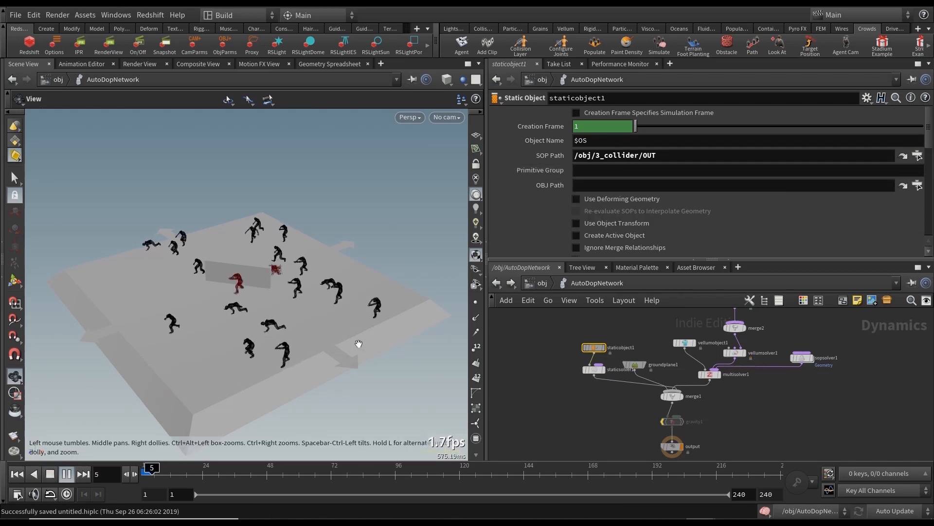
{"action": "left_click", "coordinate": [50, 474]}
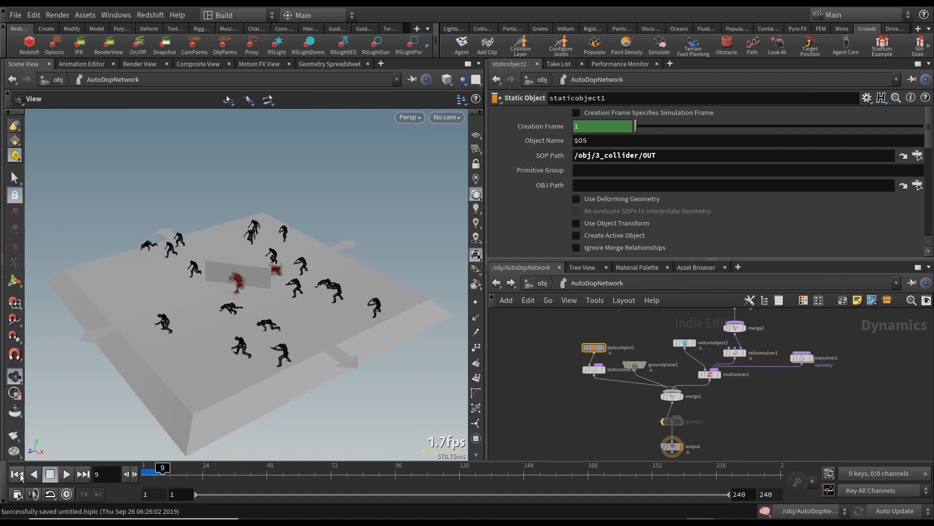
{"action": "left_click", "coordinate": [20, 474]}
Step: Enable Use Deforming Geometry on staticobject1 and play the simulation to test the moving collider
{"action": "left_click", "coordinate": [576, 198]}
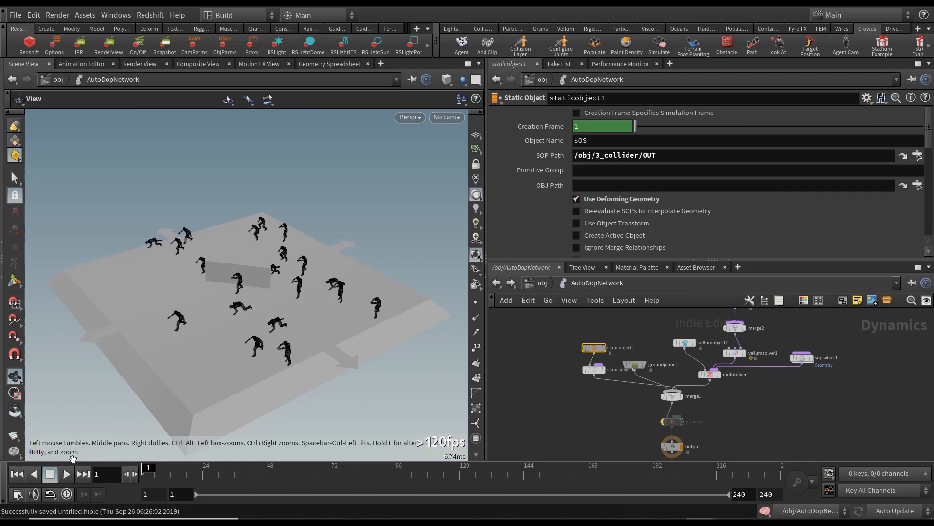
{"action": "left_click", "coordinate": [64, 476]}
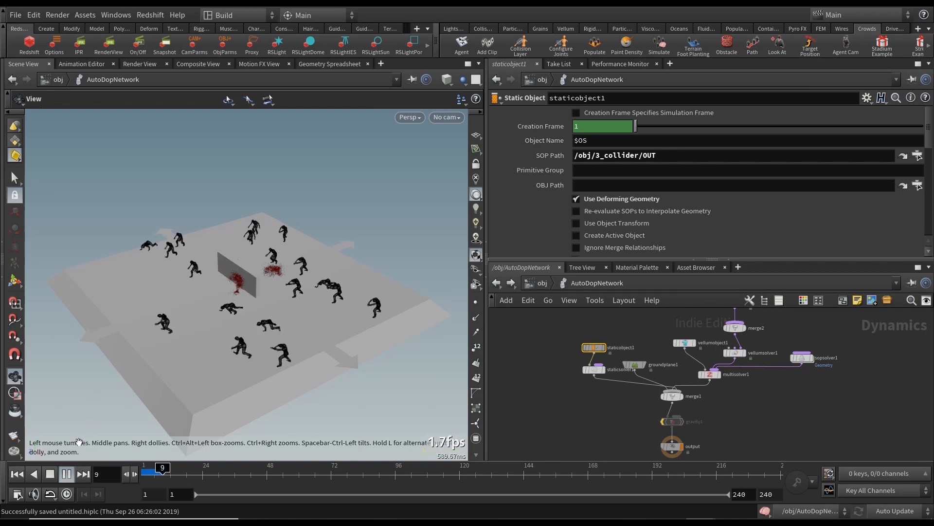
{"action": "left_click", "coordinate": [50, 475]}
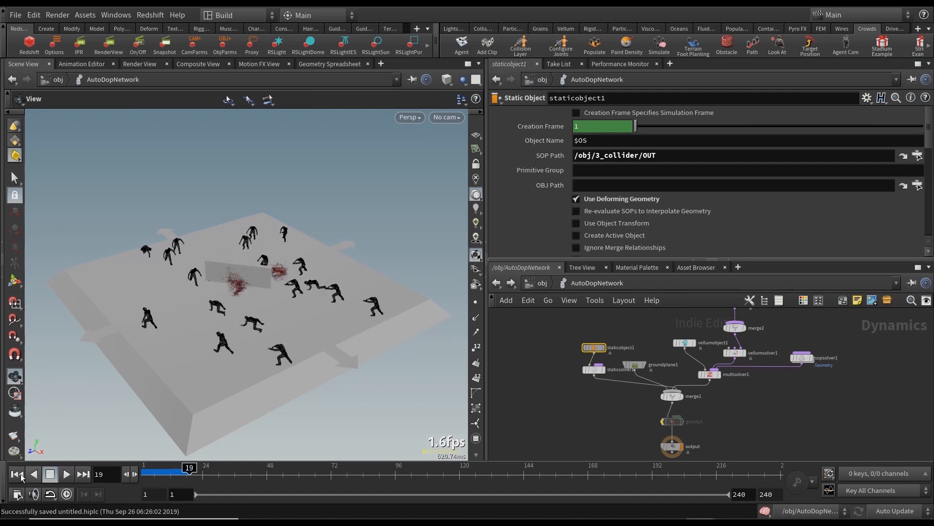
Step: Replay the cached simulation from a high overhead view of the collider and rewind it
{"action": "middle_click_drag", "start_coordinate": [793, 410], "coordinate": [773, 421]}
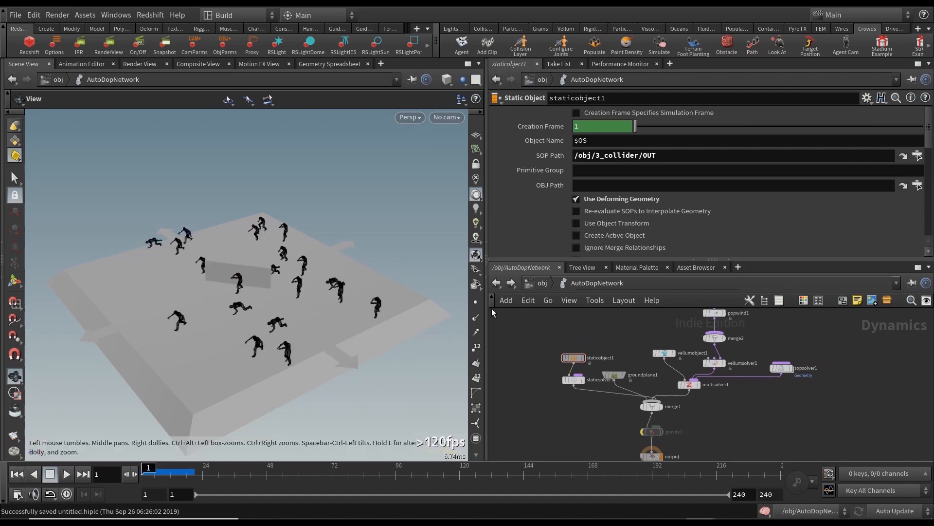
{"action": "left_click_drag", "start_coordinate": [339, 294], "coordinate": [317, 268]}
{"action": "left_click", "coordinate": [67, 474]}
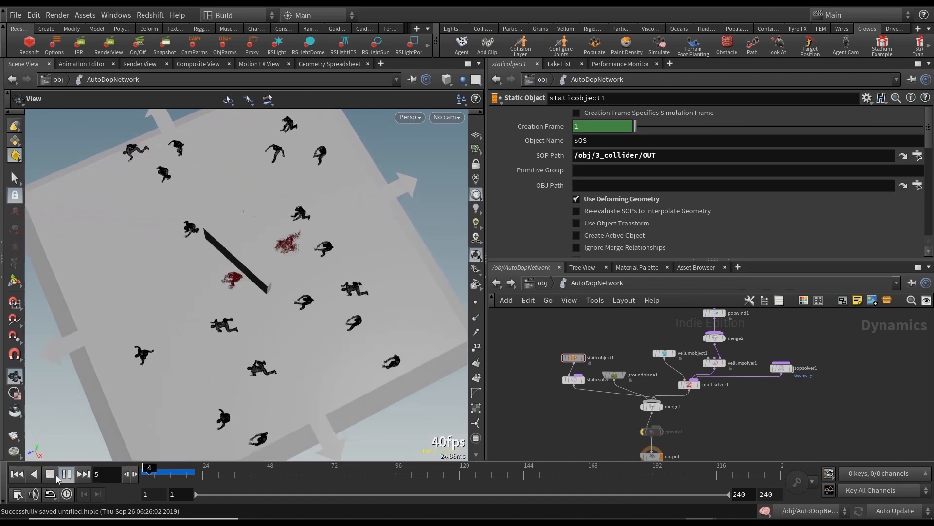
{"action": "left_click", "coordinate": [49, 474]}
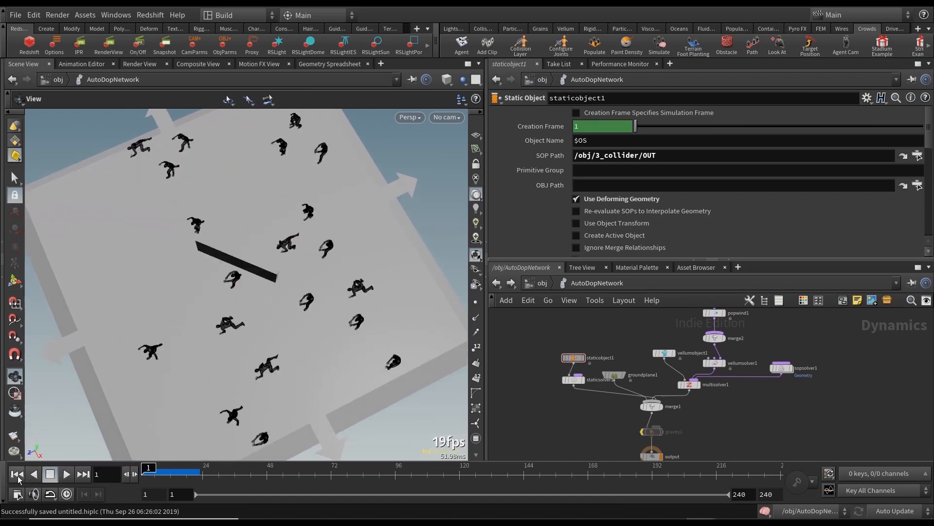
Step: Reactivate the gravity1 node below merge1 and bypass popwind1
{"action": "left_click", "coordinate": [639, 431]}
{"action": "left_click_drag", "start_coordinate": [568, 418], "coordinate": [576, 358]}
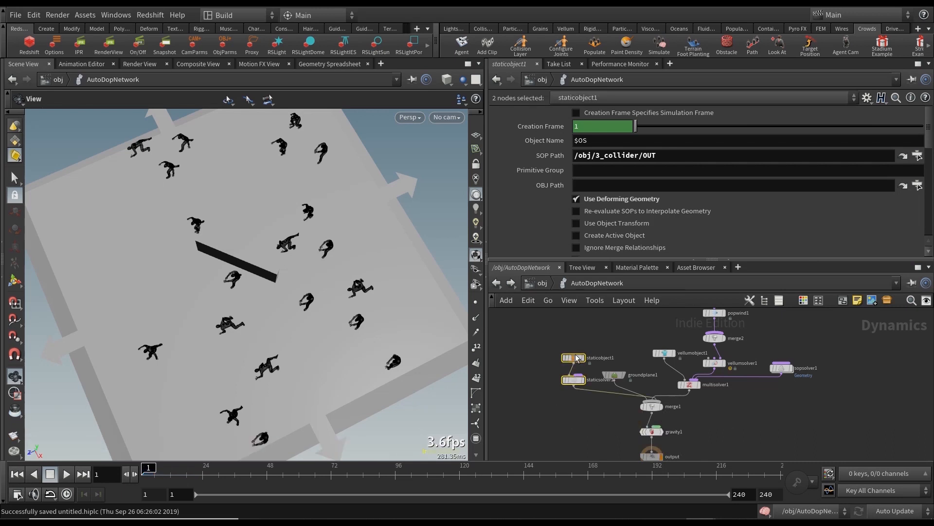
{"action": "left_click", "coordinate": [574, 398]}
{"action": "middle_click_drag", "start_coordinate": [574, 398], "coordinate": [576, 412]}
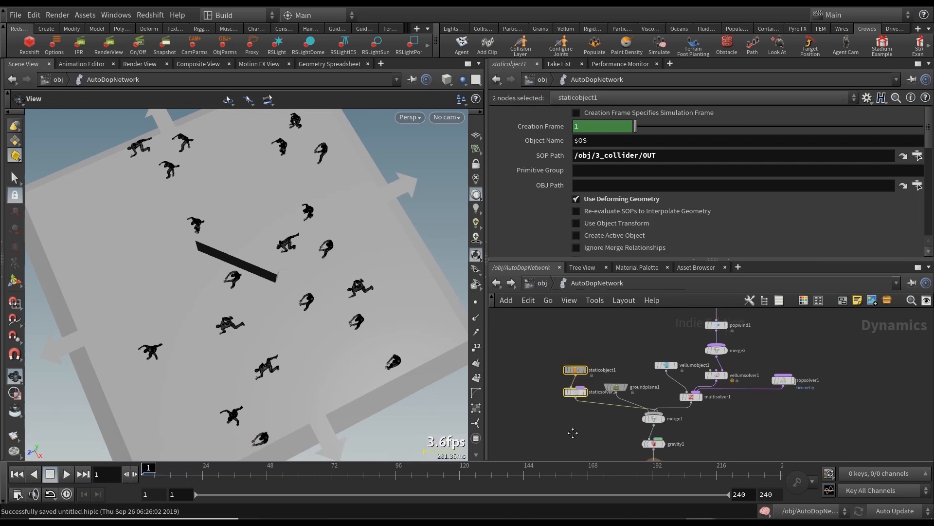
{"action": "left_click", "coordinate": [708, 326]}
{"action": "mouse_move", "coordinate": [651, 444]}
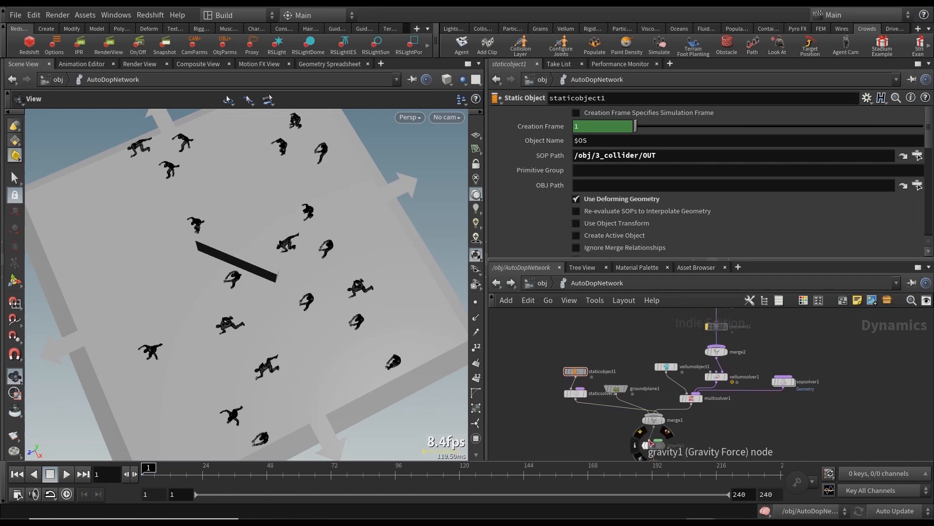
Step: Move staticobject1 and staticsolver1 together to just above groundplane1 and vellumobject1, and play the simulation with gravity active
{"action": "left_click_drag", "start_coordinate": [569, 402], "coordinate": [639, 347]}
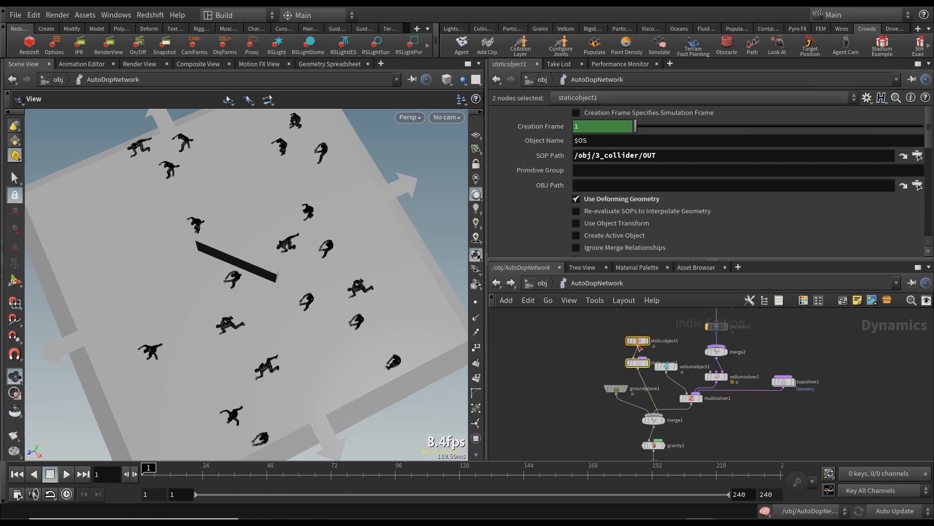
{"action": "left_click", "coordinate": [573, 410]}
{"action": "middle_click_drag", "start_coordinate": [573, 410], "coordinate": [565, 405]}
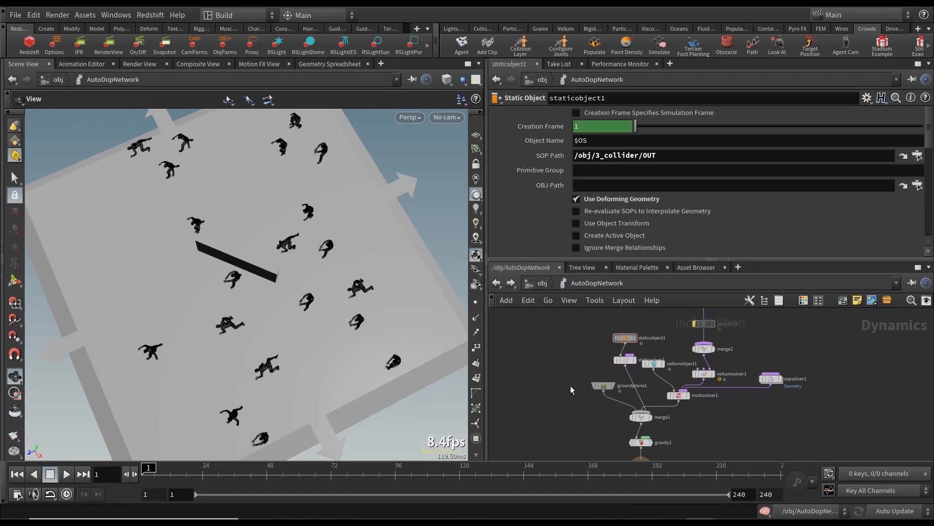
{"action": "left_click", "coordinate": [67, 475]}
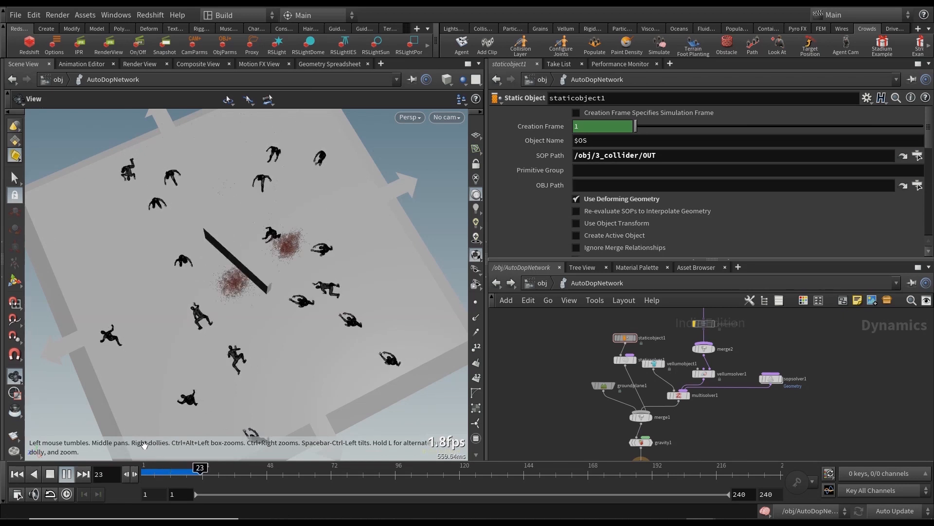
{"action": "left_click", "coordinate": [49, 475]}
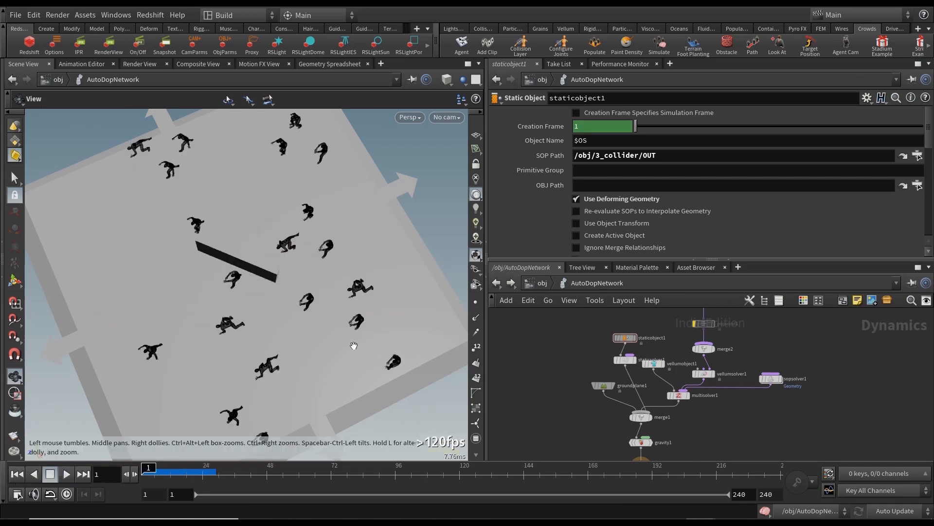
Step: Place staticobject1 and staticsolver1 beside groundplane1 above merge1, play the simulation, and rewind it
{"action": "scroll", "coordinate": [657, 402], "scroll_direction": "down", "scroll_amount": 2}
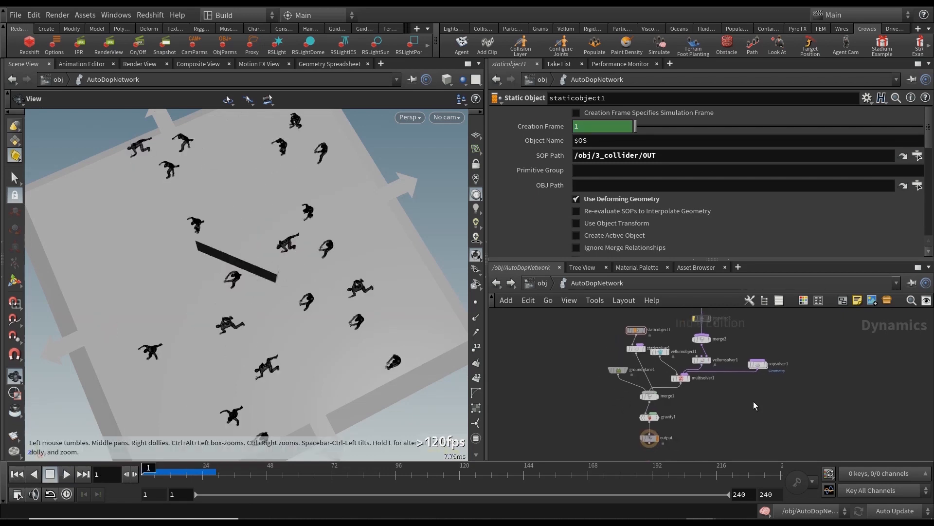
{"action": "left_click", "coordinate": [650, 404]}
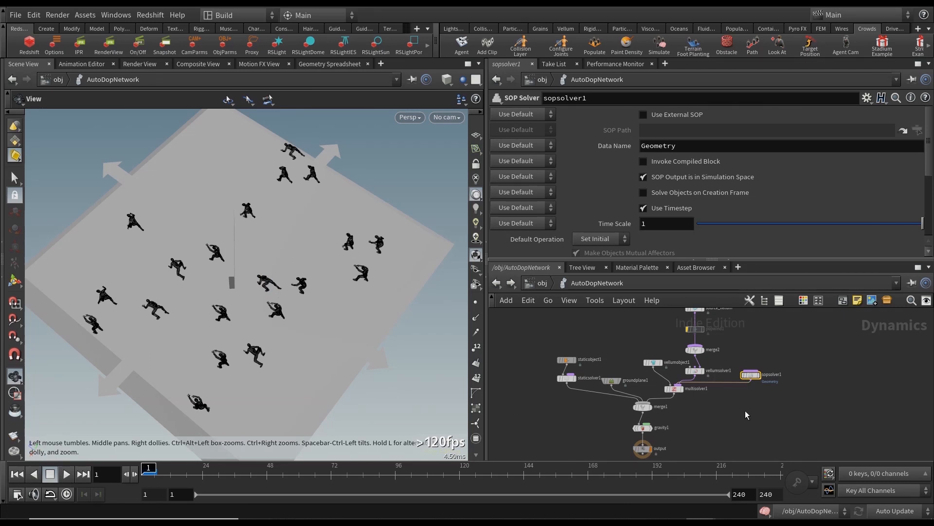
{"action": "left_click", "coordinate": [65, 474]}
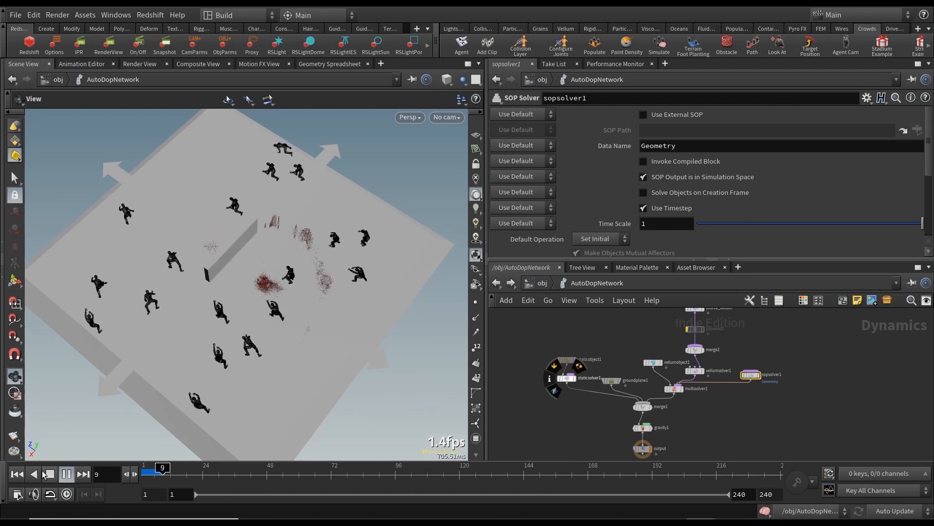
{"action": "left_click", "coordinate": [50, 474]}
{"action": "left_click", "coordinate": [17, 474]}
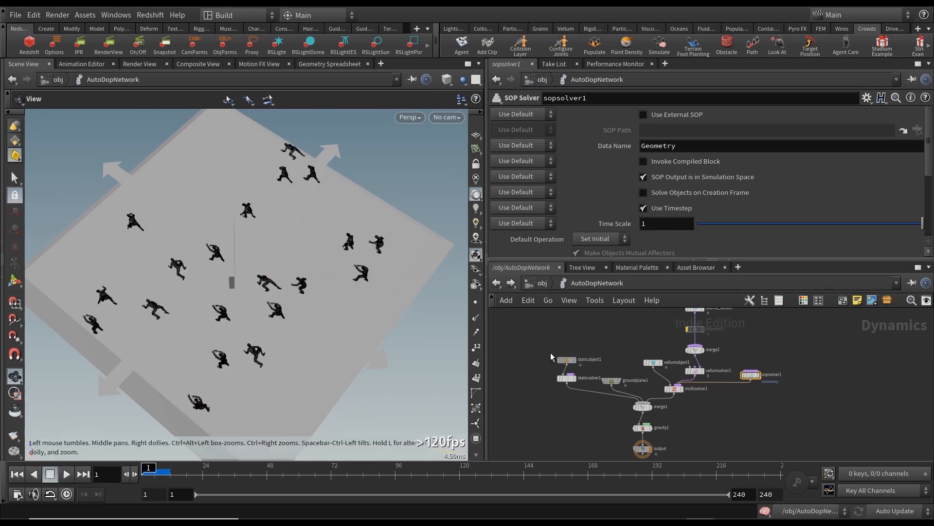
Step: Set the primitive type of box1 inside 3_collider to Polygon Mesh and test the simulation in AutoDopNetwork
{"action": "key", "text": "u"}
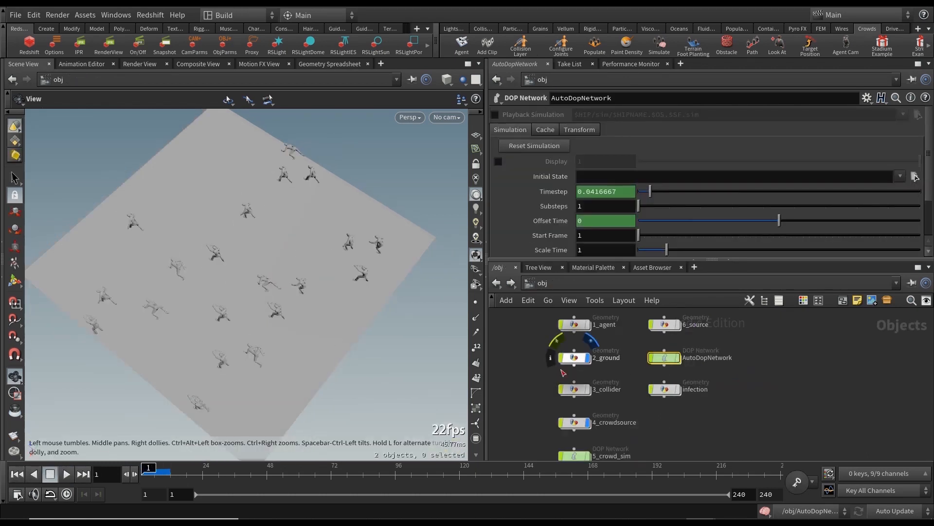
{"action": "double_click", "coordinate": [575, 389]}
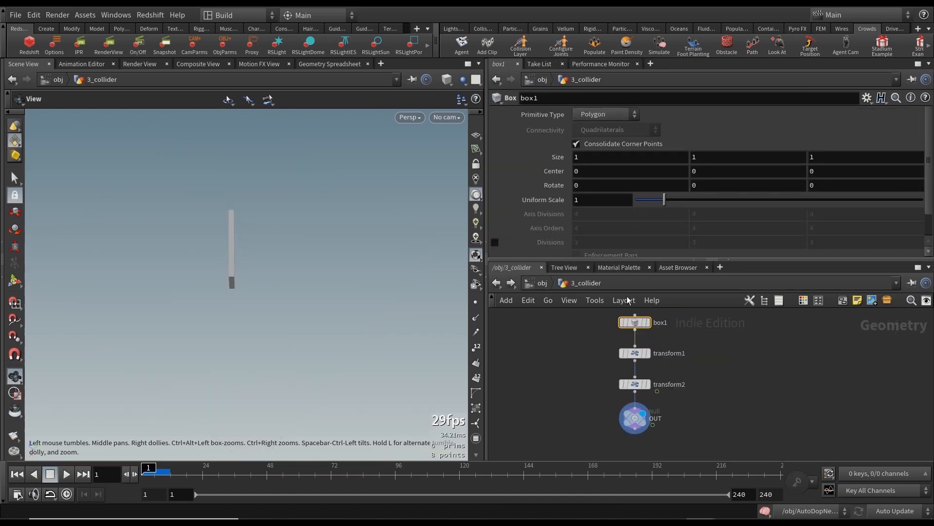
{"action": "left_click", "coordinate": [606, 115]}
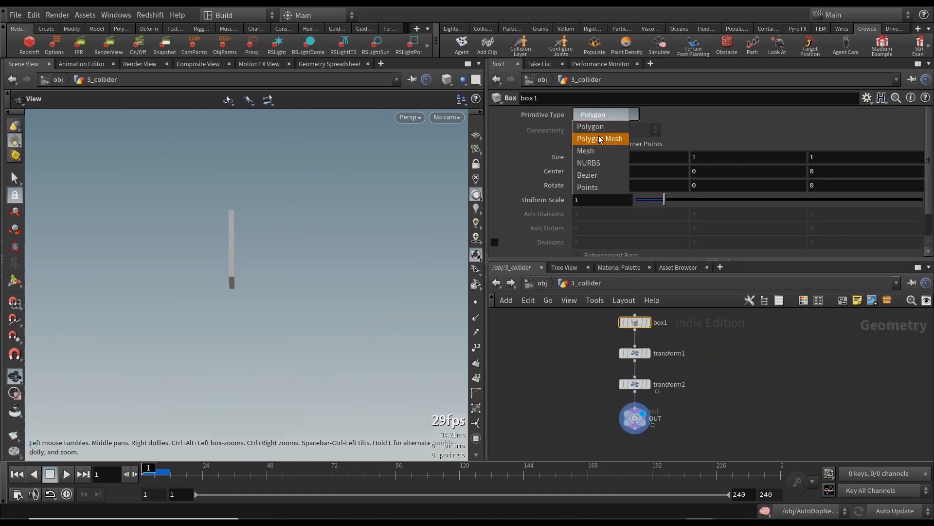
{"action": "left_click", "coordinate": [601, 139]}
{"action": "left_click", "coordinate": [538, 283]}
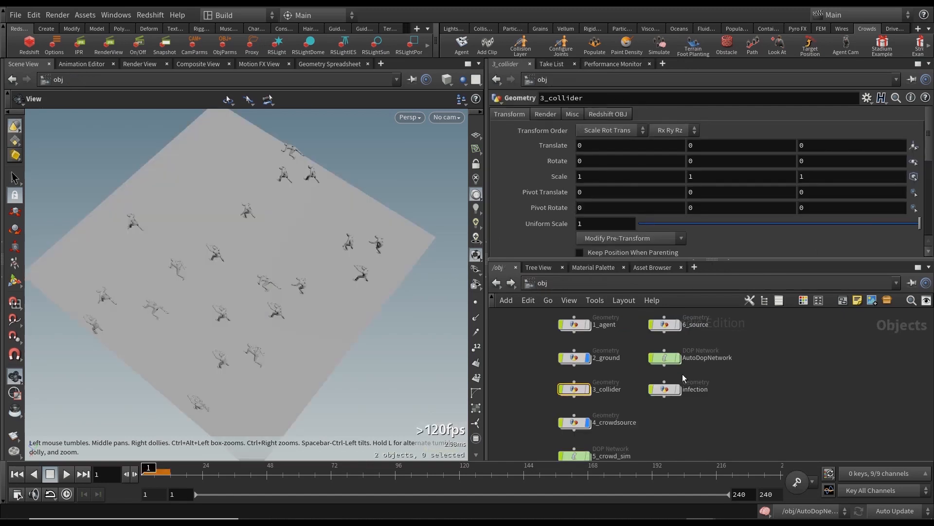
{"action": "double_click", "coordinate": [668, 361]}
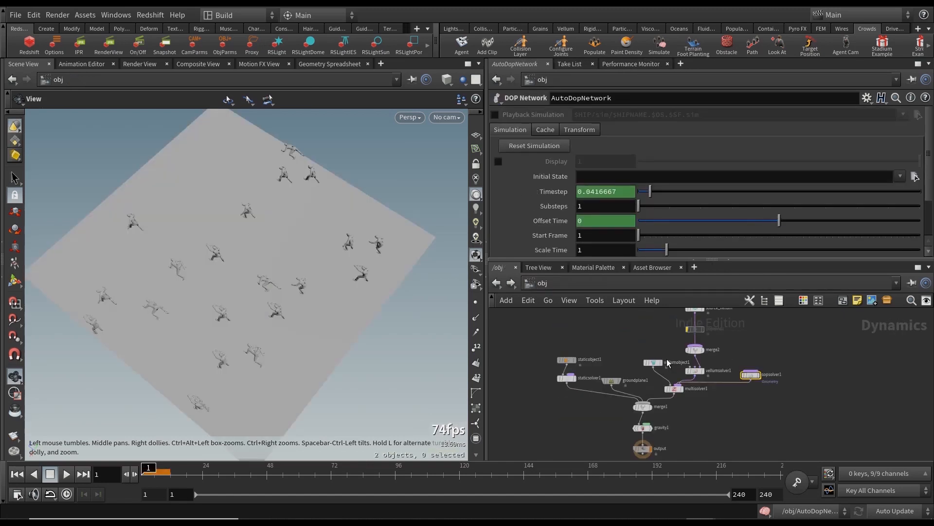
{"action": "left_click", "coordinate": [67, 474]}
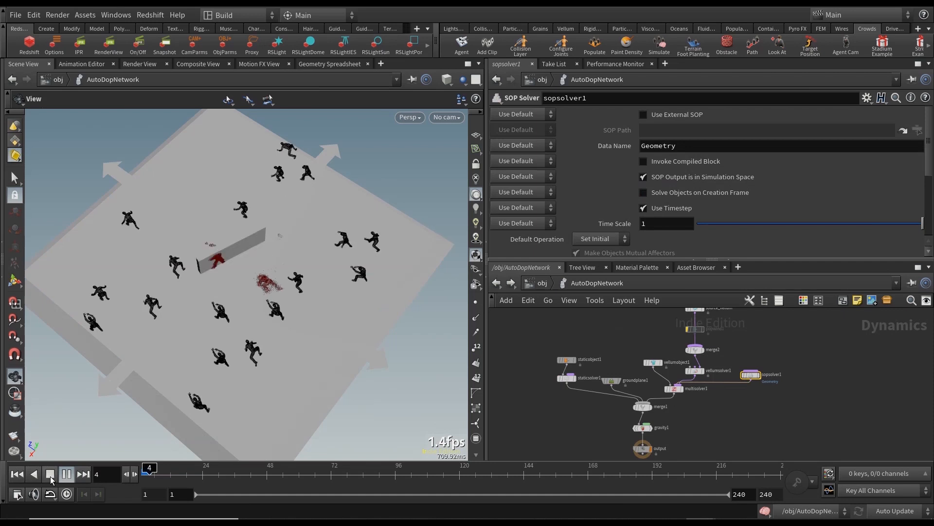
{"action": "left_click", "coordinate": [18, 475]}
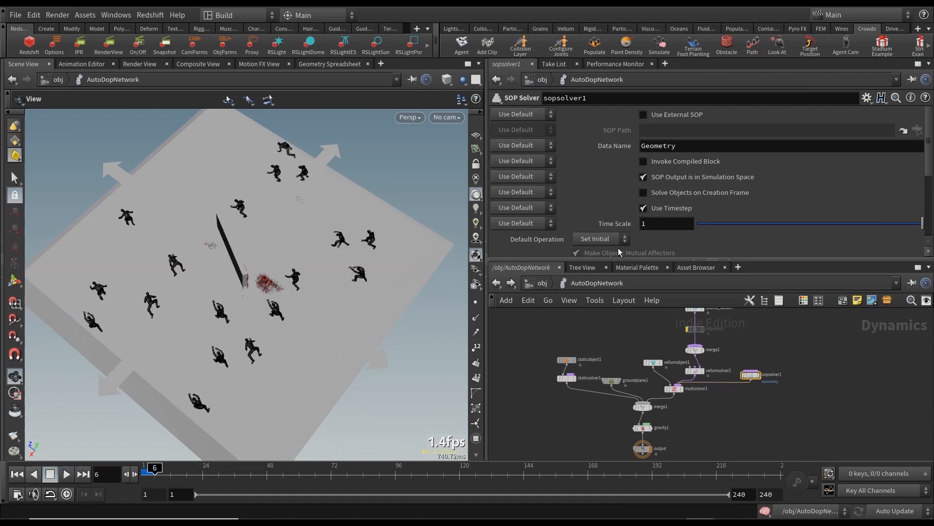
Step: Restore the primitive type of box1 inside 3_collider to Polygon and return to AutoDopNetwork
{"action": "left_click", "coordinate": [546, 286]}
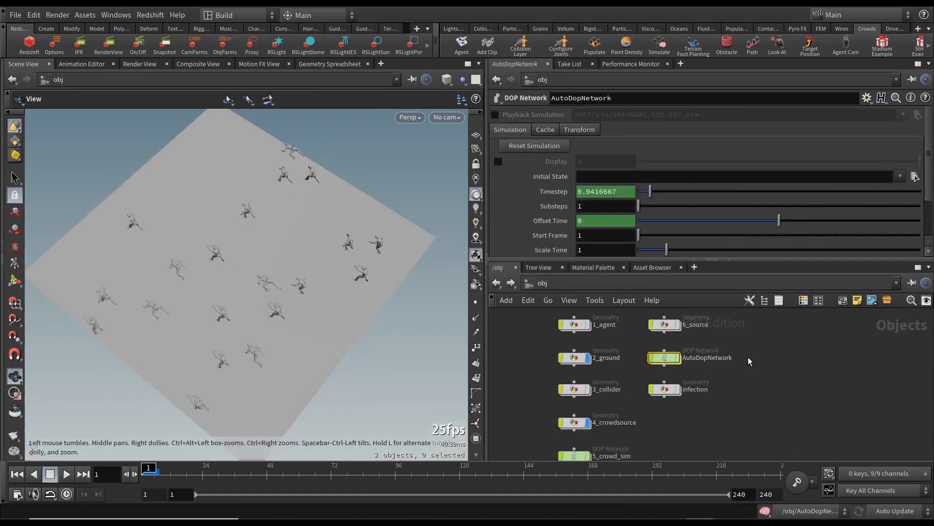
{"action": "double_click", "coordinate": [570, 388]}
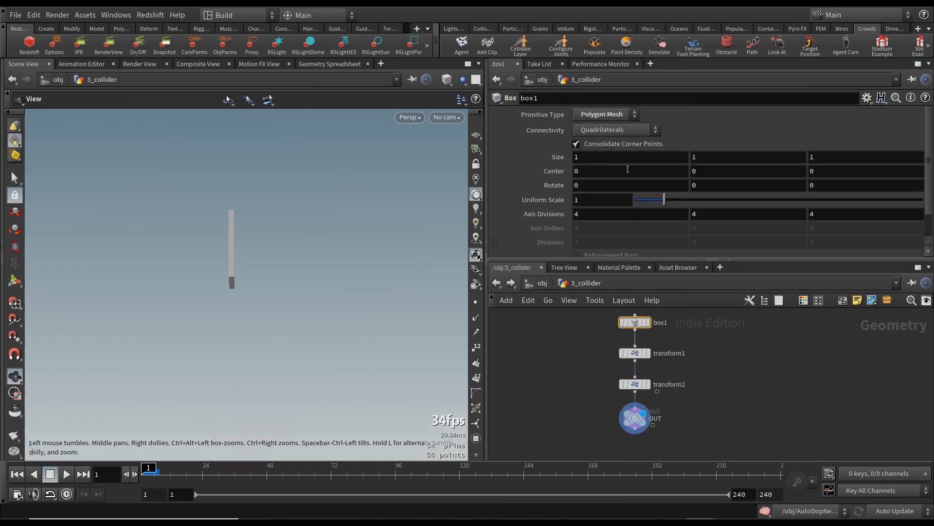
{"action": "left_click", "coordinate": [617, 120]}
{"action": "left_click", "coordinate": [607, 129]}
{"action": "left_click", "coordinate": [549, 287]}
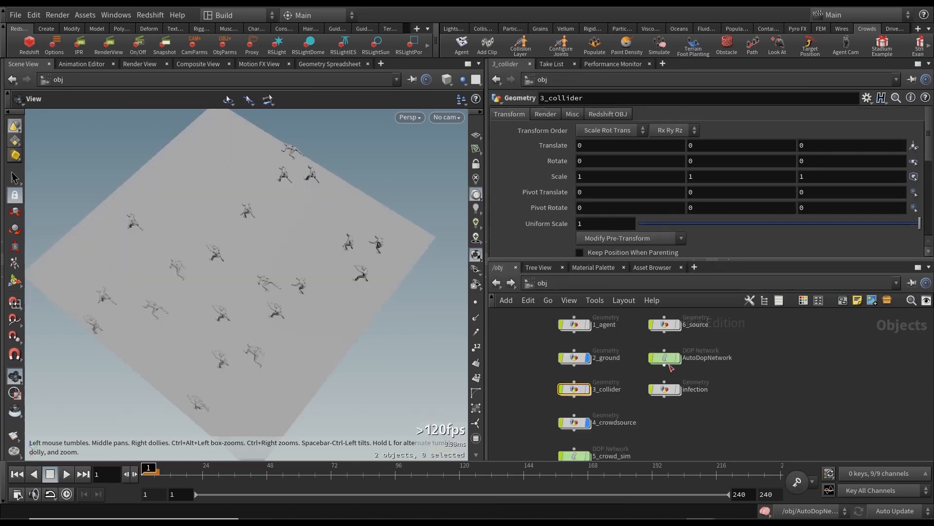
{"action": "double_click", "coordinate": [668, 360]}
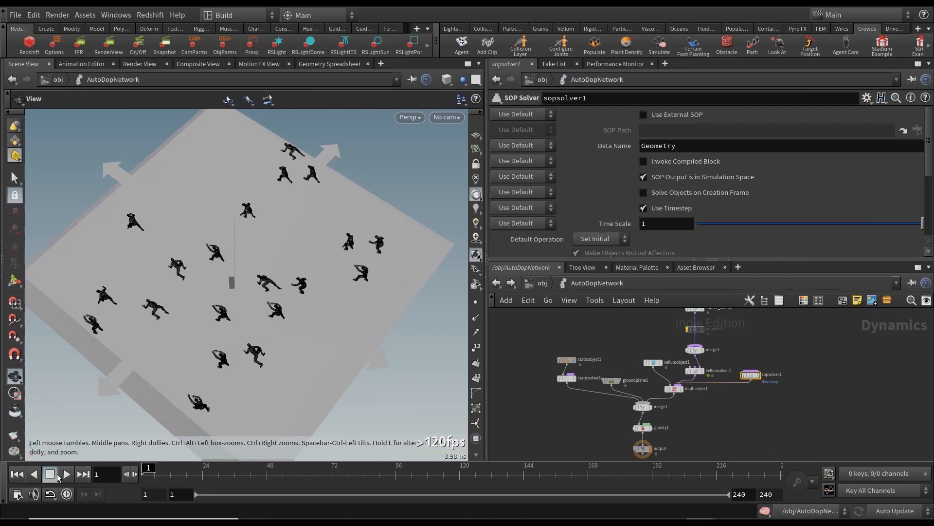
Step: Play the grain simulation against the rotating collider and rewind it
{"action": "left_click", "coordinate": [66, 474]}
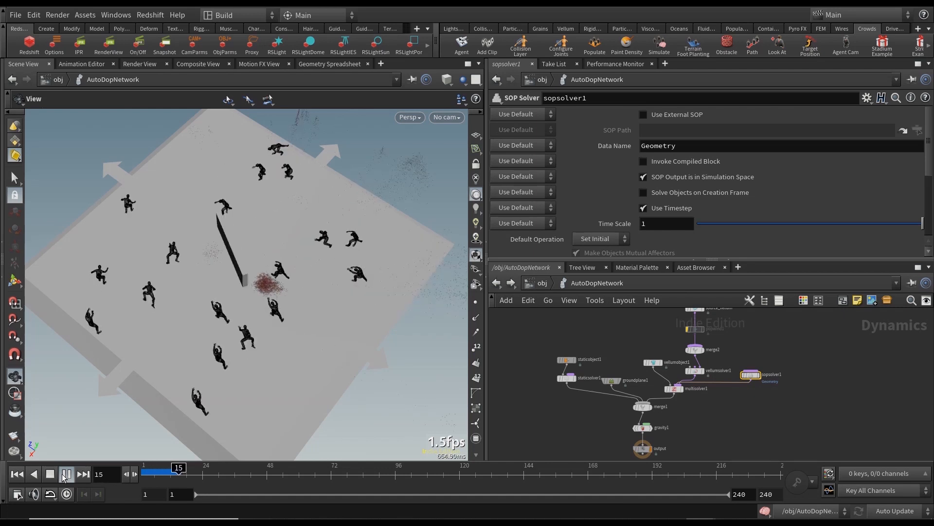
{"action": "left_click", "coordinate": [17, 474]}
{"action": "left_click", "coordinate": [51, 474]}
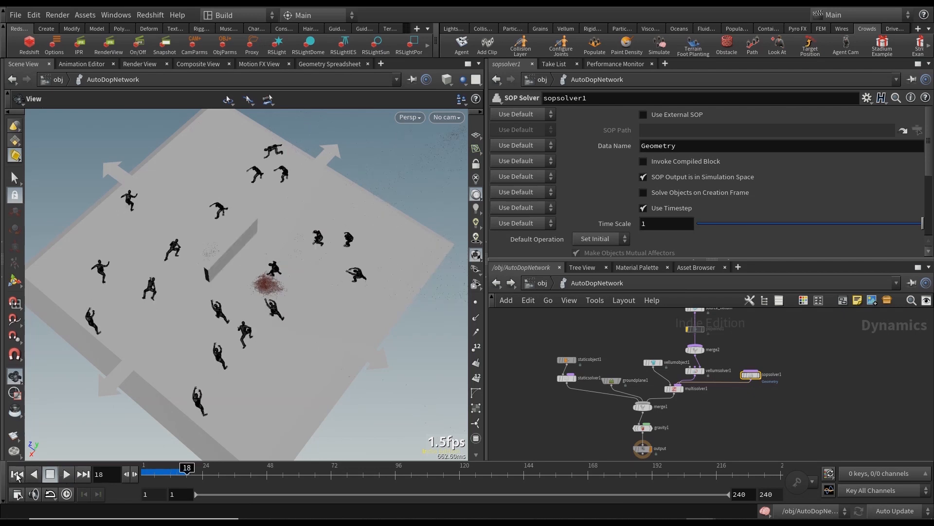
Step: Frame the crowd and collider from overhead and create a camera from that view
{"action": "scroll", "coordinate": [737, 407], "scroll_direction": "down", "scroll_amount": 2}
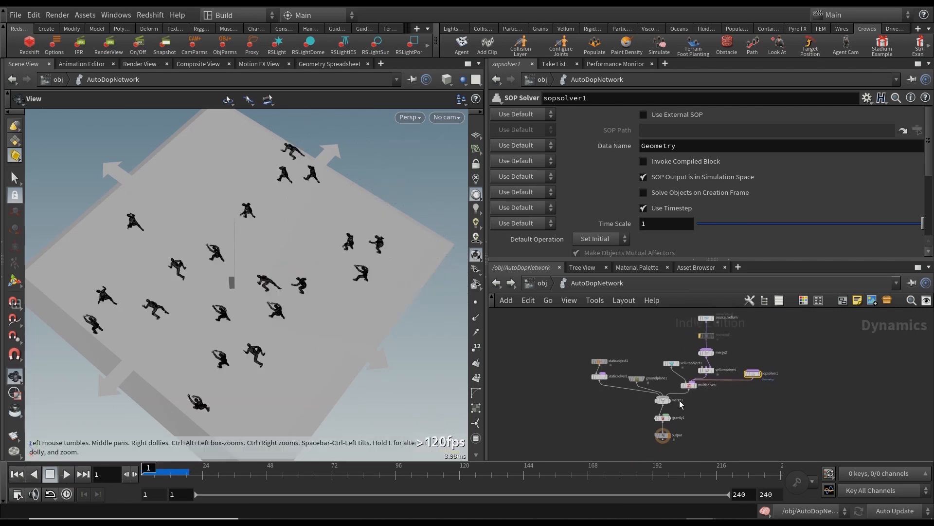
{"action": "left_click_drag", "start_coordinate": [298, 297], "coordinate": [288, 291]}
{"action": "left_click_drag", "start_coordinate": [309, 262], "coordinate": [305, 269]}
{"action": "left_click", "coordinate": [456, 29]}
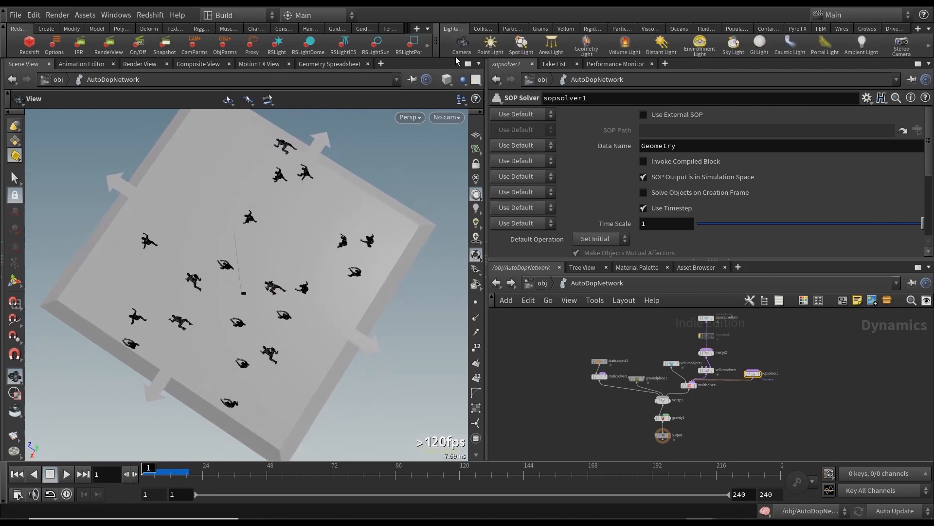
{"action": "left_click", "coordinate": [461, 44]}
{"action": "left_click", "coordinate": [438, 215]}
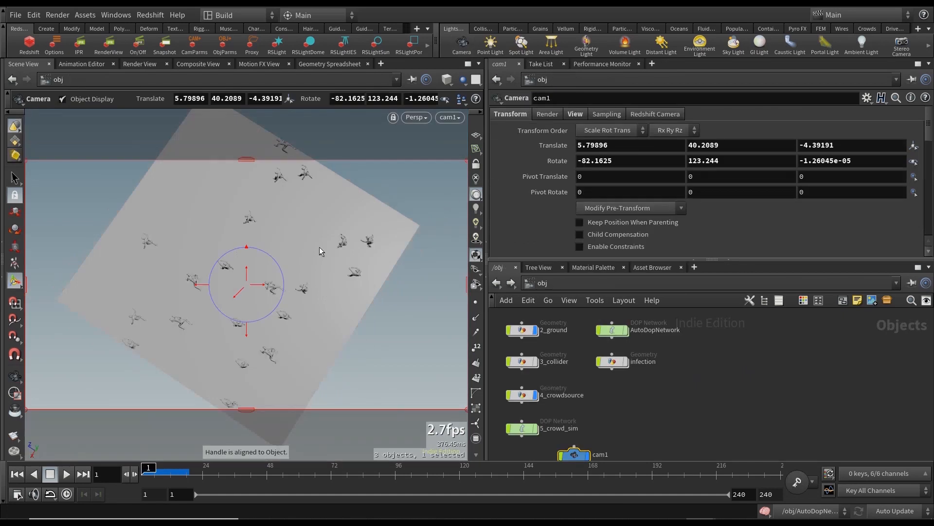
{"action": "key", "text": "Escape"}
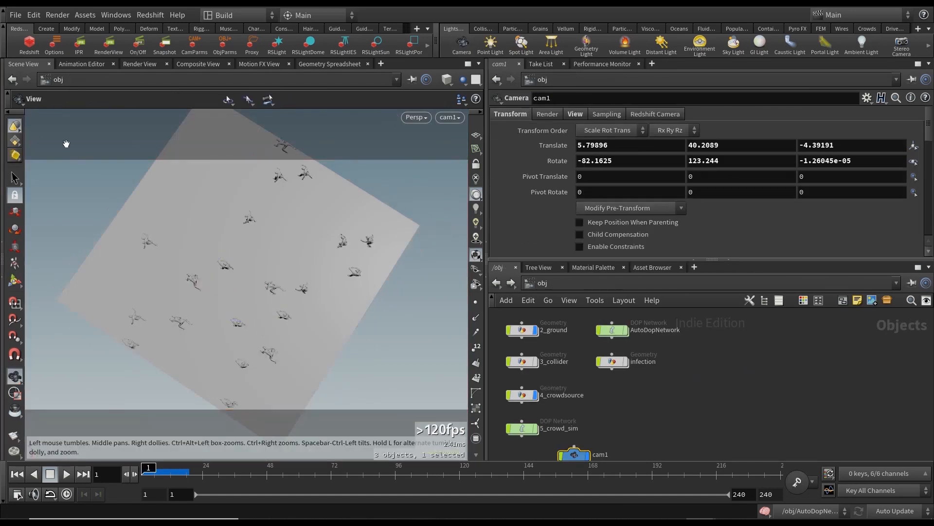
Step: Preview the crowd through the new camera, rewind, and hide 4_crowdsource
{"action": "left_click", "coordinate": [66, 475]}
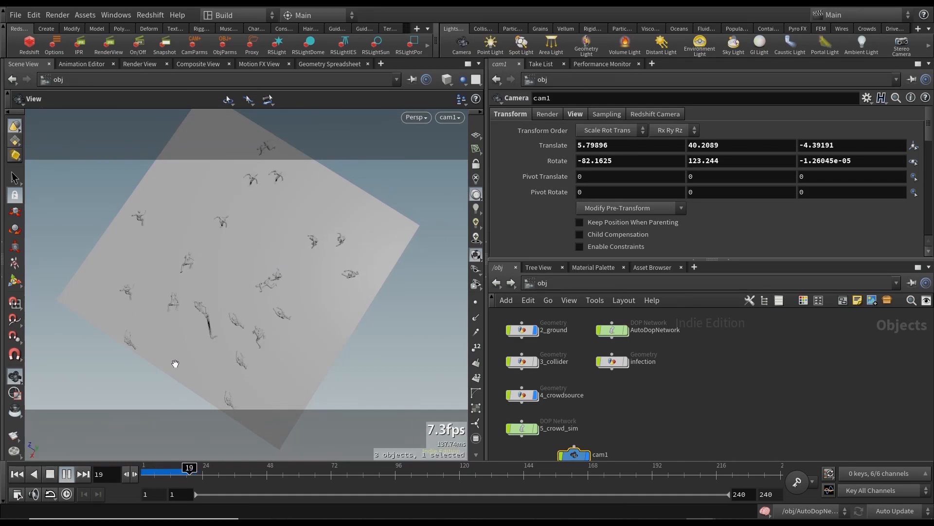
{"action": "left_click", "coordinate": [49, 474]}
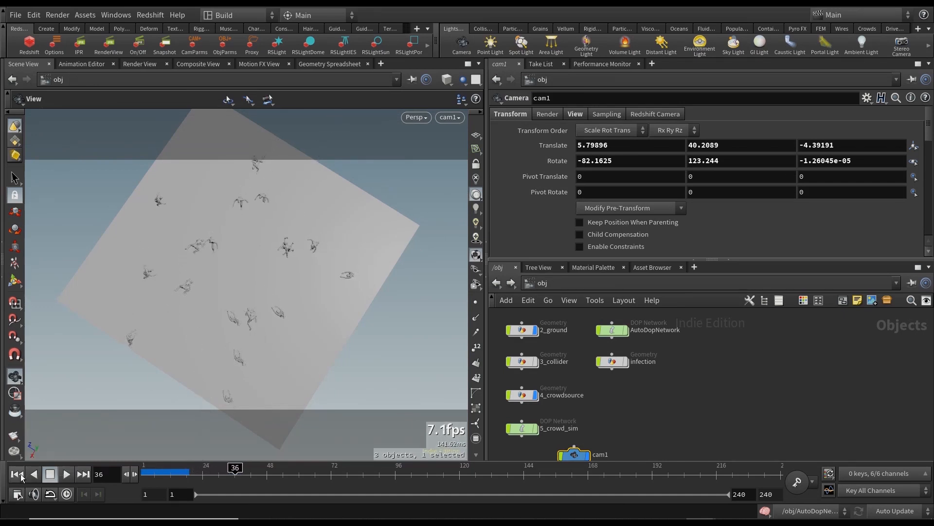
{"action": "left_click", "coordinate": [536, 395]}
{"action": "middle_click_drag", "start_coordinate": [675, 379], "coordinate": [687, 386]}
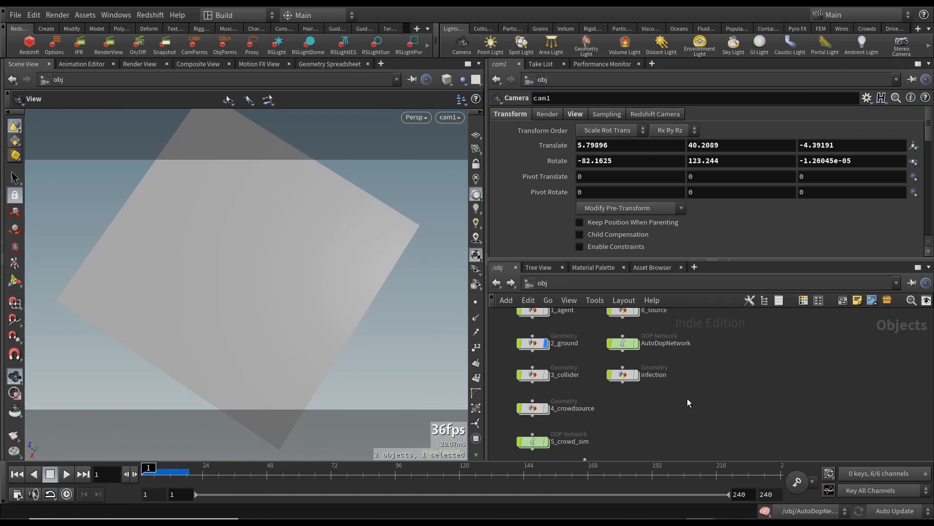
{"action": "scroll", "coordinate": [687, 398], "scroll_direction": "down", "scroll_amount": 2}
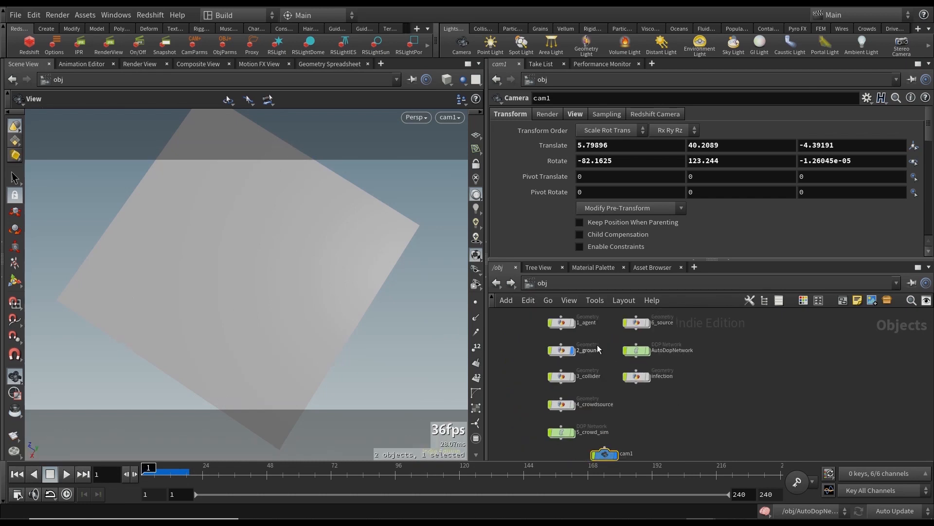
Step: Play the AutoDopNetwork simulation through the camera to about frame 58 and rewind it
{"action": "double_click", "coordinate": [637, 350]}
{"action": "left_click", "coordinate": [66, 473]}
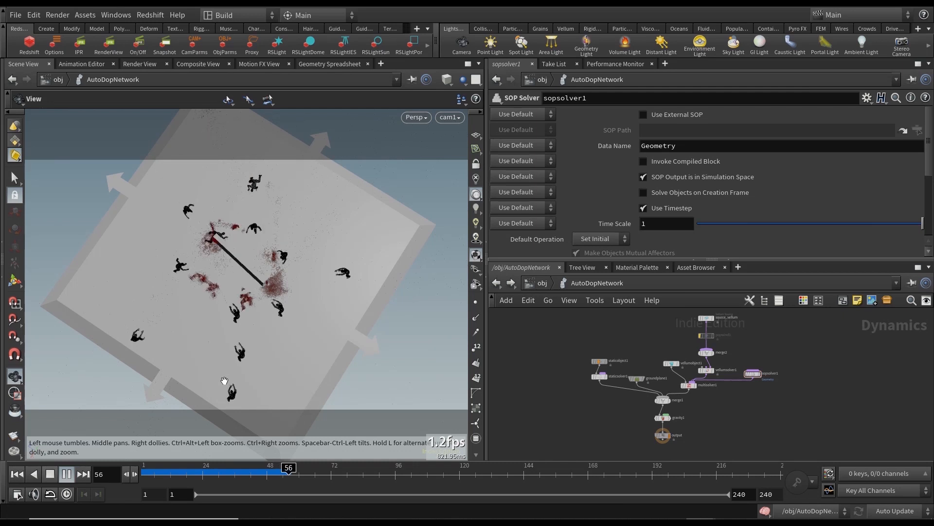
{"action": "left_click", "coordinate": [49, 476]}
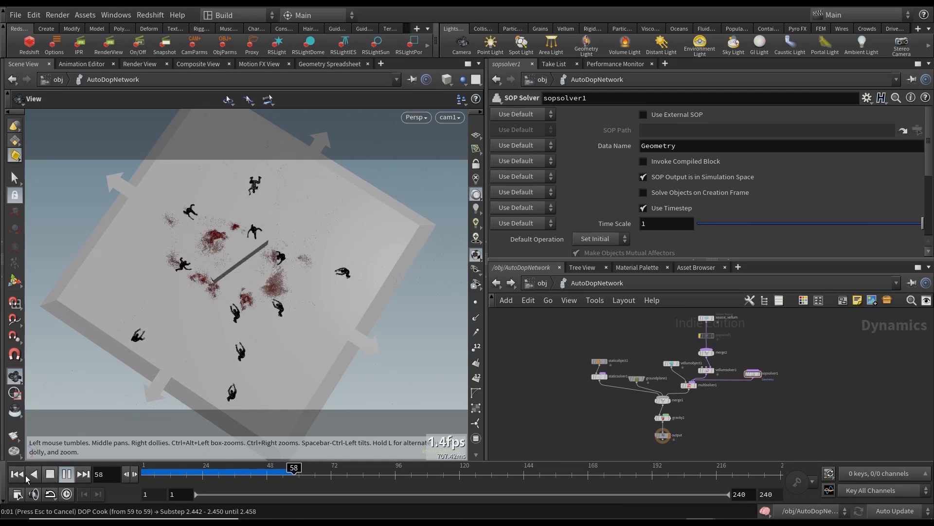
{"action": "left_click", "coordinate": [17, 474]}
Step: Set the Substeps of AutoDopNetwork to 2 at object level
{"action": "left_click", "coordinate": [540, 283]}
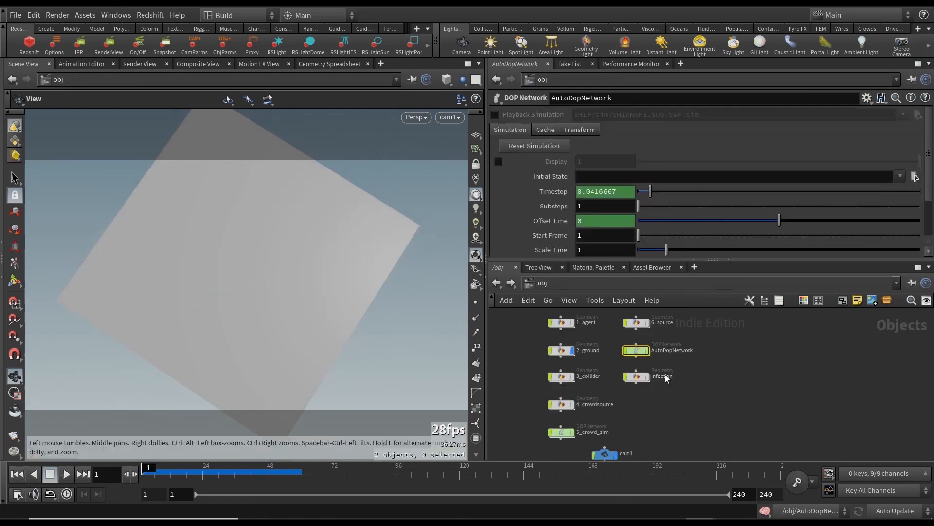
{"action": "left_click", "coordinate": [592, 206]}
{"action": "type", "text": "2"}
{"action": "key", "text": "Return"}
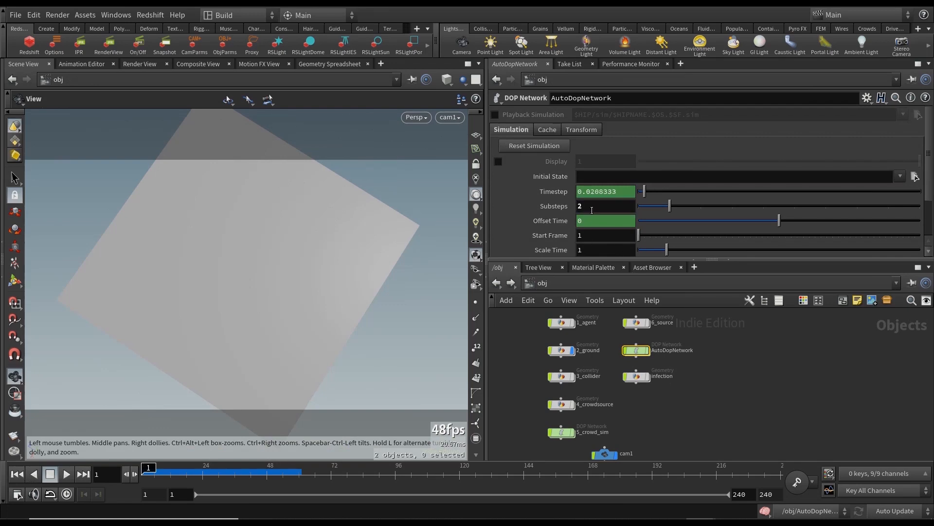
{"action": "left_click", "coordinate": [696, 423]}
Step: Copy the grains_vellum geometry node from the other open Houdini scene and paste it below infection
{"action": "key", "text": "alt+Tab"}
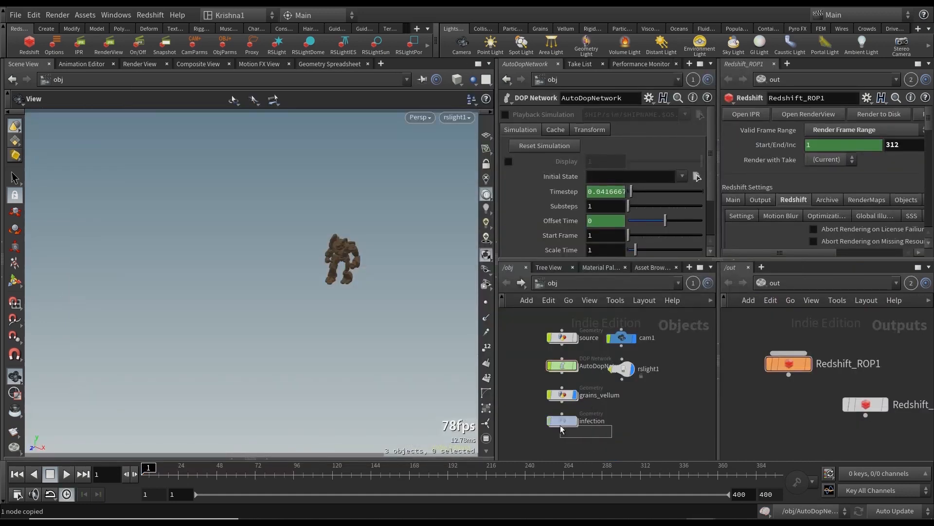
{"action": "left_click", "coordinate": [605, 397]}
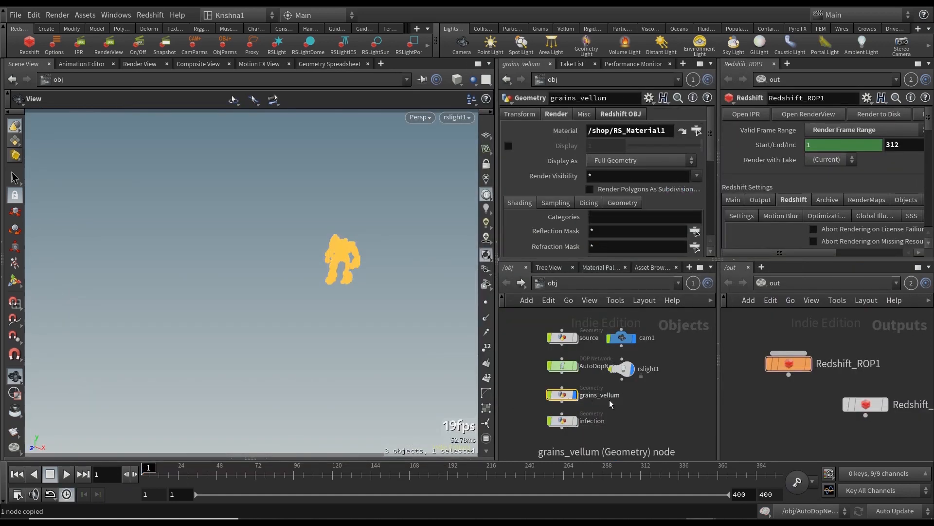
{"action": "key", "text": "alt+Tab"}
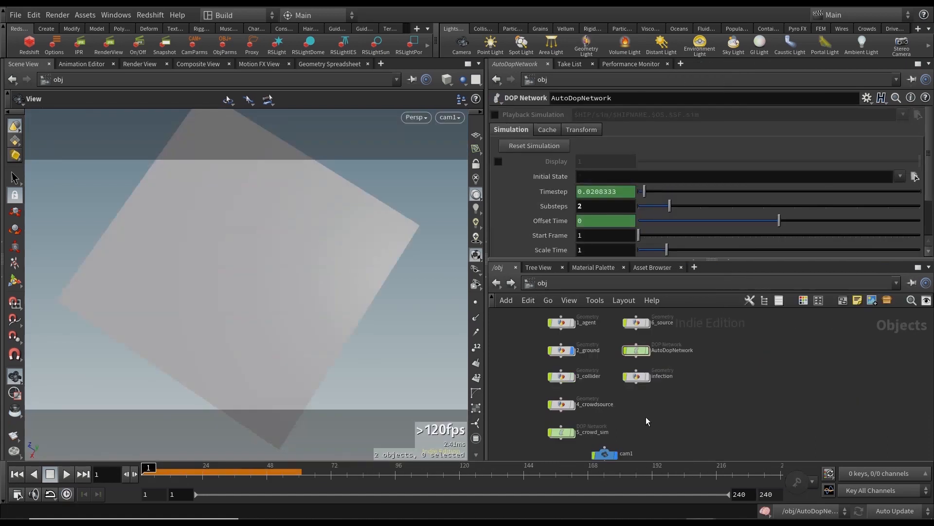
{"action": "key", "text": "ctrl+v"}
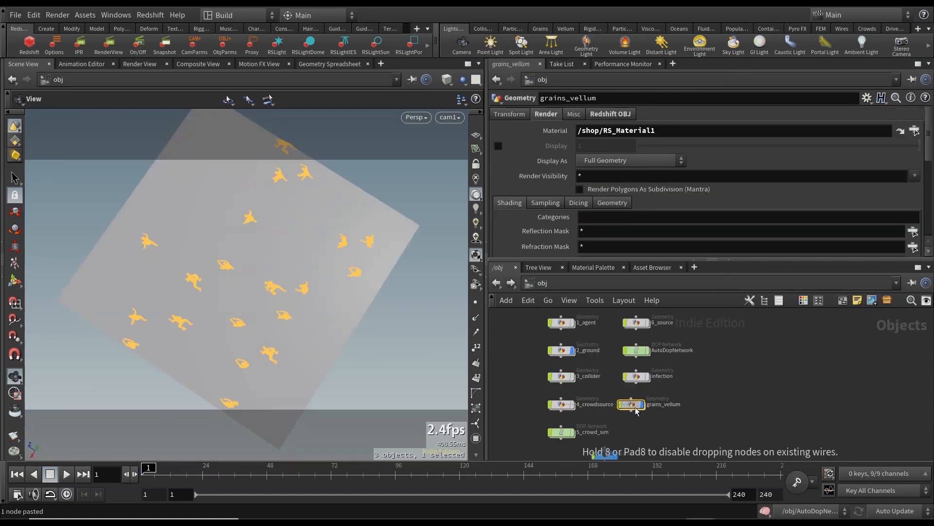
{"action": "left_click", "coordinate": [640, 409]}
Step: Rename the AutoDopNetwork node as 7_AutoDopNetwork
{"action": "double_click", "coordinate": [655, 349]}
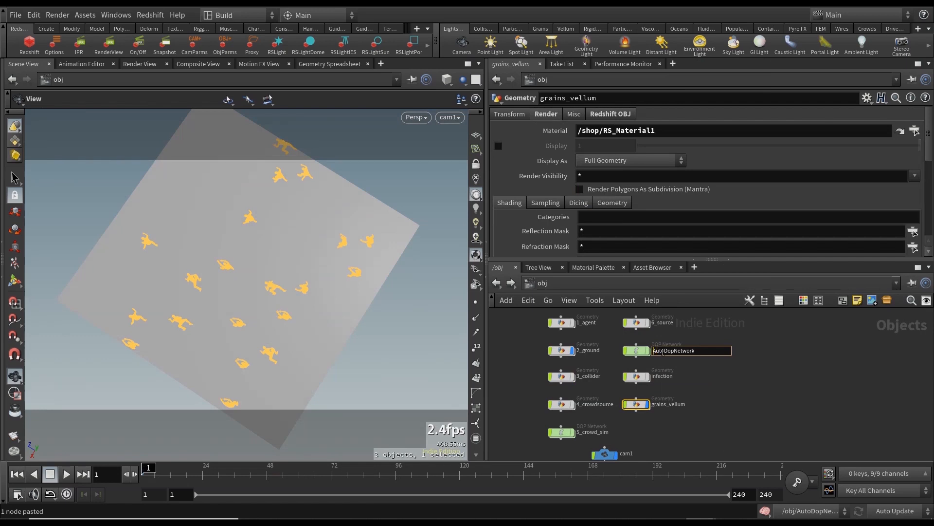
{"action": "key", "text": "Return"}
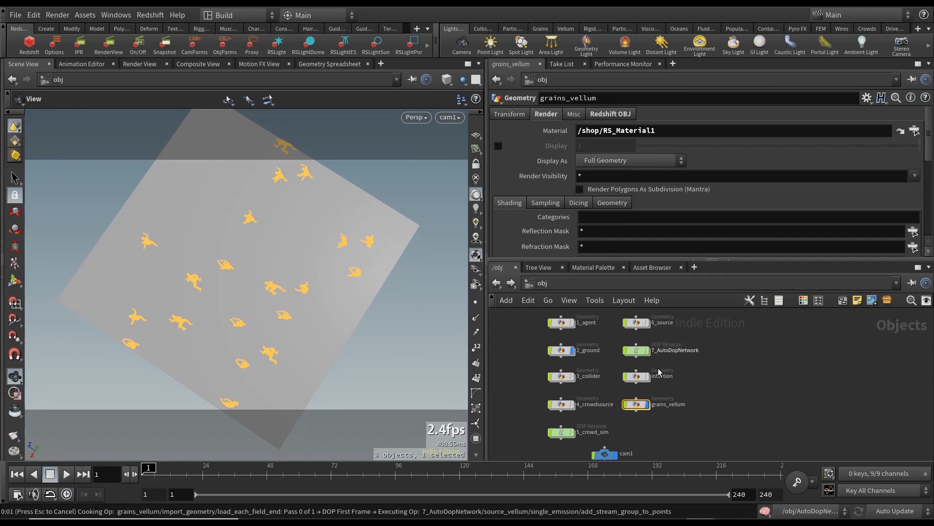
Step: Rename the DOP network as 8_AutoDopNetwork, infection as 7_infection and grains_vellum as 9_grains_vellum
{"action": "double_click", "coordinate": [657, 350]}
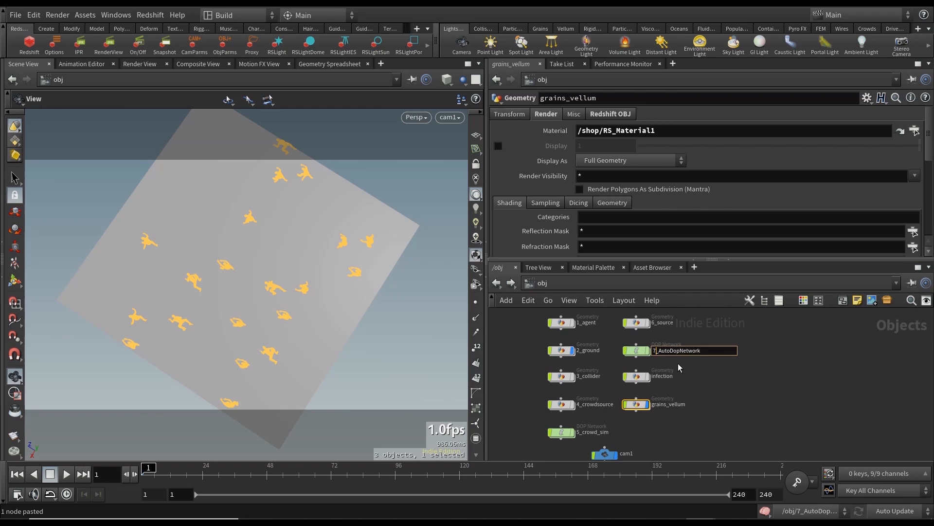
{"action": "type", "text": "8"}
{"action": "key", "text": "Tab"}
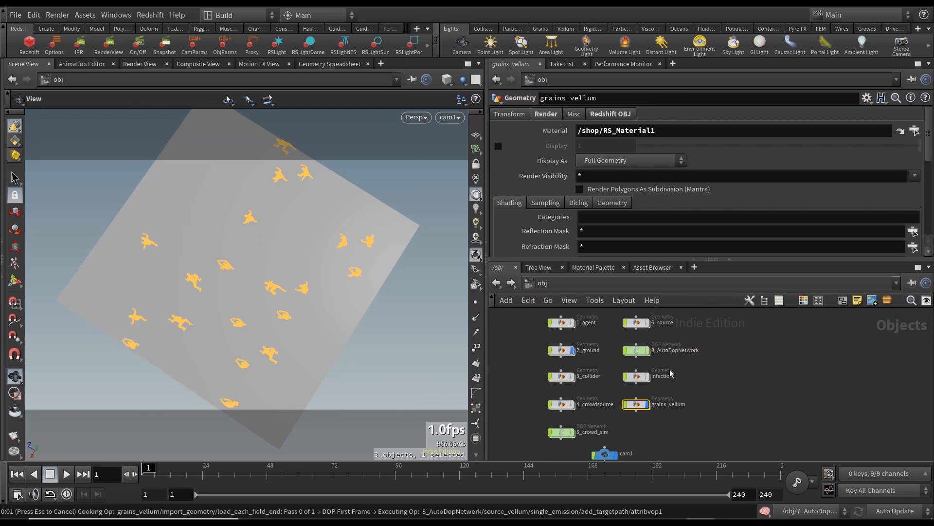
{"action": "type", "text": "7_"}
{"action": "key", "text": "Tab"}
{"action": "type", "text": "9_"}
{"action": "key", "text": "Return"}
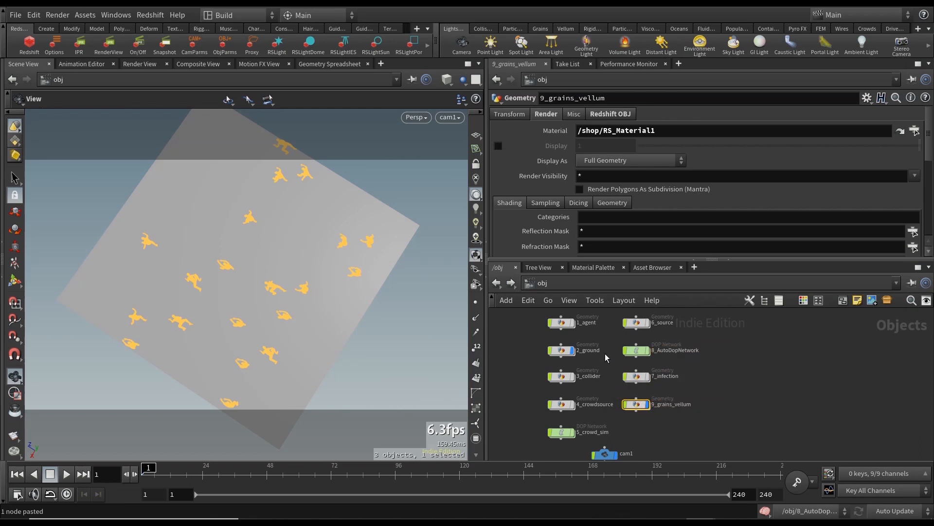
Step: Rearrange the object nodes so 7_infection sits above 8_AutoDopNetwork, and check the network inside 9_grains_vellum
{"action": "left_click_drag", "start_coordinate": [636, 351], "coordinate": [714, 350]}
{"action": "mouse_move", "coordinate": [636, 376]}
{"action": "left_mouse_down"}
{"action": "mouse_move", "coordinate": [641, 358]}
{"action": "mouse_move", "coordinate": [642, 372]}
{"action": "left_mouse_up"}
{"action": "double_click", "coordinate": [638, 404]}
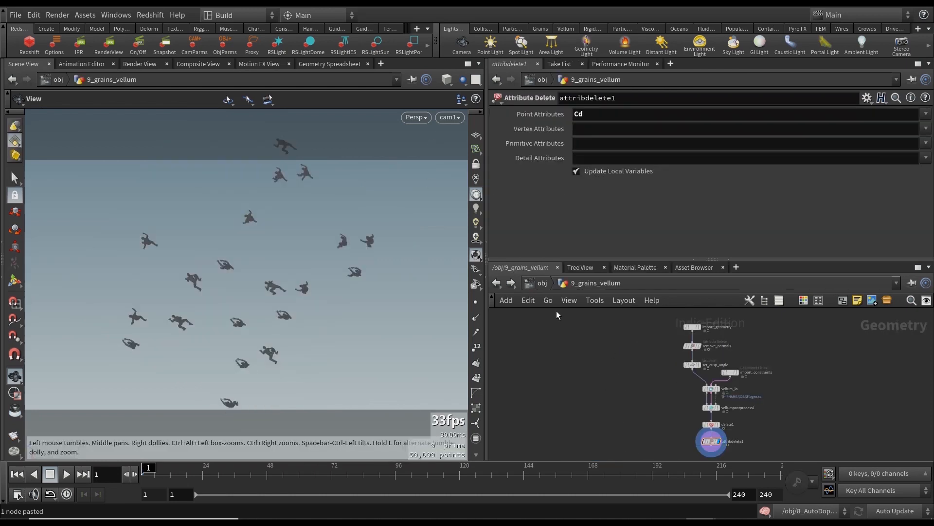
{"action": "left_click", "coordinate": [540, 283]}
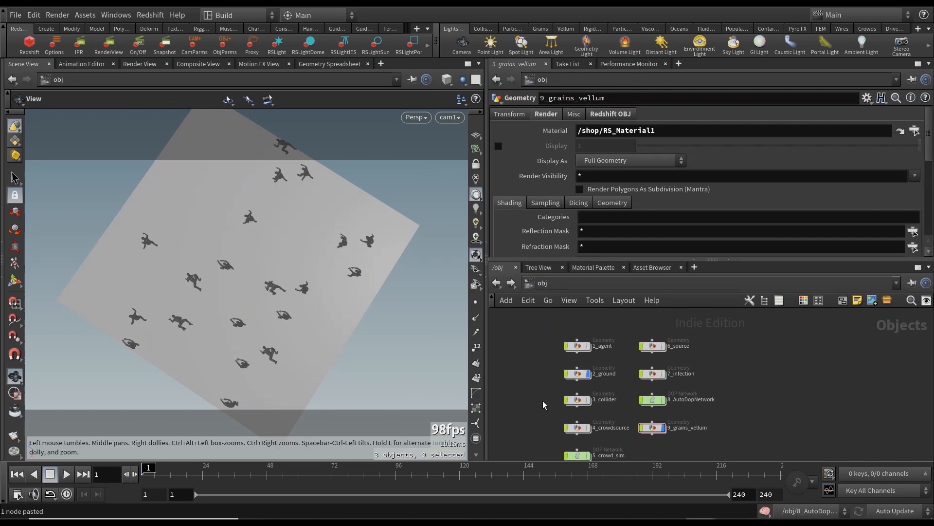
Step: Display the 3_collider object and start a flipbook of frames 1 to 240 from the maximized cam1 view
{"action": "left_click", "coordinate": [588, 400]}
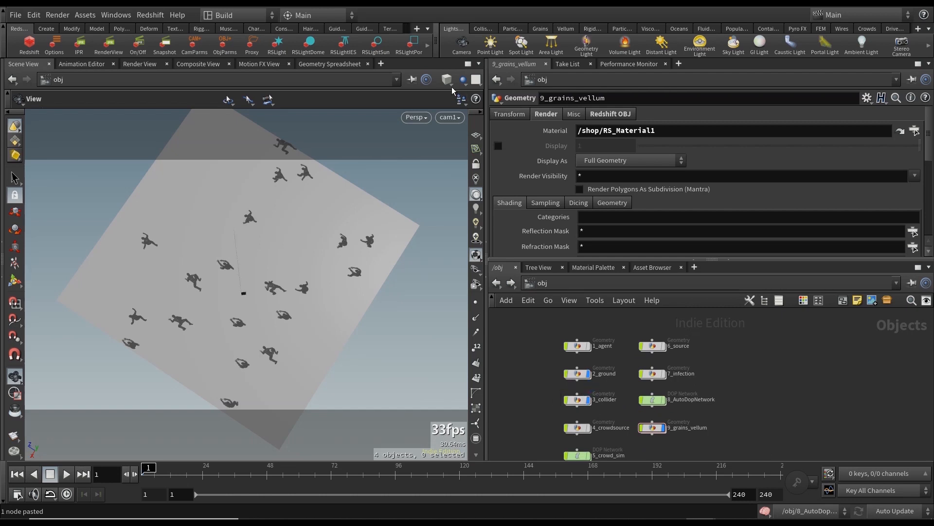
{"action": "left_click", "coordinate": [466, 64]}
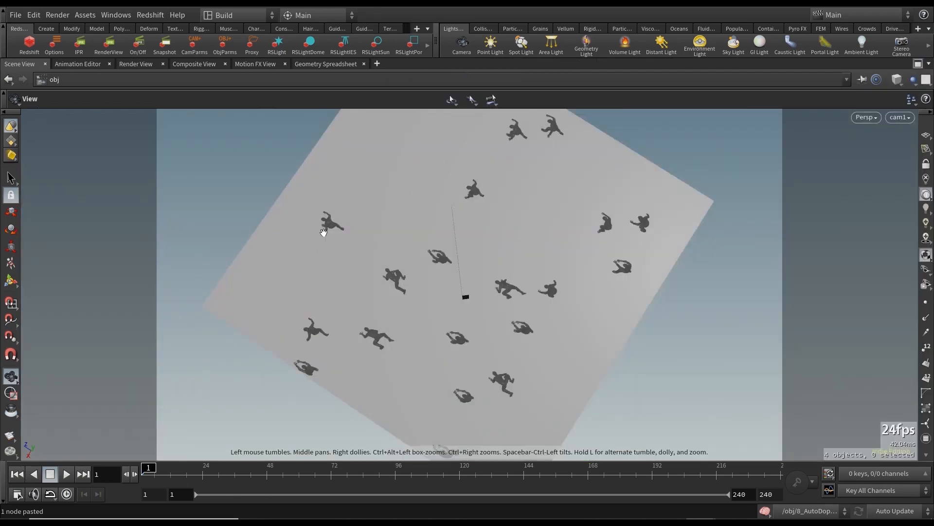
{"action": "left_click", "coordinate": [10, 435]}
{"action": "left_click", "coordinate": [185, 504]}
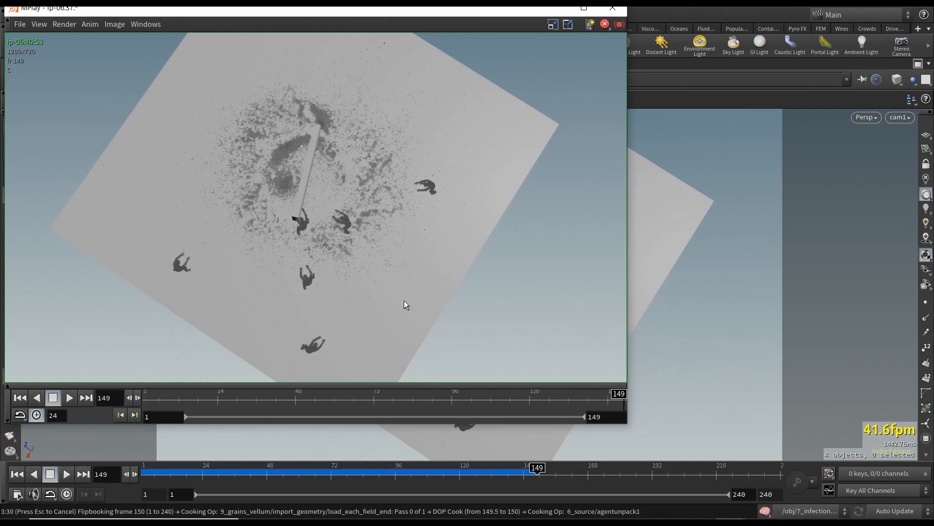
Step: Play the flipbook's captured frames in MPlay and scrub back to the start to review the grains and collider motion
{"action": "left_click", "coordinate": [71, 398]}
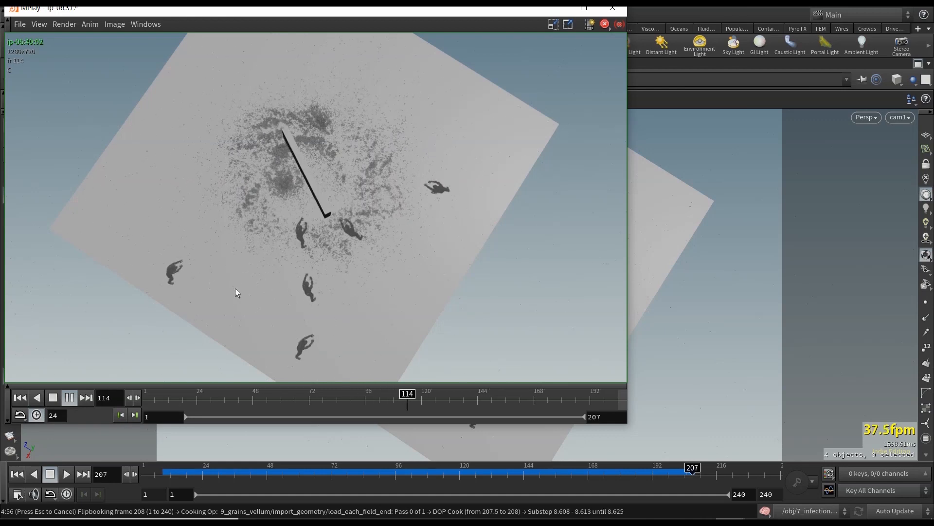
{"action": "left_click", "coordinate": [231, 398]}
{"action": "mouse_move", "coordinate": [231, 398]}
{"action": "left_mouse_down"}
{"action": "mouse_move", "coordinate": [451, 399]}
{"action": "mouse_move", "coordinate": [144, 397]}
{"action": "left_mouse_up"}
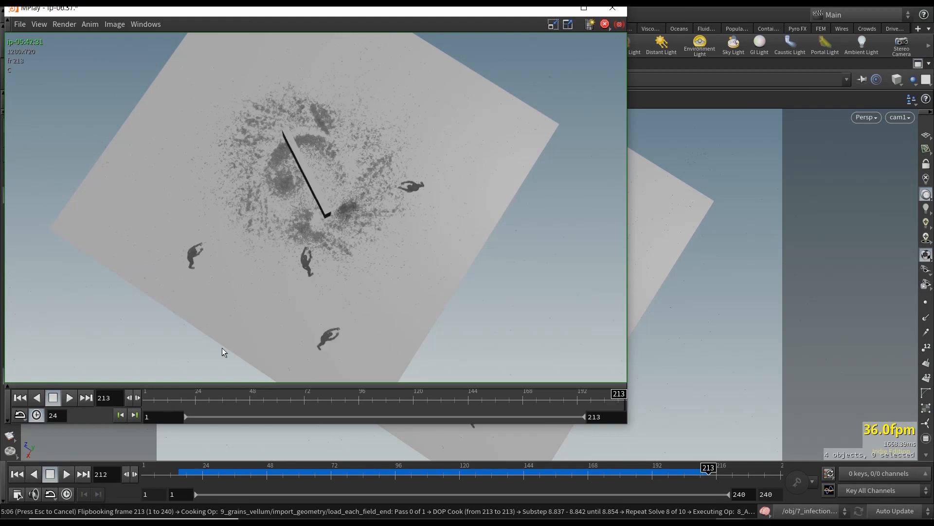